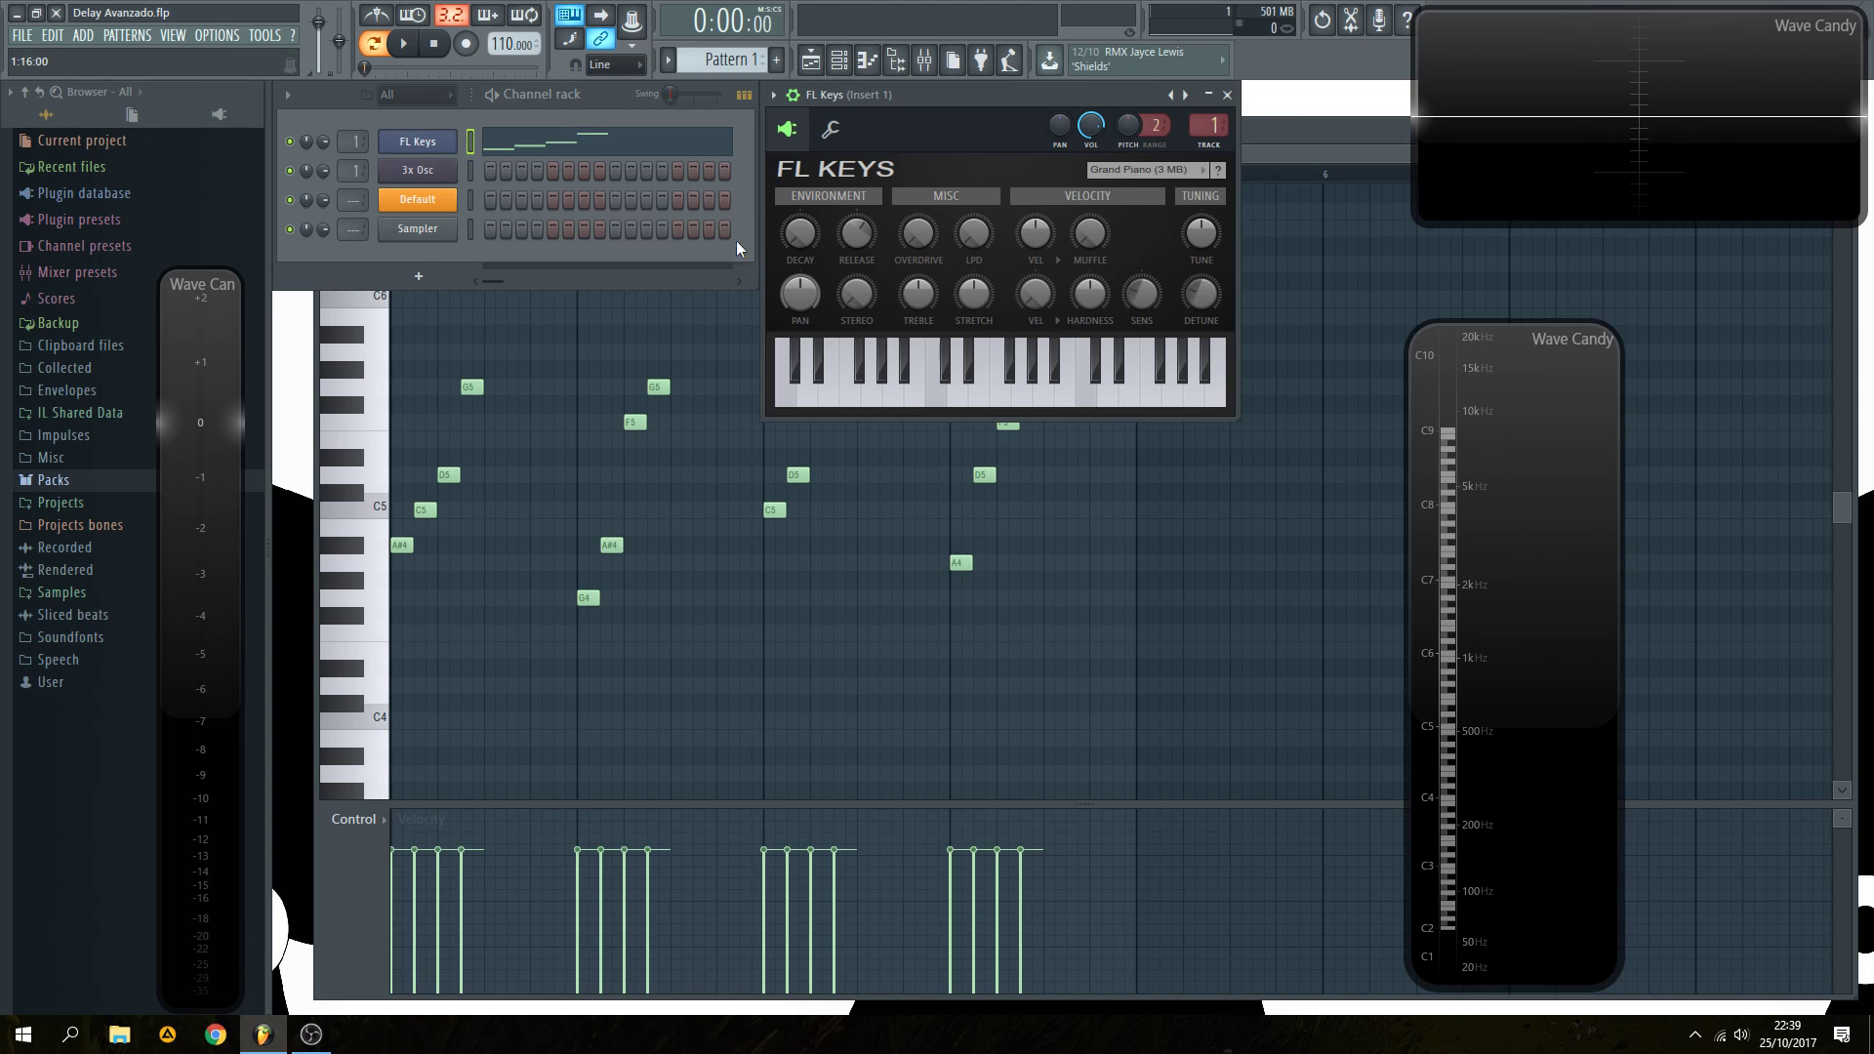
- Open Fruity delay 2 on Insert 1 and turn down its feedback volume, dry volume and delay time
{"action": "left_click", "coordinate": [1733, 459]}
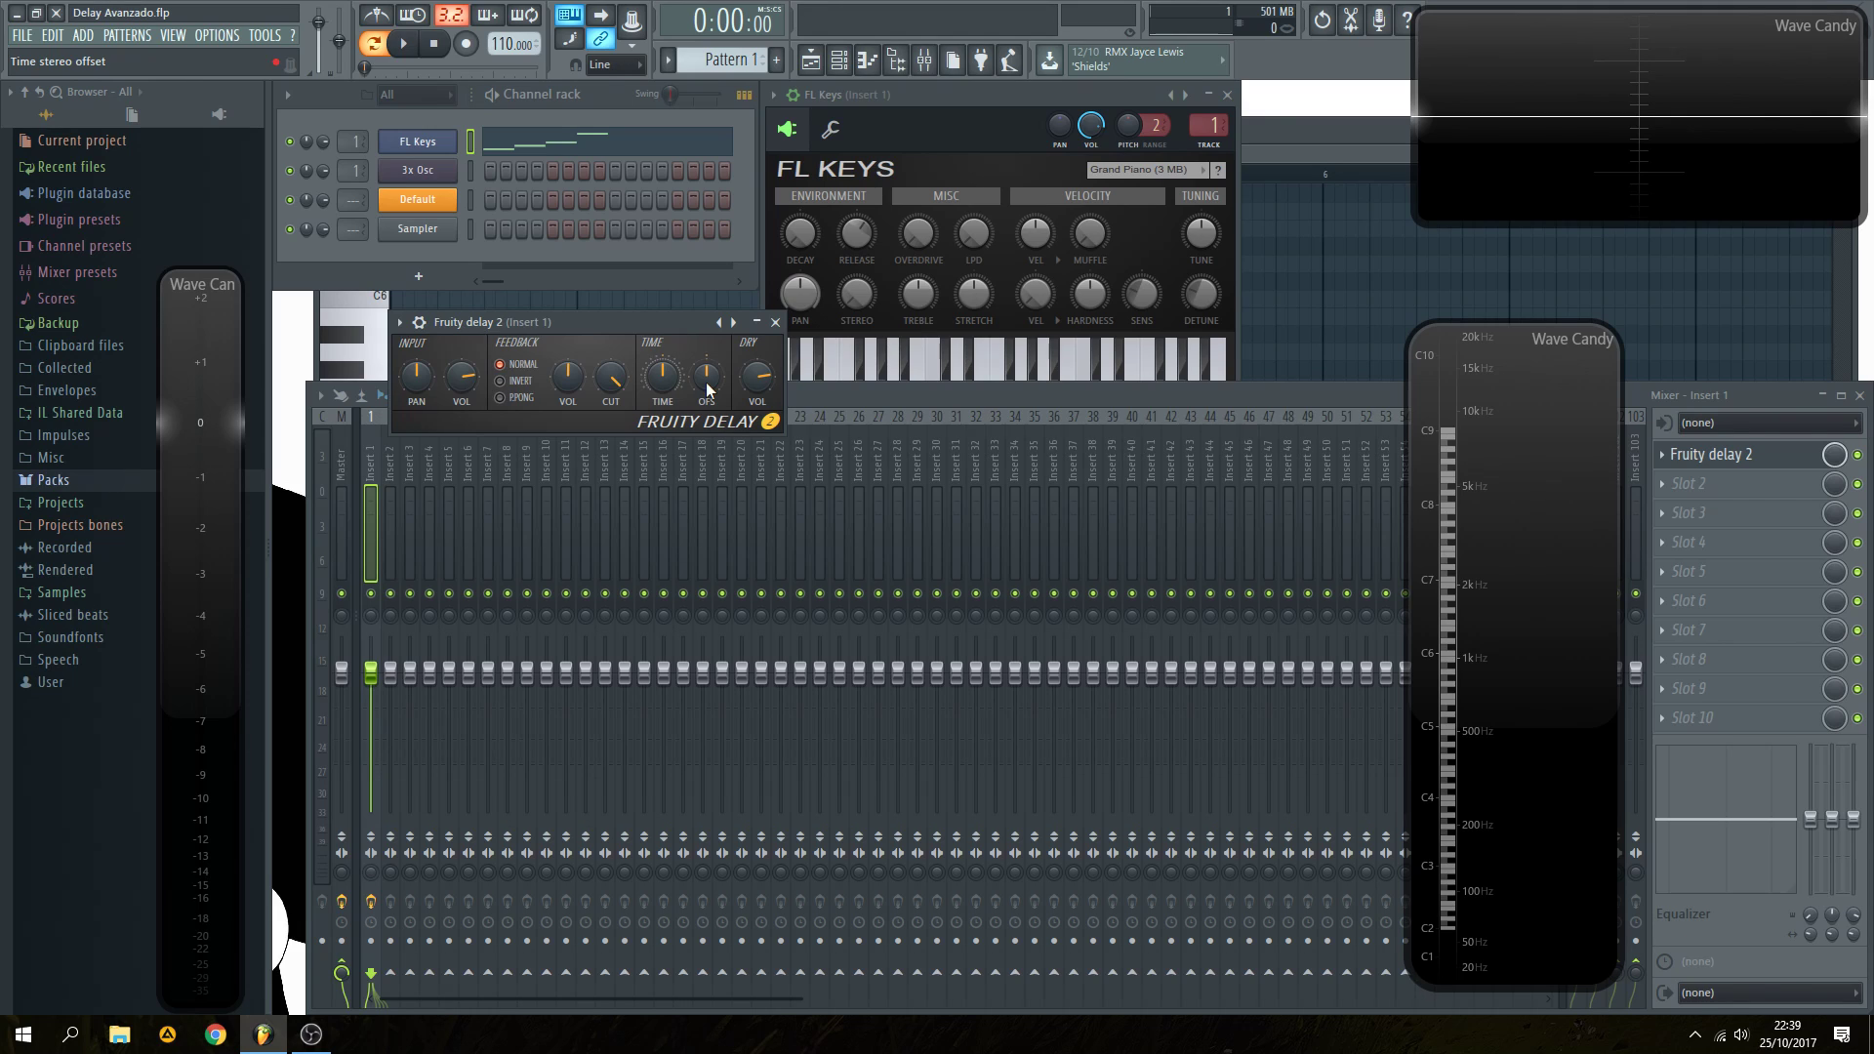
{"action": "left_click_drag", "start_coordinate": [709, 389], "coordinate": [710, 387]}
{"action": "left_click_drag", "start_coordinate": [710, 386], "coordinate": [710, 427]}
{"action": "left_click_drag", "start_coordinate": [710, 389], "coordinate": [710, 386]}
{"action": "left_click_drag", "start_coordinate": [710, 386], "coordinate": [710, 384]}
{"action": "left_click_drag", "start_coordinate": [722, 370], "coordinate": [722, 469]}
{"action": "left_click_drag", "start_coordinate": [667, 379], "coordinate": [666, 410]}
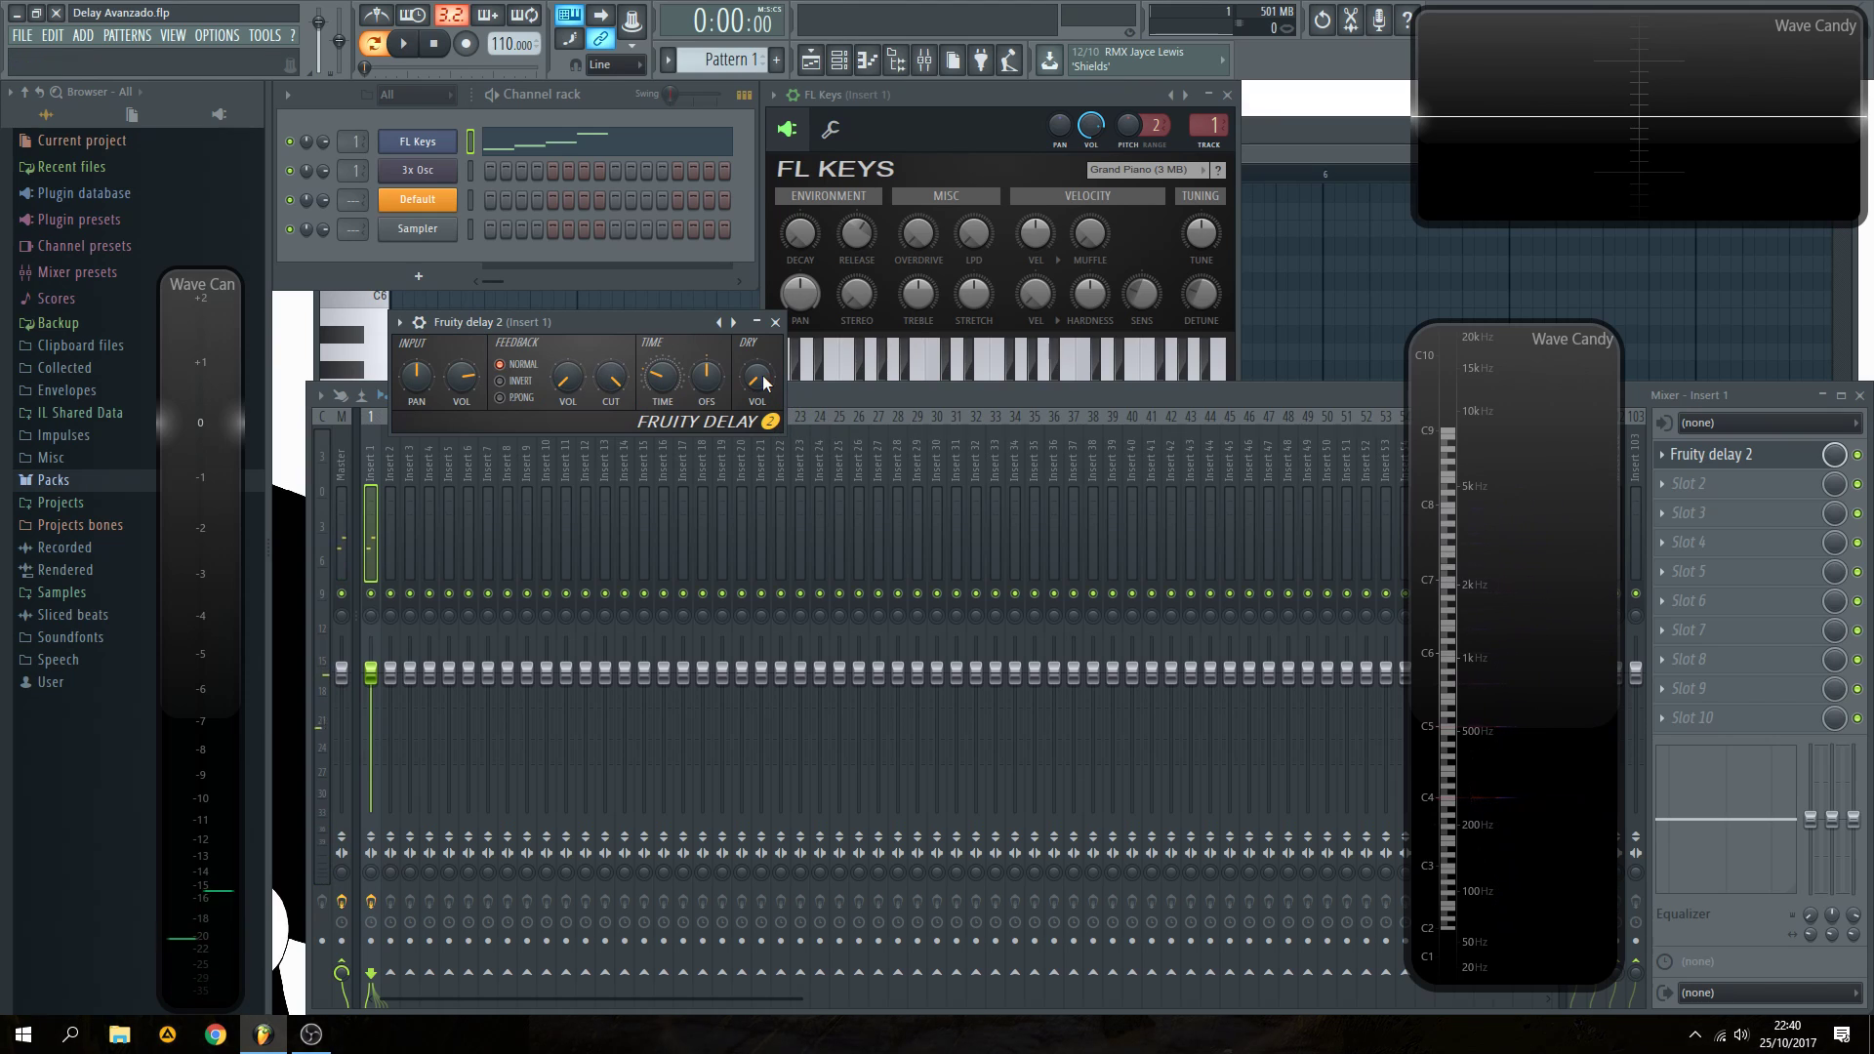
- Audition the delay with single FL Keys notes, trying a raised time offset and then returning it to centre
{"action": "left_click_drag", "start_coordinate": [706, 376], "coordinate": [707, 367]}
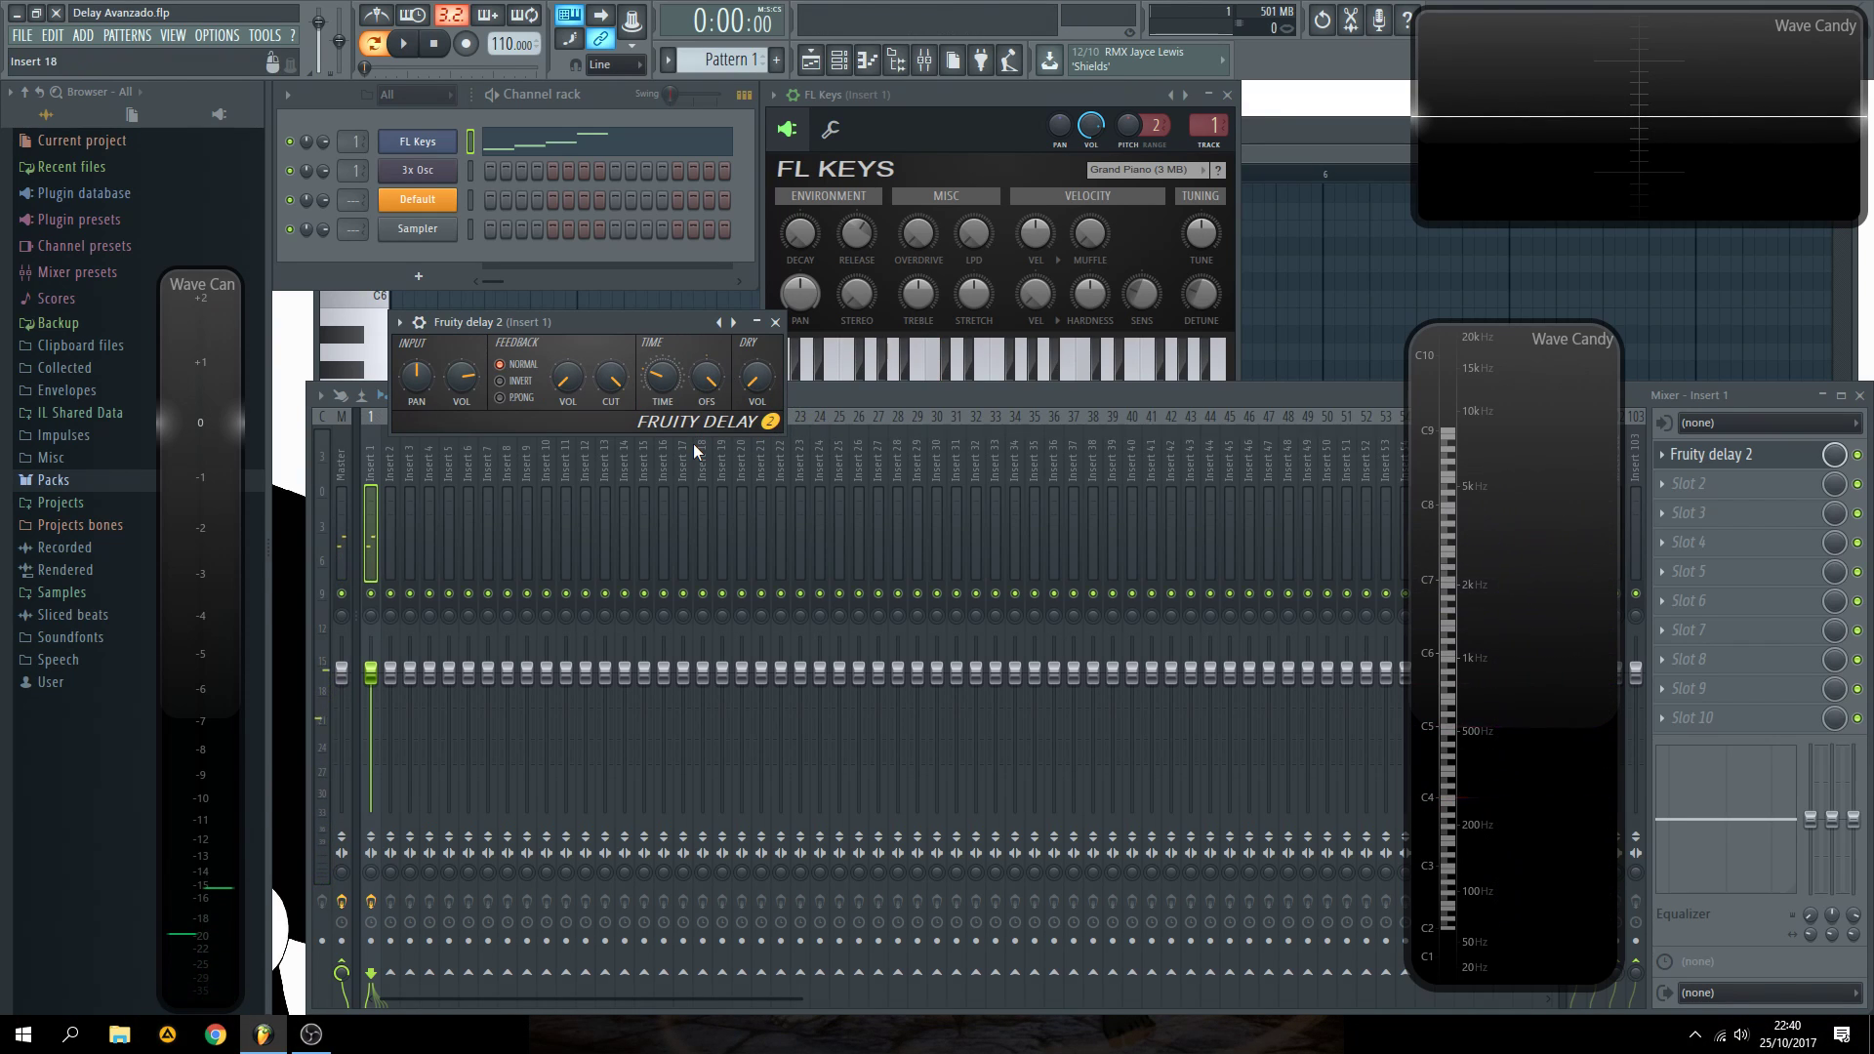
{"action": "key", "text": "z"}
{"action": "key", "text": "z"}
{"action": "left_click_drag", "start_coordinate": [716, 389], "coordinate": [658, 388]}
{"action": "key", "text": "z"}
- Hide the mixer and piano roll, and reposition the Fruity delay 2 window under the channel rack
{"action": "key", "text": "F9"}
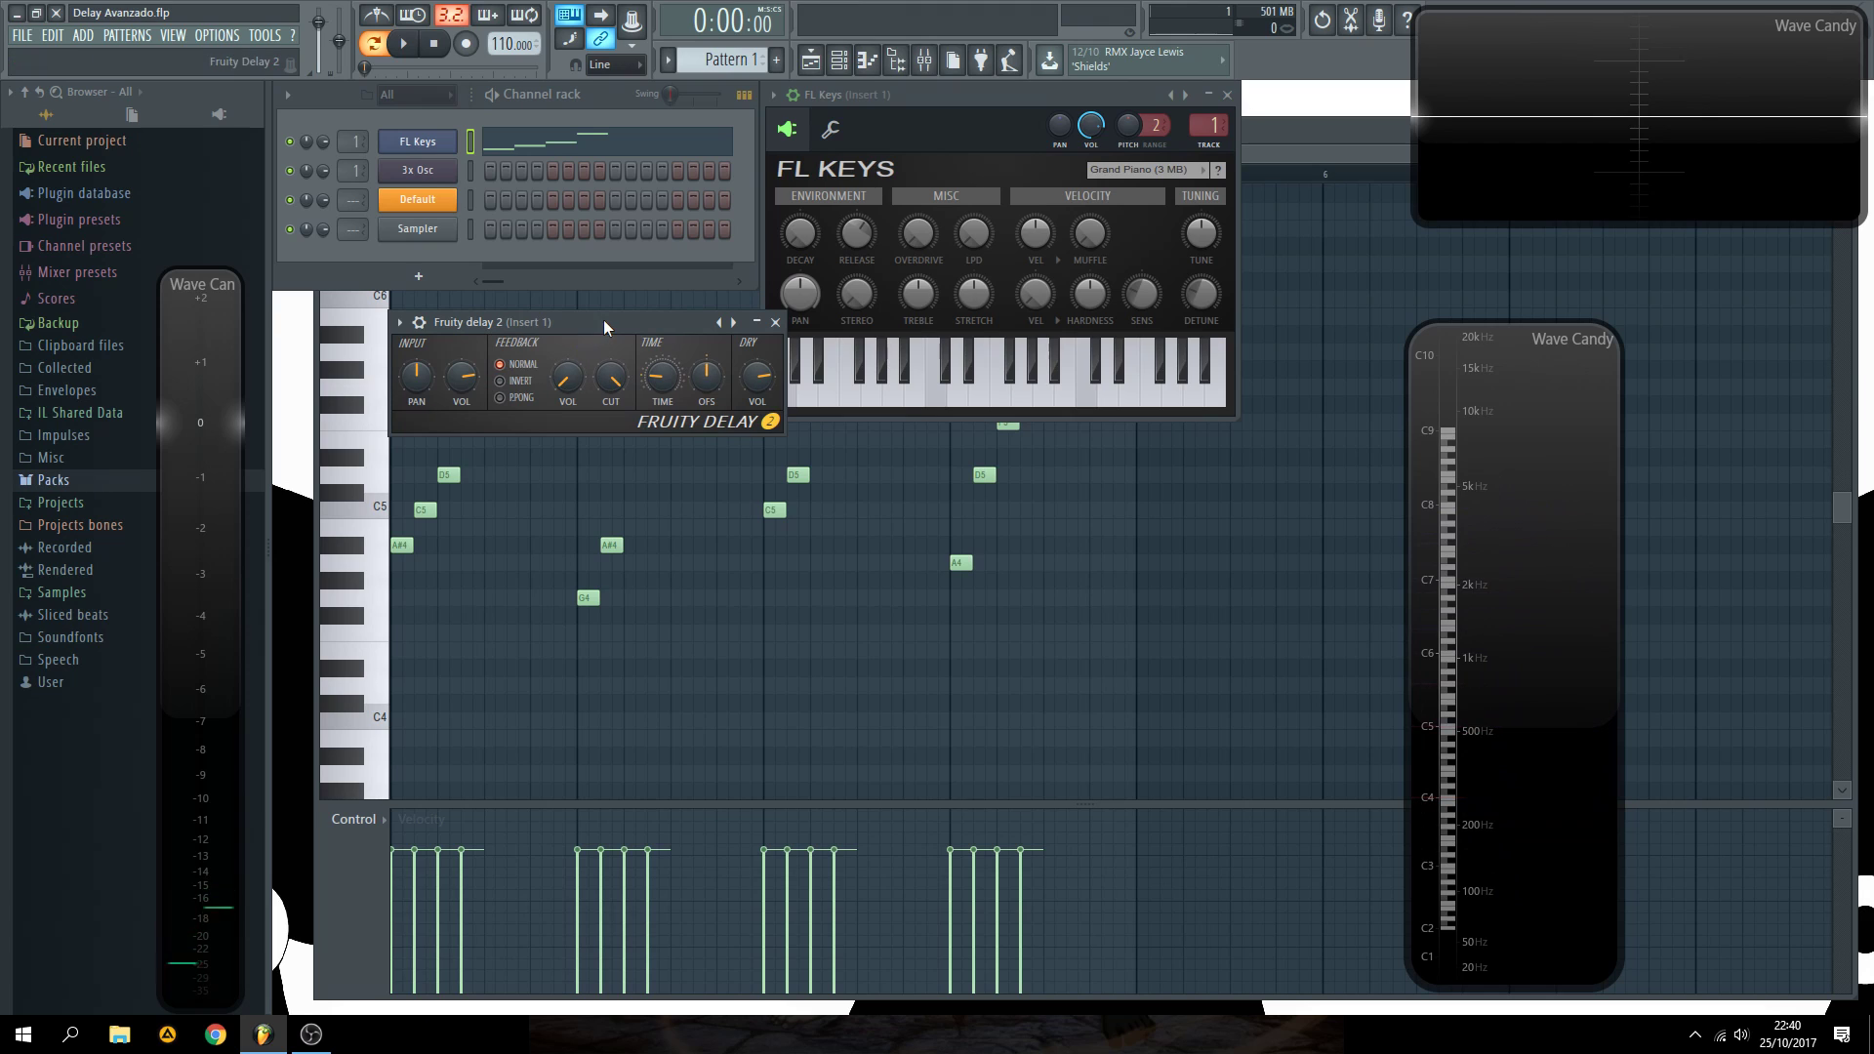
{"action": "left_click", "coordinate": [1379, 128]}
{"action": "key", "text": "F7"}
{"action": "left_click_drag", "start_coordinate": [625, 318], "coordinate": [578, 328]}
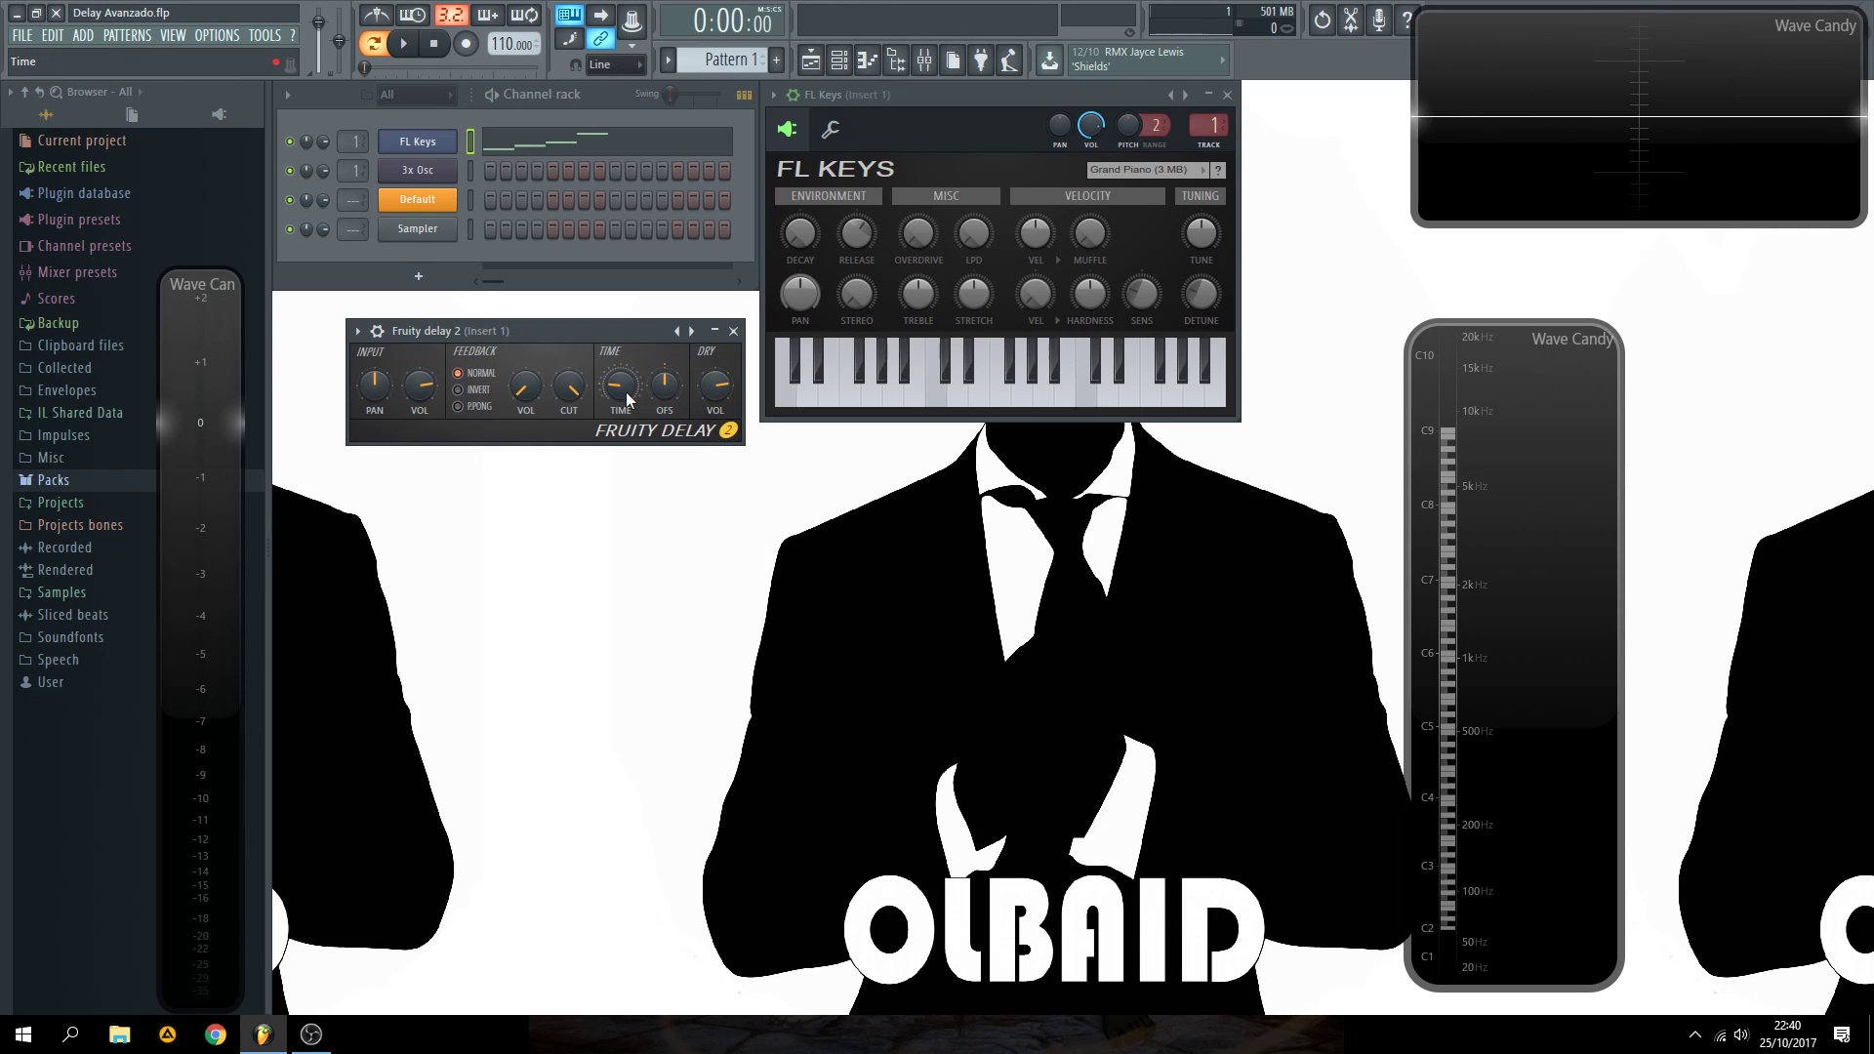
- Lower the delay time to its minimum and play several test notes on FL Keys
{"action": "scroll", "coordinate": [619, 390], "scroll_direction": "down", "scroll_amount": 2}
{"action": "key", "text": "z"}
{"action": "key", "text": "z"}
{"action": "key", "text": "z"}
{"action": "key", "text": "z"}
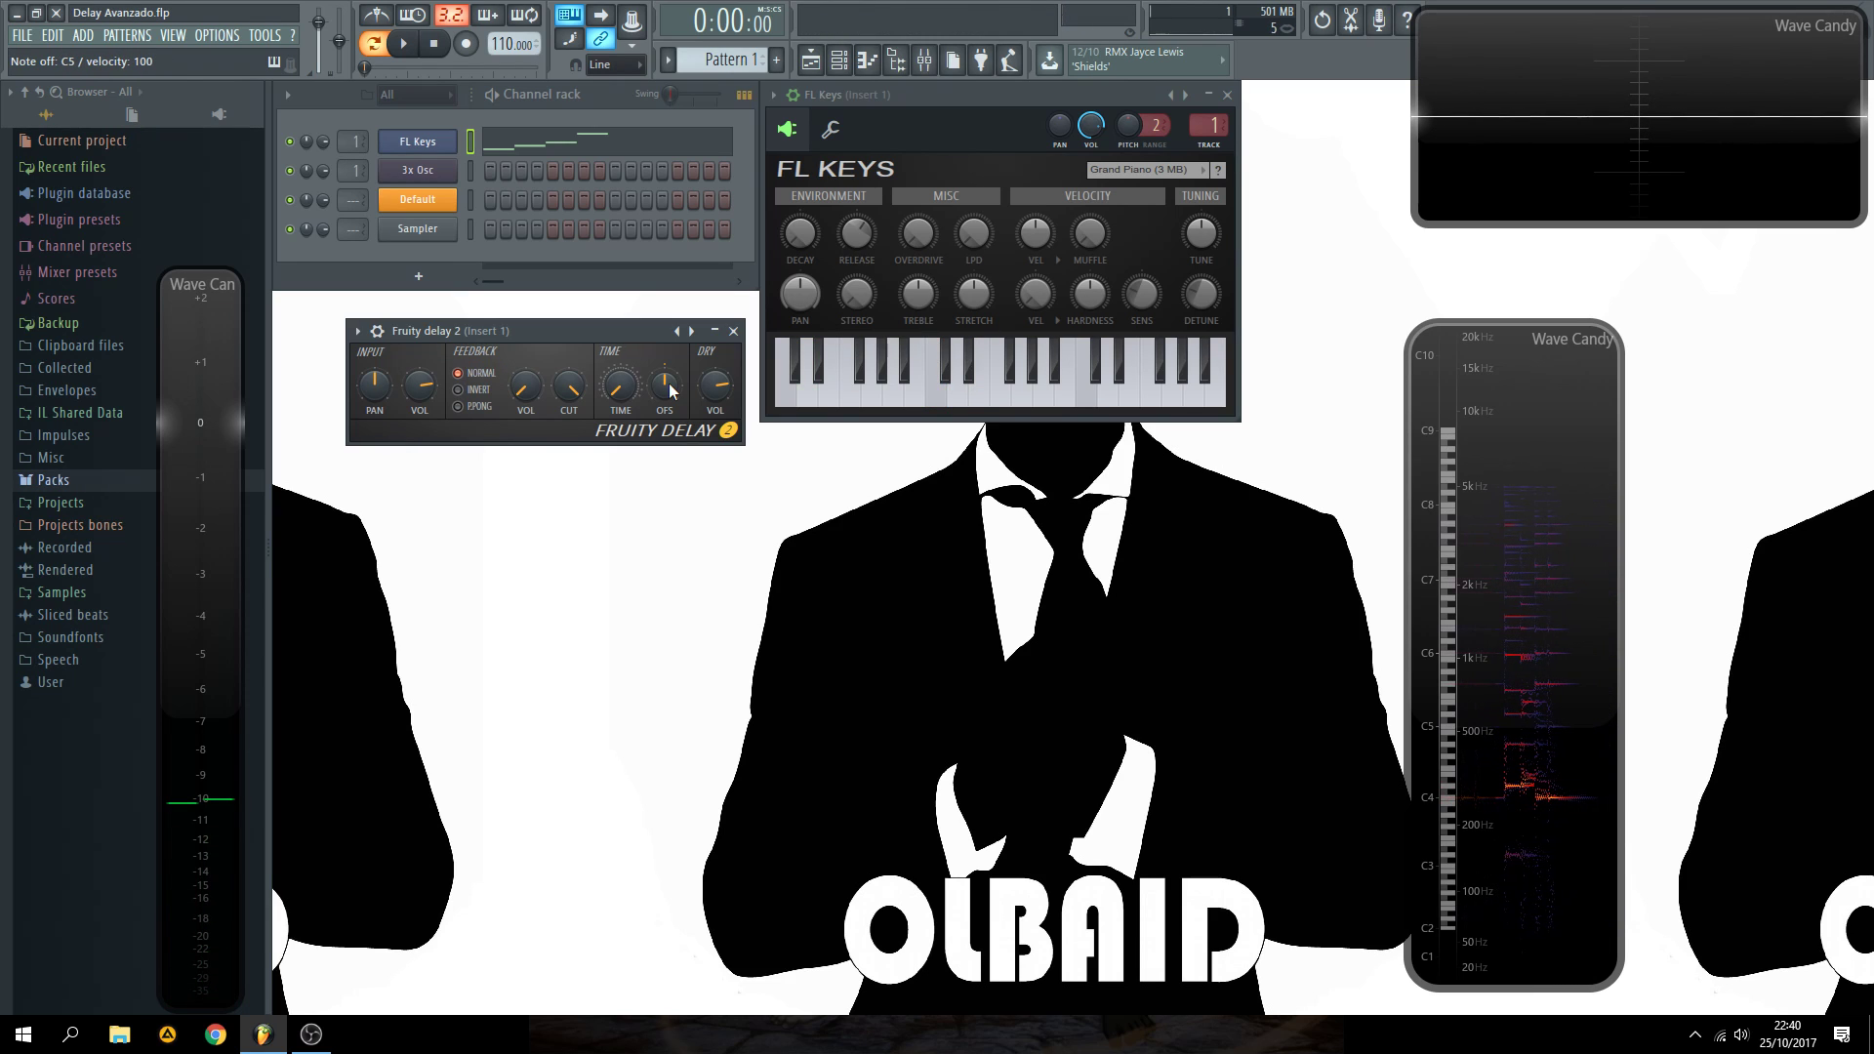
- Show the mixer together with the Fruity delay 2 window and audition single FL Keys notes
{"action": "key", "text": "F9"}
{"action": "key", "text": "z"}
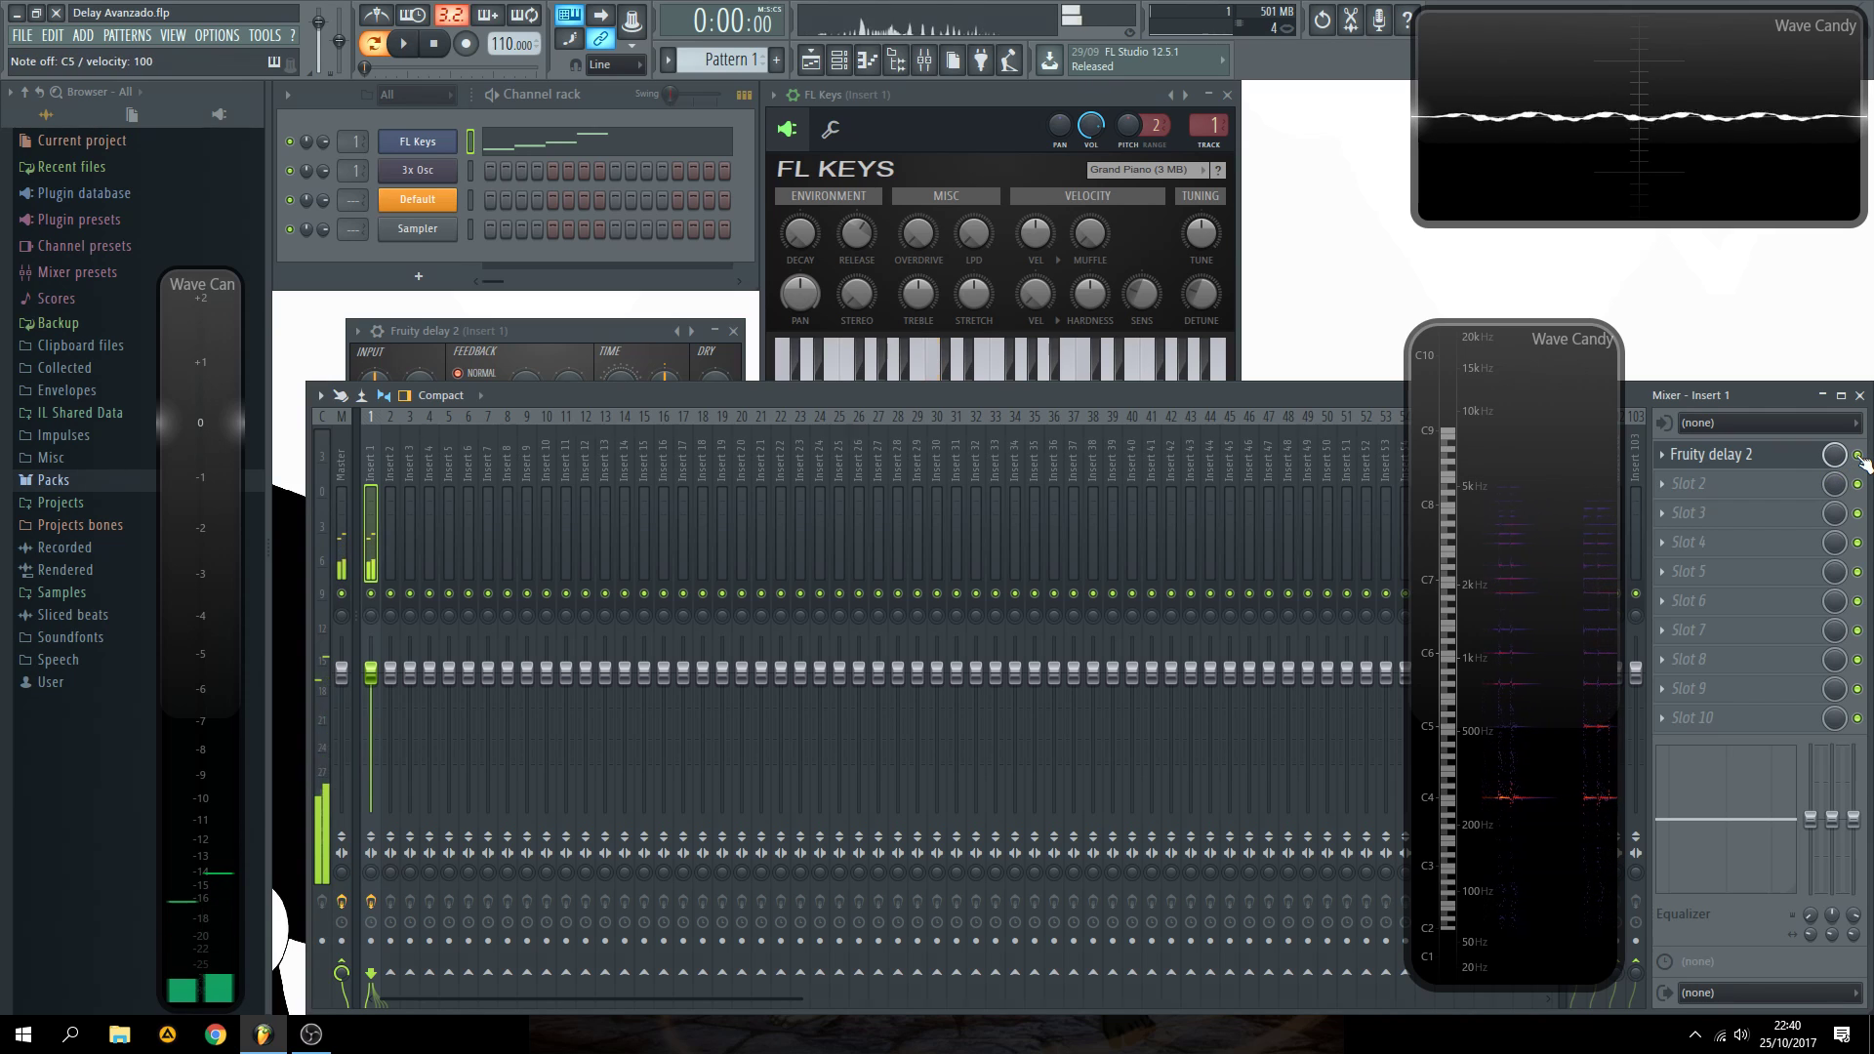
{"action": "left_click", "coordinate": [582, 330]}
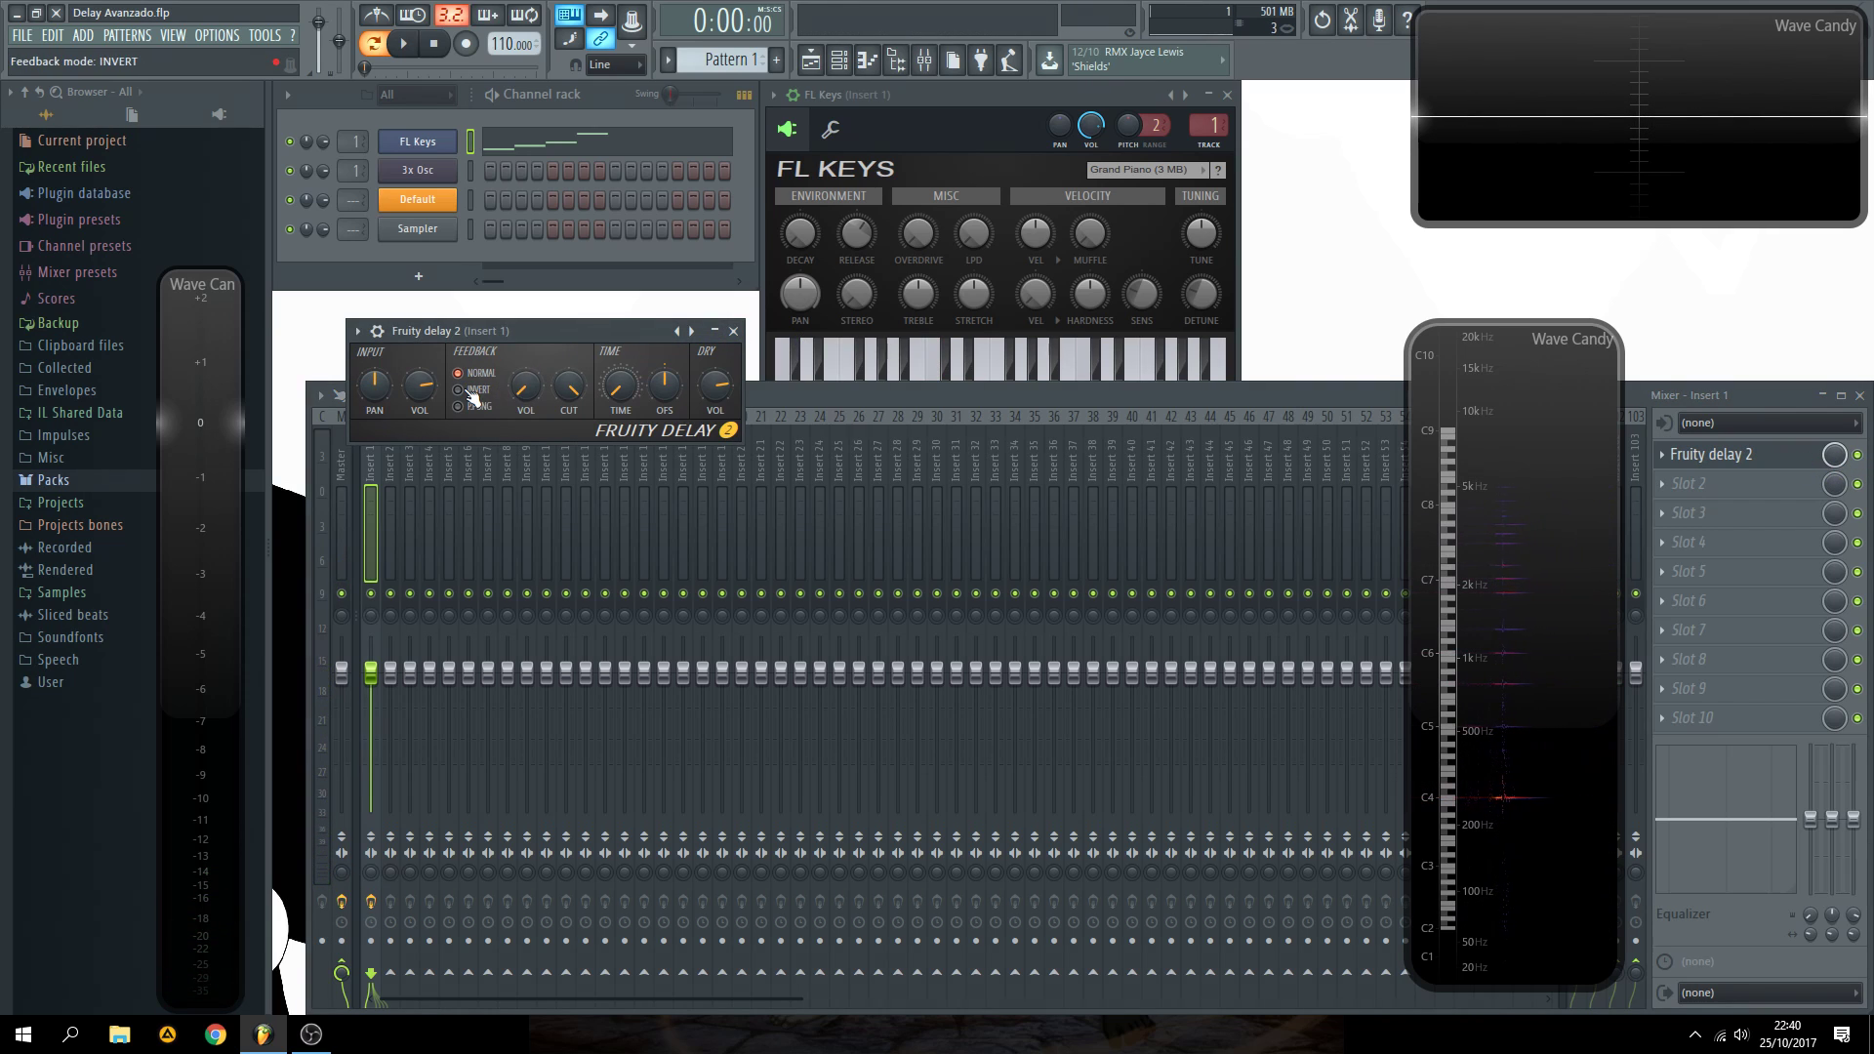
{"action": "key", "text": "z"}
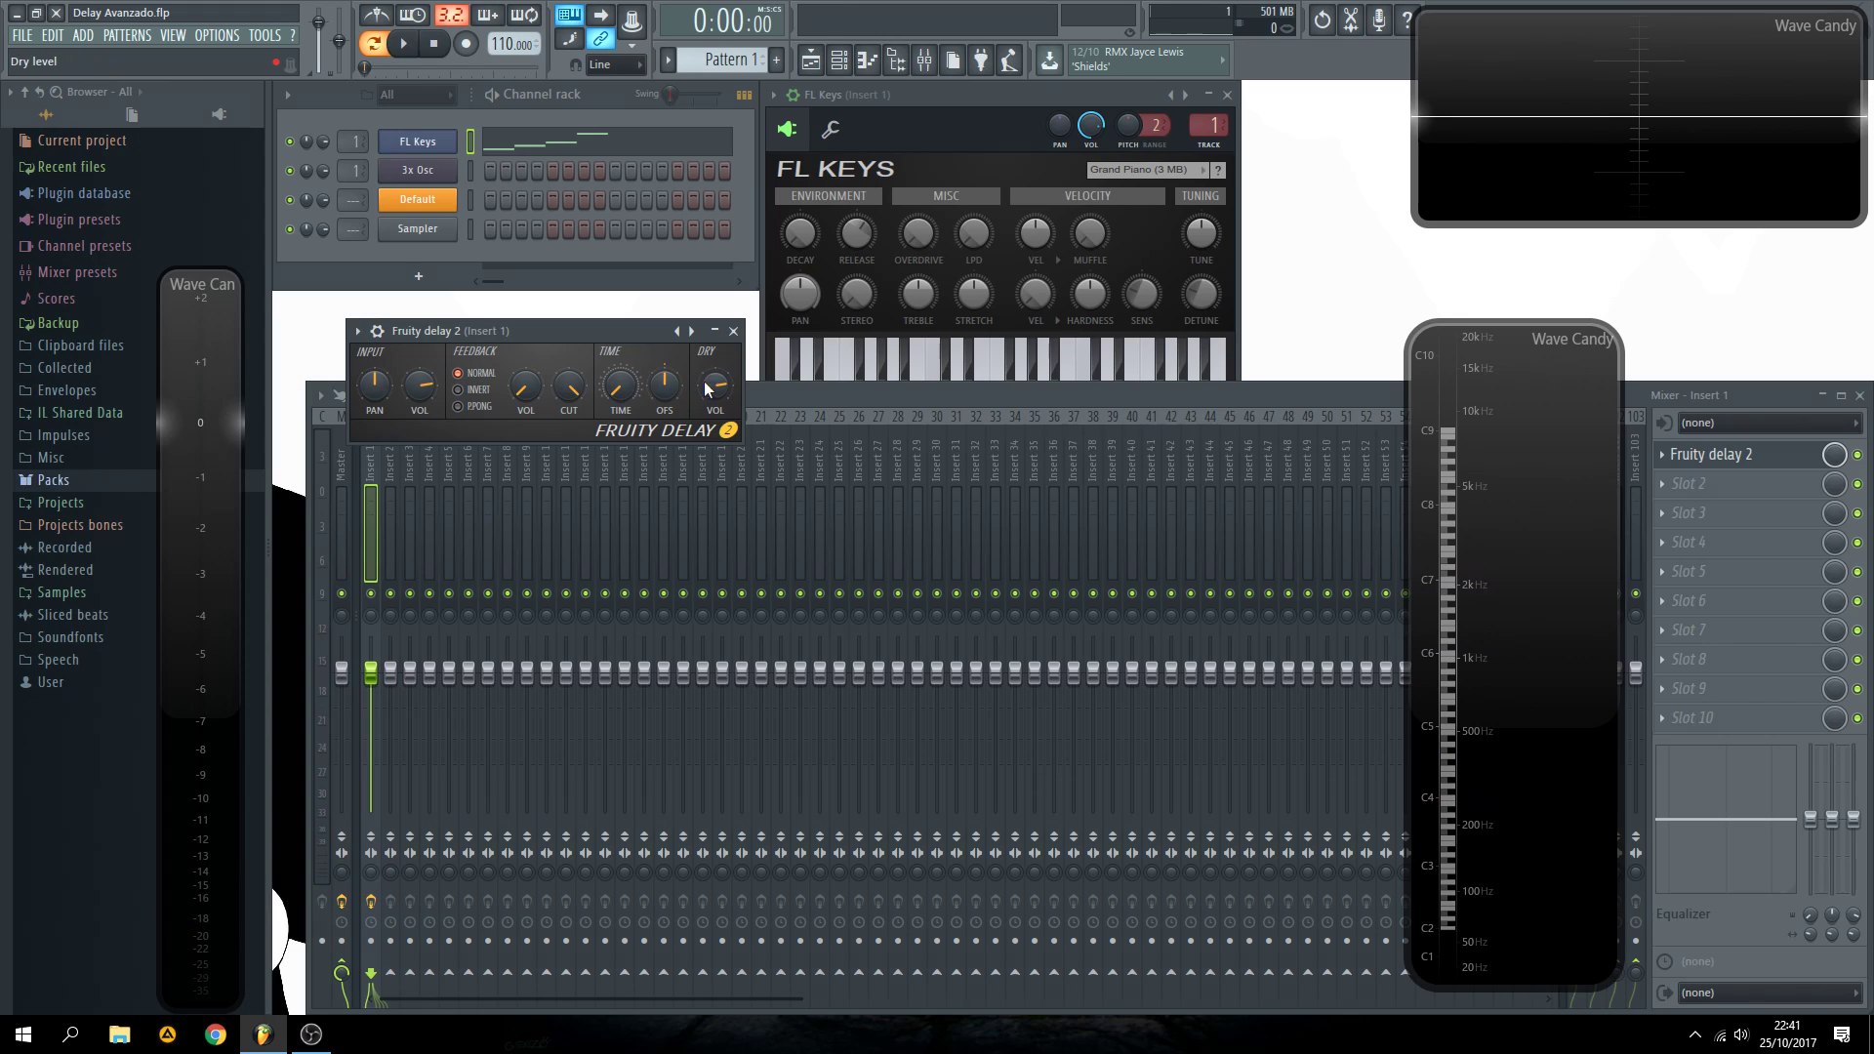
- Raise the time offset slightly above centre and compare a test note with Fruity delay 2 enabled and bypassed
{"action": "left_click", "coordinate": [664, 384]}
{"action": "key", "text": "z"}
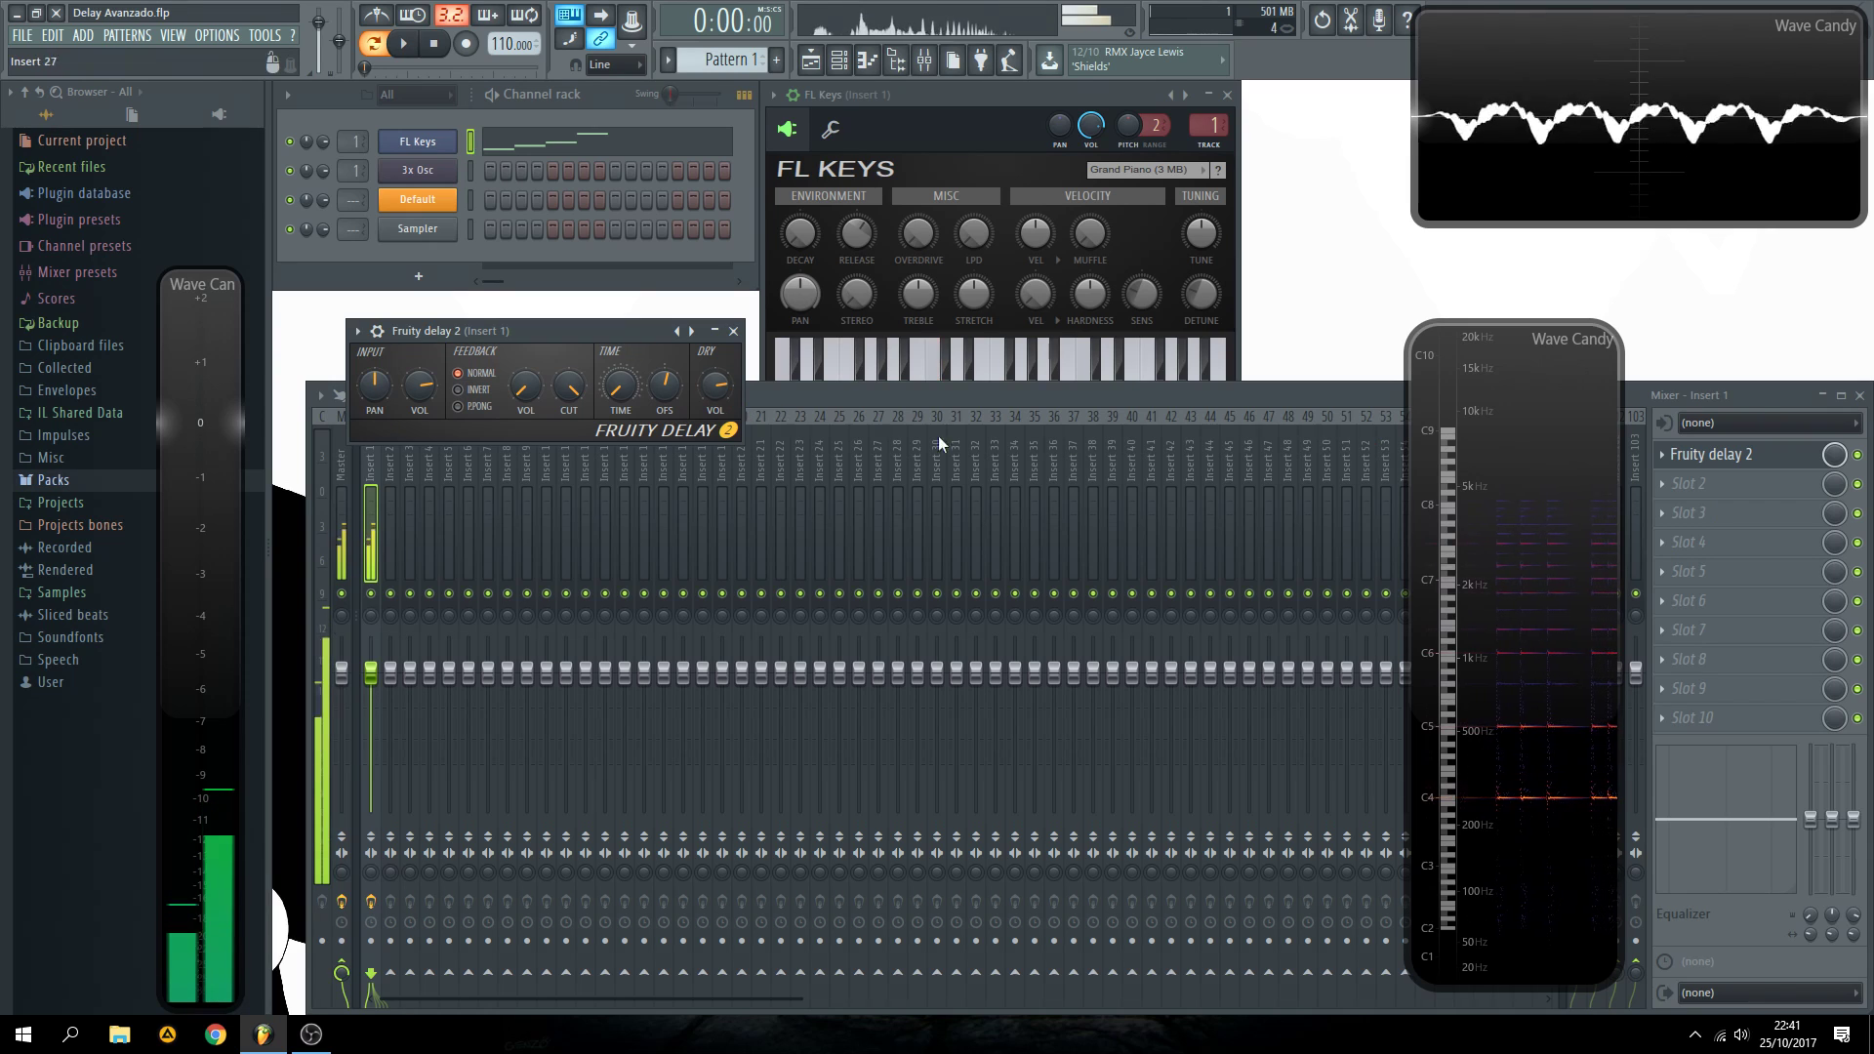
{"action": "left_click", "coordinate": [1857, 454]}
{"action": "key", "text": "z"}
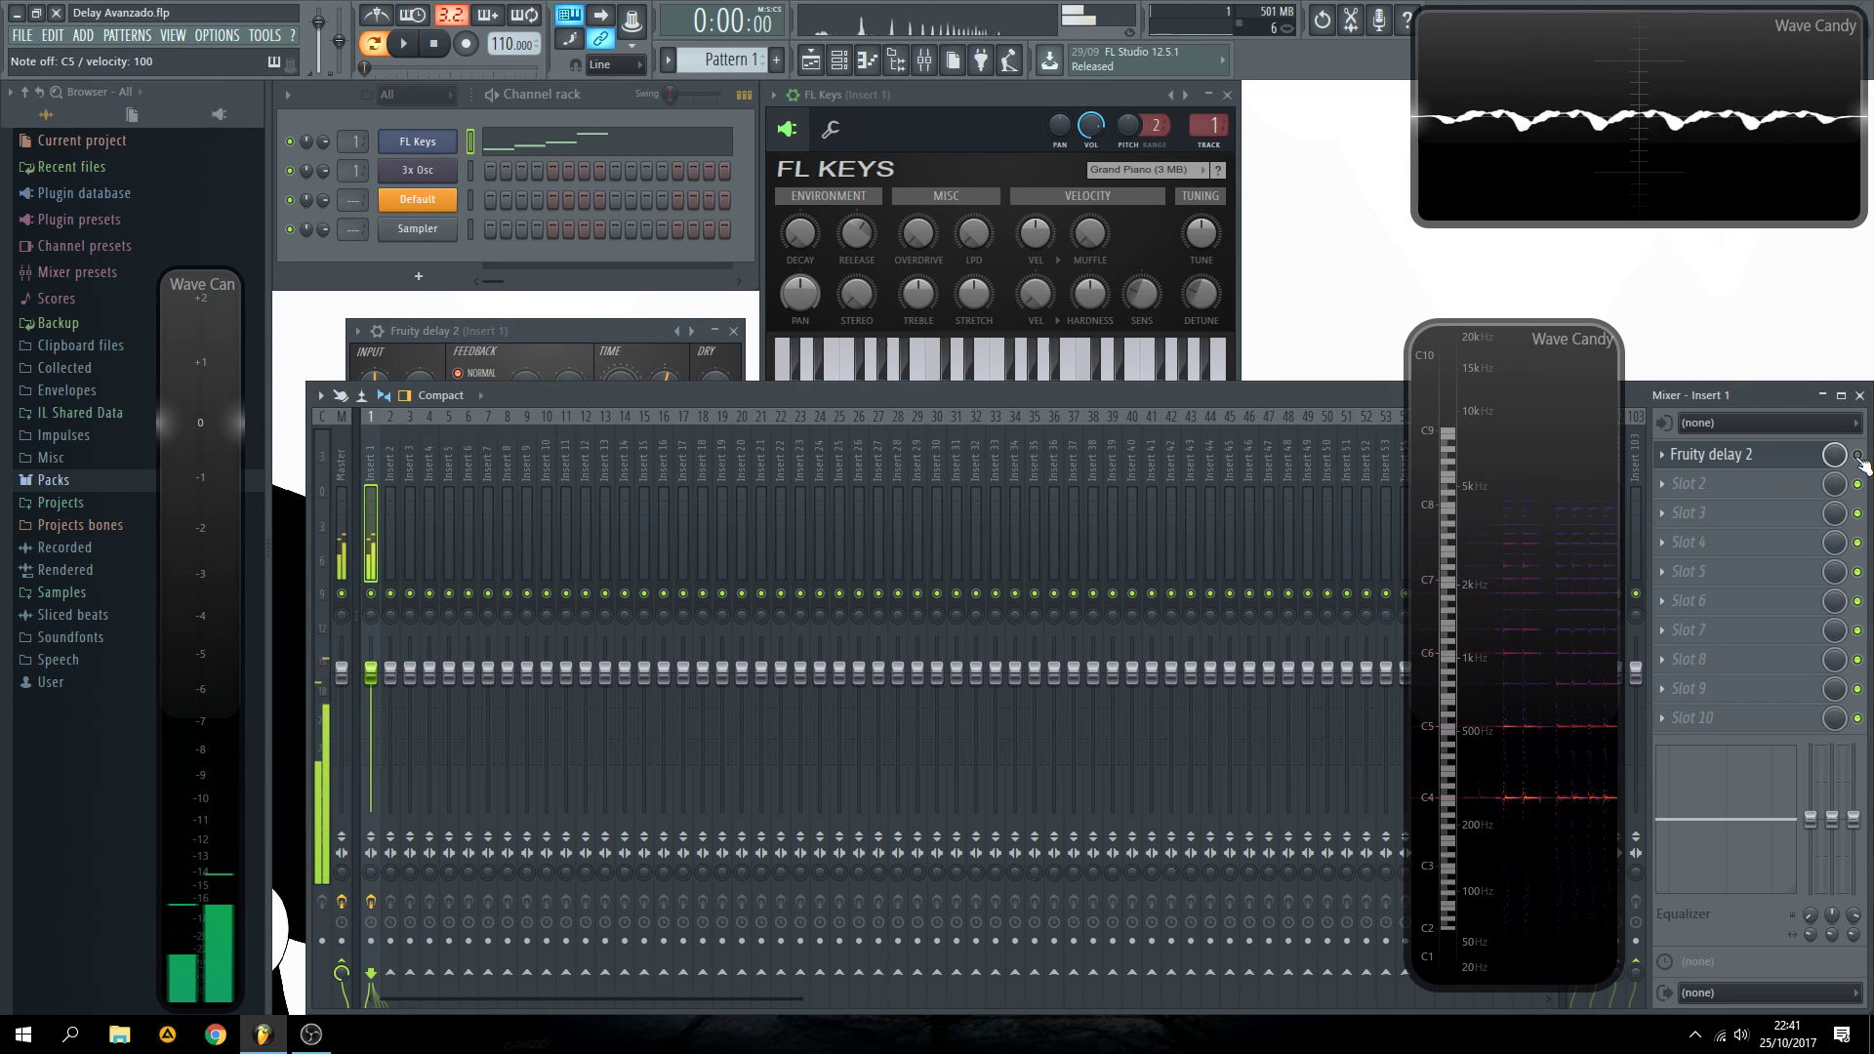
{"action": "left_click", "coordinate": [617, 330]}
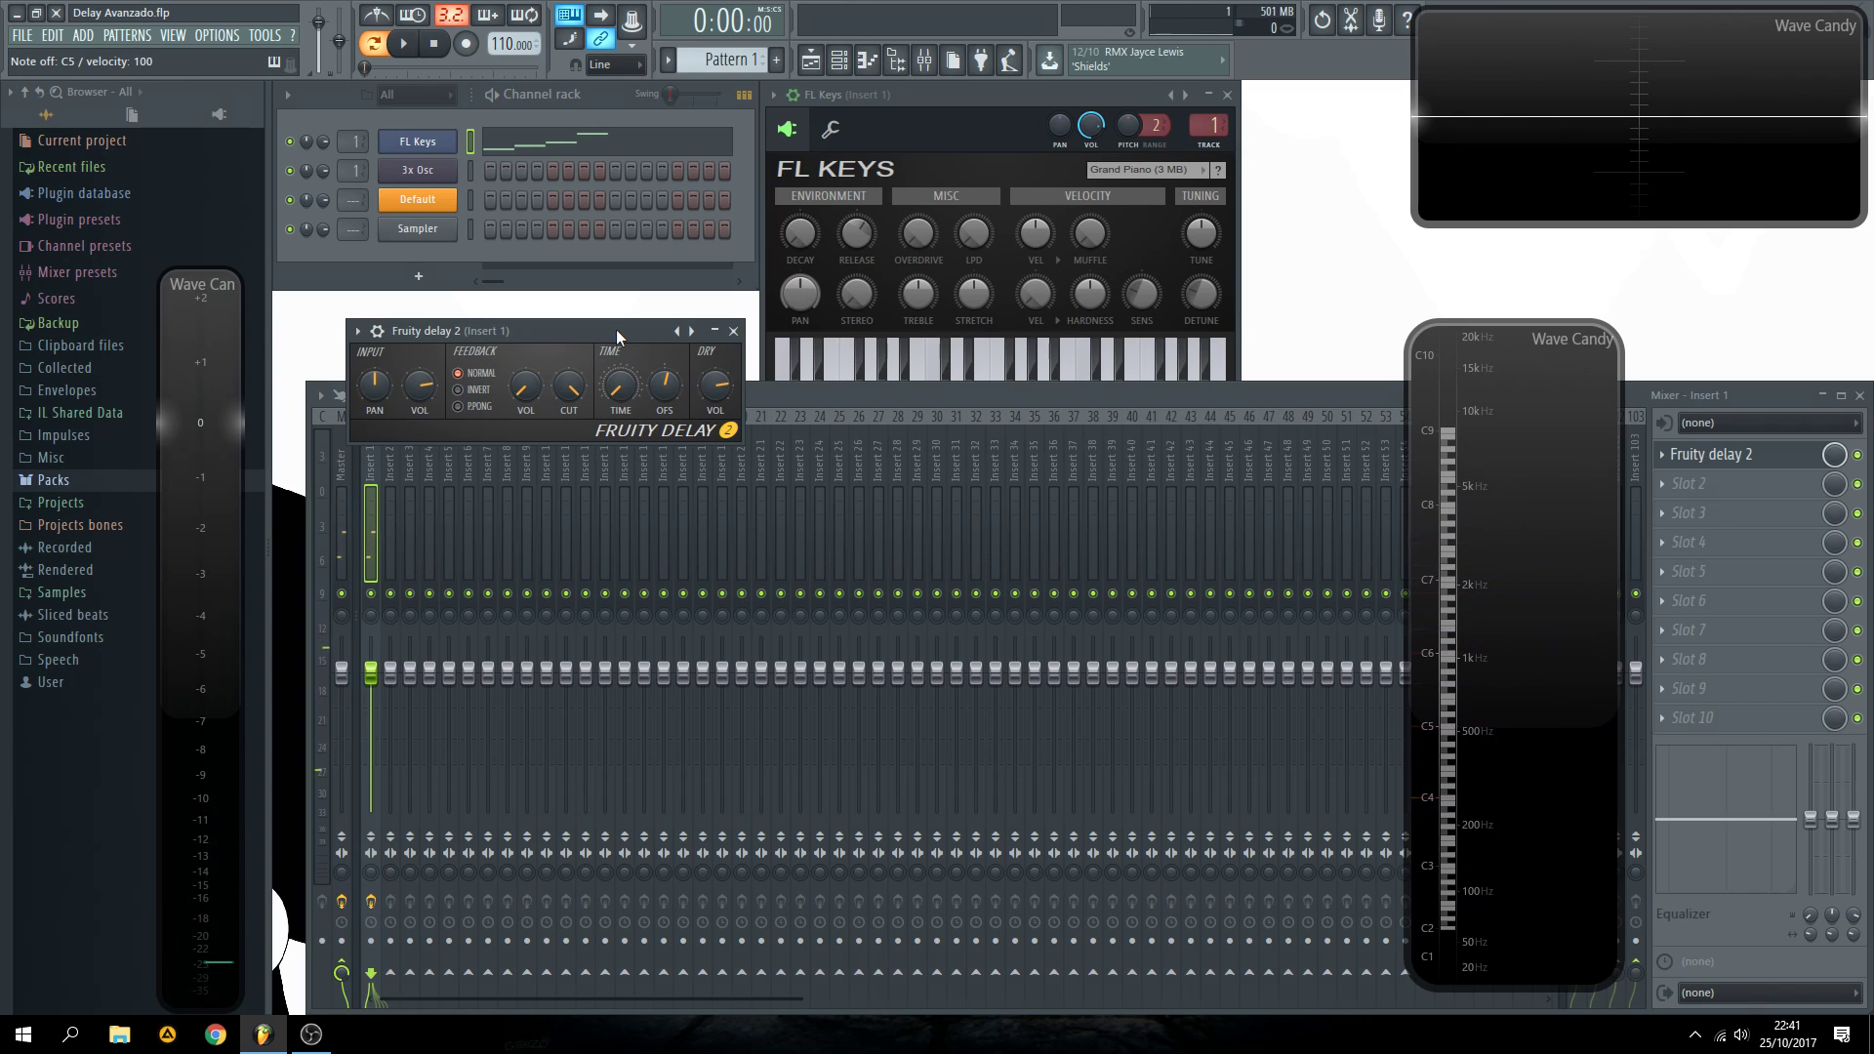
- Play test notes and Pattern 1 while toggling Fruity delay 2 off and on to compare the stereo effect
{"action": "key", "text": "z"}
{"action": "key", "text": "z"}
{"action": "key", "text": "x"}
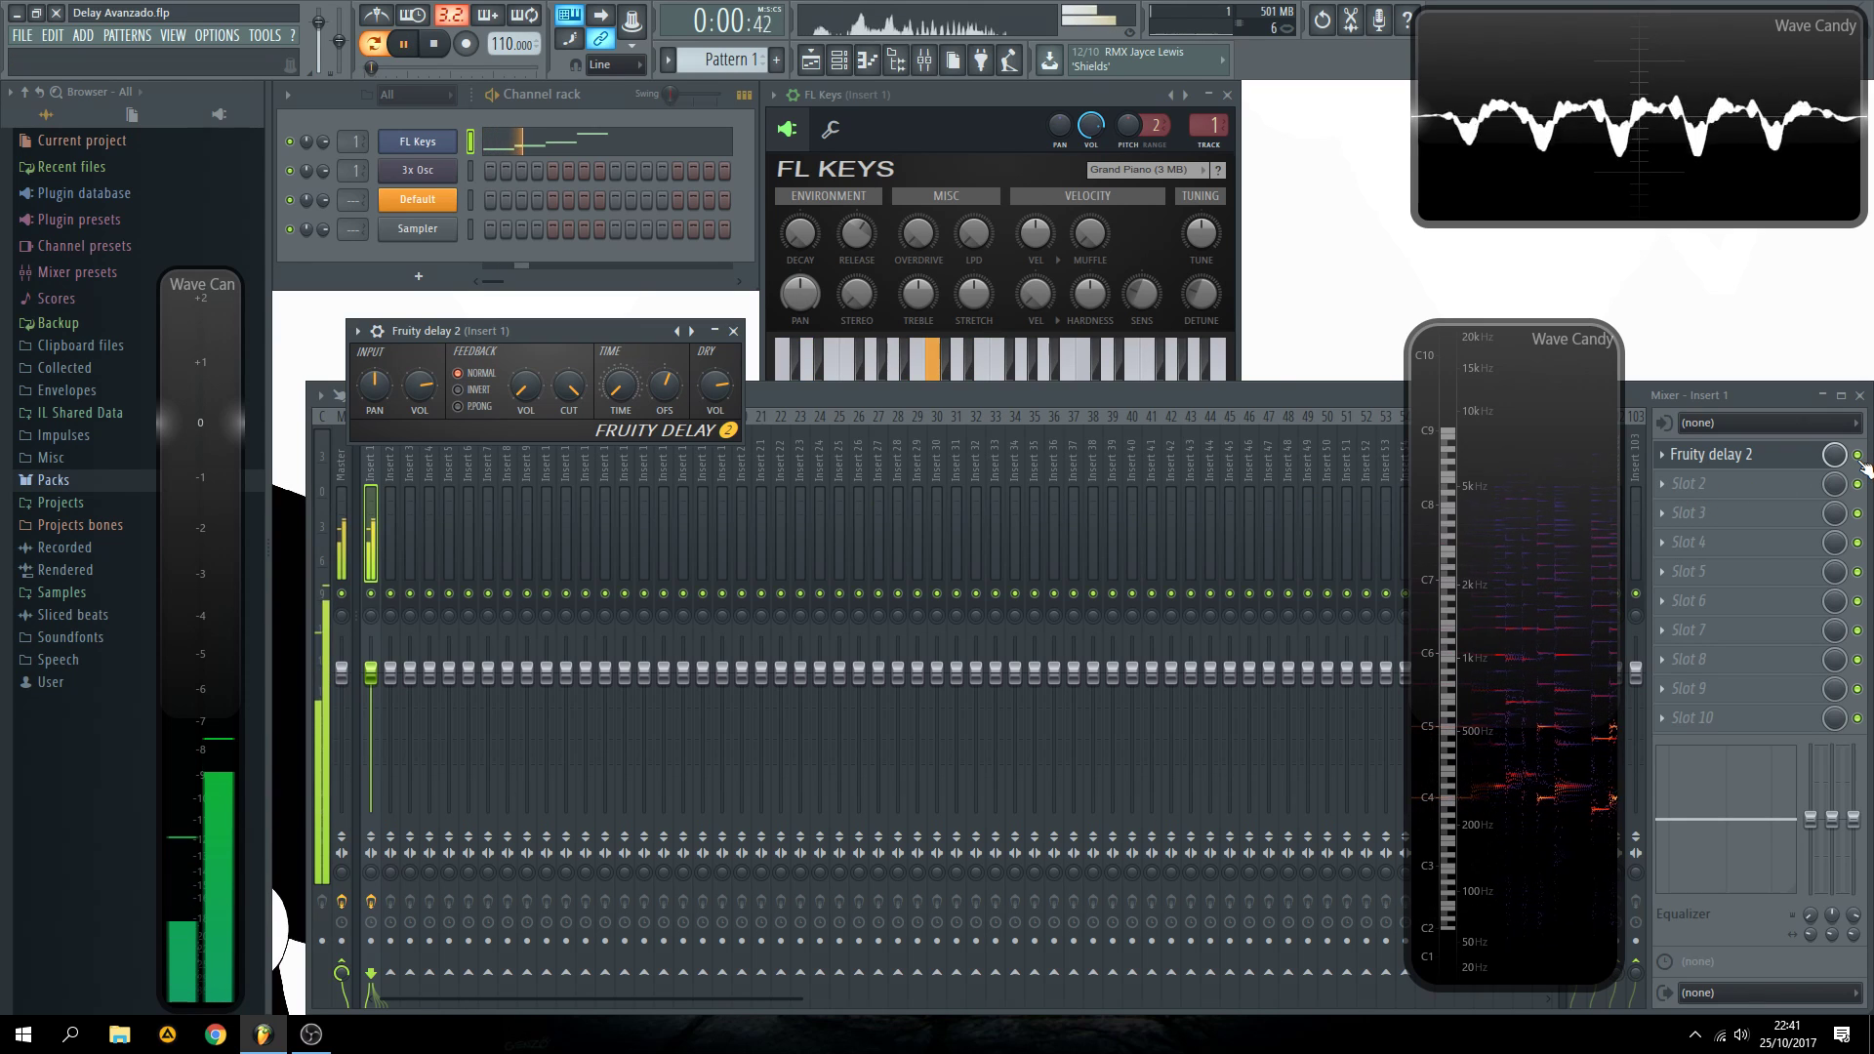
{"action": "left_click", "coordinate": [1859, 459]}
{"action": "left_click", "coordinate": [1859, 458]}
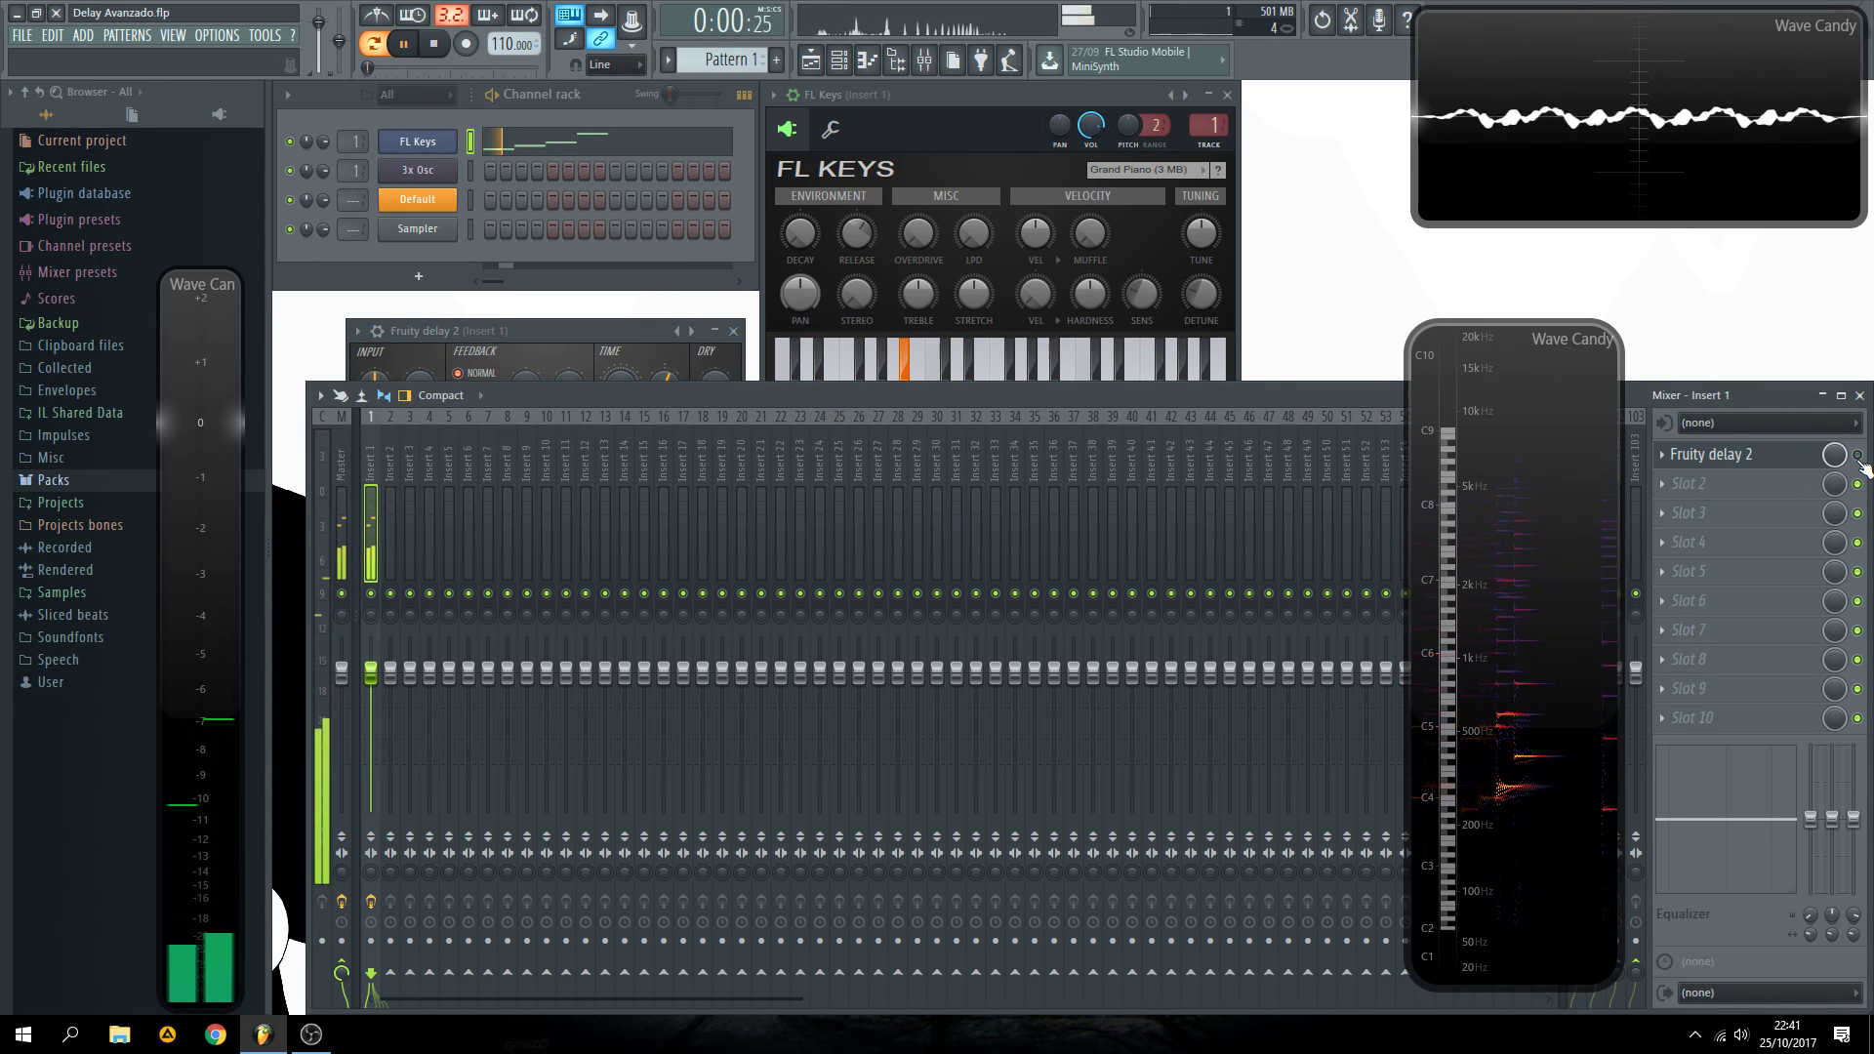
{"action": "key", "text": "space"}
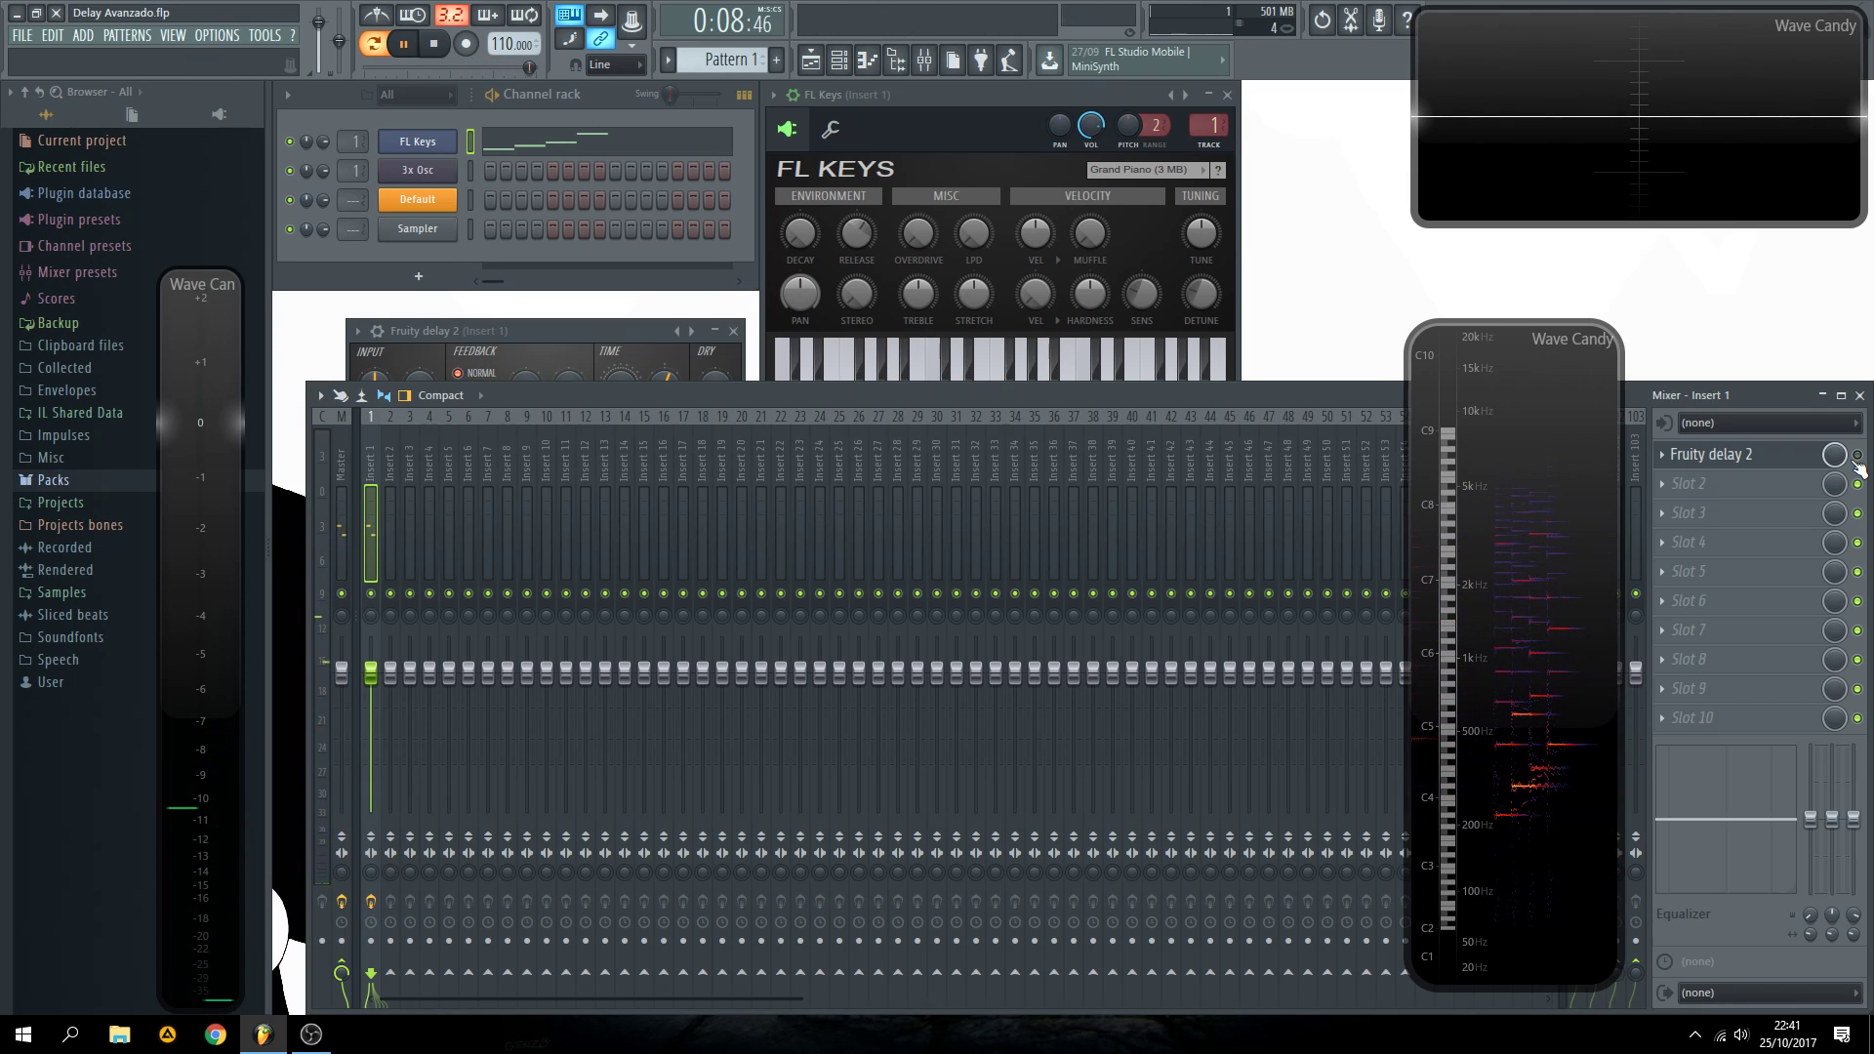
{"action": "key", "text": "space"}
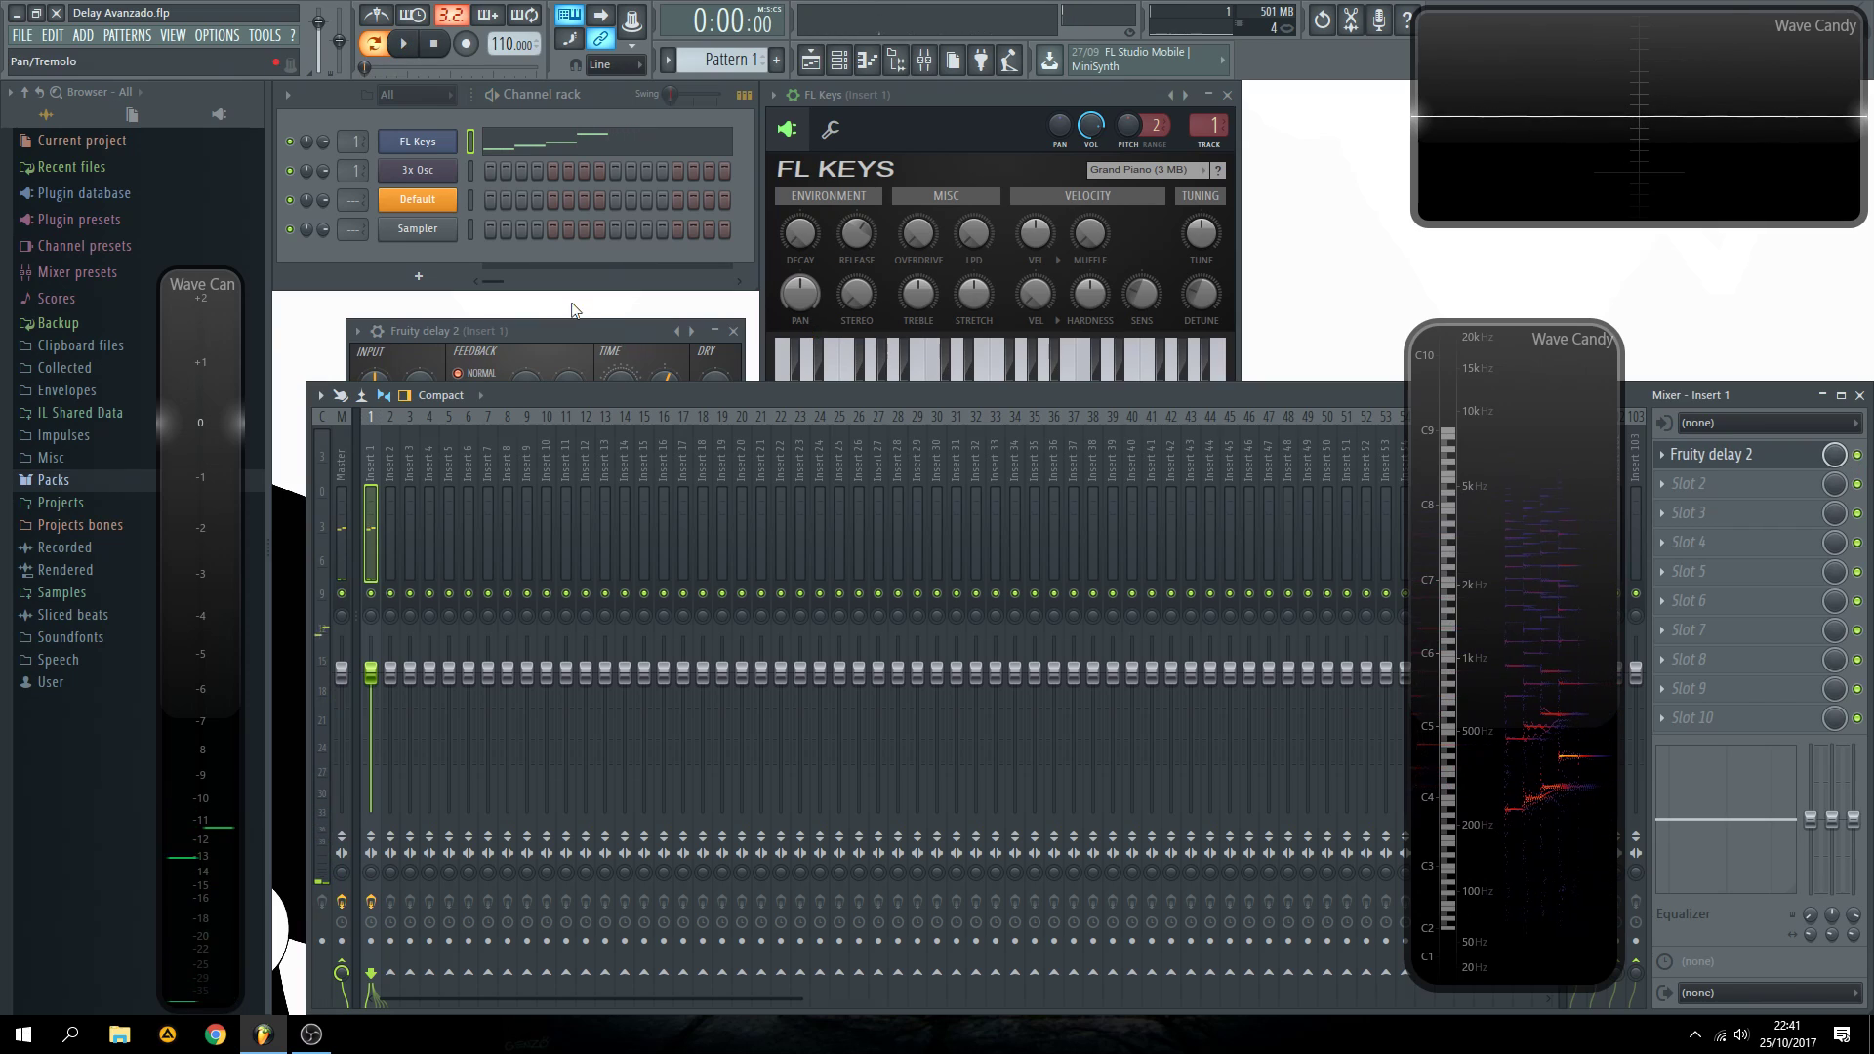
- Increase the time offset further and play Pattern 1 with the delay bypassed and re-enabled for comparison
{"action": "left_click", "coordinate": [607, 331]}
{"action": "scroll", "coordinate": [665, 385], "scroll_direction": "up", "scroll_amount": 1}
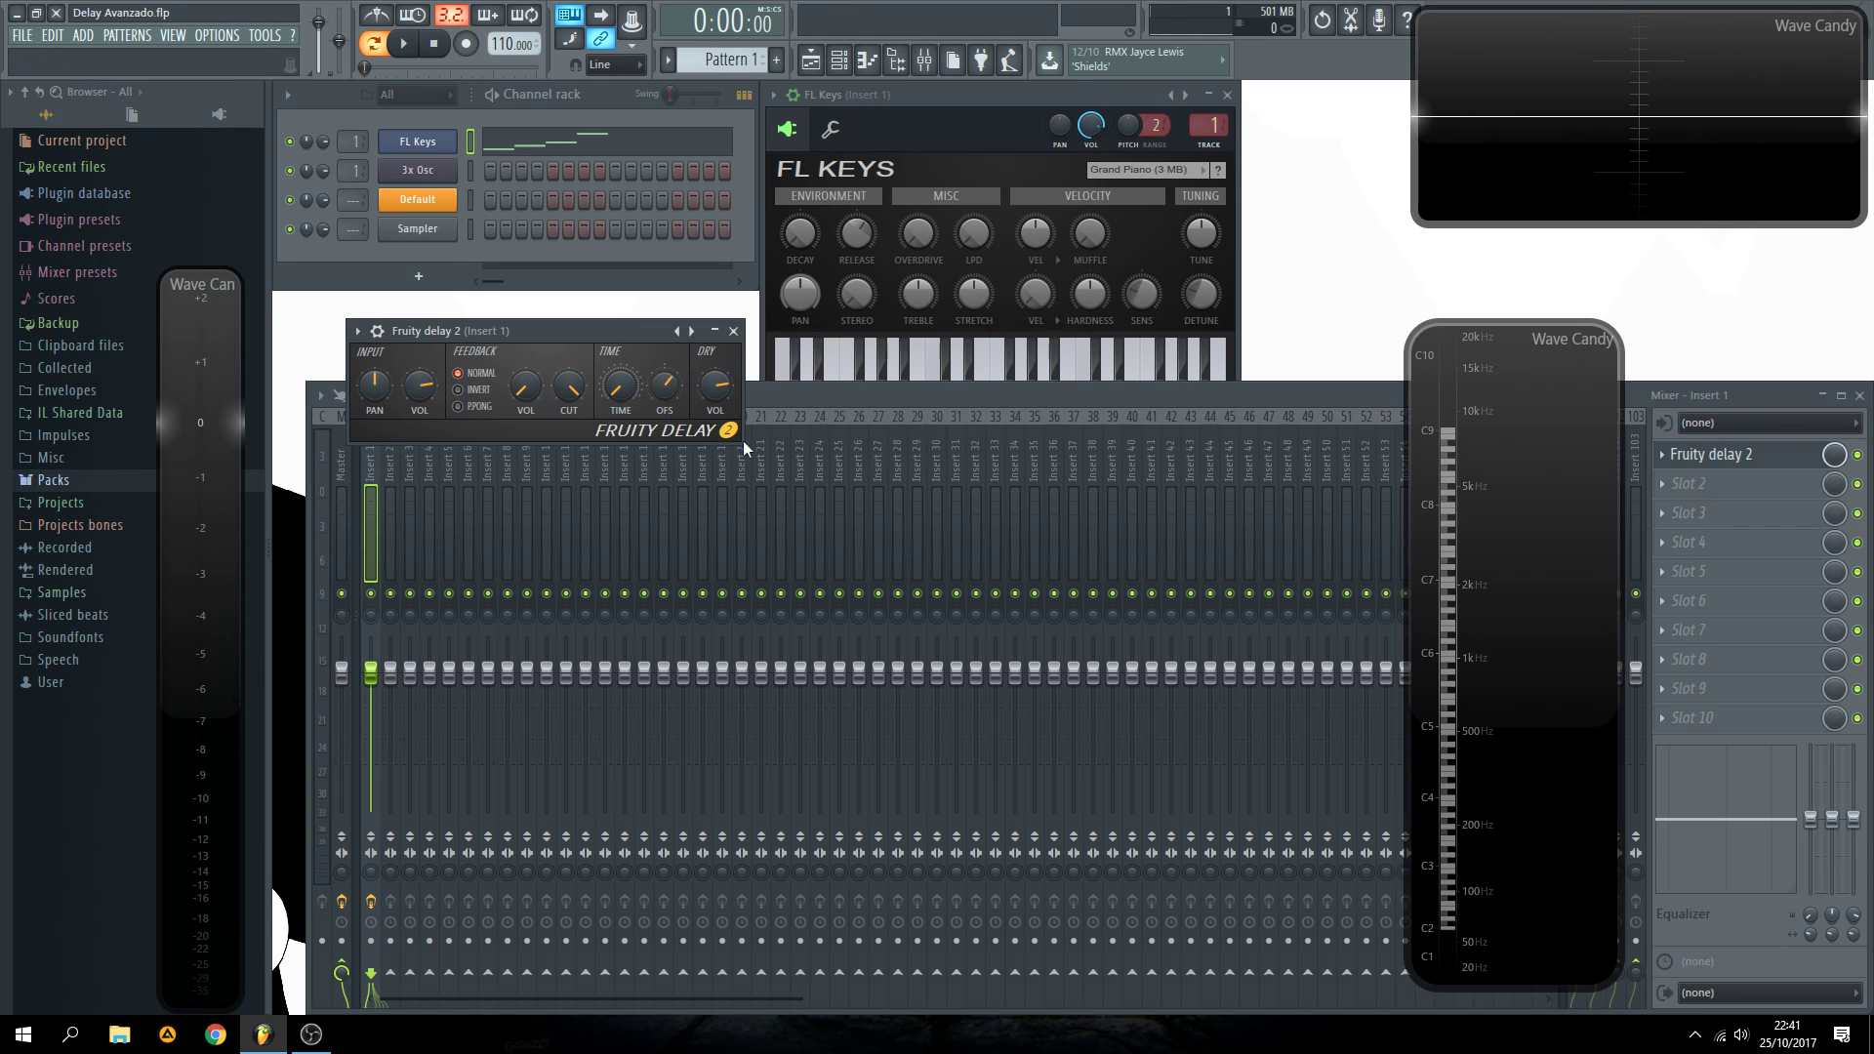
{"action": "key", "text": "space"}
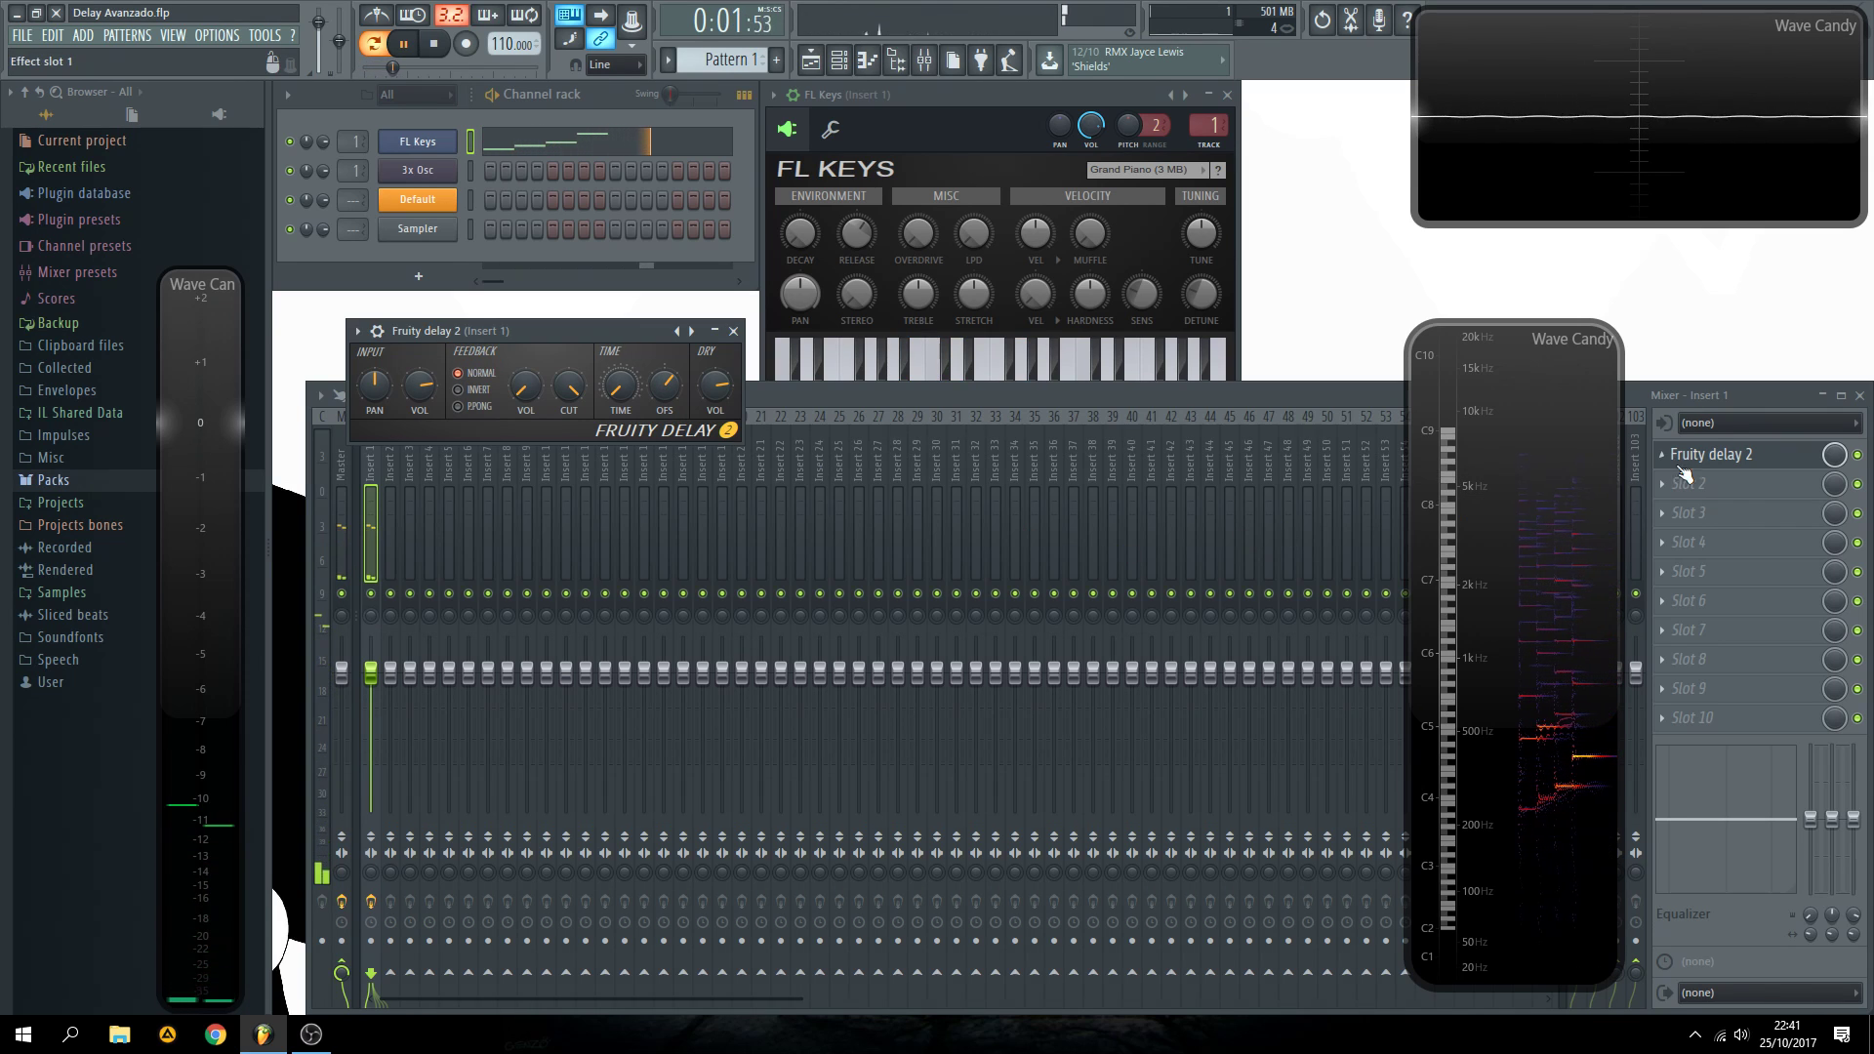
{"action": "left_click", "coordinate": [1857, 457]}
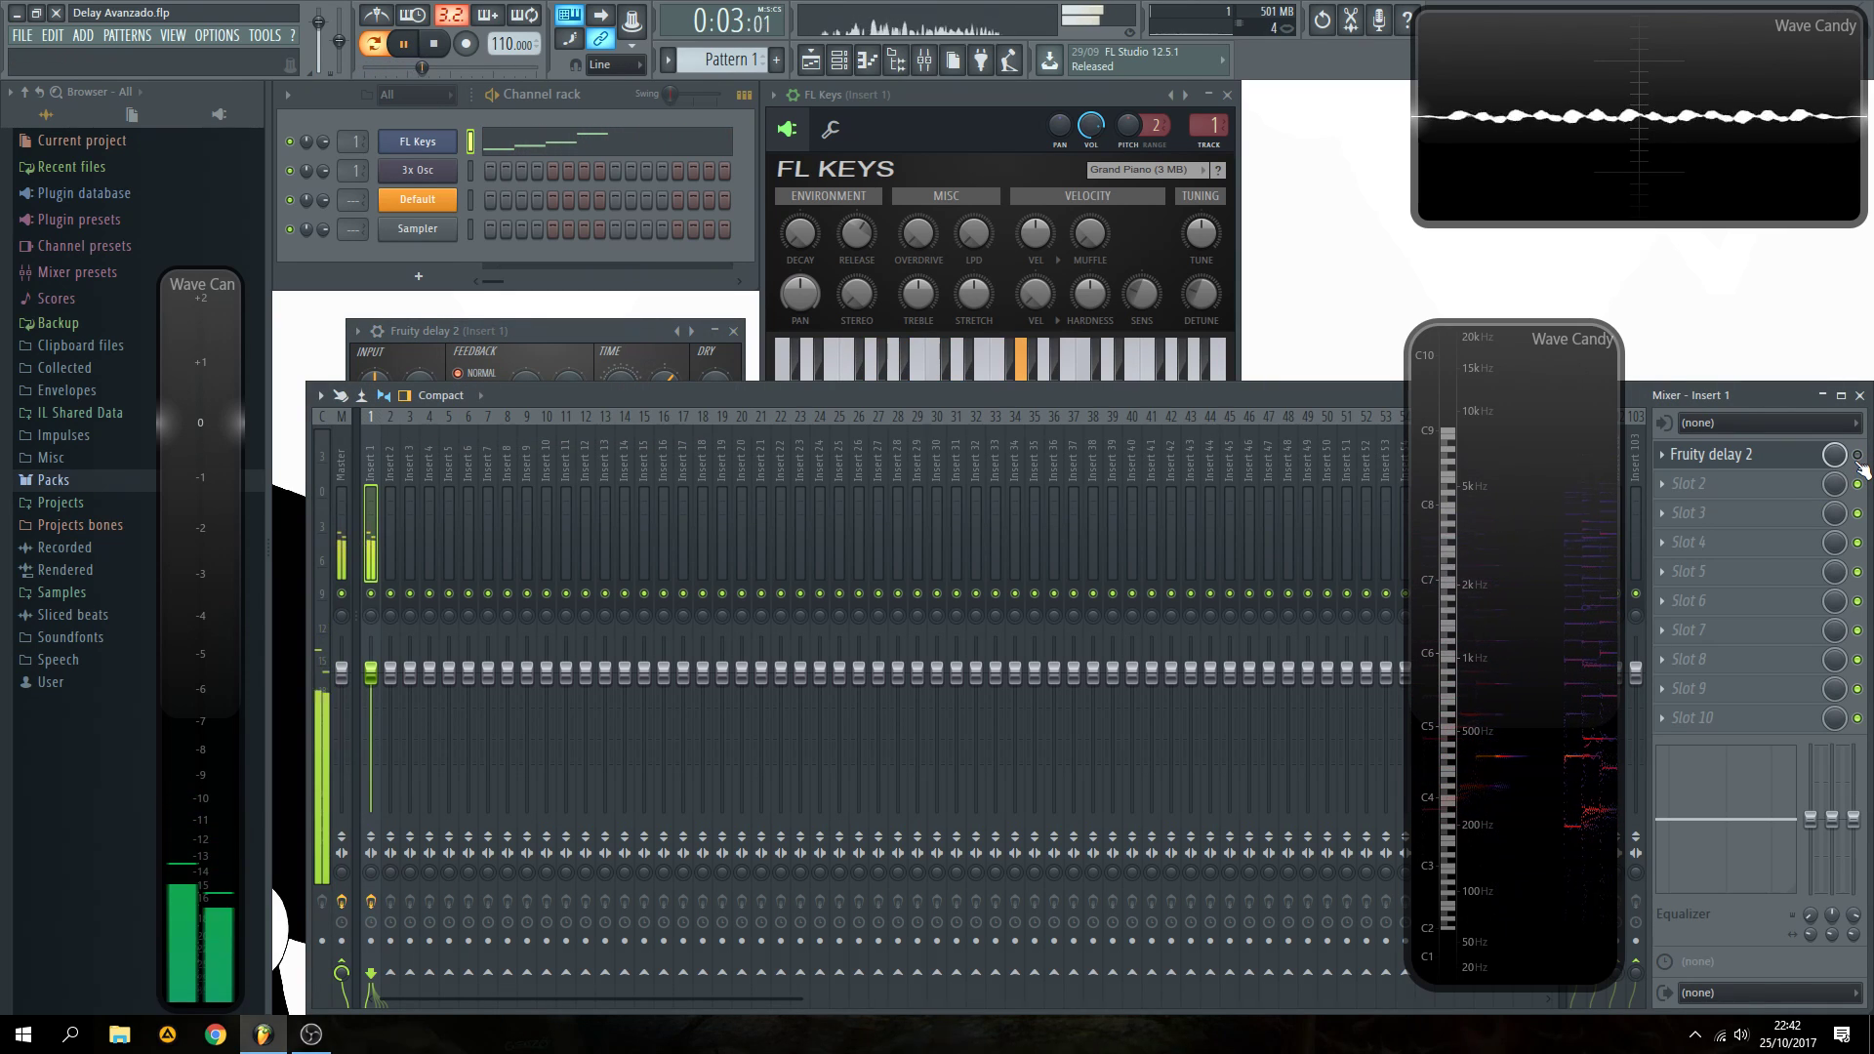
{"action": "left_click", "coordinate": [1859, 461]}
{"action": "key", "text": "space"}
- Turn the delay's dry volume down to minimum and compare Pattern 1 with the effect enabled and bypassed
{"action": "left_click", "coordinate": [592, 330]}
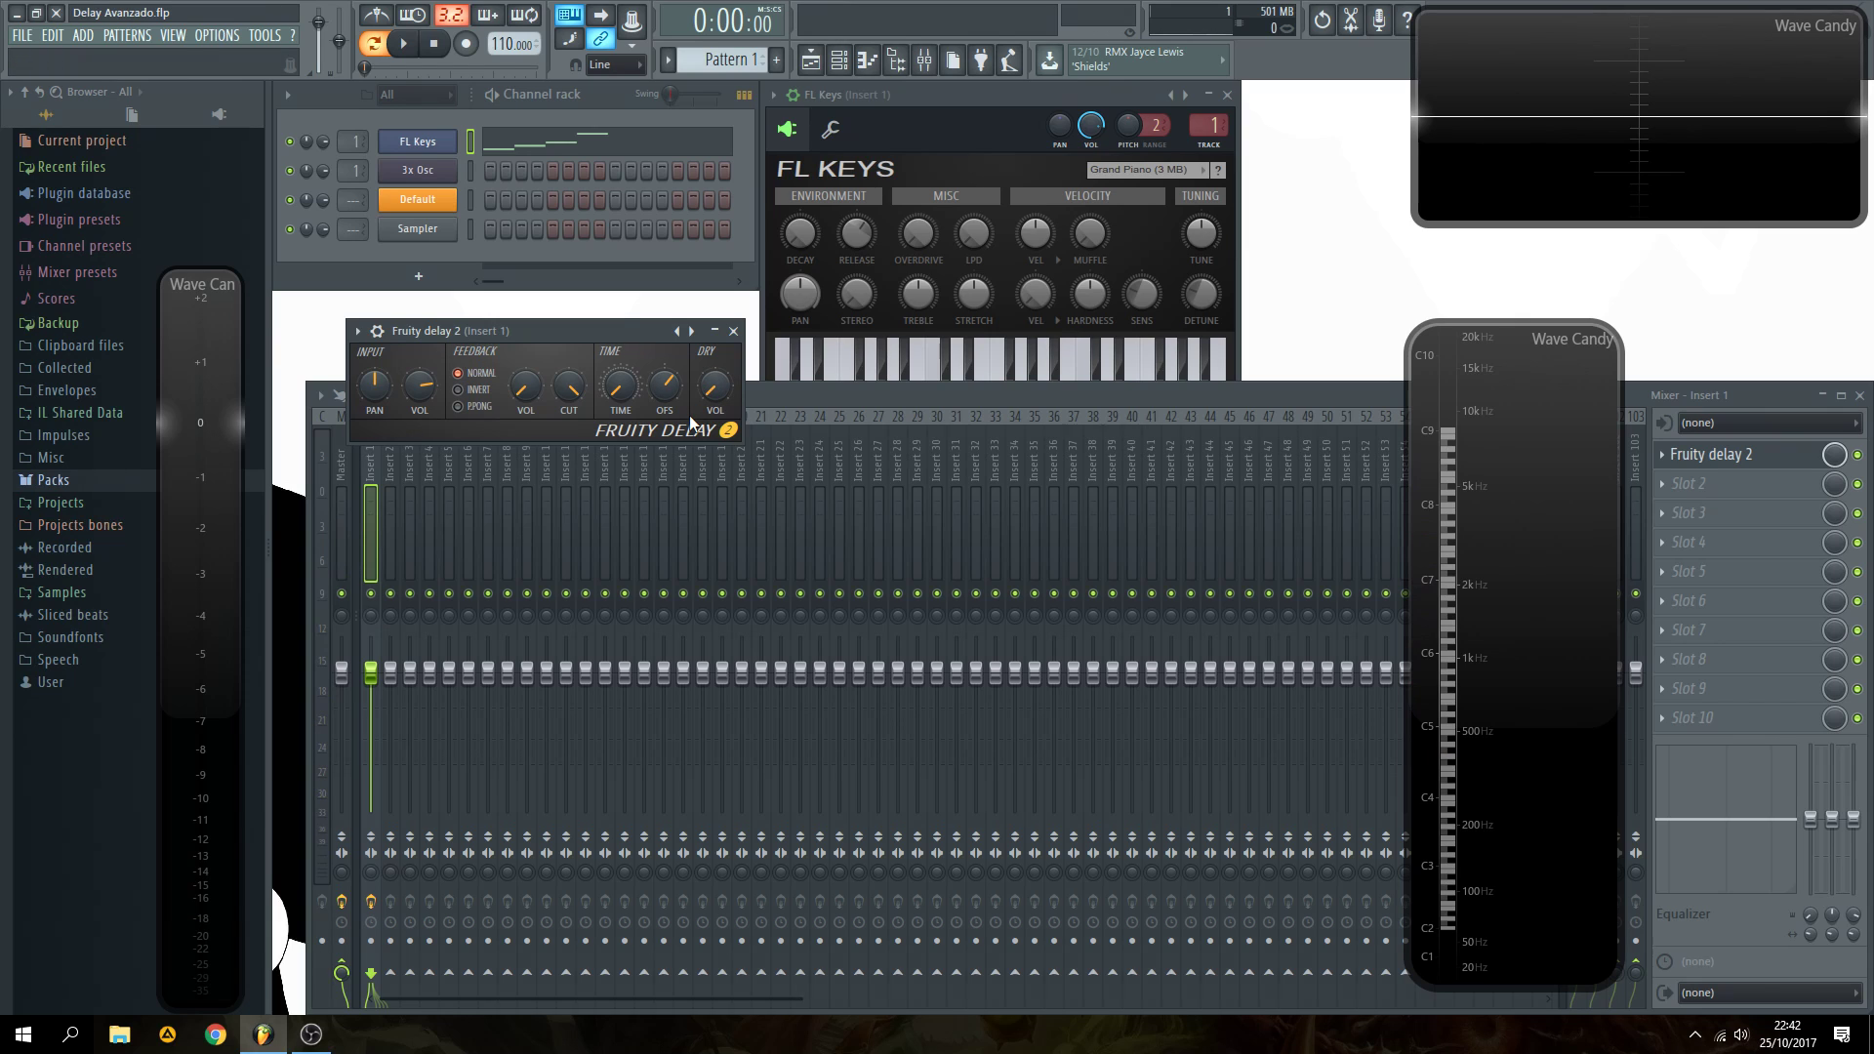
{"action": "key", "text": "space"}
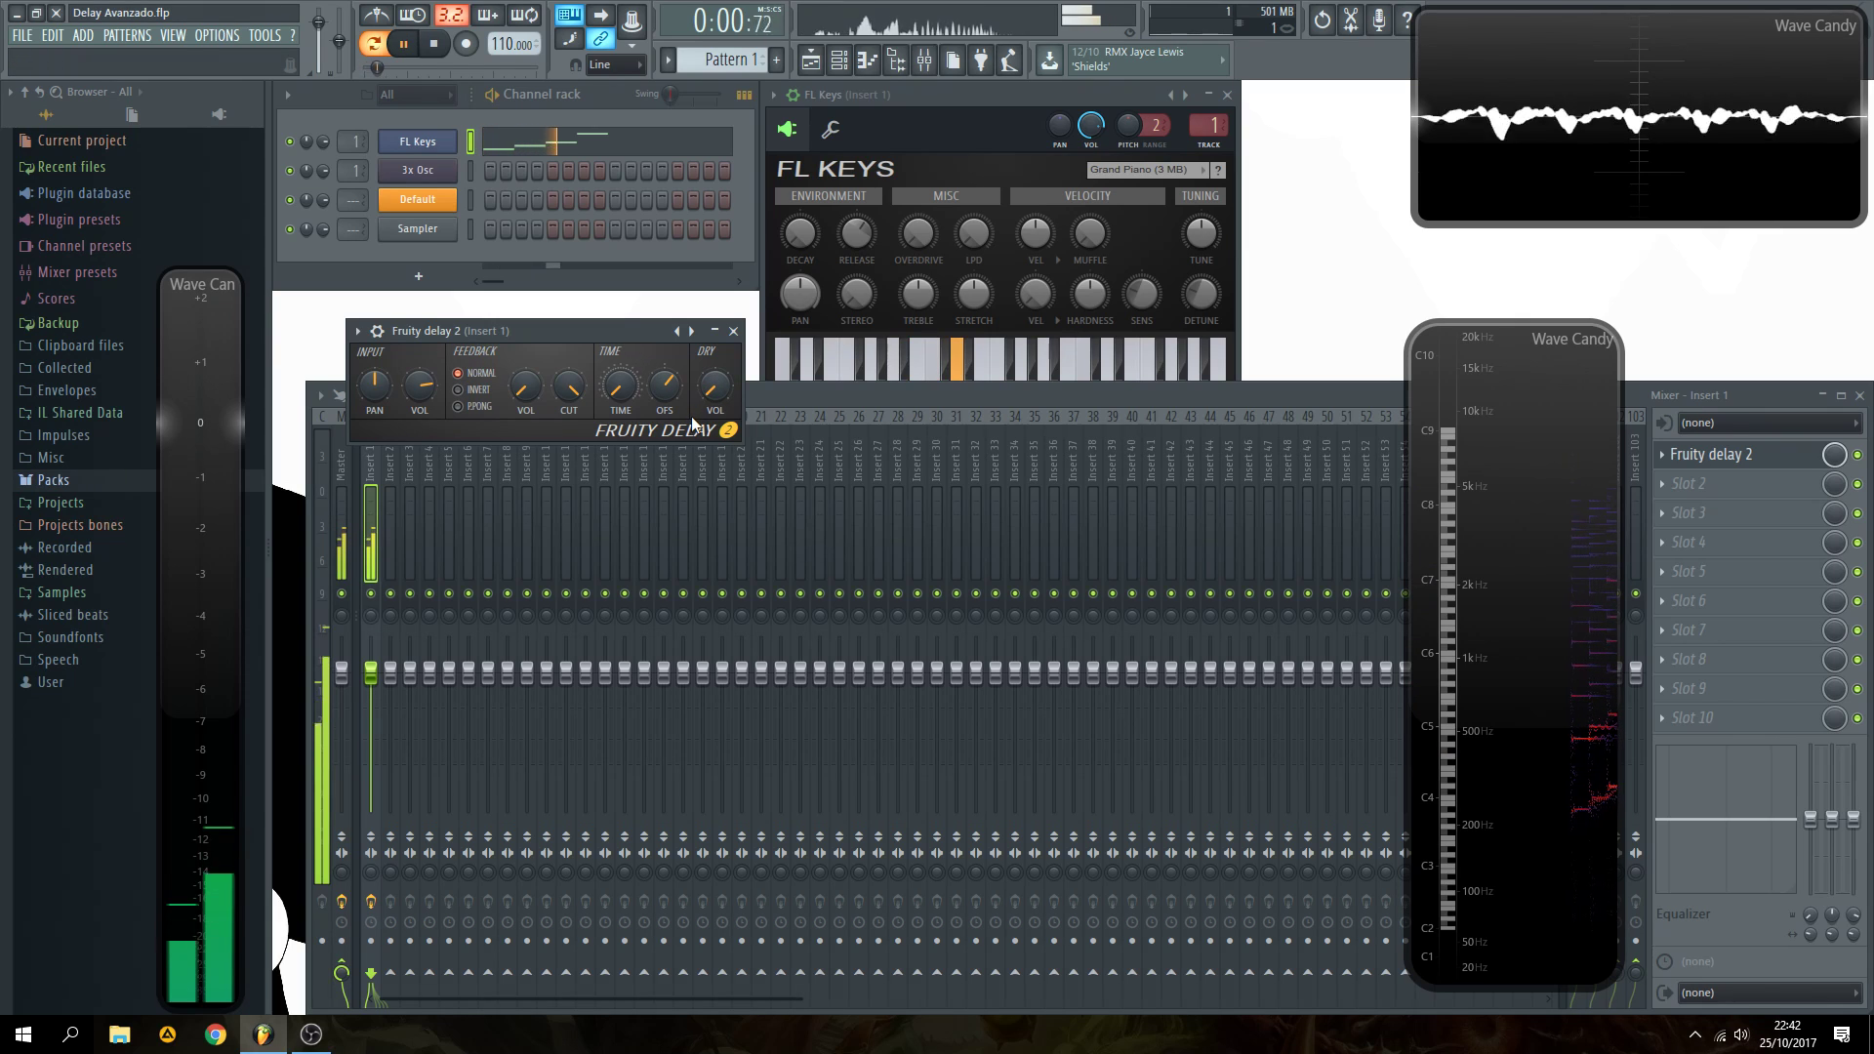
{"action": "left_click", "coordinate": [1859, 466]}
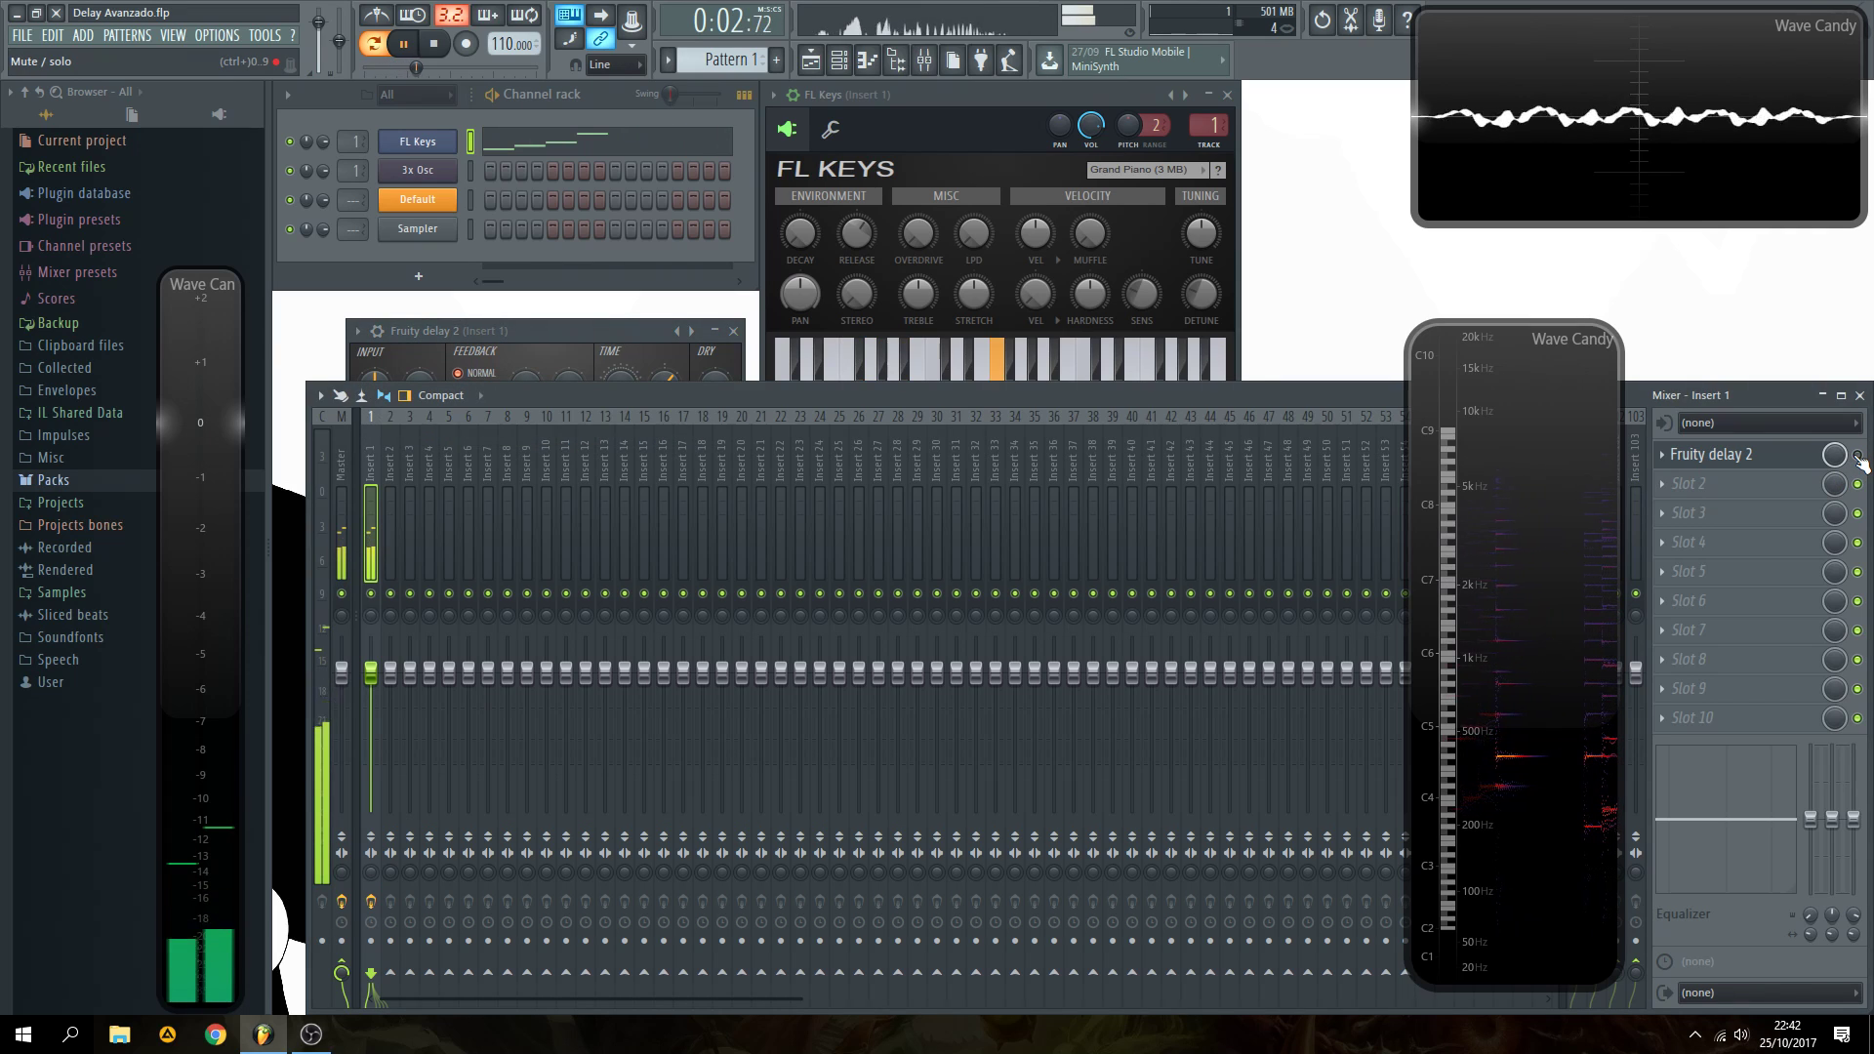
{"action": "key", "text": "space"}
- Bring Fruity delay 2 to the front and listen to Pattern 1 with the dry volume at minimum
{"action": "left_click", "coordinate": [581, 330]}
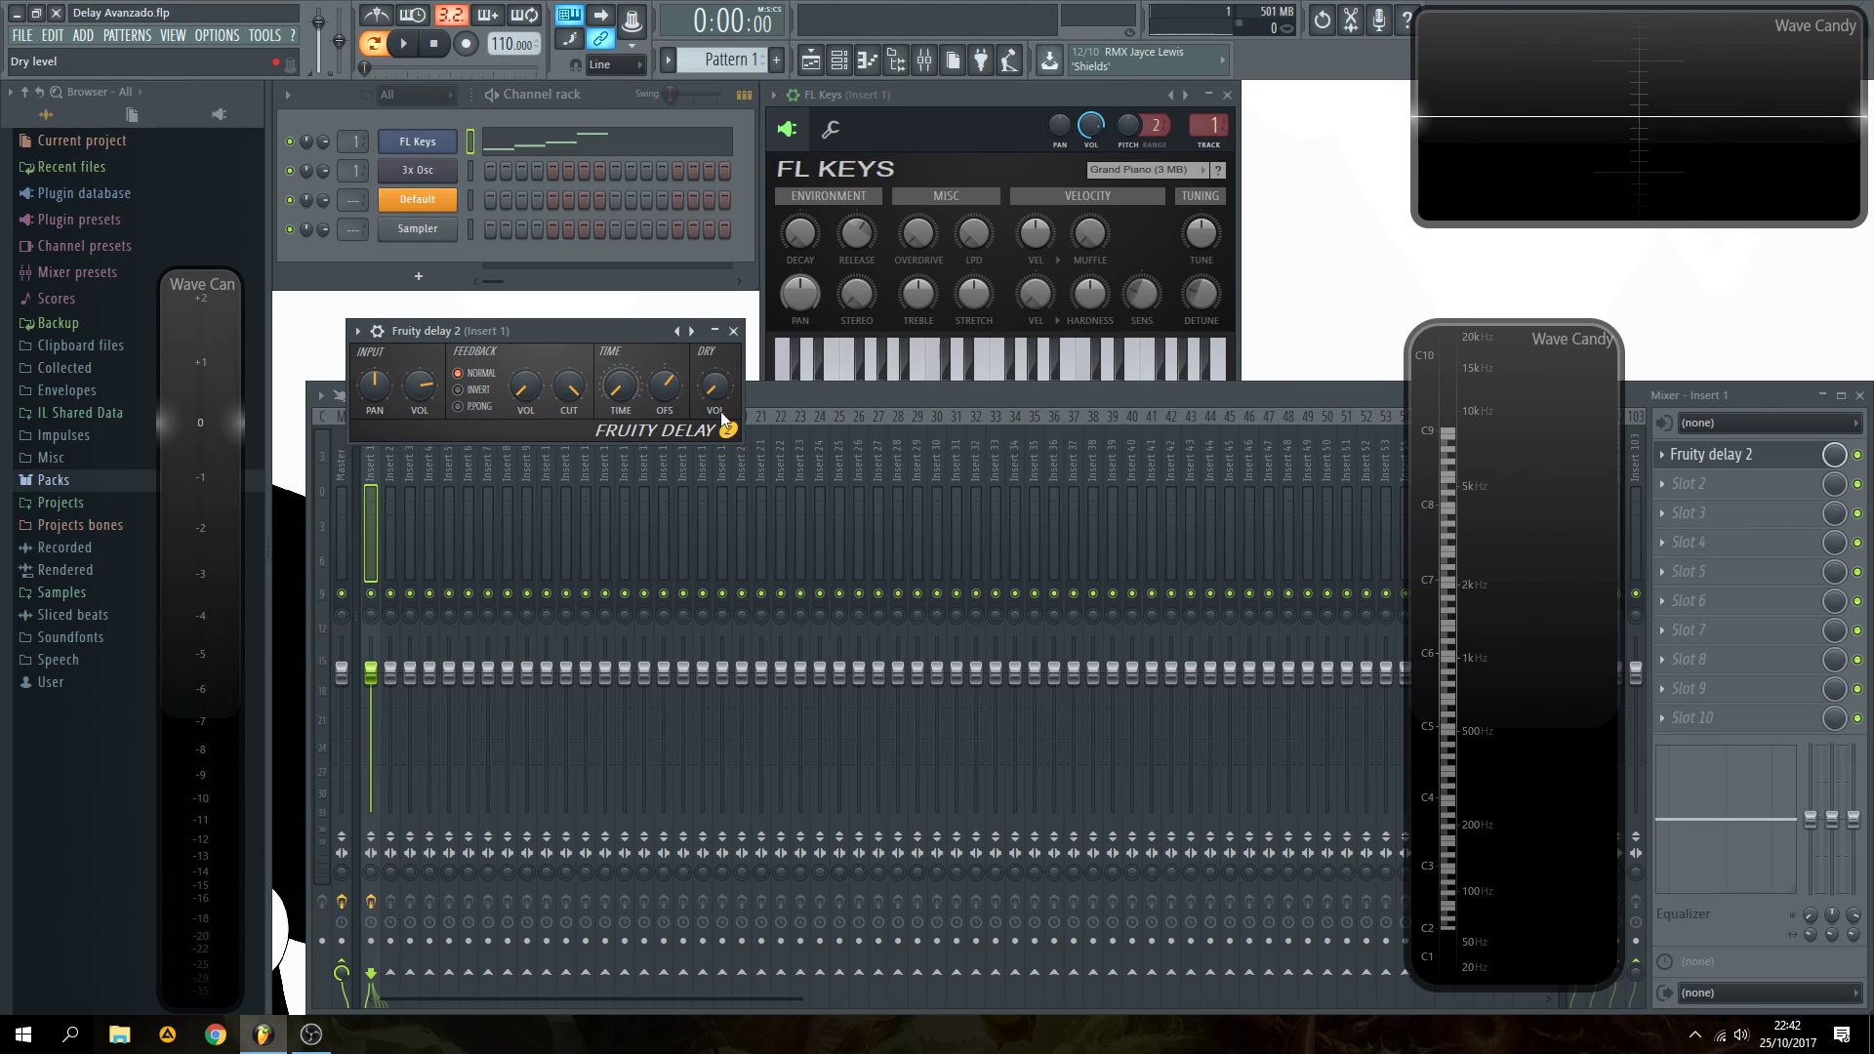
{"action": "key", "text": "space"}
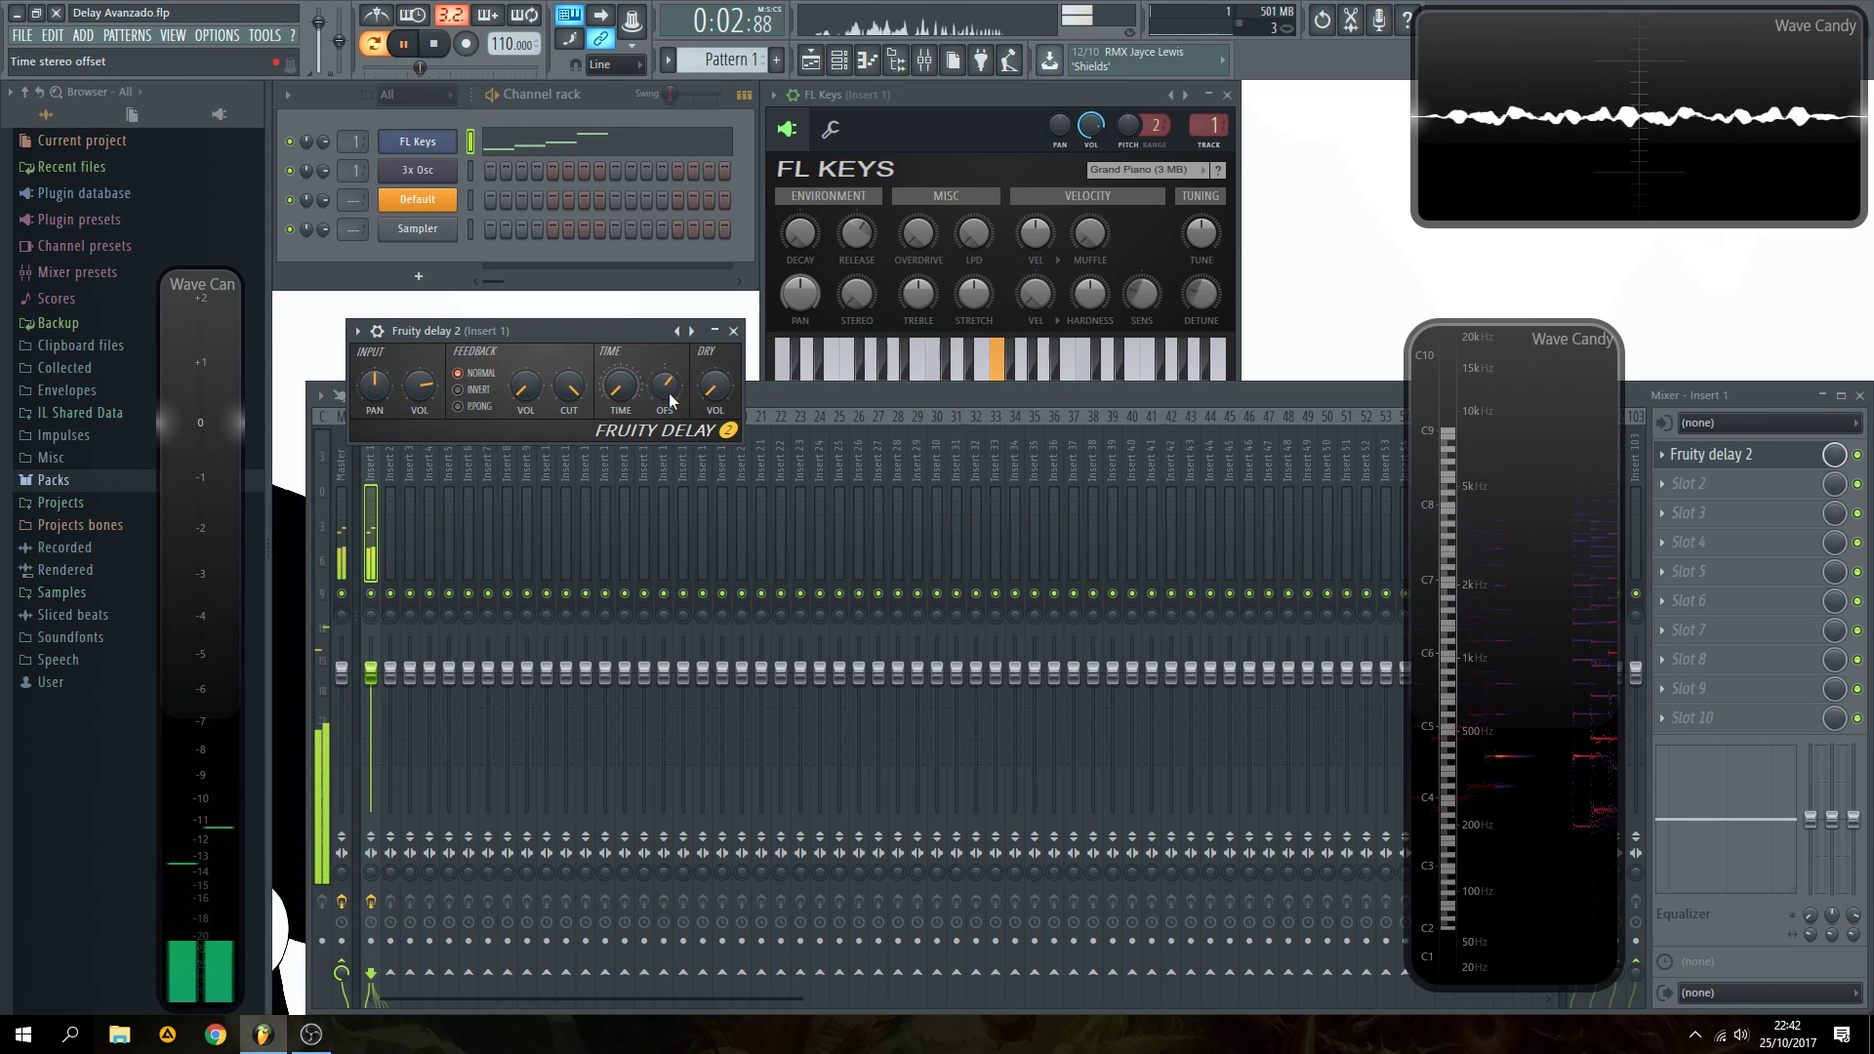
{"action": "key", "text": "space"}
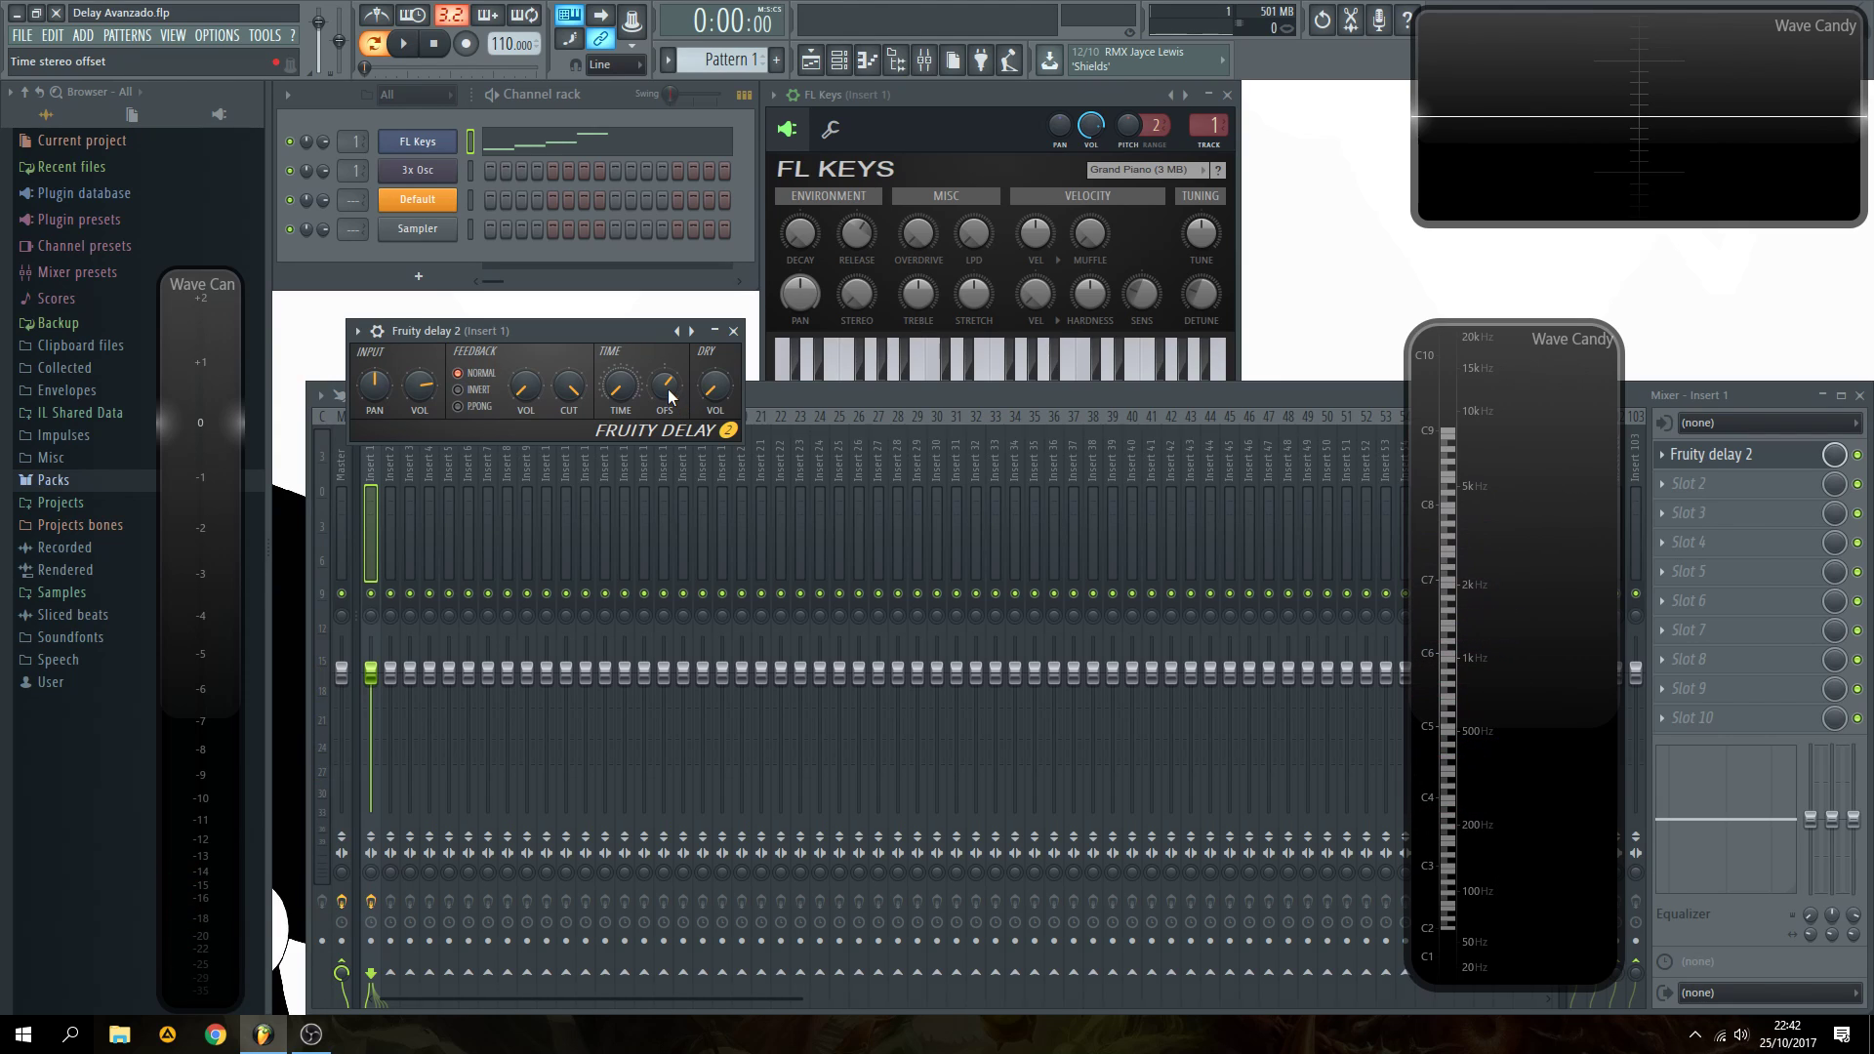
- Nudge the time offset up and check Pattern 1 against the bypassed delay, moving the plugin window slightly higher
{"action": "left_click", "coordinate": [664, 386]}
{"action": "scroll", "coordinate": [670, 395], "scroll_direction": "up", "scroll_amount": 1}
{"action": "key", "text": "space"}
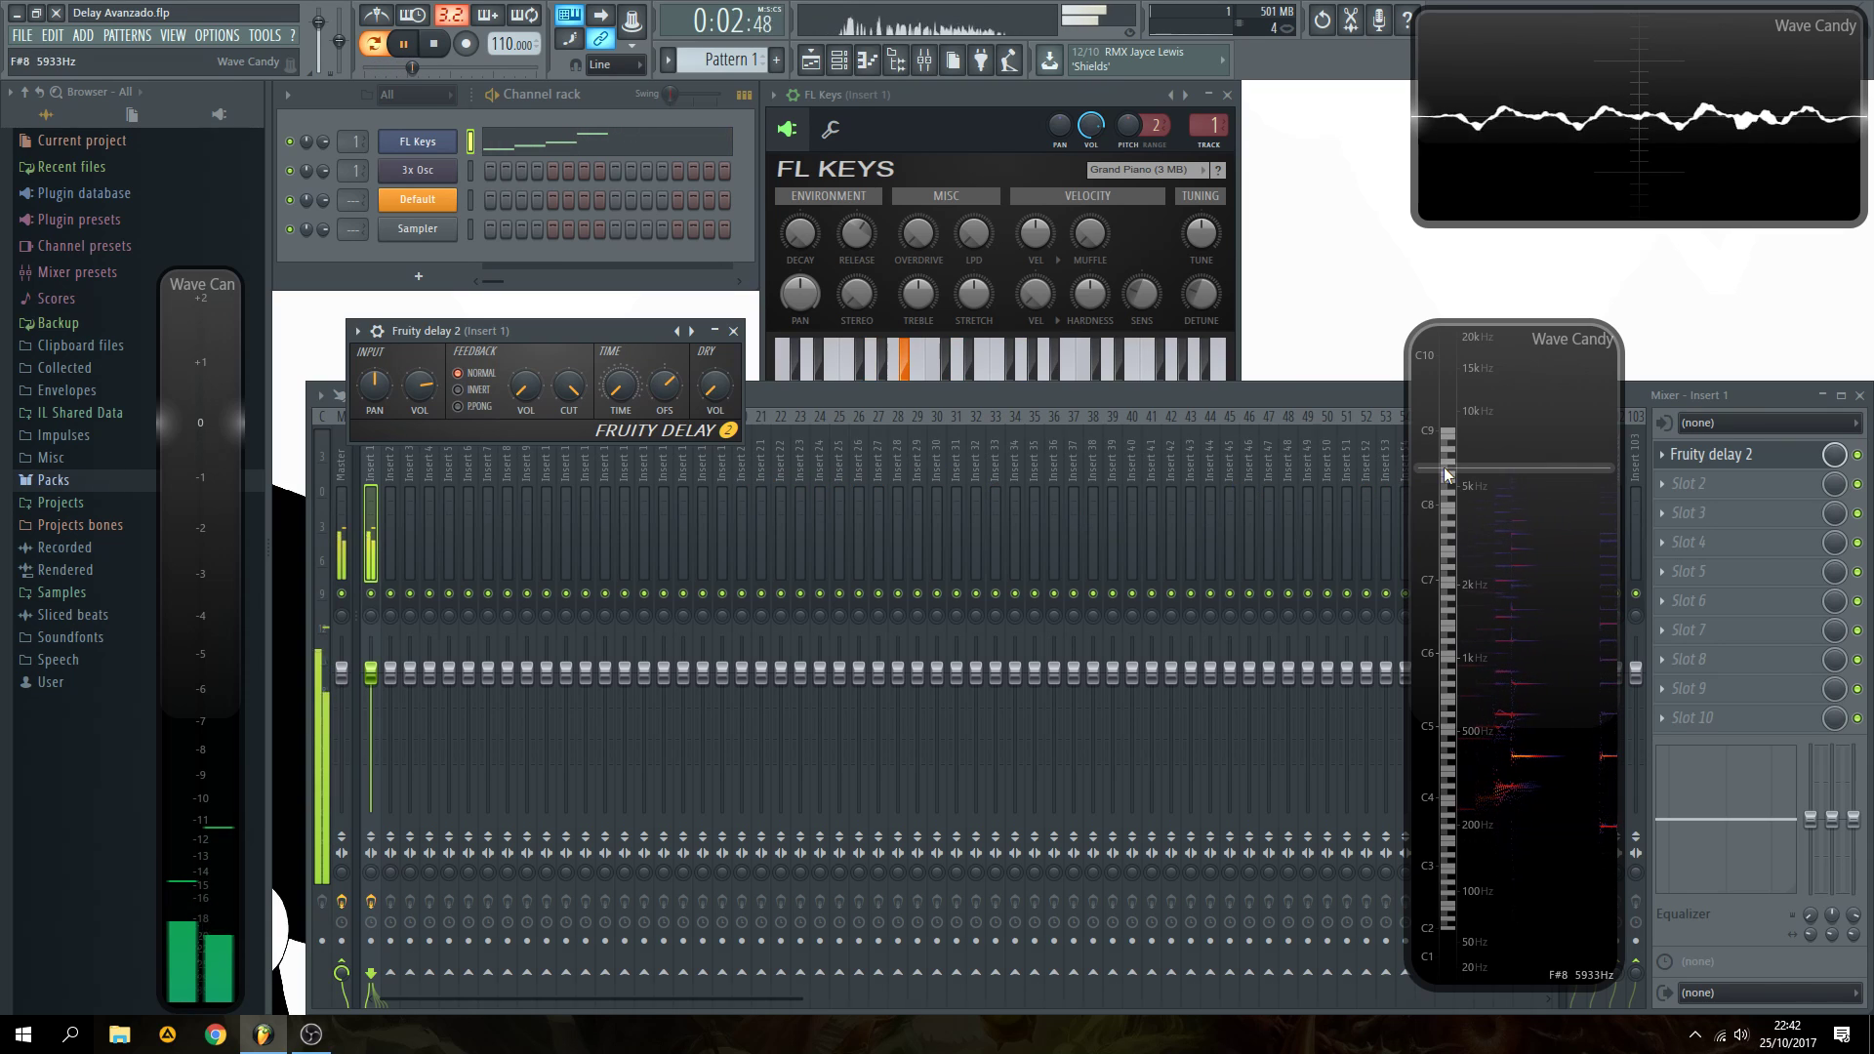
{"action": "left_click", "coordinate": [1859, 457]}
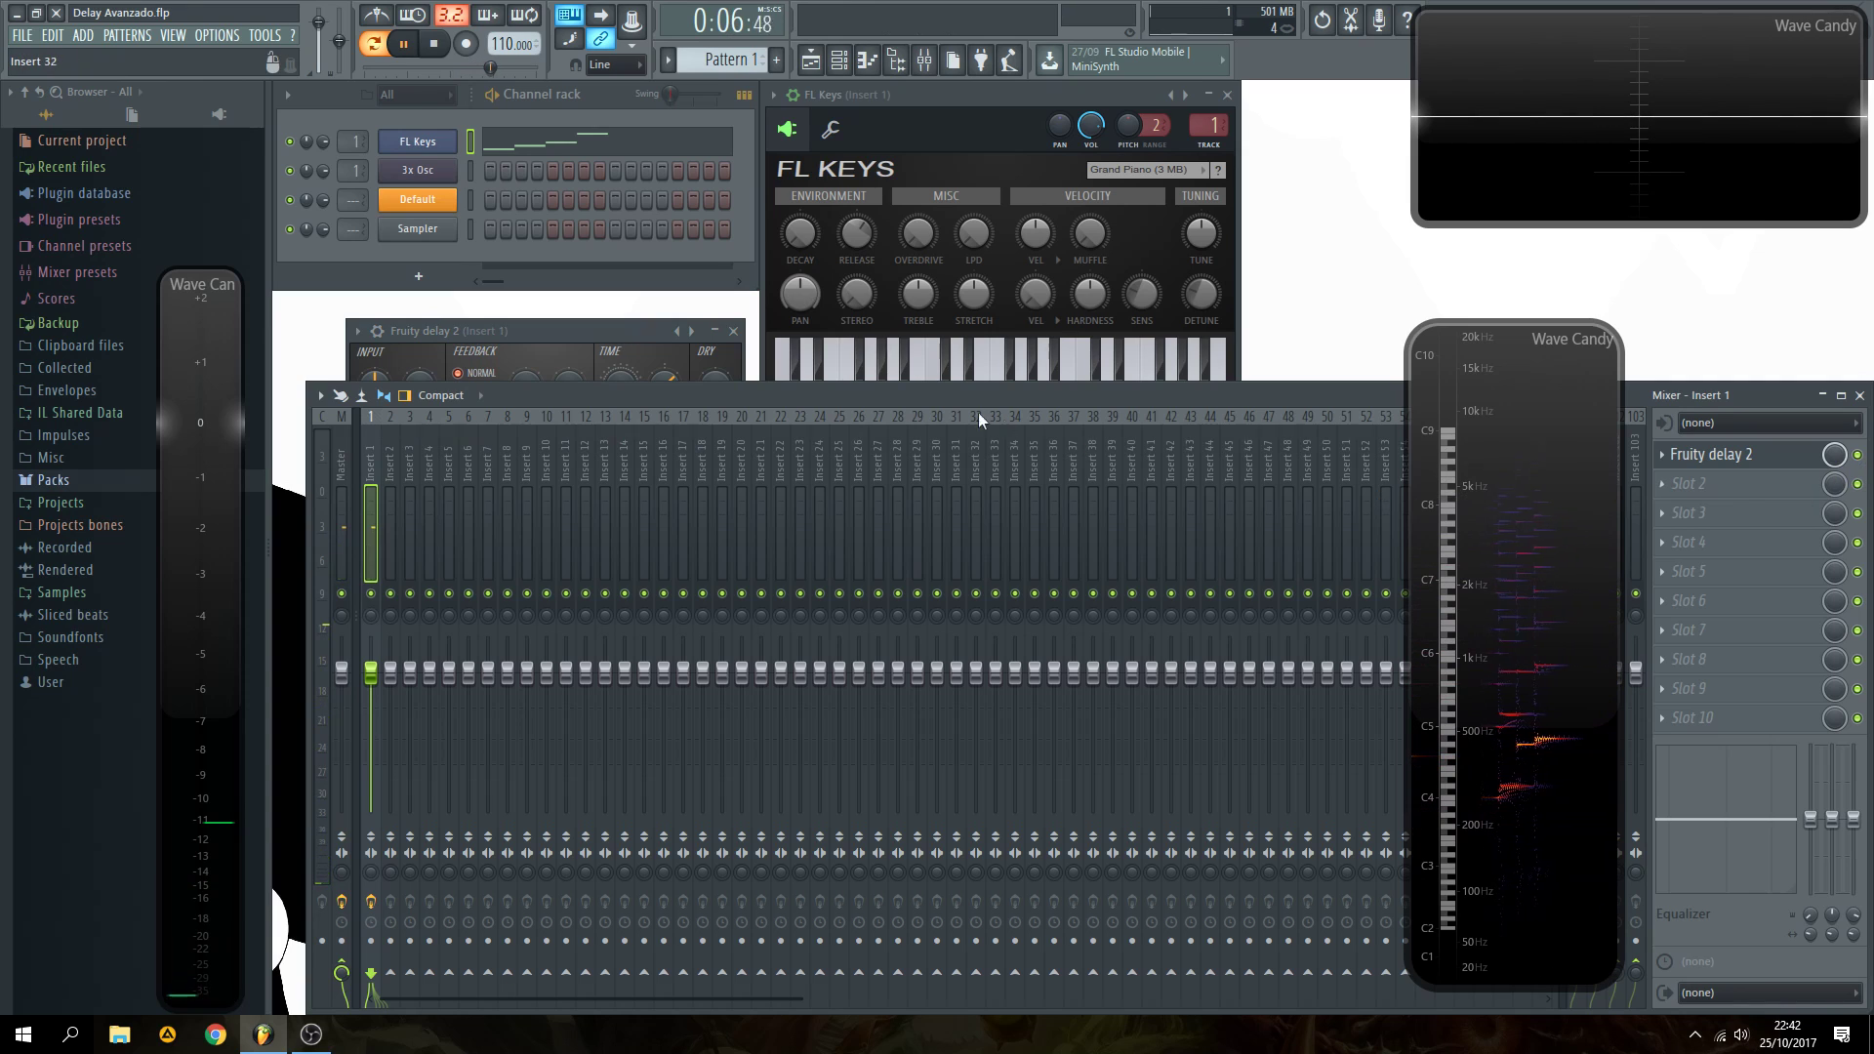
{"action": "left_click_drag", "start_coordinate": [633, 333], "coordinate": [630, 322]}
{"action": "key", "text": "space"}
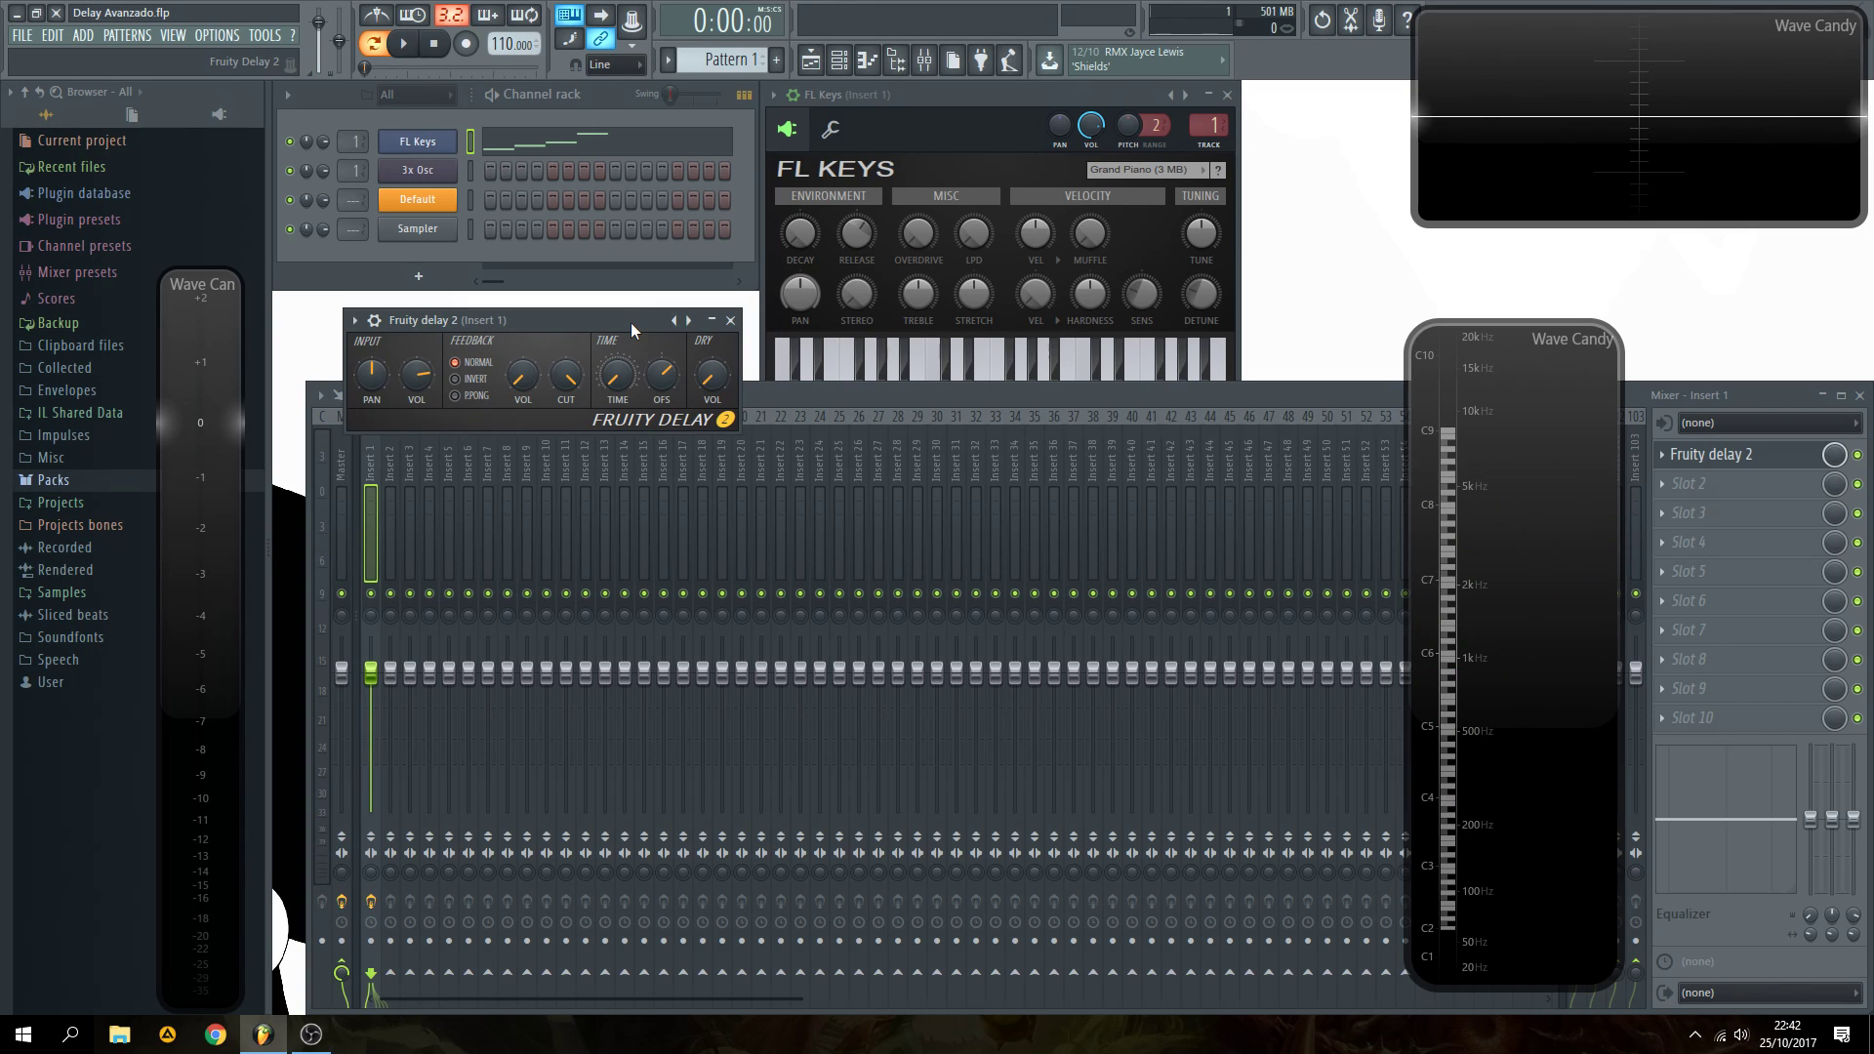
- Raise the time offset in two small increments and toggle the delay repeatedly during Pattern 1 playback to compare
{"action": "left_click_drag", "start_coordinate": [662, 373], "coordinate": [662, 370]}
{"action": "left_click_drag", "start_coordinate": [661, 370], "coordinate": [662, 366]}
{"action": "key", "text": "space"}
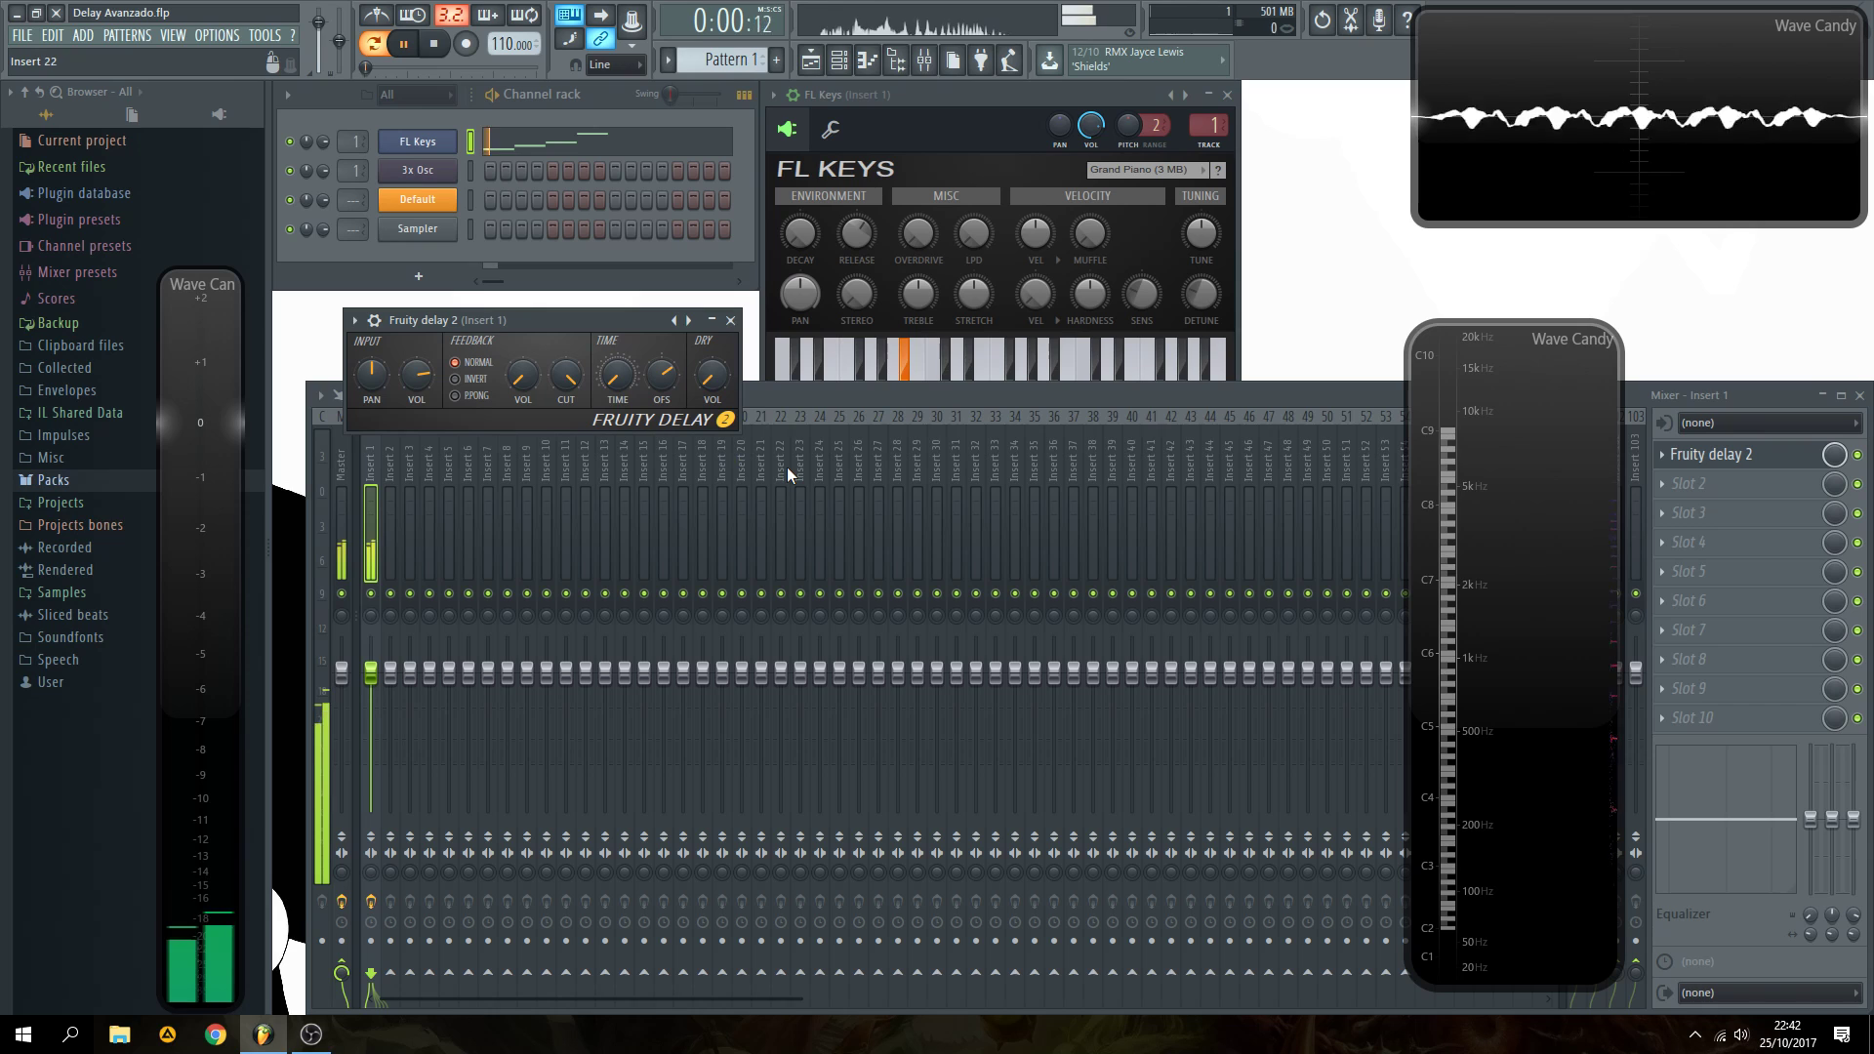
{"action": "left_click", "coordinate": [1858, 456]}
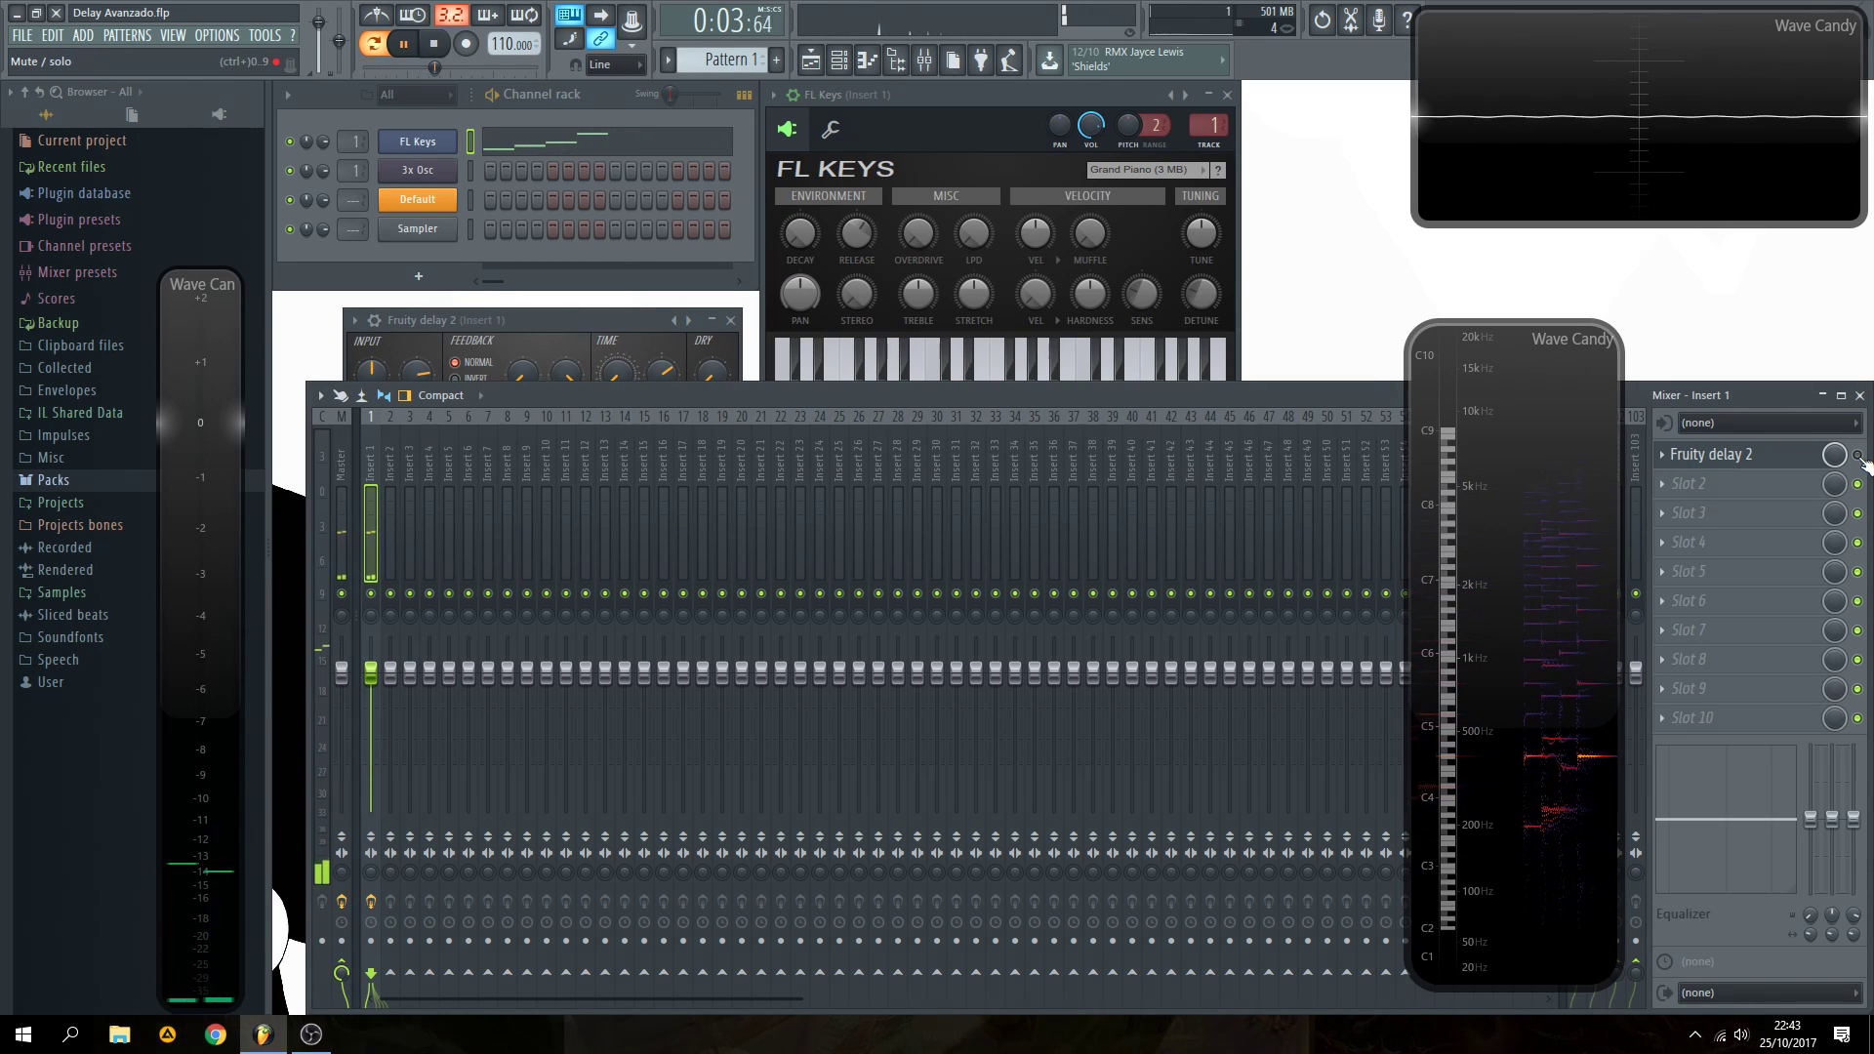
{"action": "left_click", "coordinate": [1857, 456]}
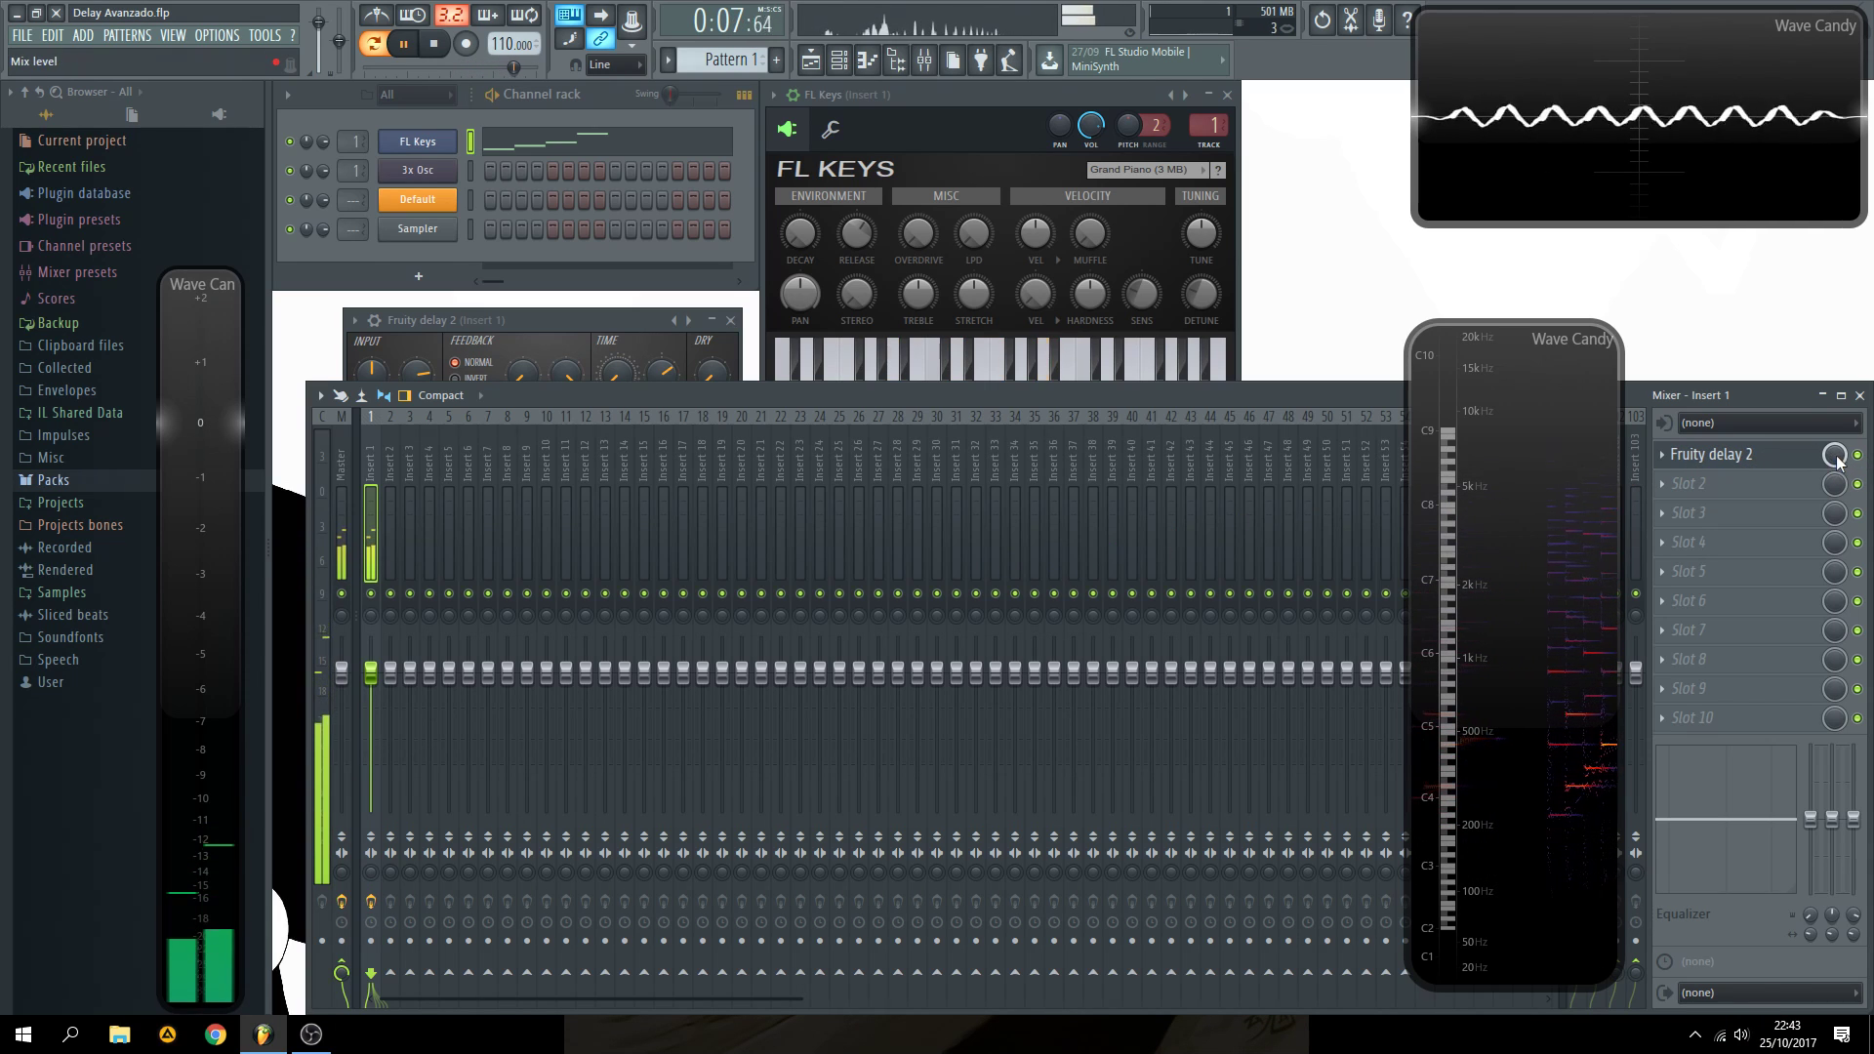
{"action": "left_click", "coordinate": [1857, 456]}
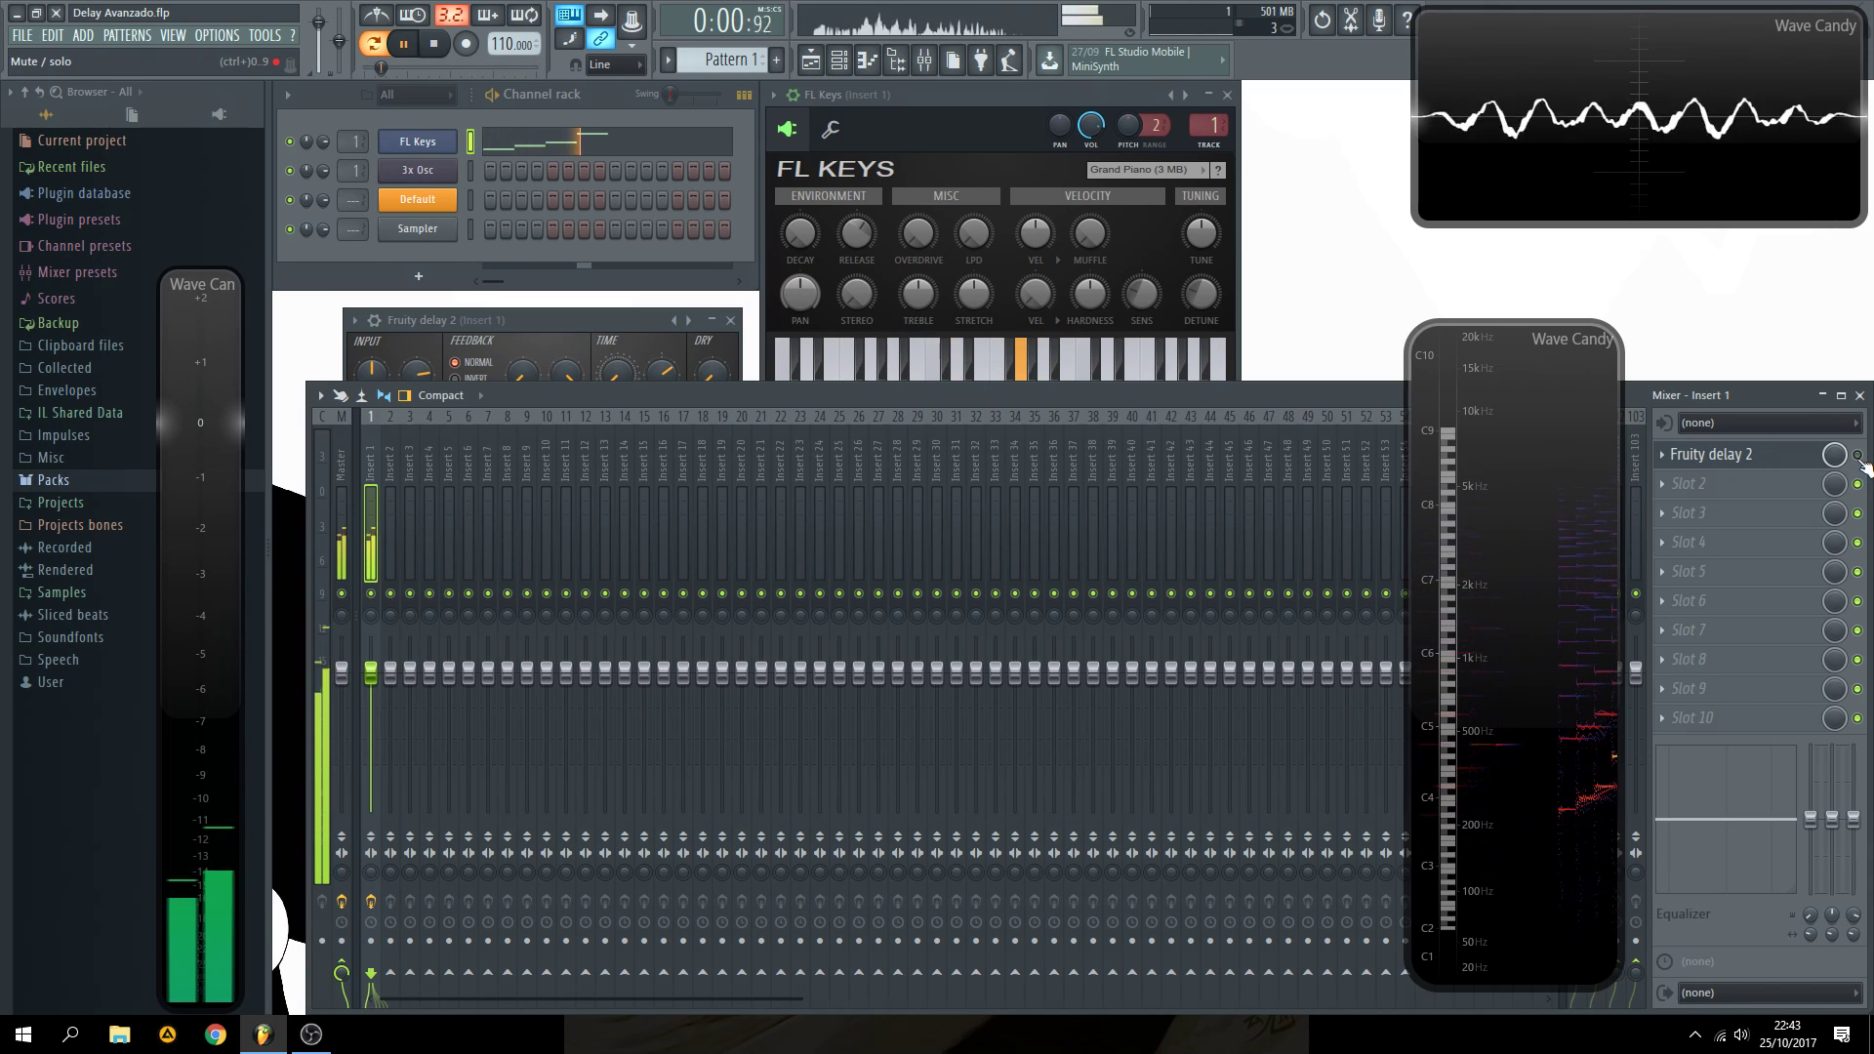
{"action": "left_click", "coordinate": [1858, 456]}
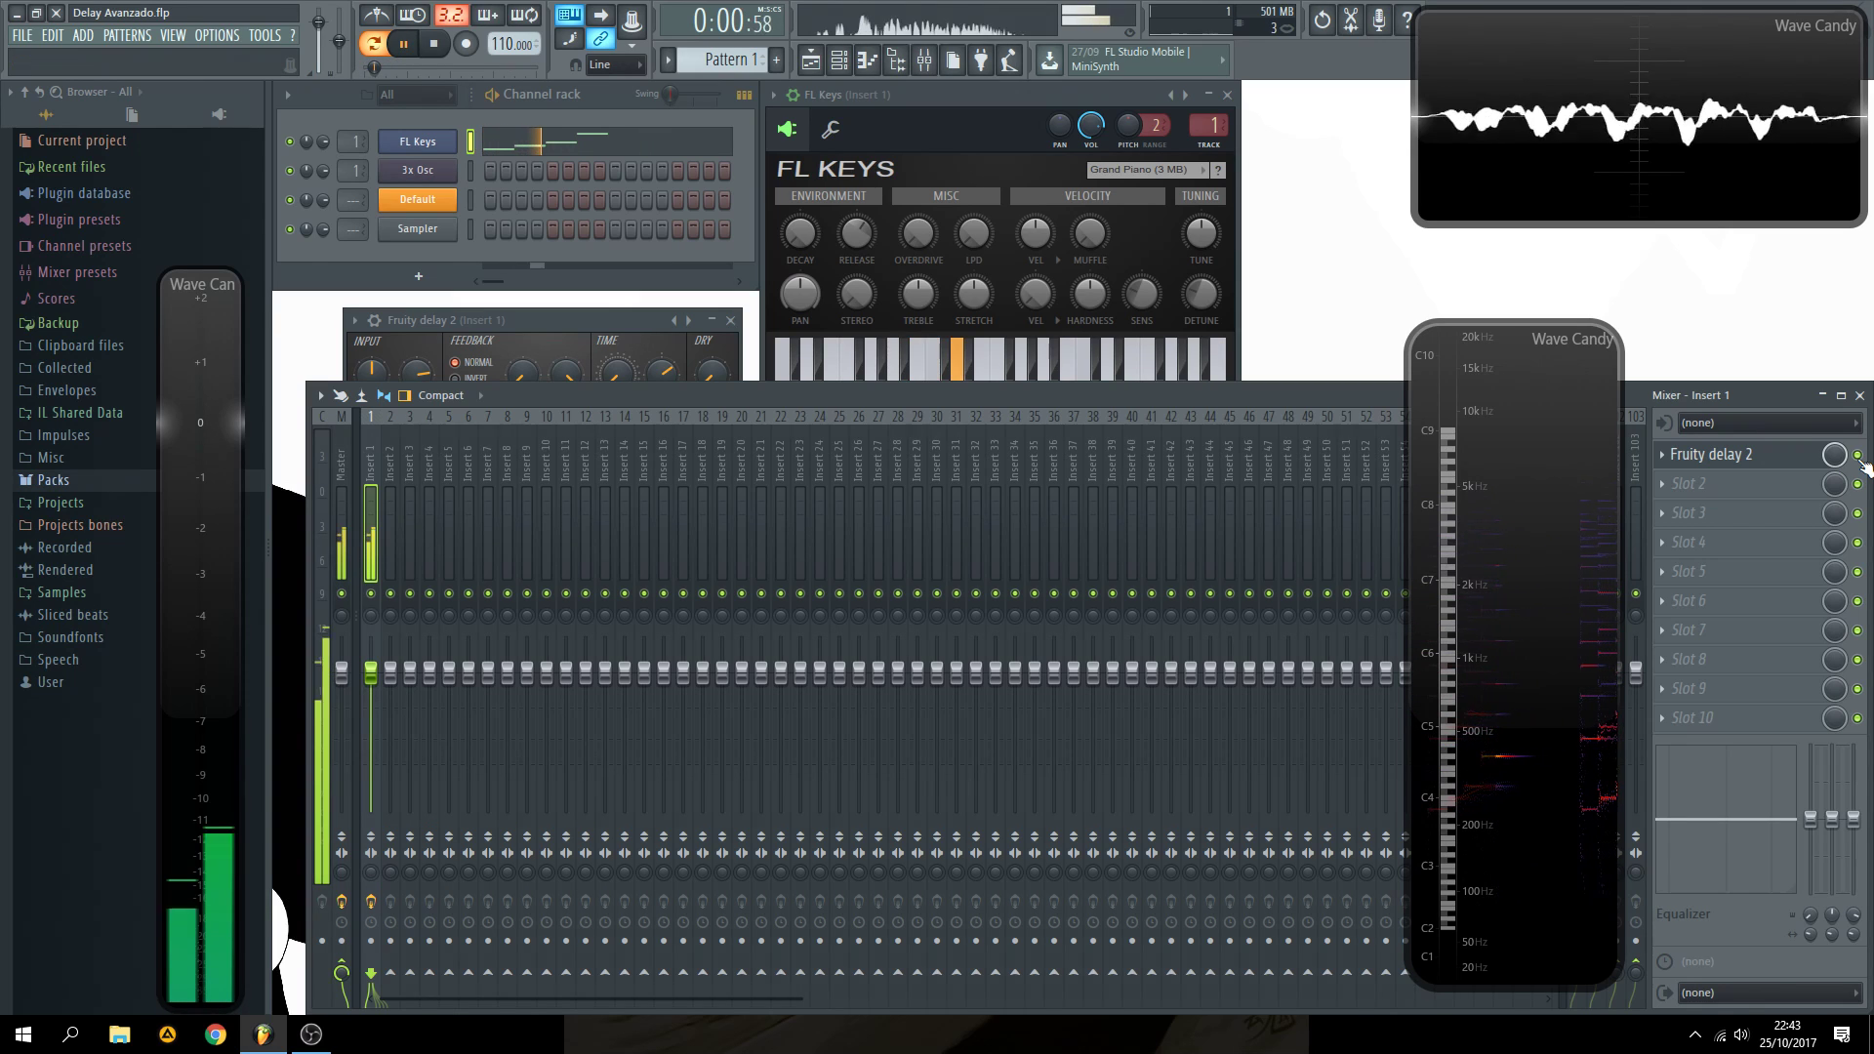
{"action": "key", "text": "space"}
- Increase the delay's time offset a little more and start playback of Pattern 1
{"action": "left_click", "coordinate": [626, 320]}
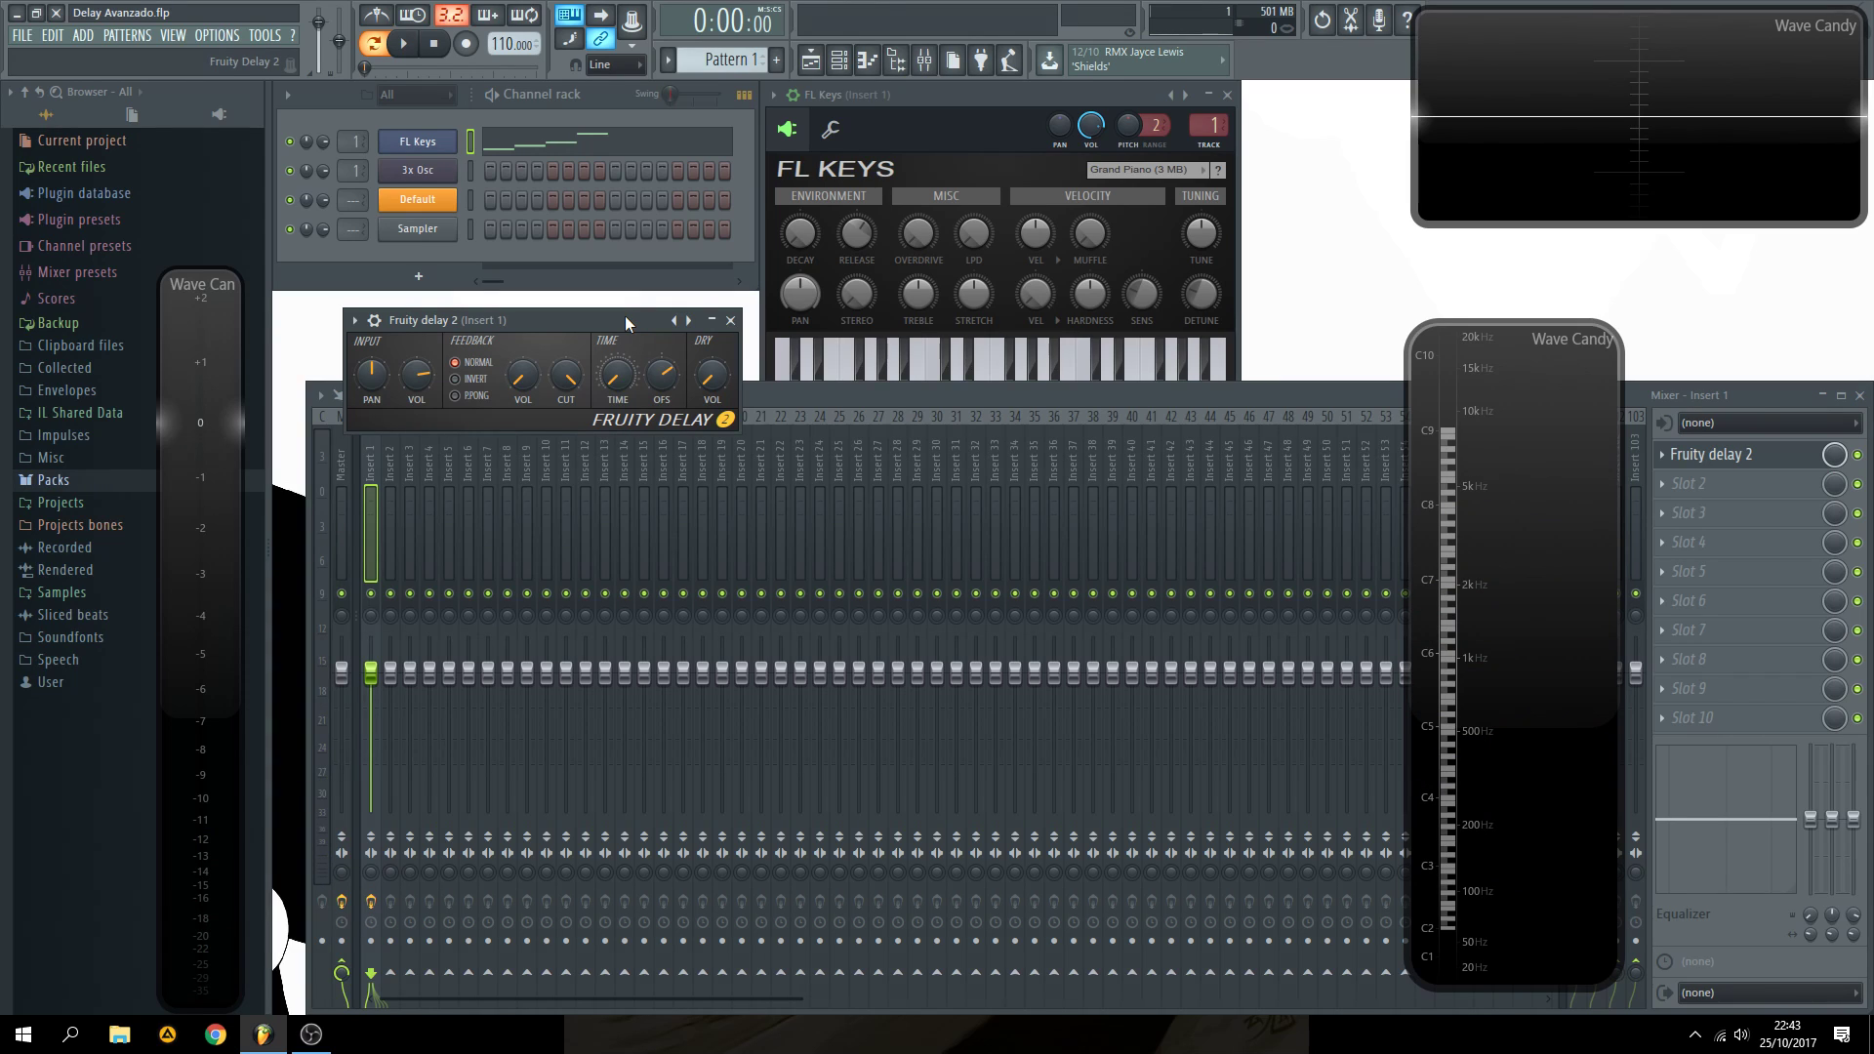
{"action": "left_click", "coordinate": [662, 374]}
{"action": "left_click_drag", "start_coordinate": [662, 374], "coordinate": [661, 371]}
{"action": "key", "text": "space"}
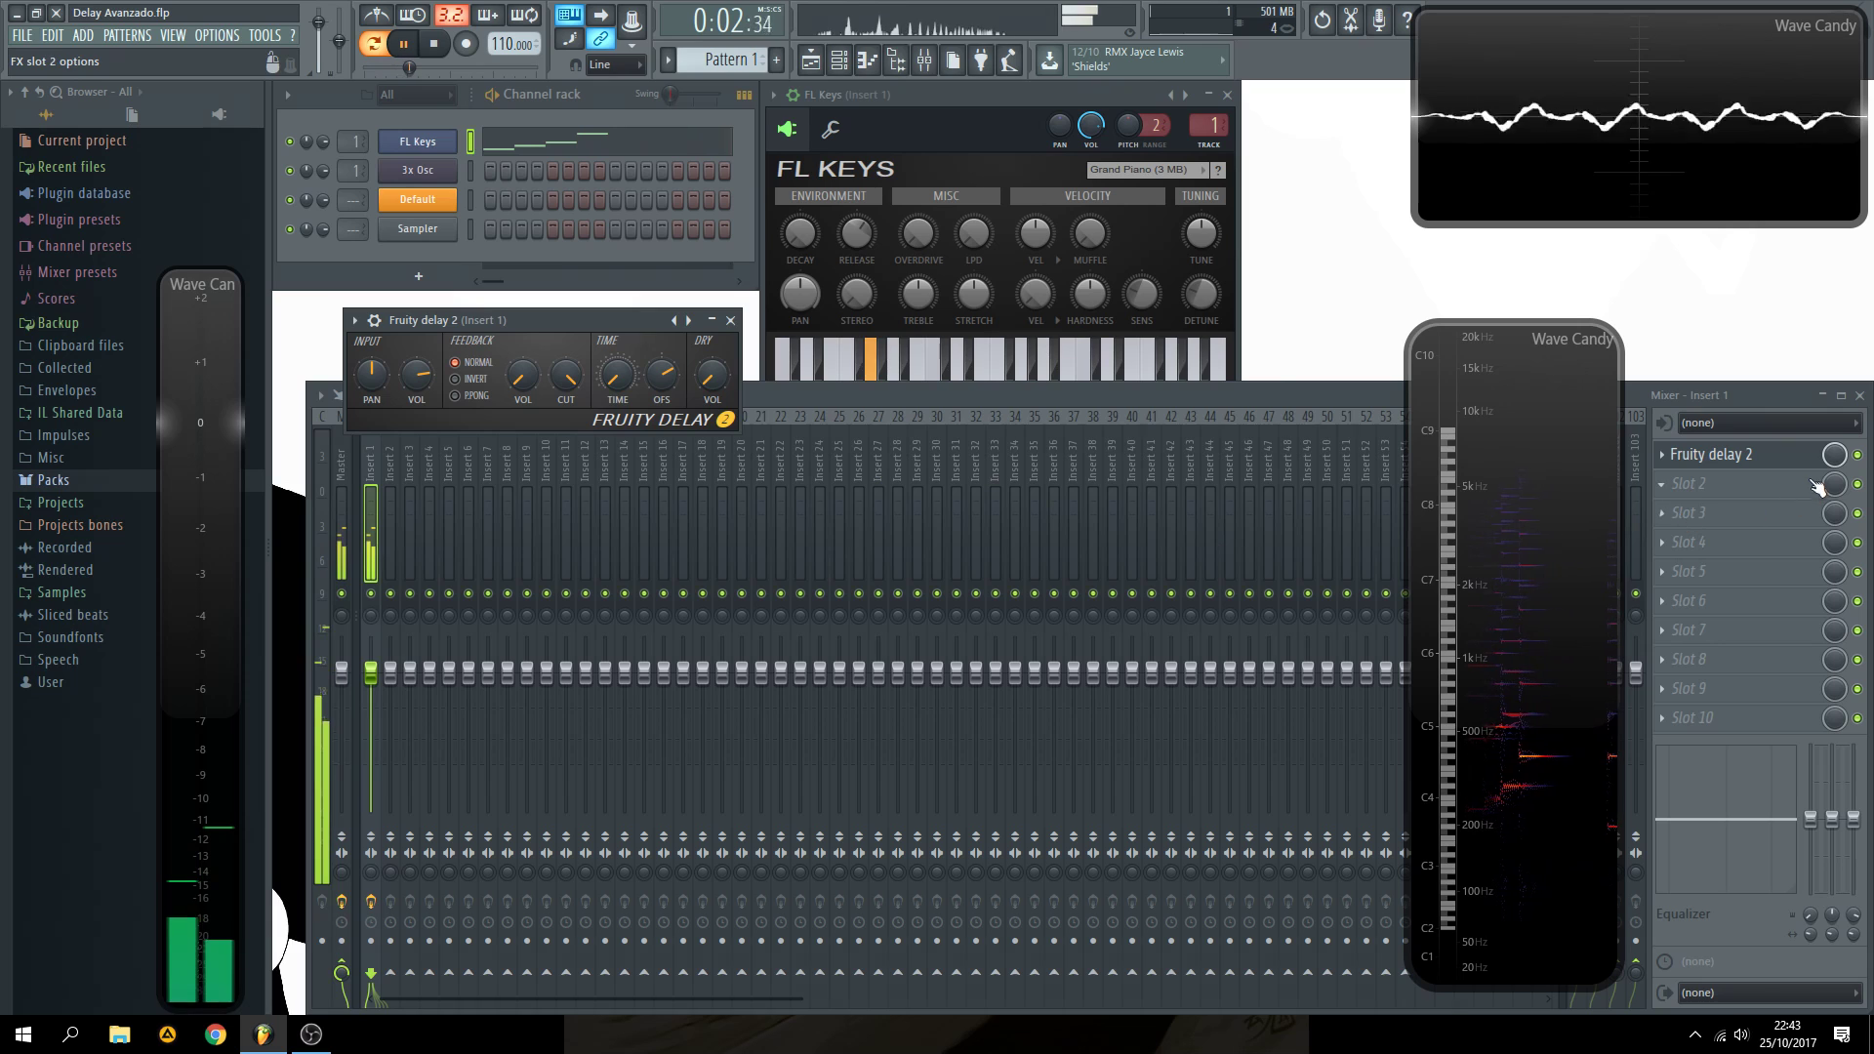
- Compare Pattern 1 with Fruity delay 2 bypassed and active, then bring the plugin window to the front
{"action": "left_click_drag", "start_coordinate": [727, 387], "coordinate": [718, 409]}
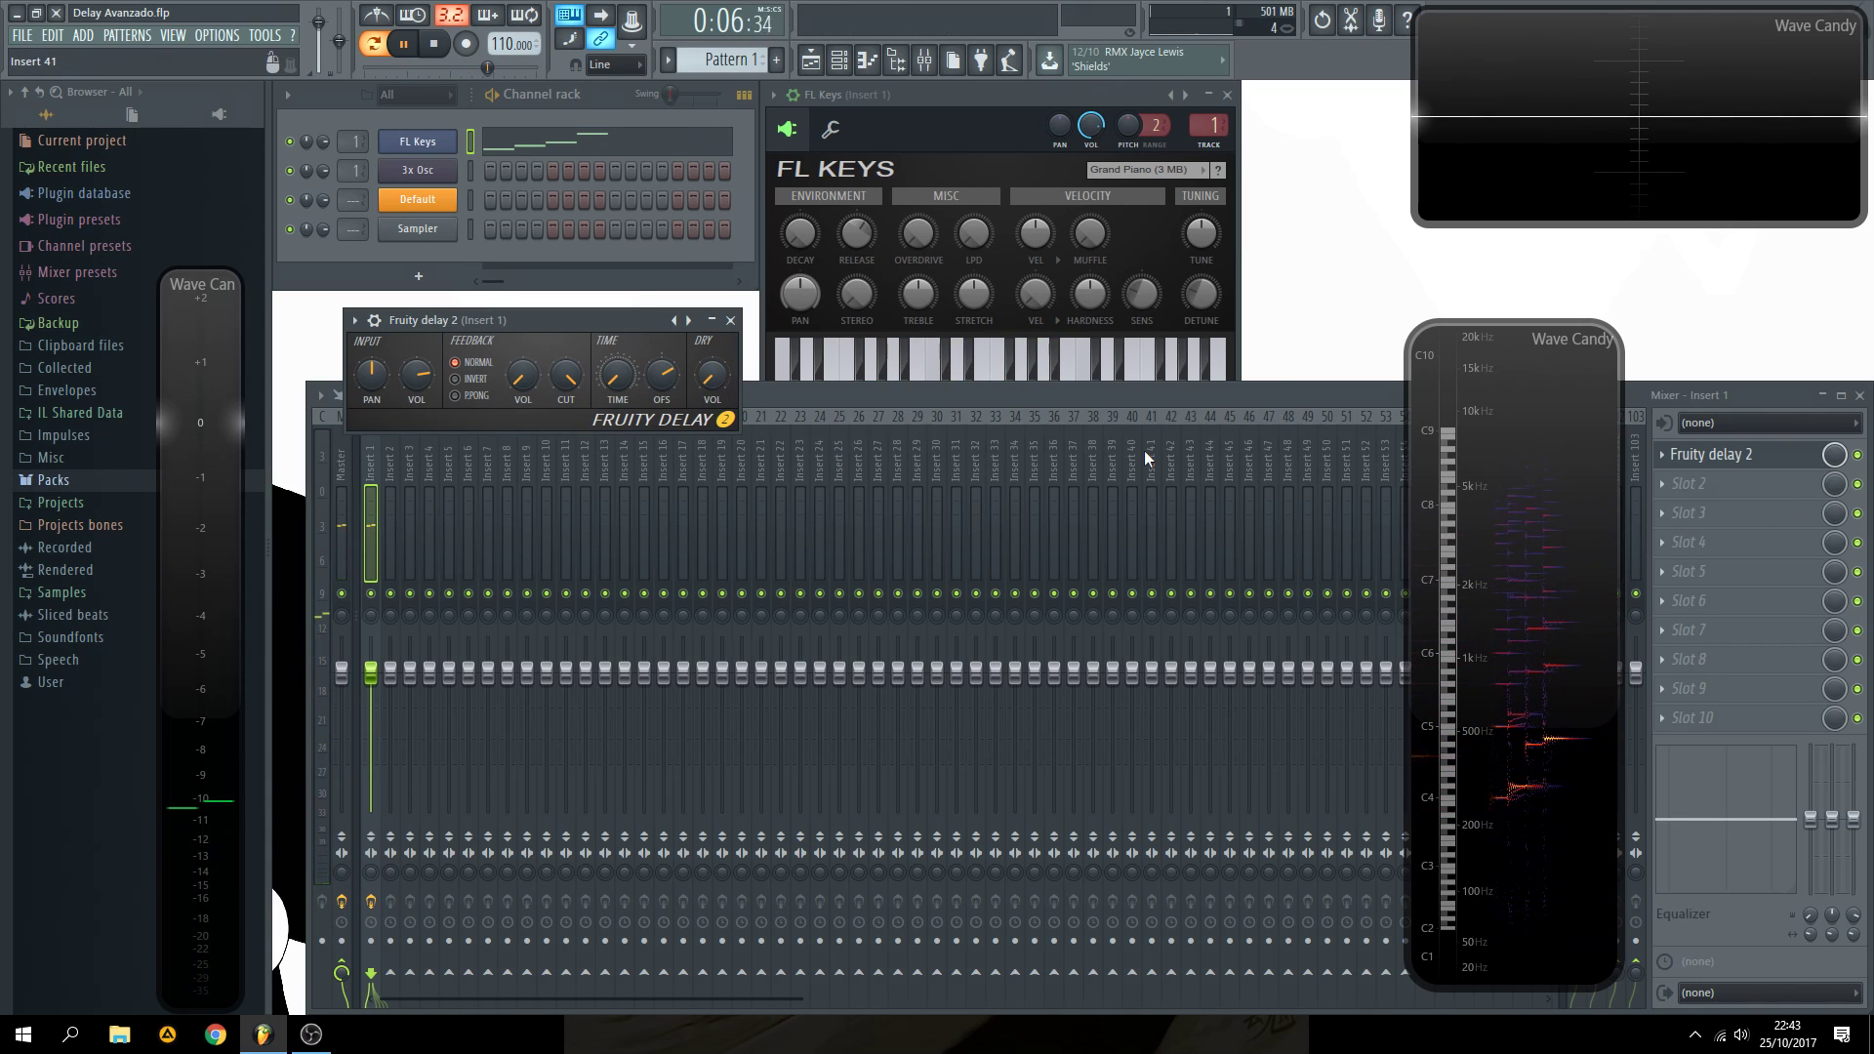
{"action": "left_click", "coordinate": [1859, 456]}
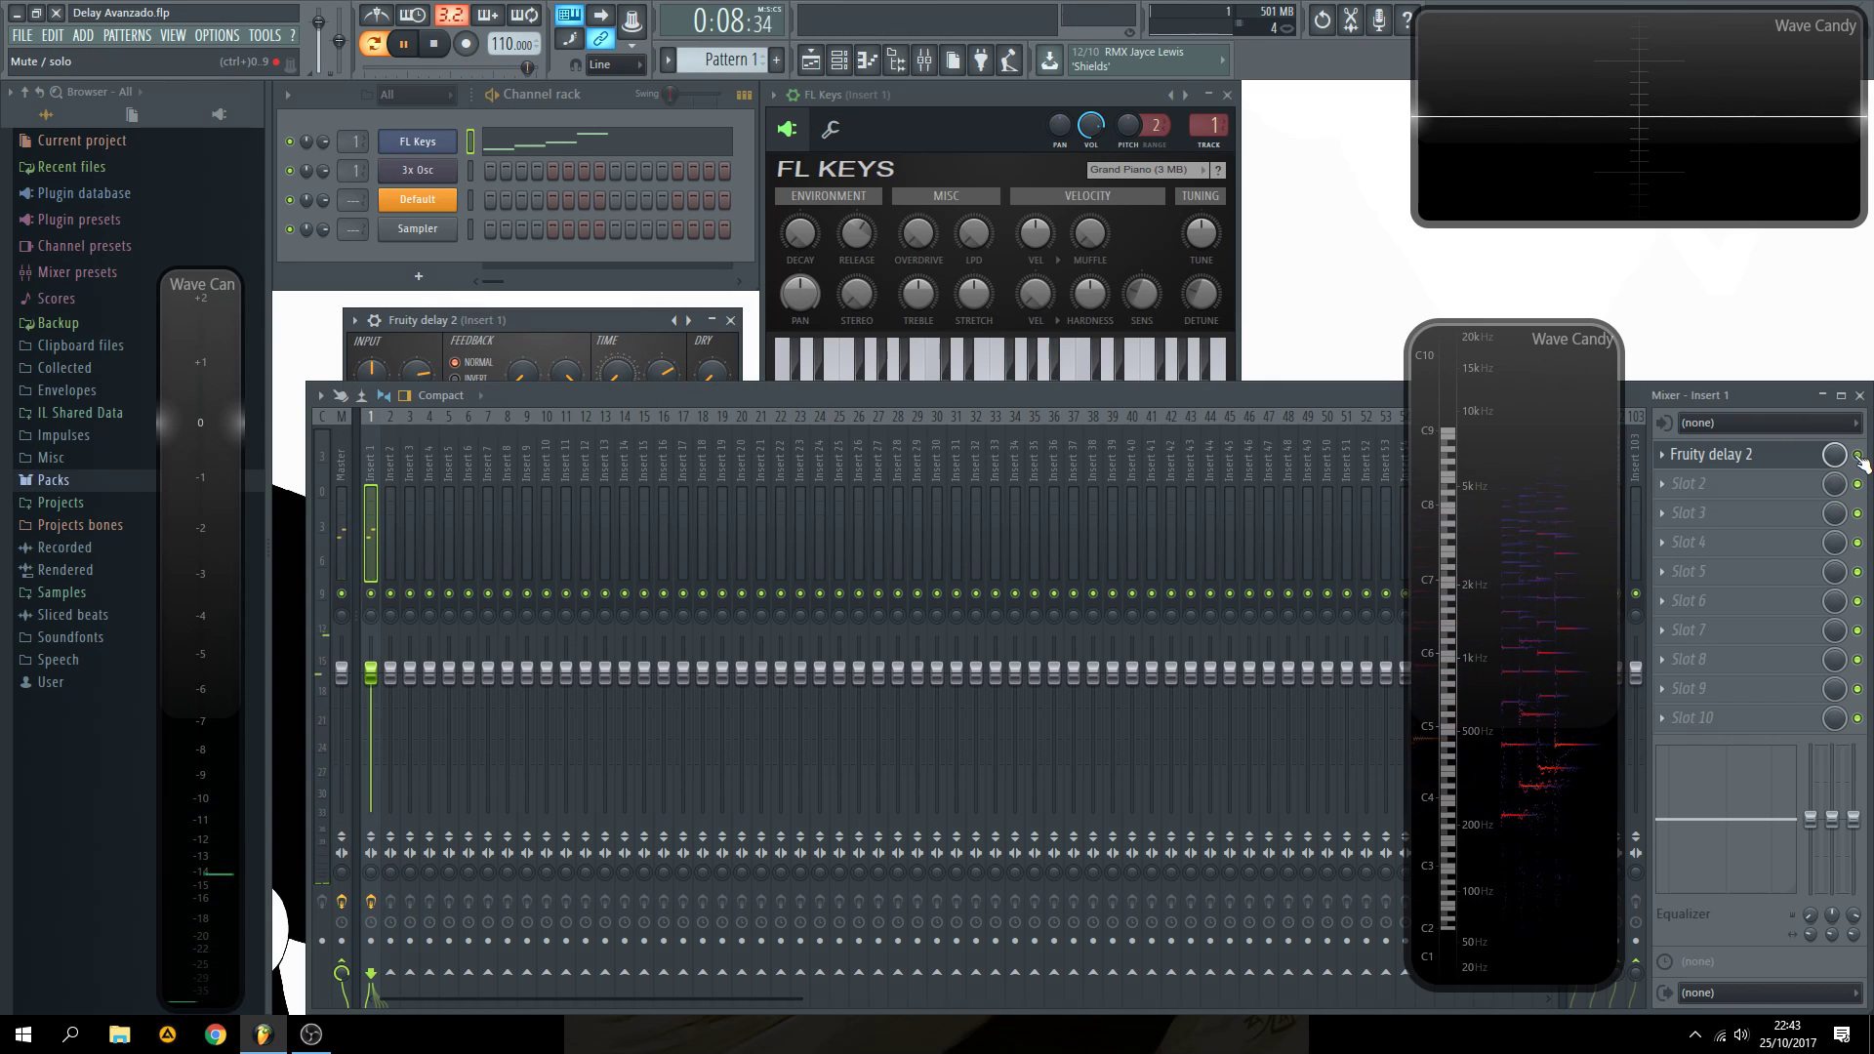
{"action": "left_click", "coordinate": [1858, 456]}
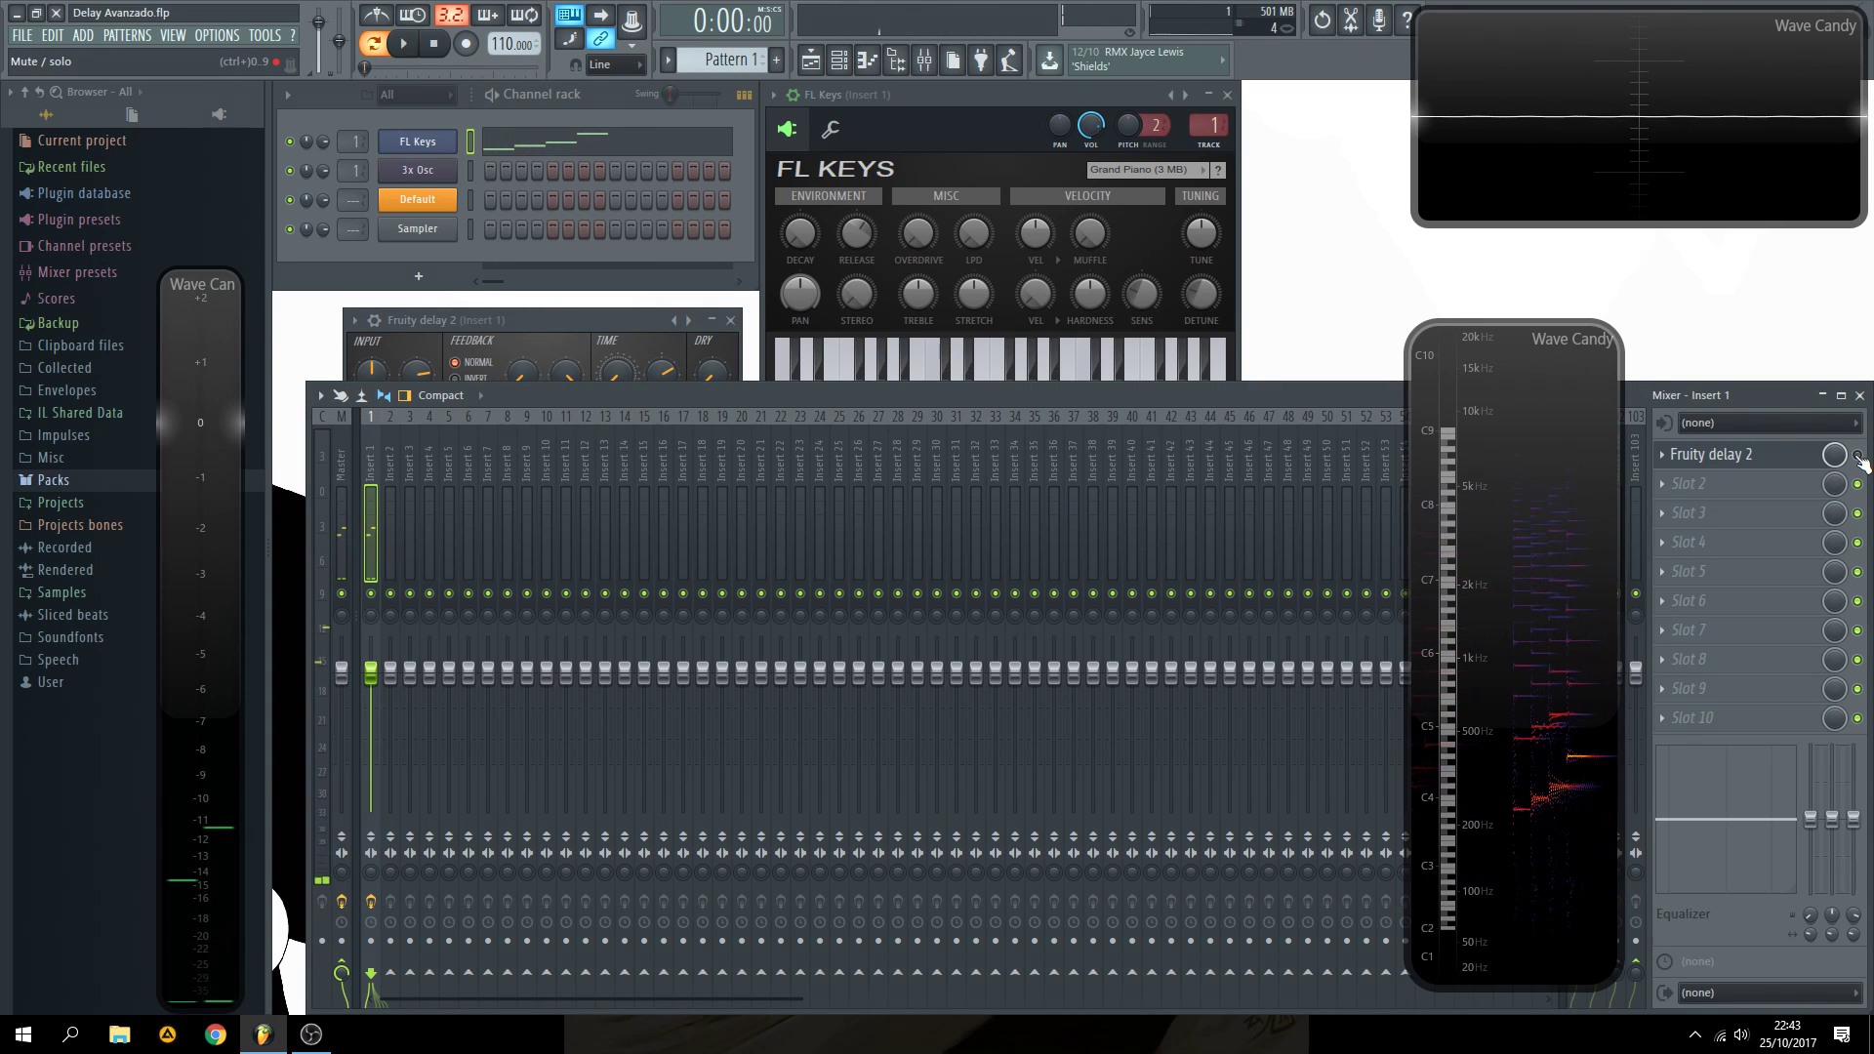
{"action": "key", "text": "space"}
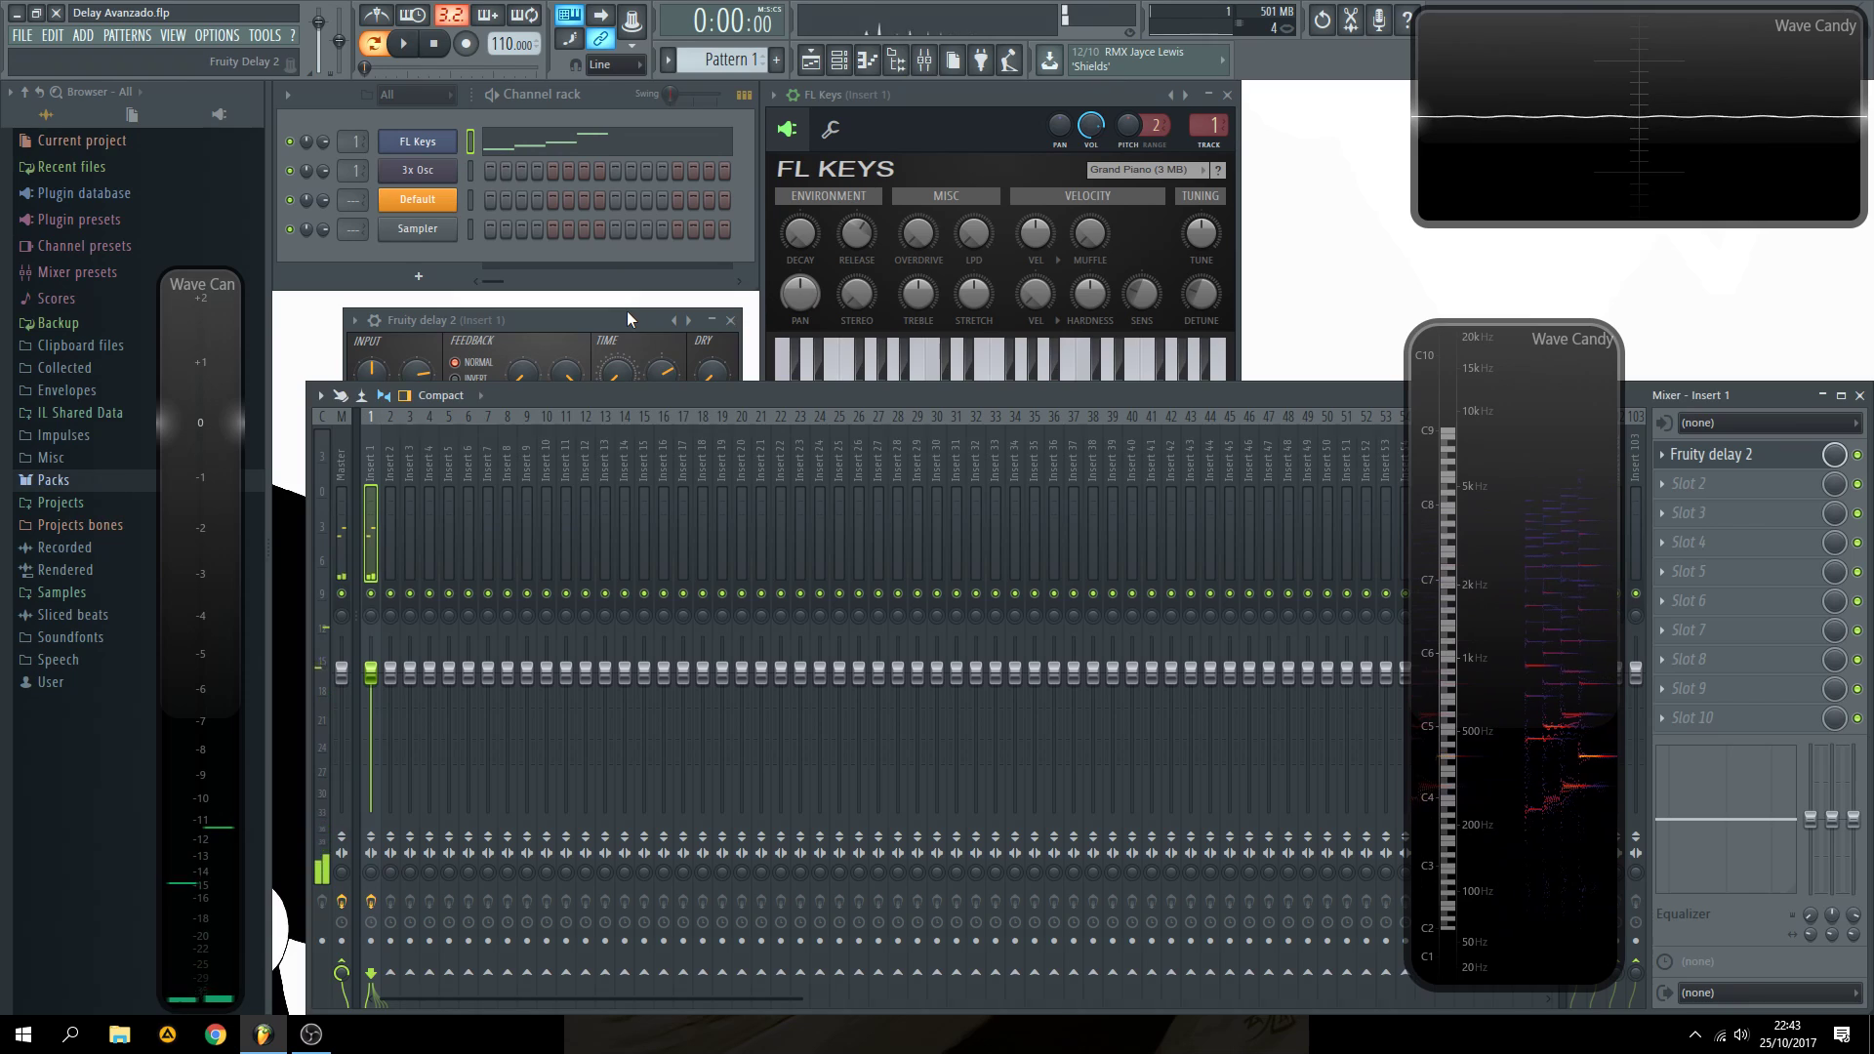
{"action": "left_click", "coordinate": [626, 317]}
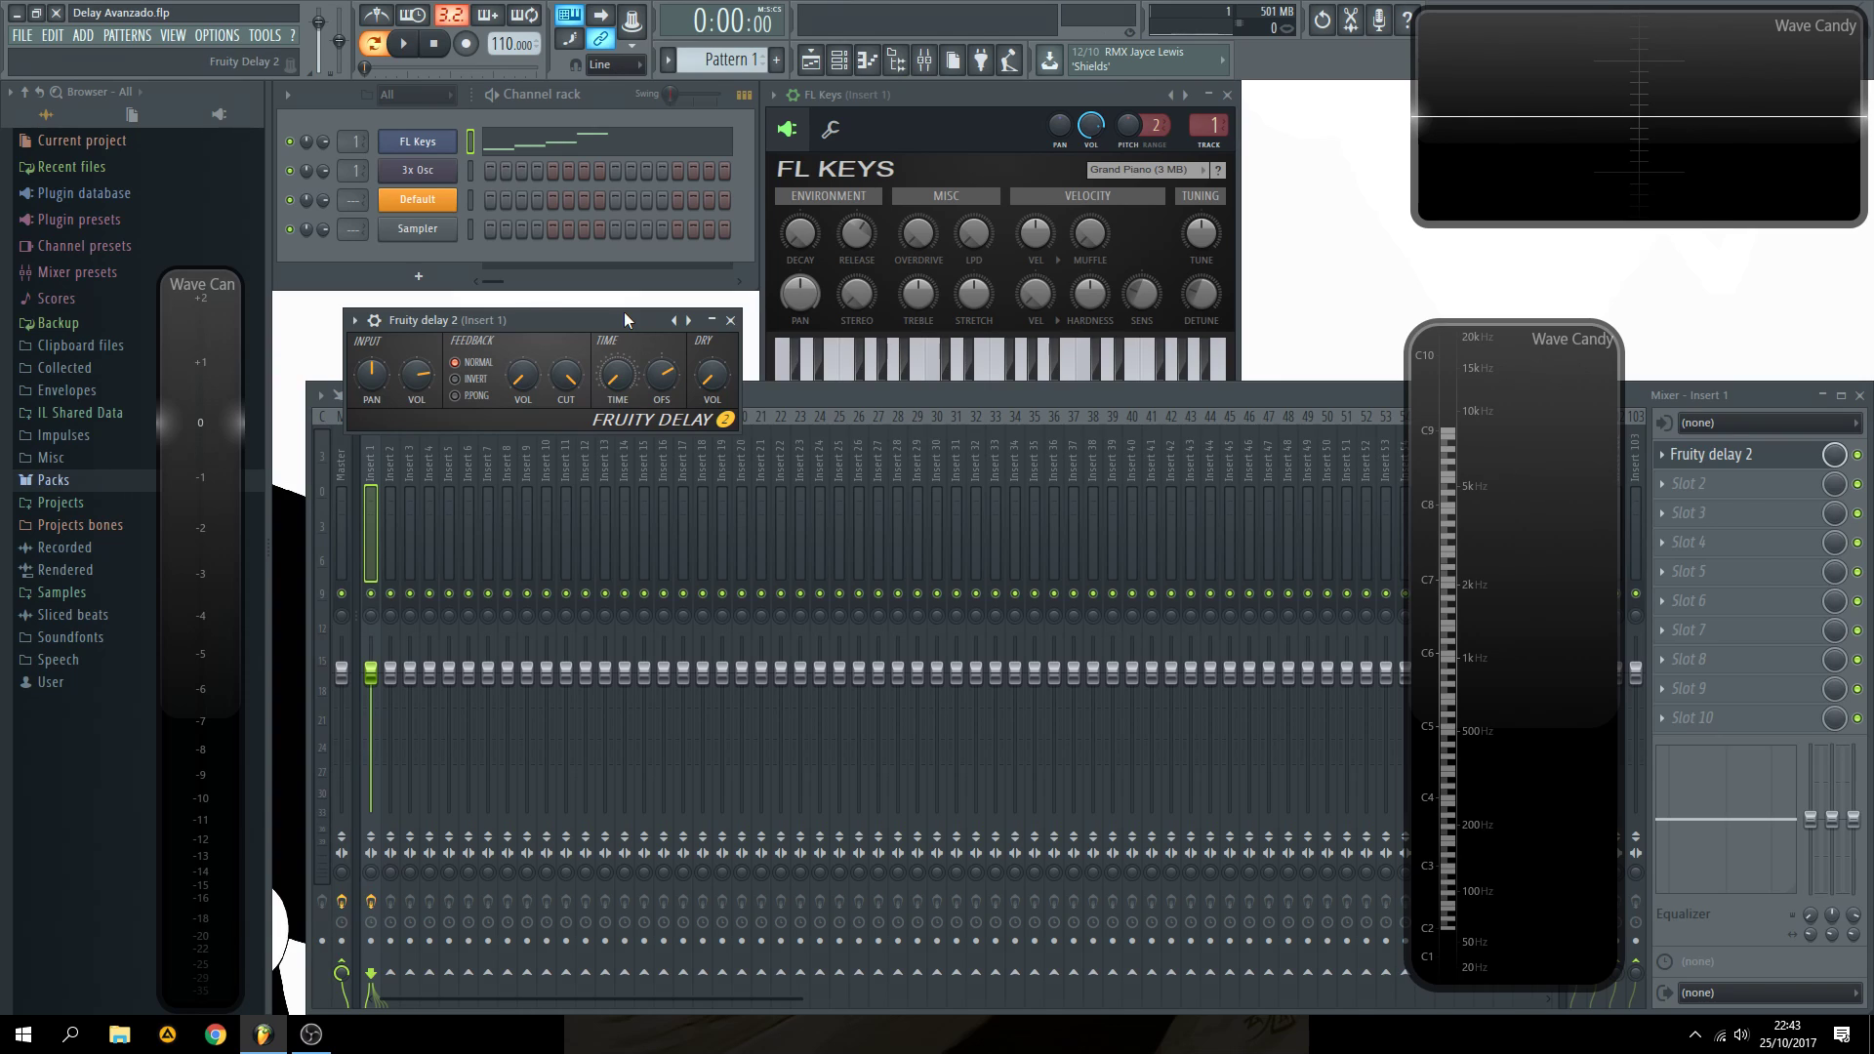
- Rename the FL Keys channel as HAAS and shift the Fruity delay 2 window slightly higher
{"action": "left_click", "coordinate": [429, 142], "text": "shift"}
{"action": "type", "text": "HAAS"}
{"action": "key", "text": "Return"}
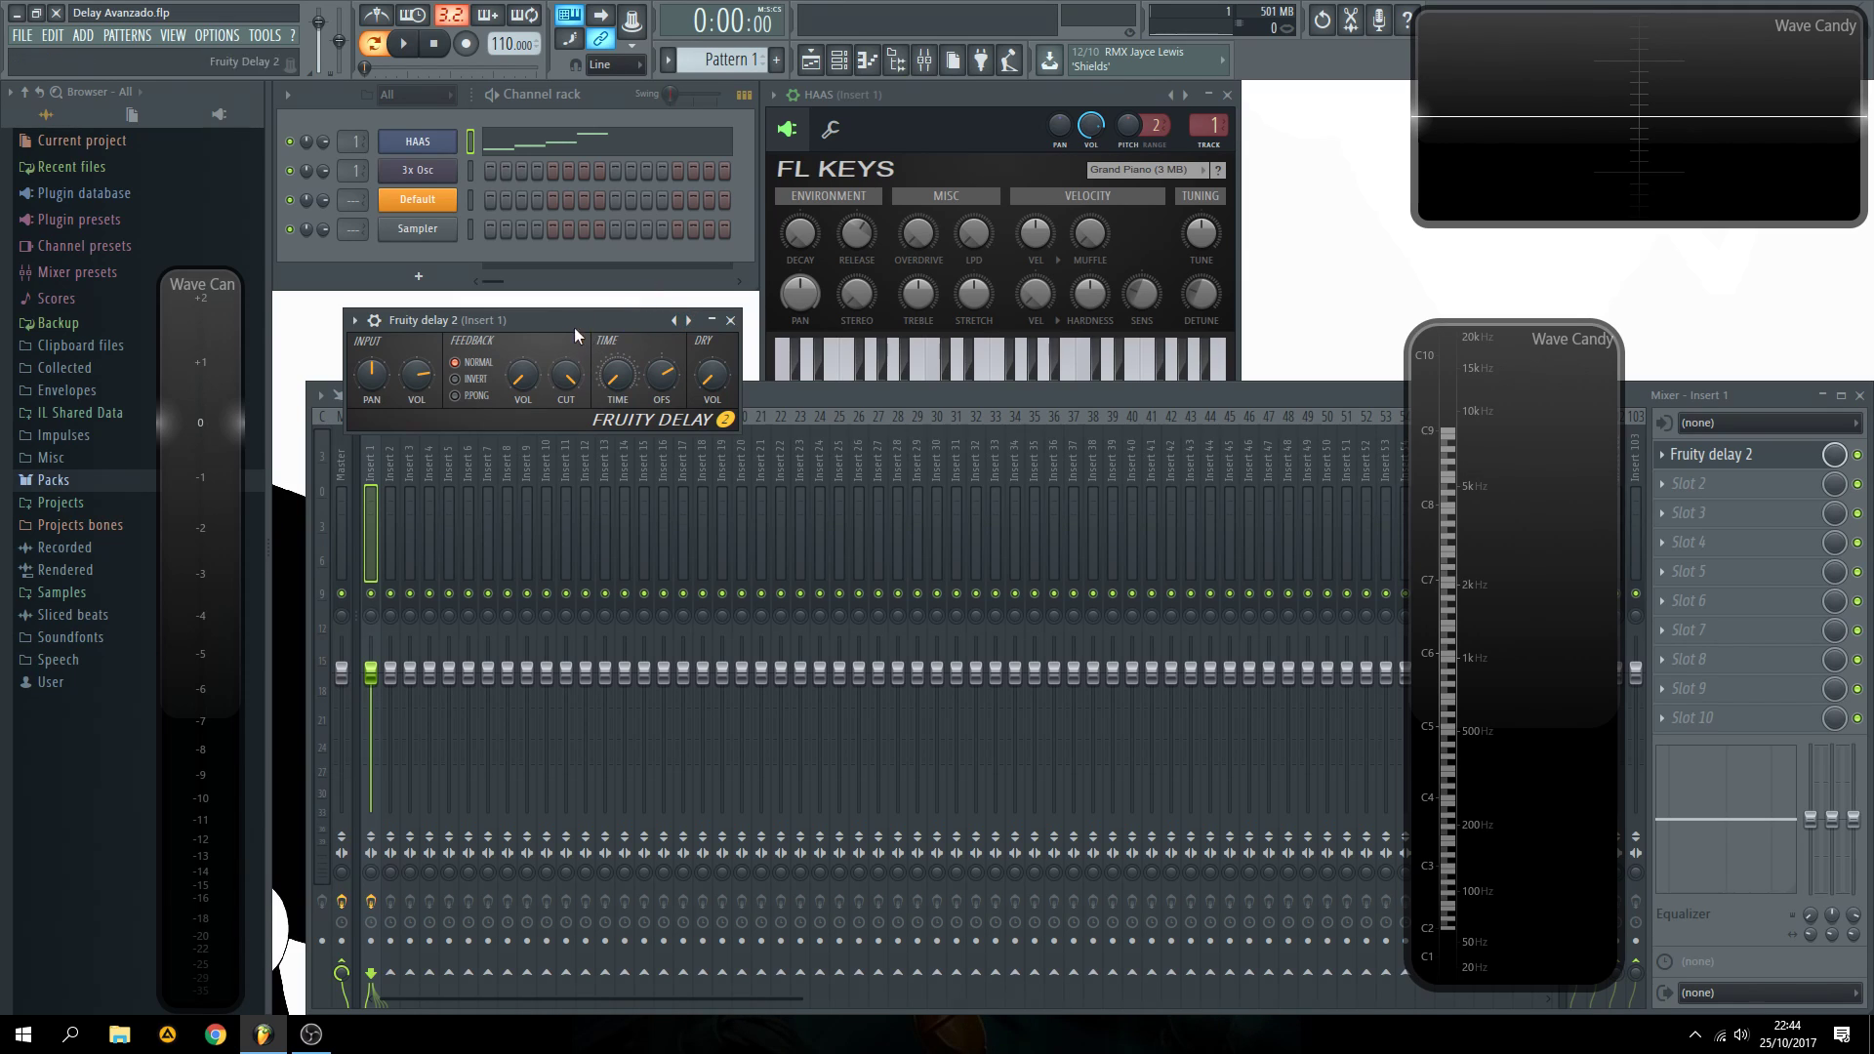
{"action": "mouse_move", "coordinate": [623, 323]}
{"action": "left_mouse_down"}
{"action": "mouse_move", "coordinate": [637, 308]}
{"action": "mouse_move", "coordinate": [604, 307]}
{"action": "left_mouse_up"}
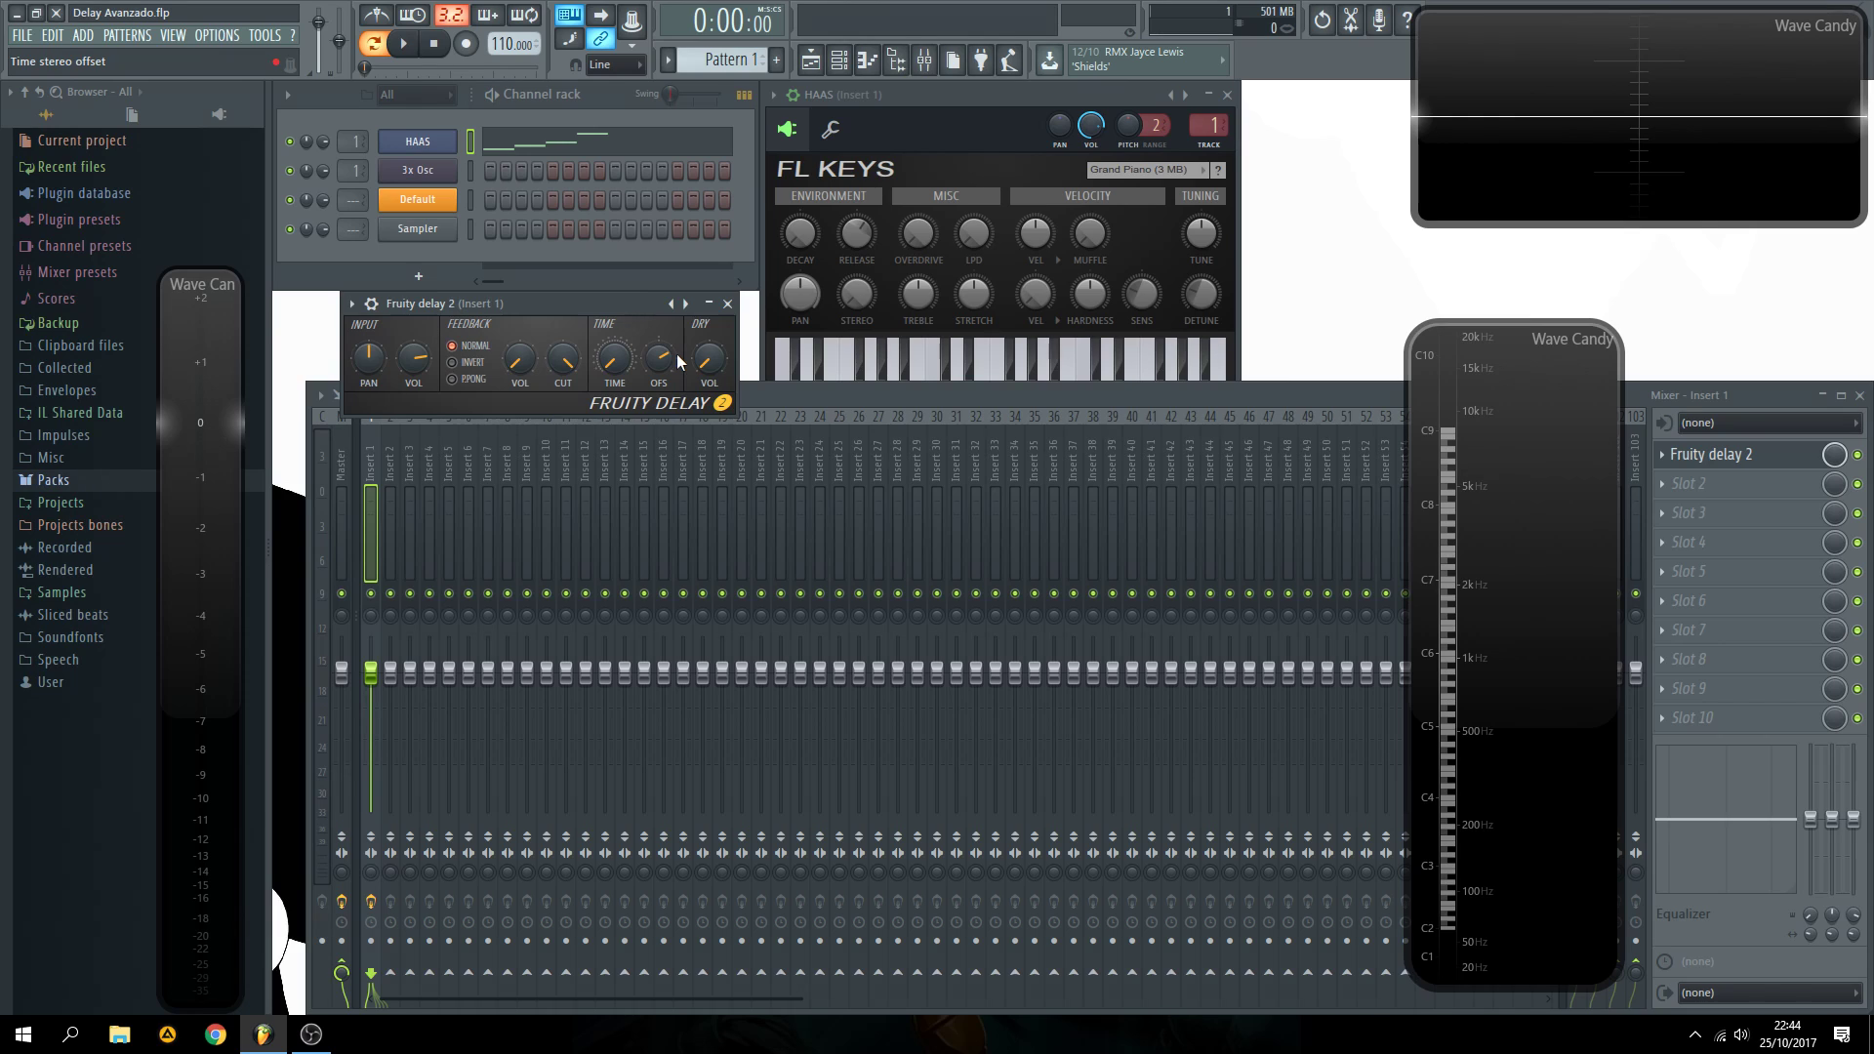
- Nudge the delay's time offset up and compare Pattern 1 with the effect active and bypassed
{"action": "left_click_drag", "start_coordinate": [658, 366], "coordinate": [658, 363]}
{"action": "key", "text": "space"}
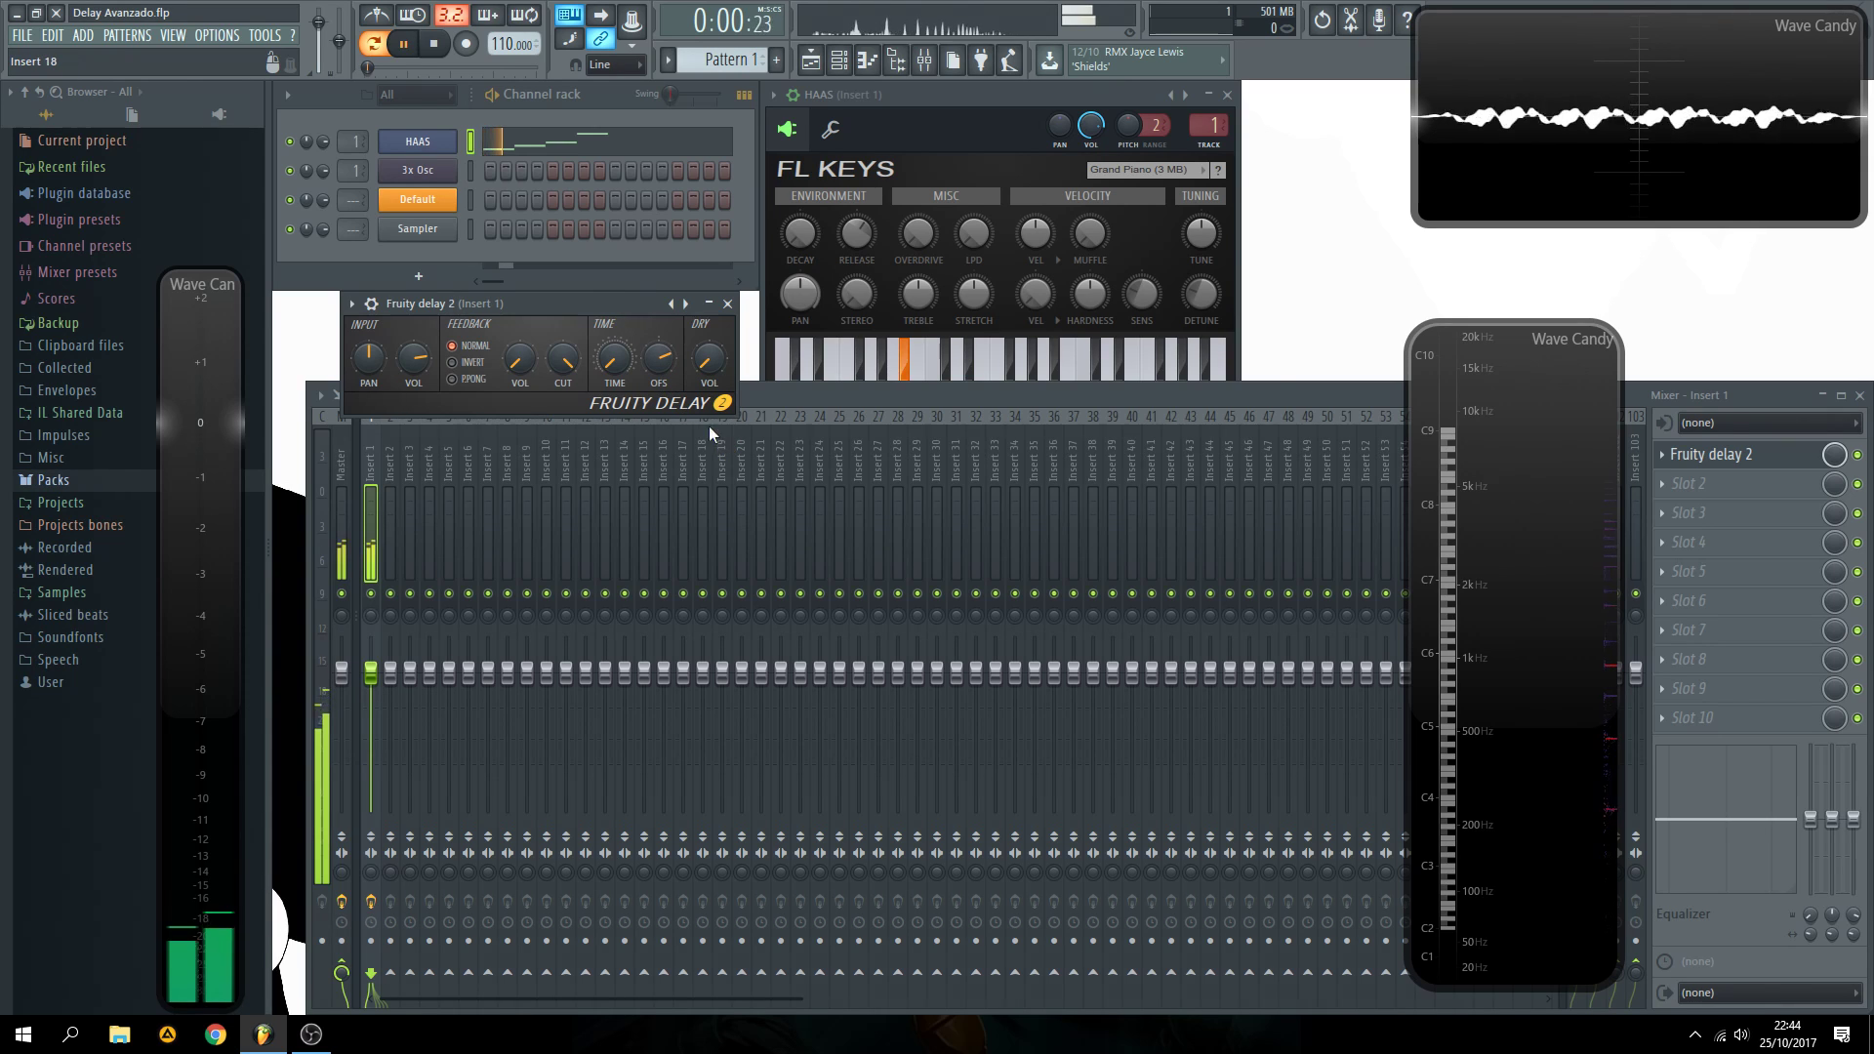
{"action": "left_click", "coordinate": [1857, 455]}
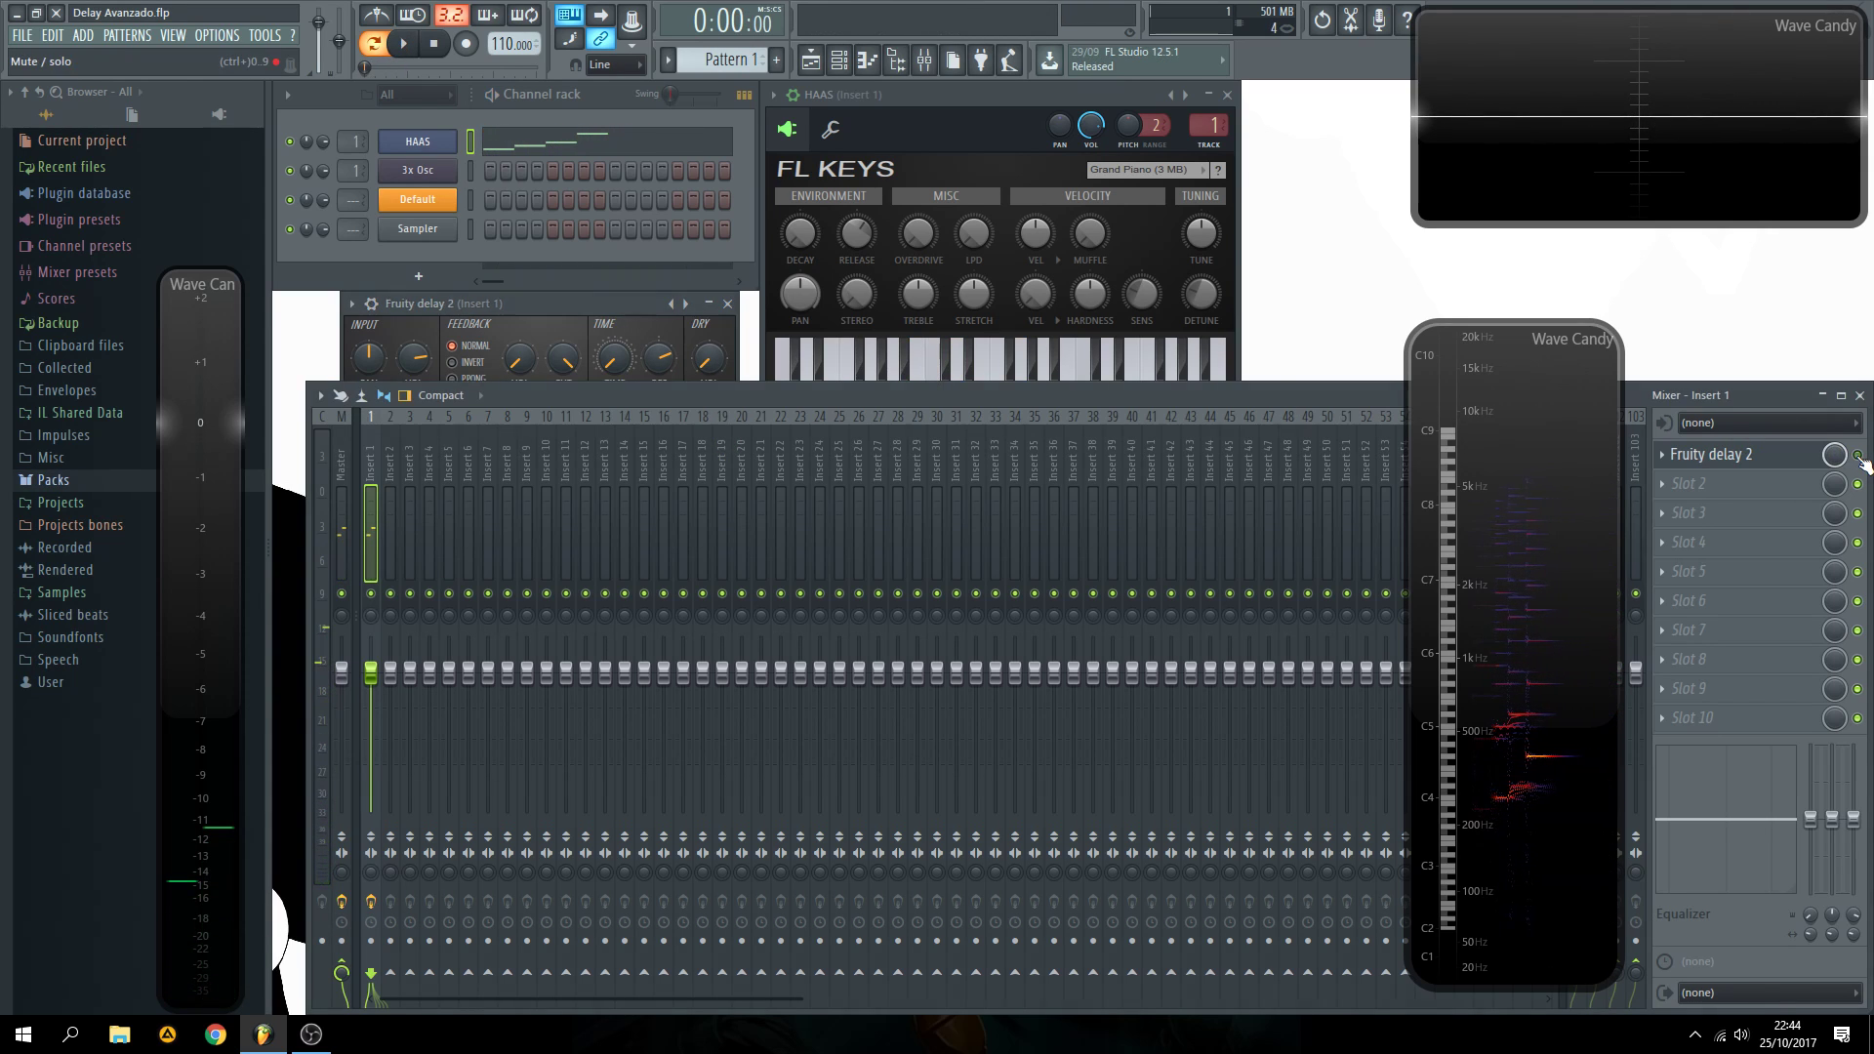
{"action": "left_click", "coordinate": [1857, 455]}
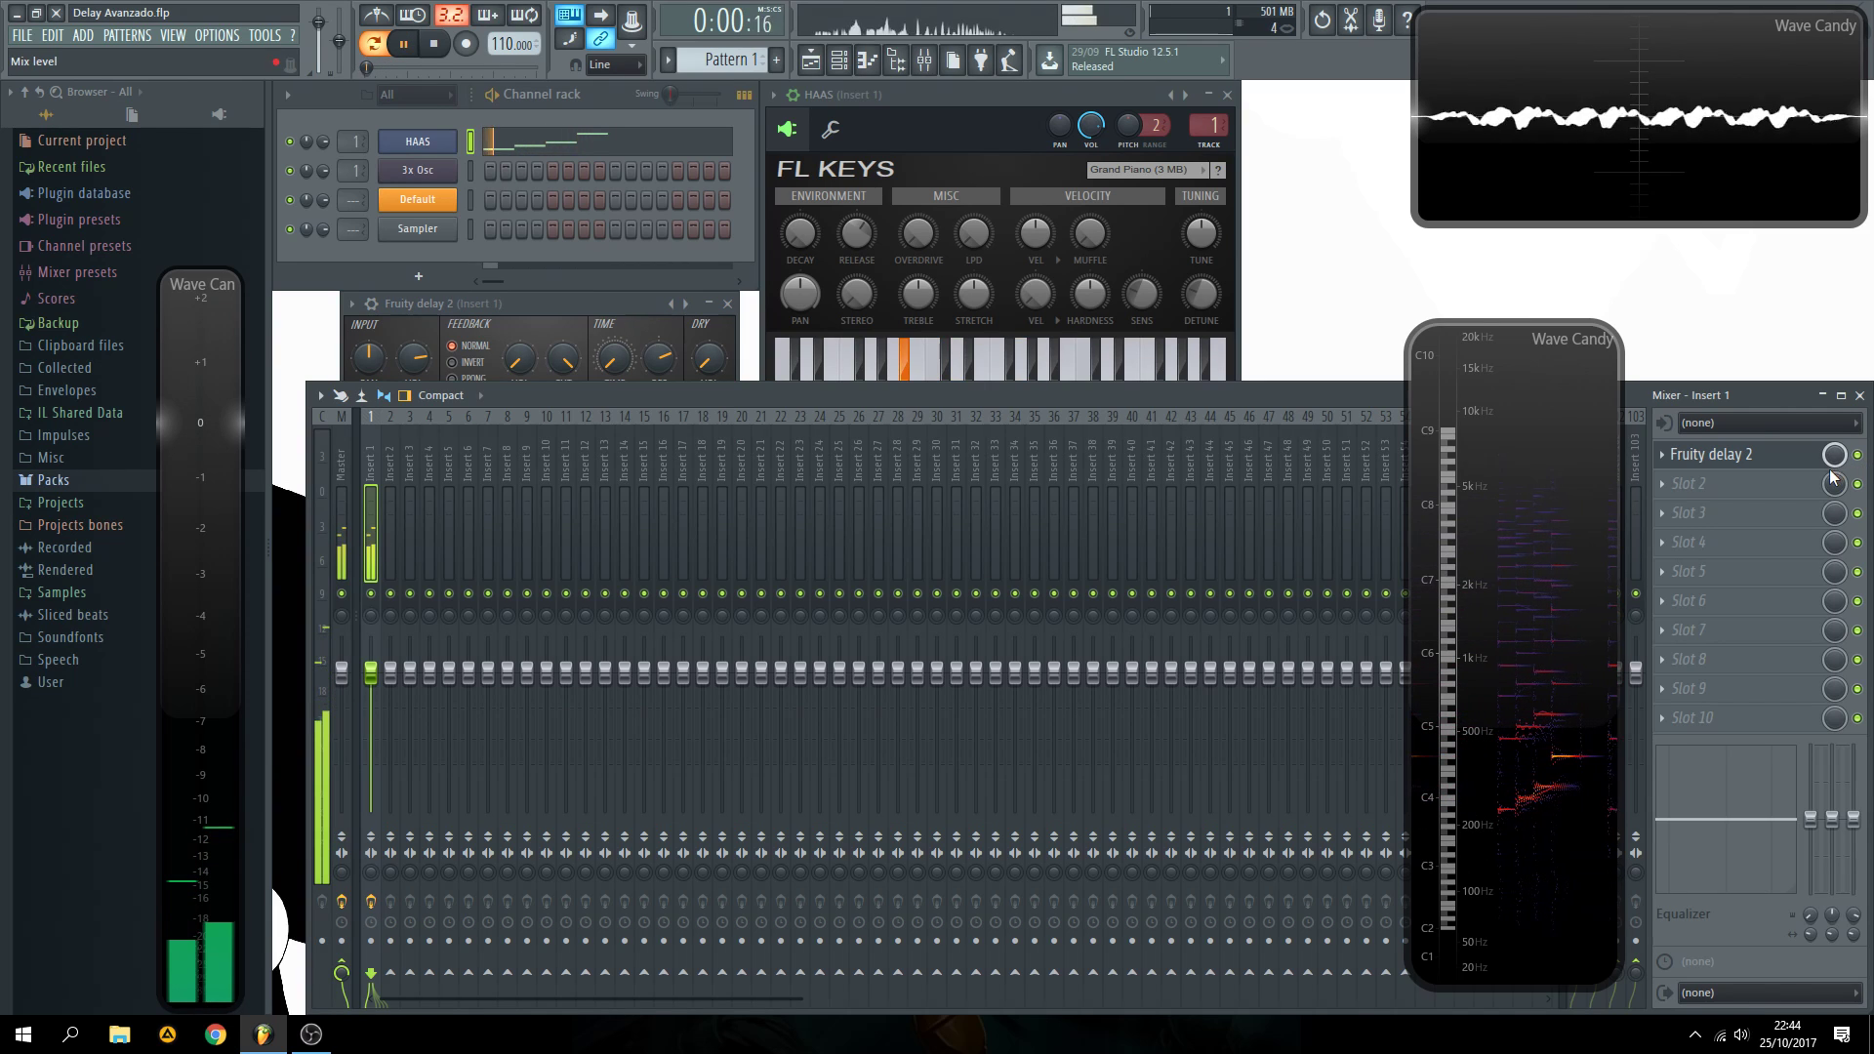
{"action": "key", "text": "space"}
- Set the time offset to 16.7 ms right and check Pattern 1 against the bypassed delay
{"action": "left_click", "coordinate": [691, 367]}
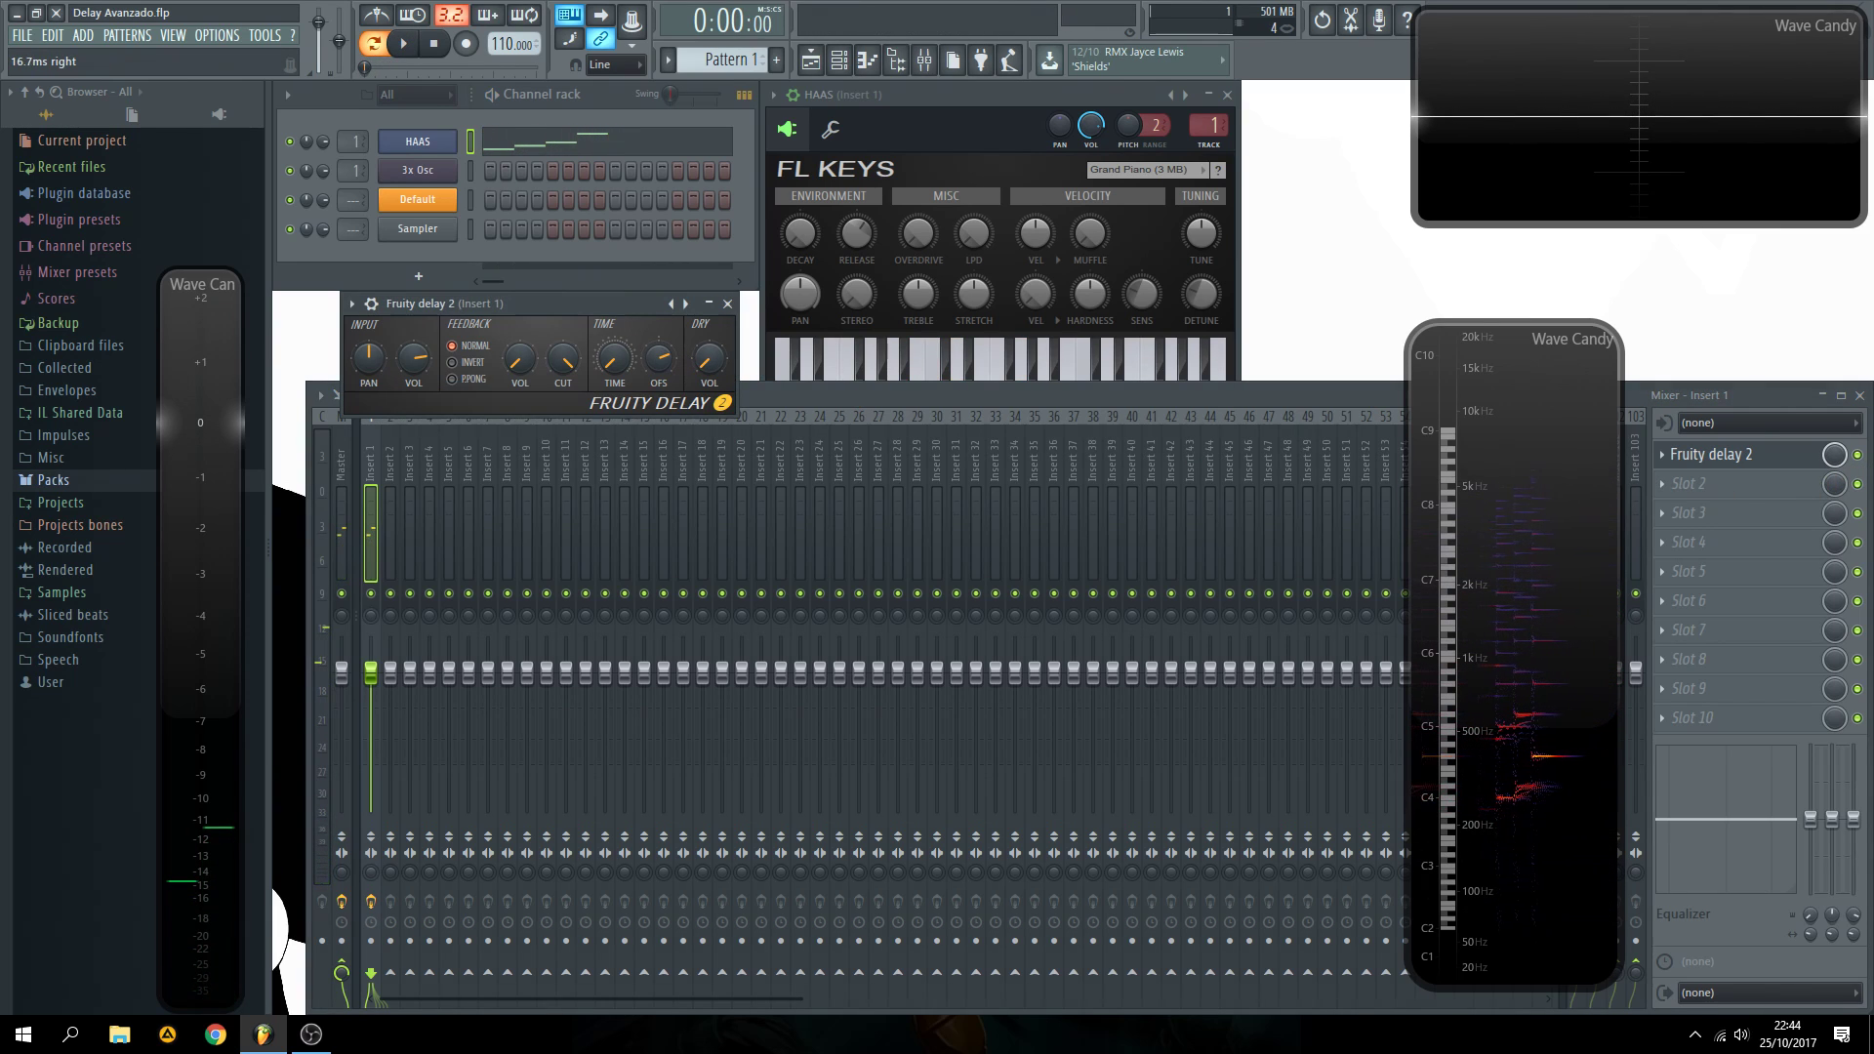
{"action": "key", "text": "space"}
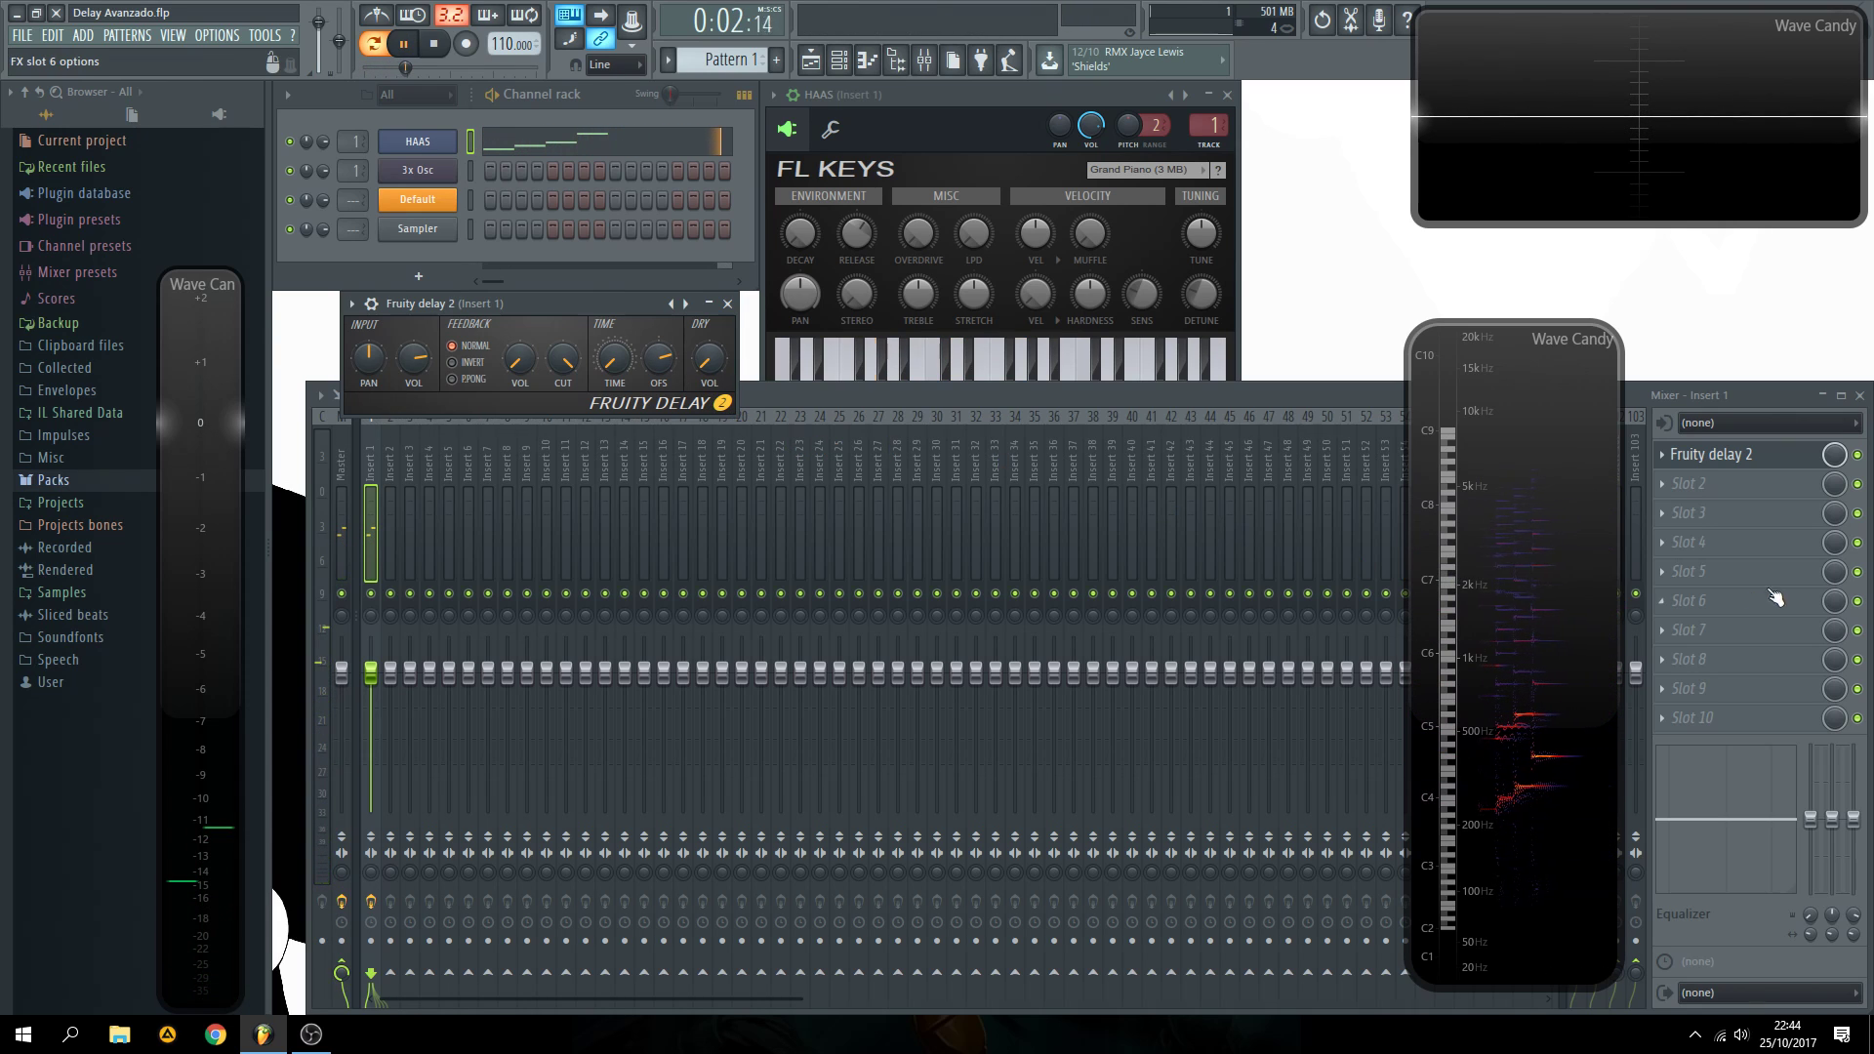
{"action": "key", "text": "space"}
{"action": "left_click", "coordinate": [1859, 485]}
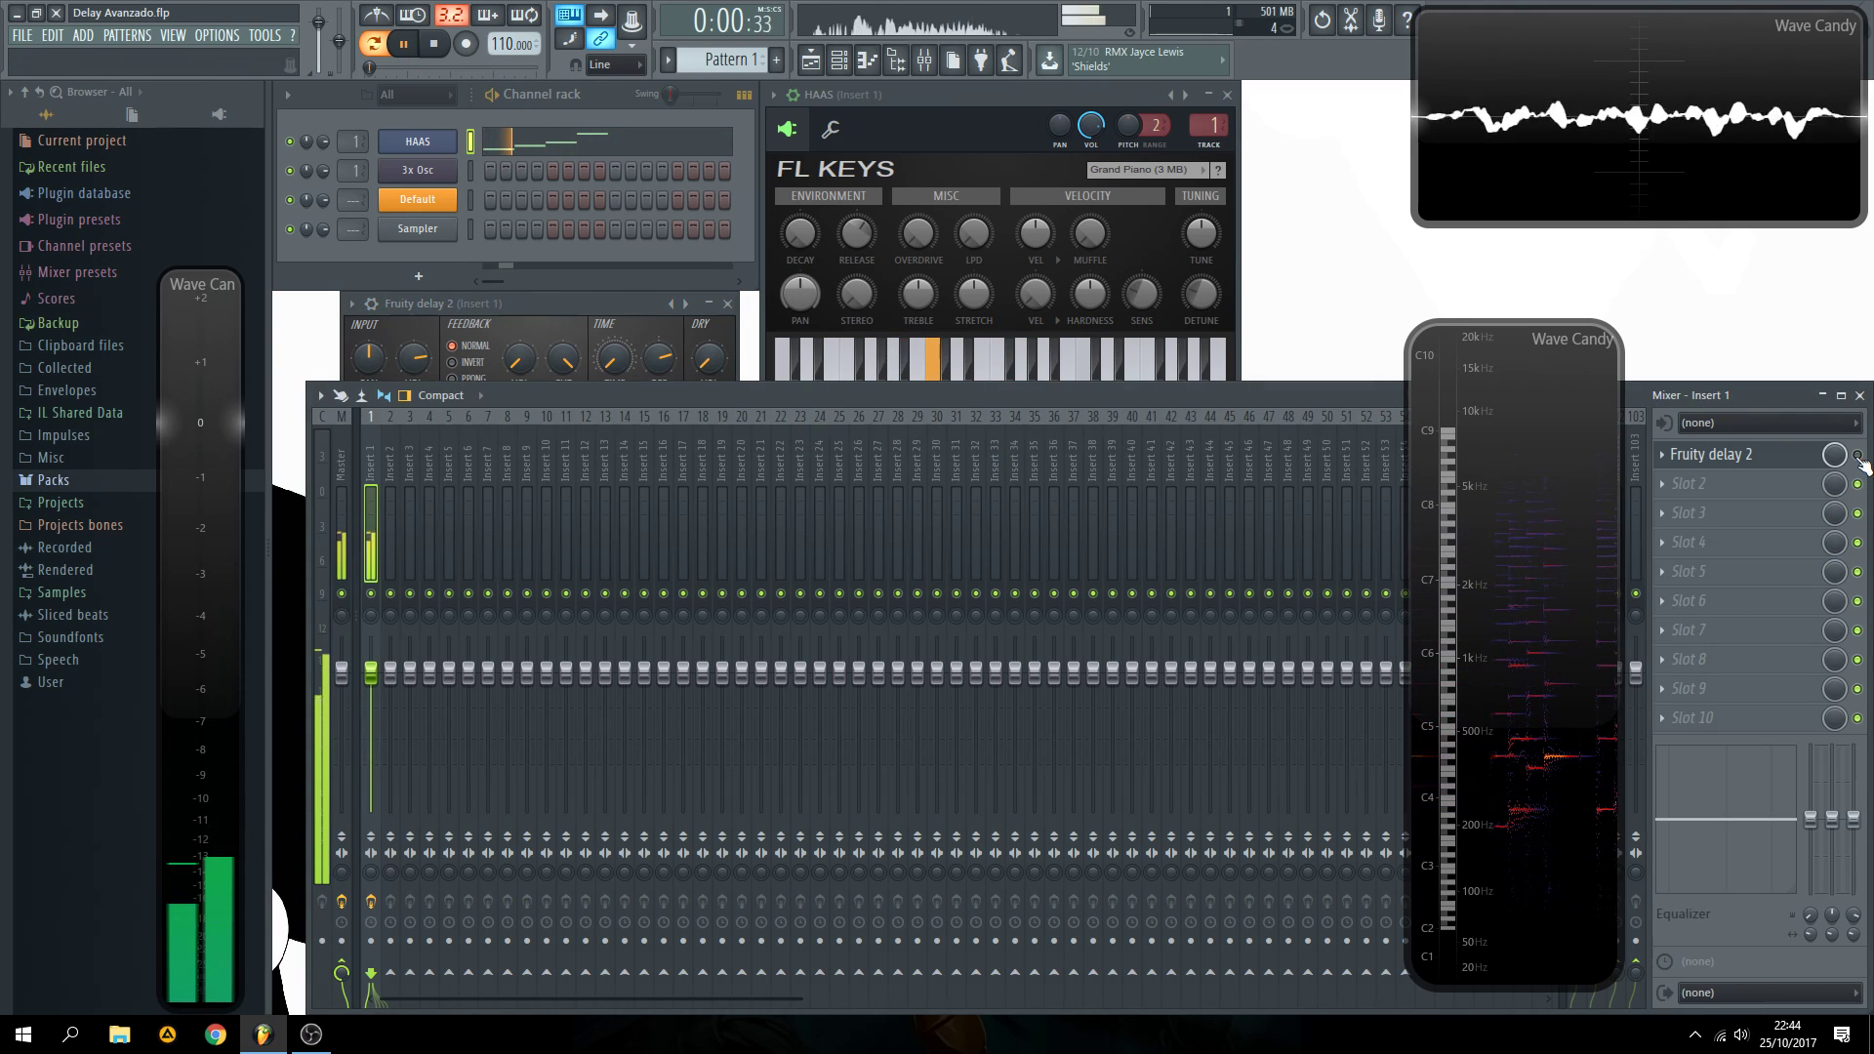
{"action": "left_click", "coordinate": [602, 304]}
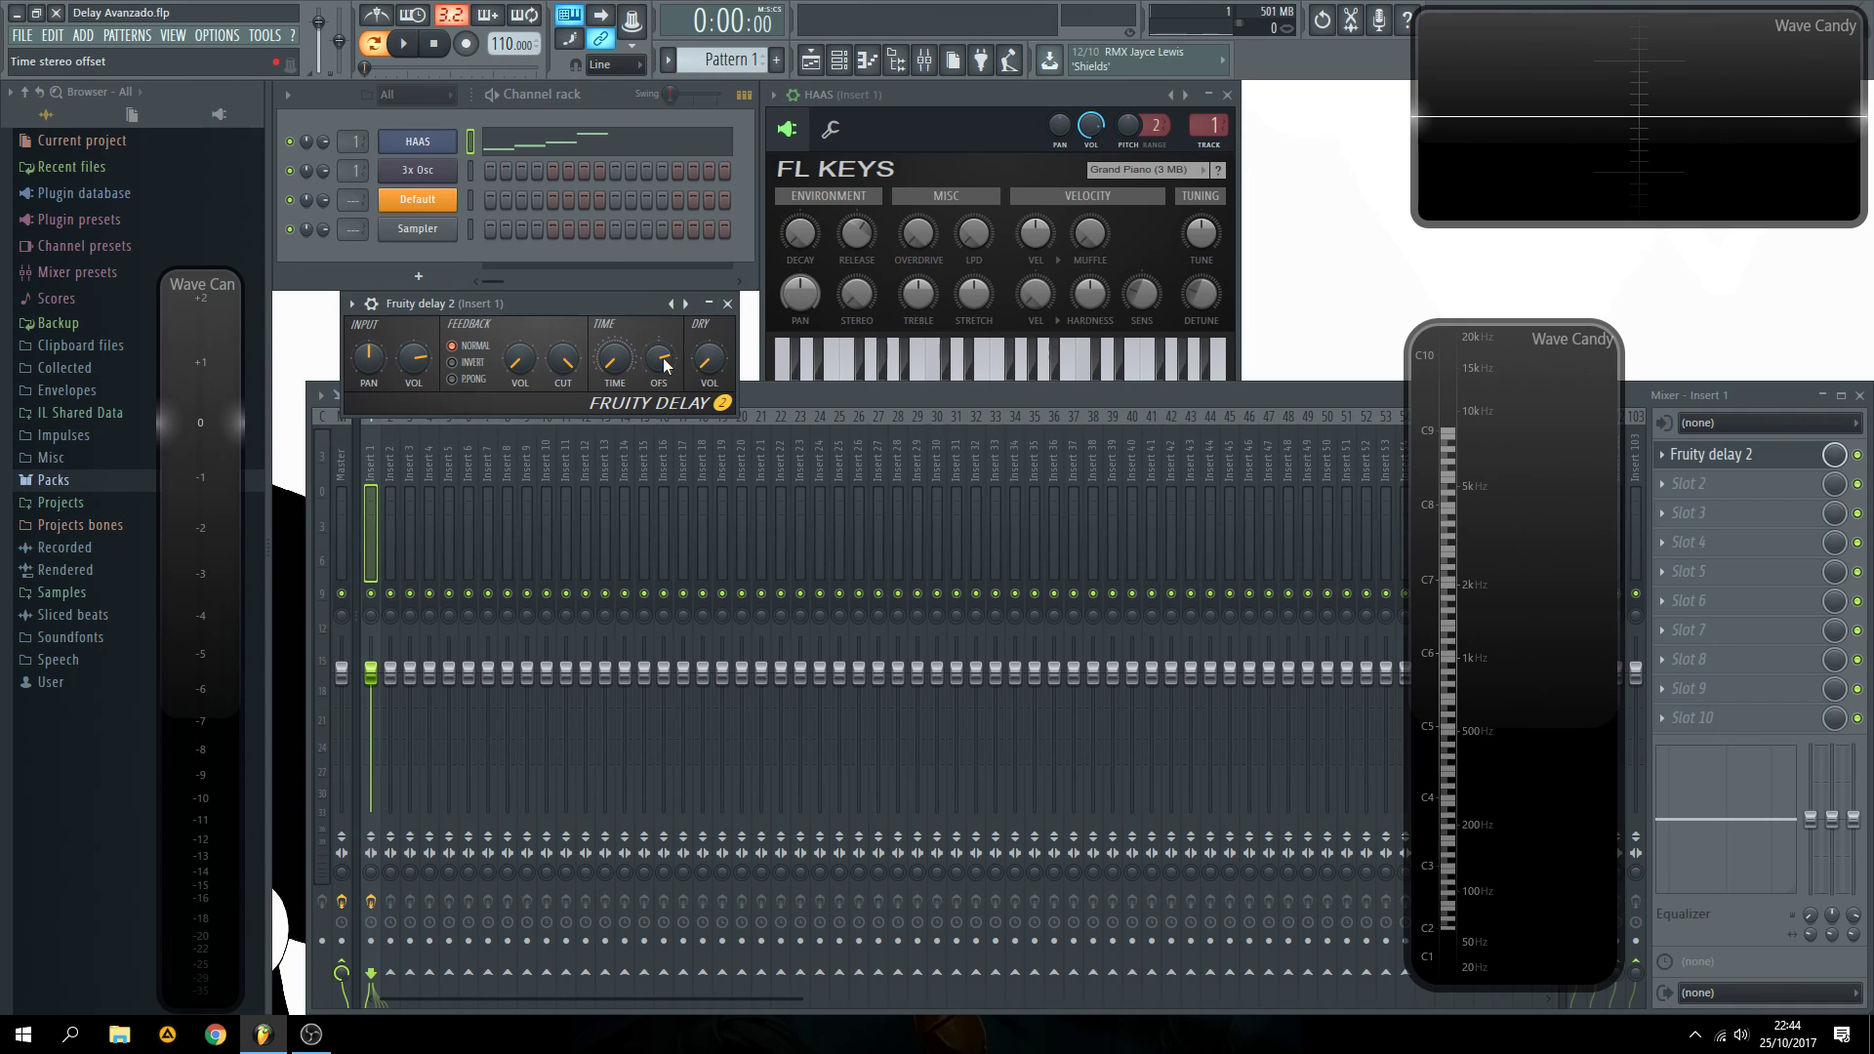
- Raise the time offset slightly further and replay Pattern 1 while switching Fruity delay 2 off and on
{"action": "key", "text": "space"}
{"action": "left_click_drag", "start_coordinate": [664, 363], "coordinate": [664, 354]}
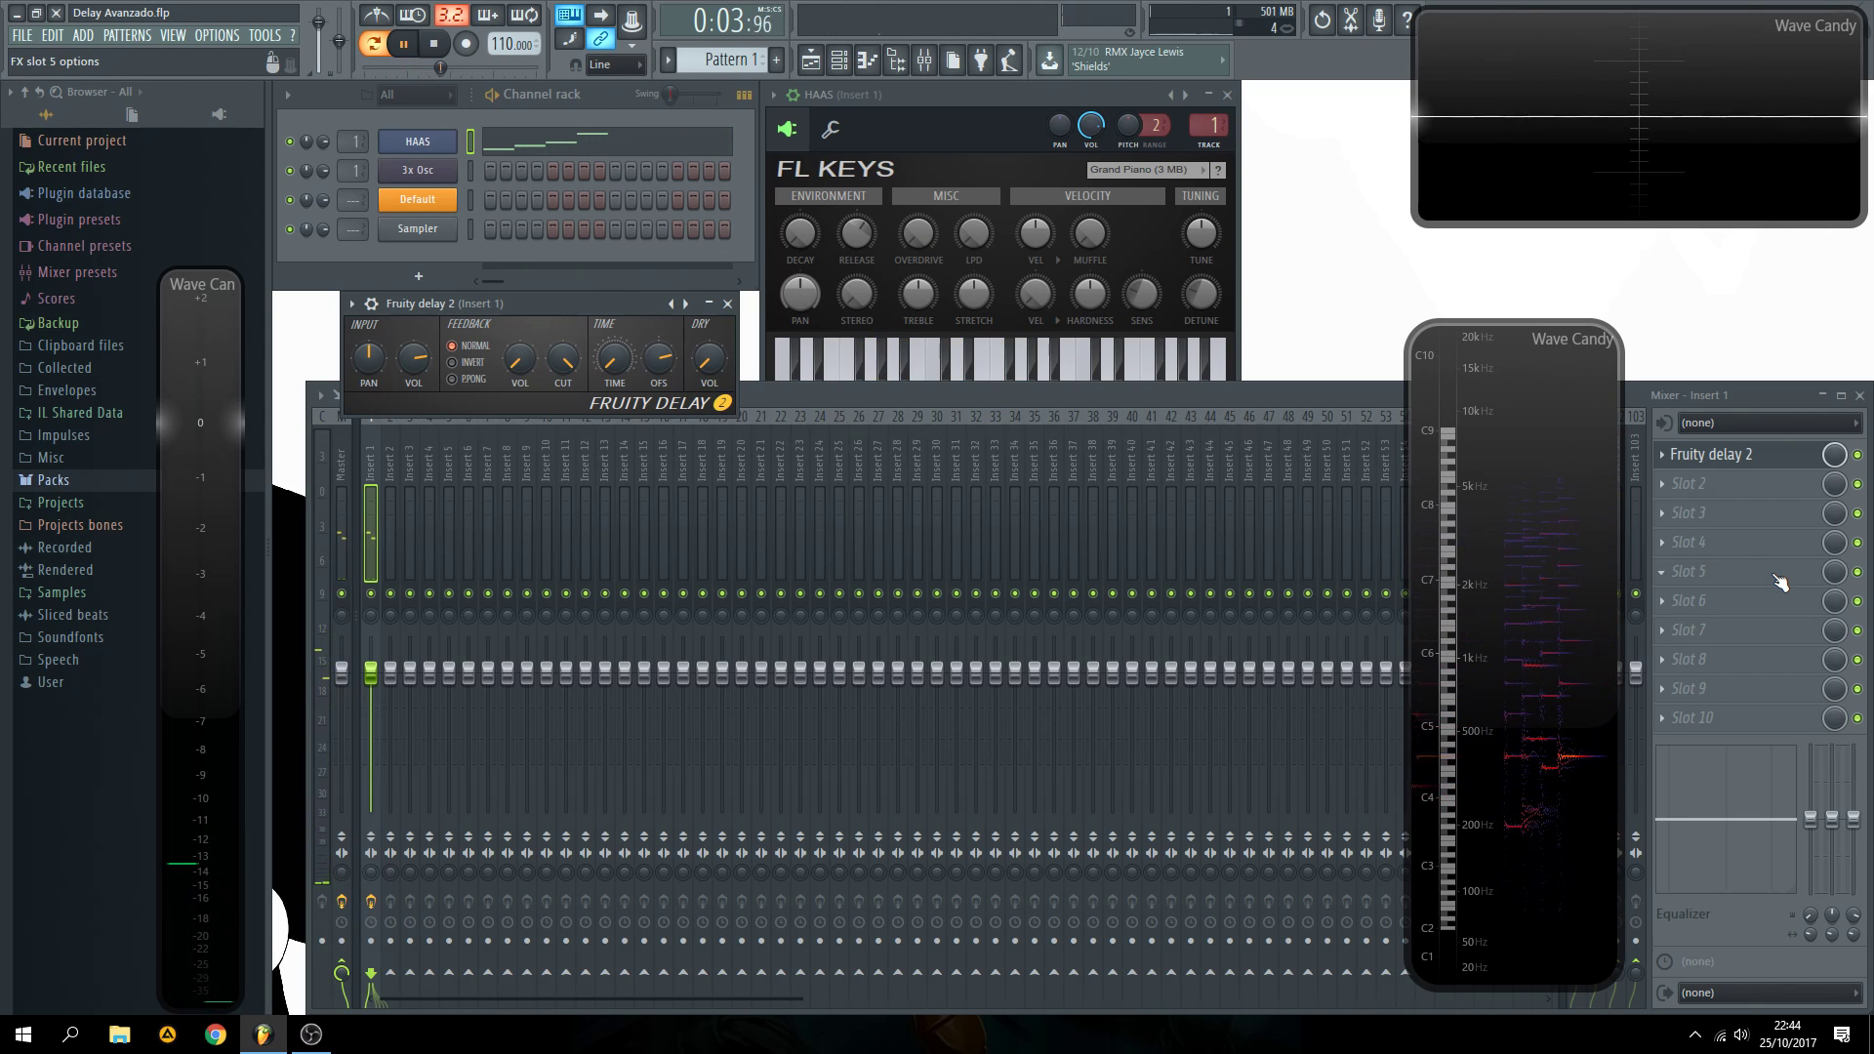
{"action": "key", "text": "space"}
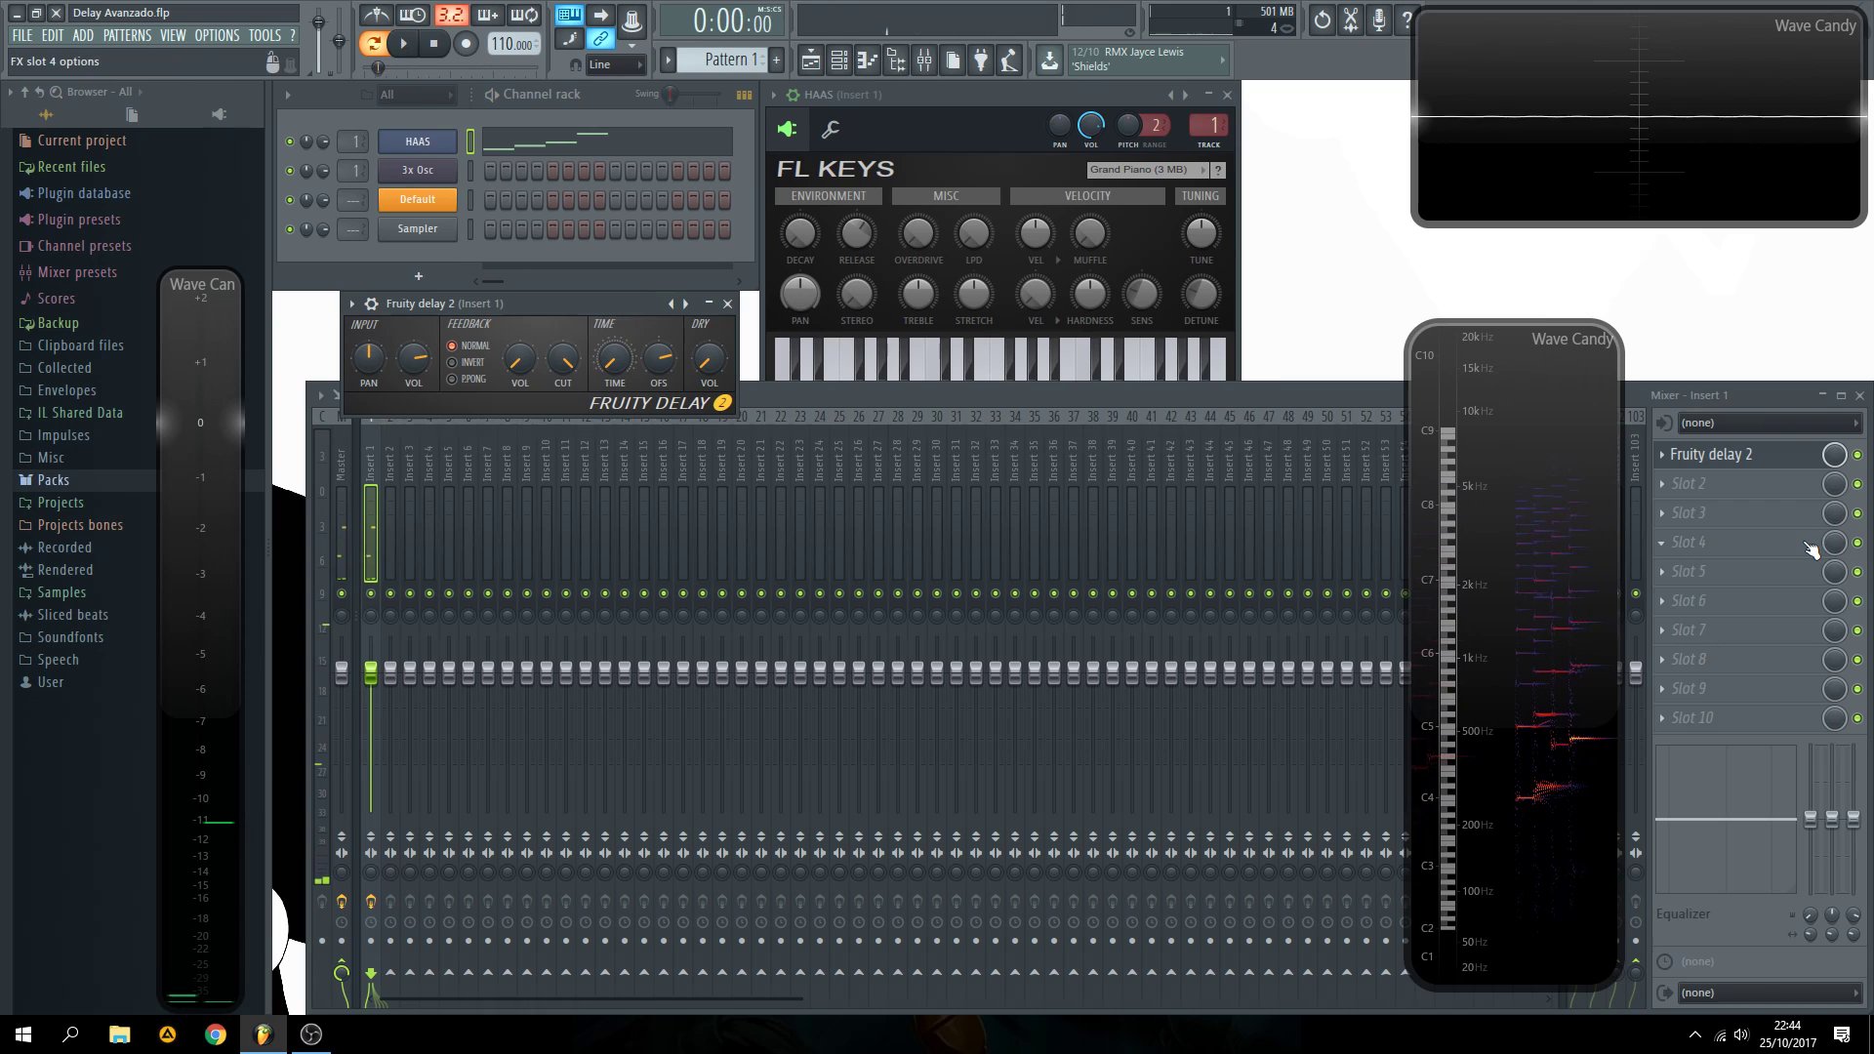
{"action": "left_click", "coordinate": [1858, 455]}
{"action": "key", "text": "space"}
{"action": "key", "text": "space"}
{"action": "key", "text": "space"}
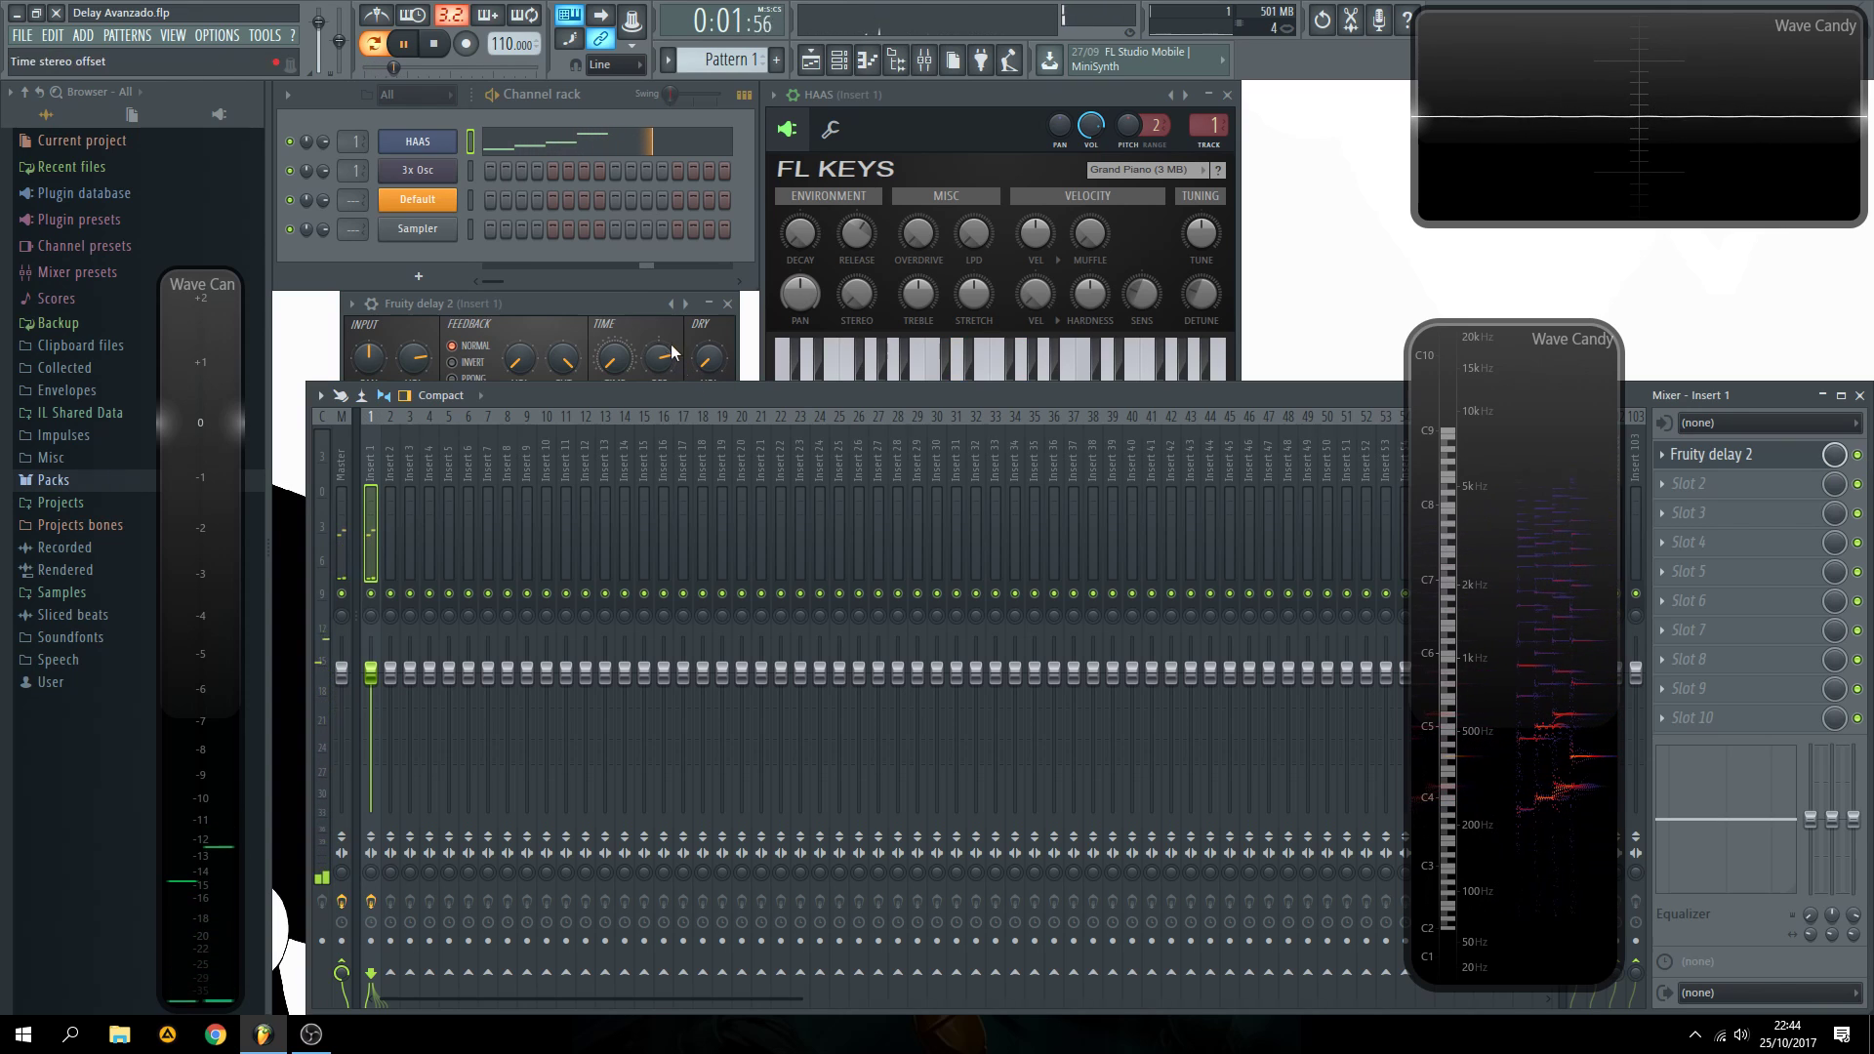
- Set the time offset to 29.3 ms right and listen to Pattern 1 with the delay active
{"action": "left_click", "coordinate": [623, 304]}
{"action": "key", "text": "space"}
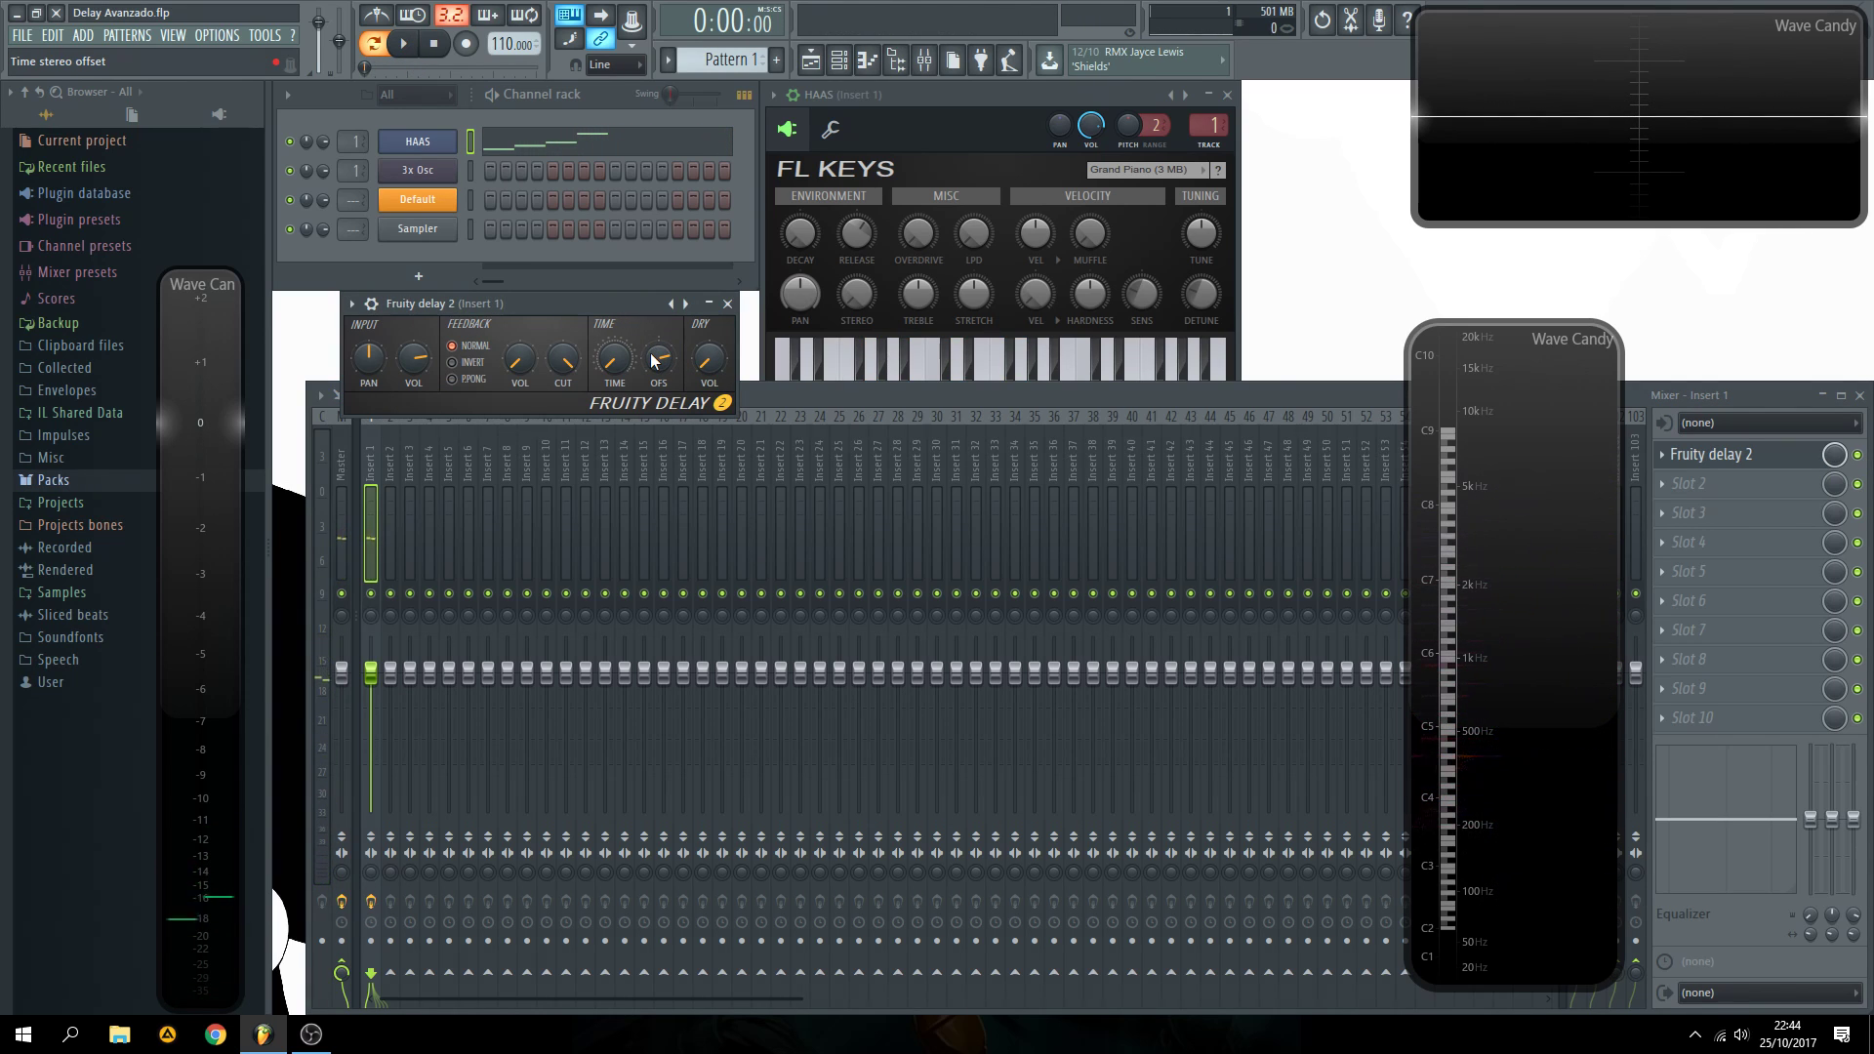
{"action": "left_click_drag", "start_coordinate": [654, 359], "coordinate": [654, 349]}
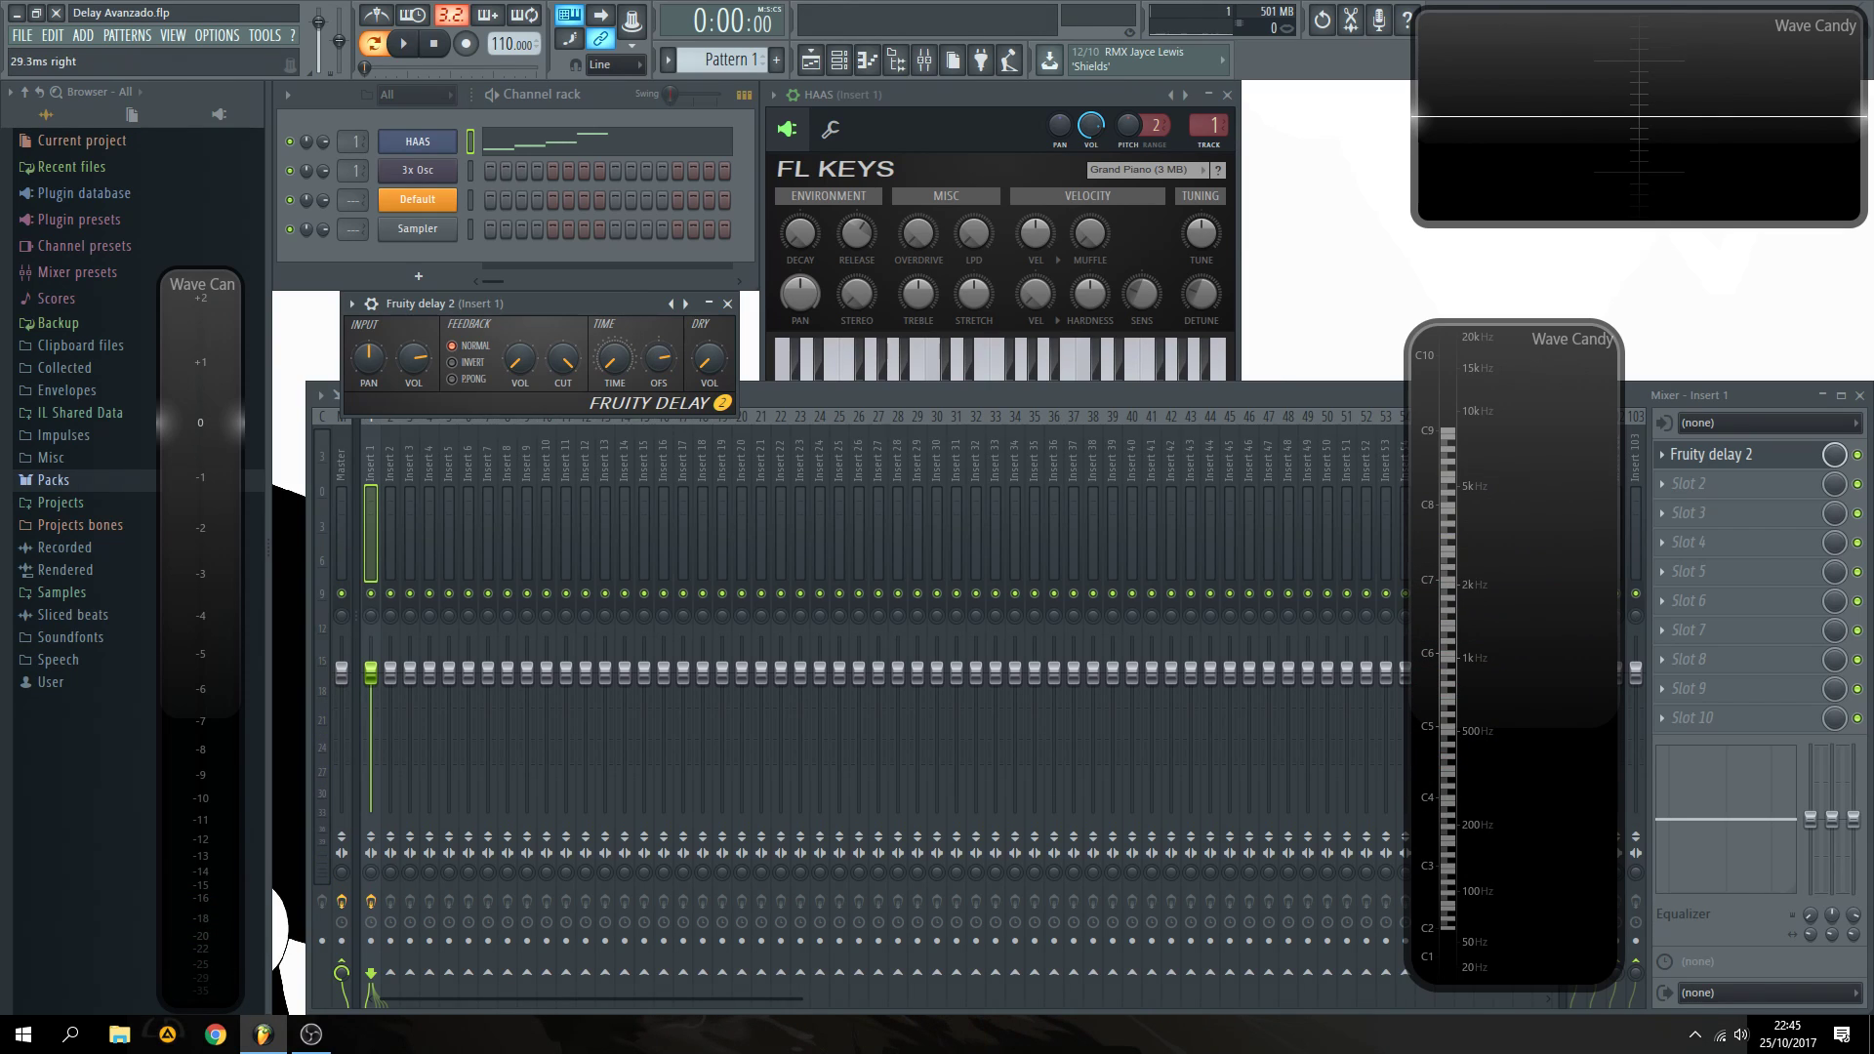
{"action": "key", "text": "space"}
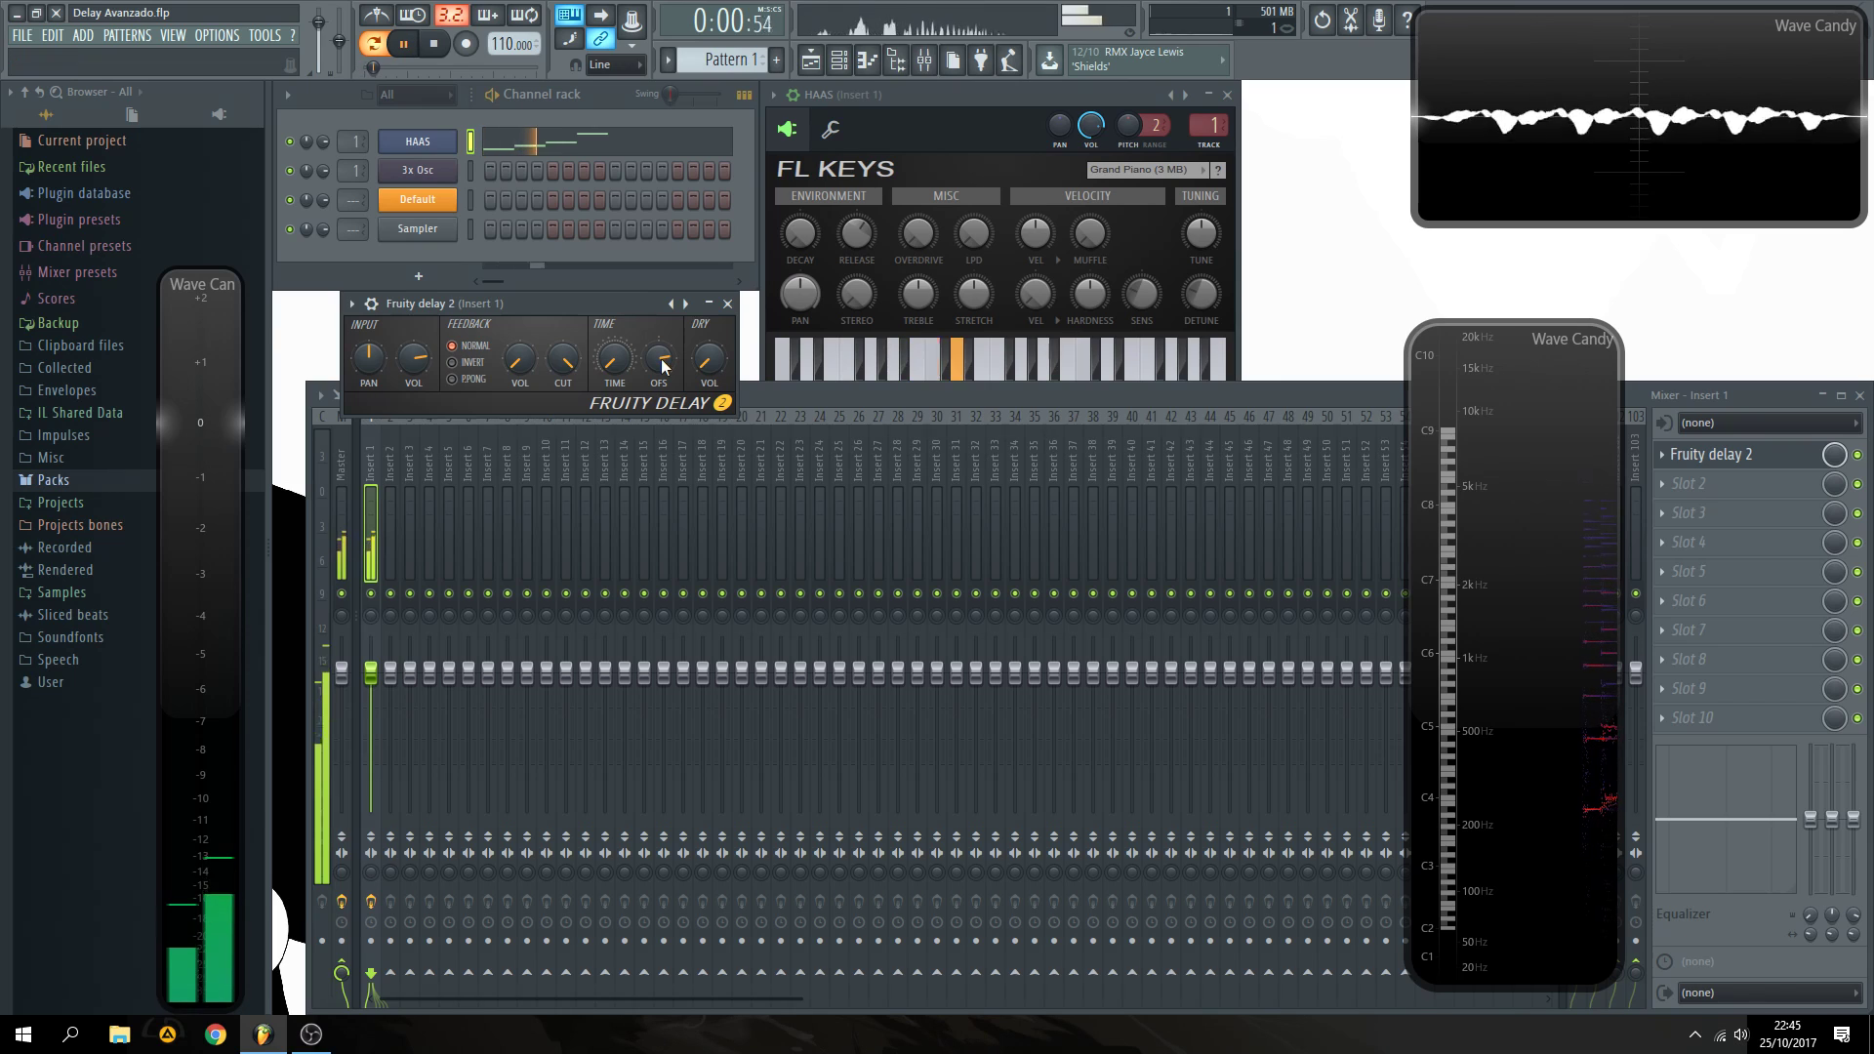
{"action": "key", "text": "space"}
- Raise the time offset to 38.0 ms right and compare Pattern 1 with the delay bypassed and active
{"action": "left_click_drag", "start_coordinate": [664, 365], "coordinate": [664, 354]}
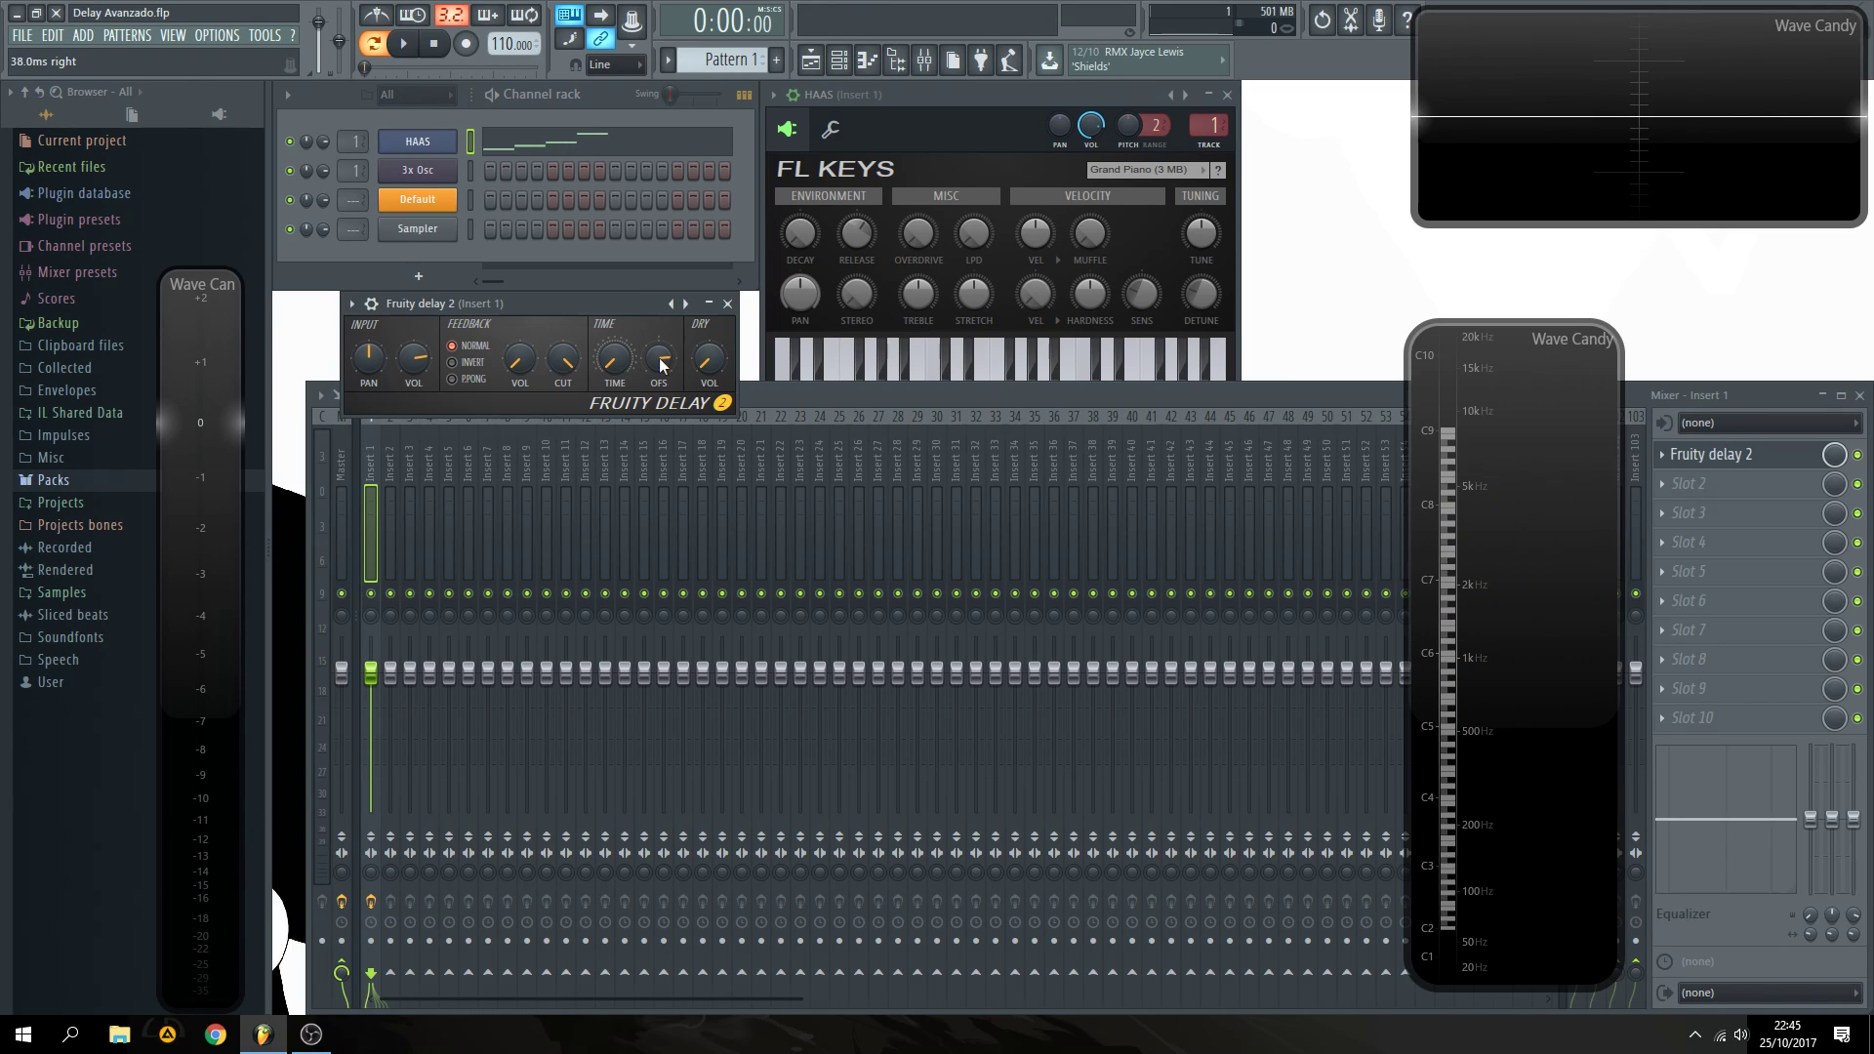
{"action": "key", "text": "space"}
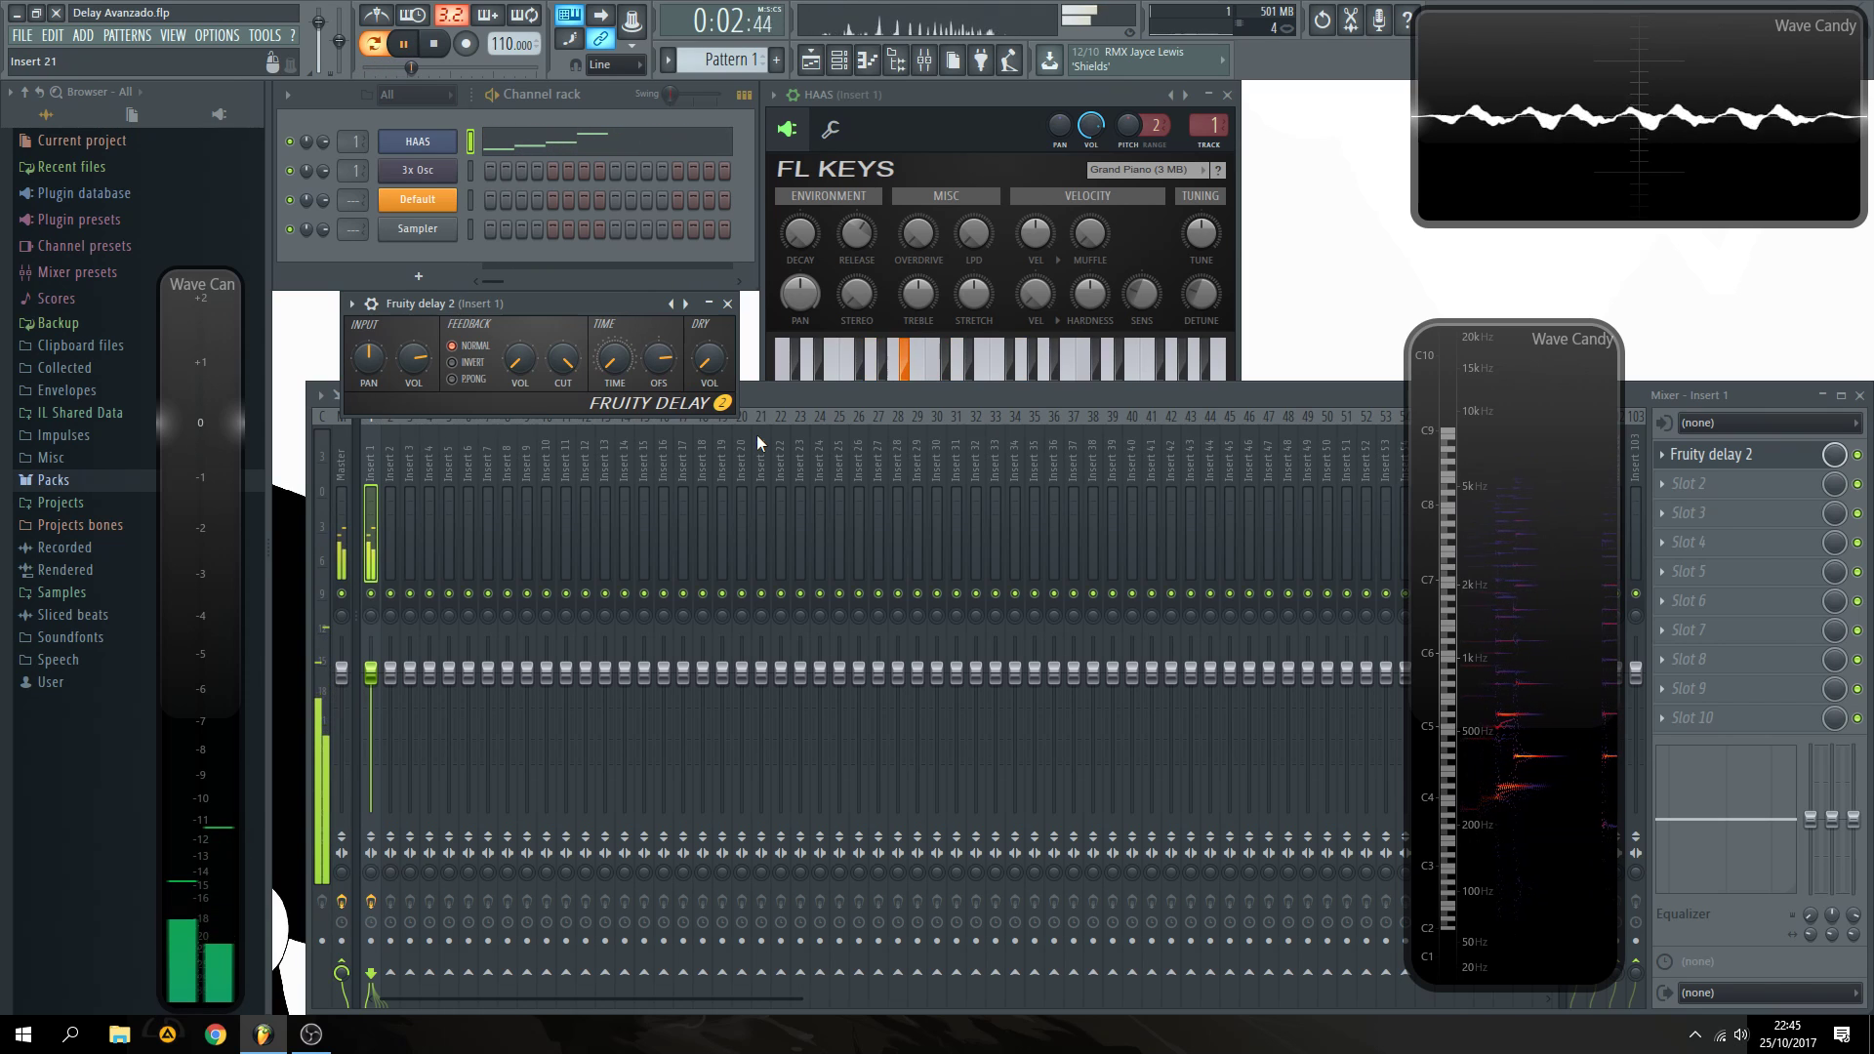
{"action": "left_click", "coordinate": [1857, 454]}
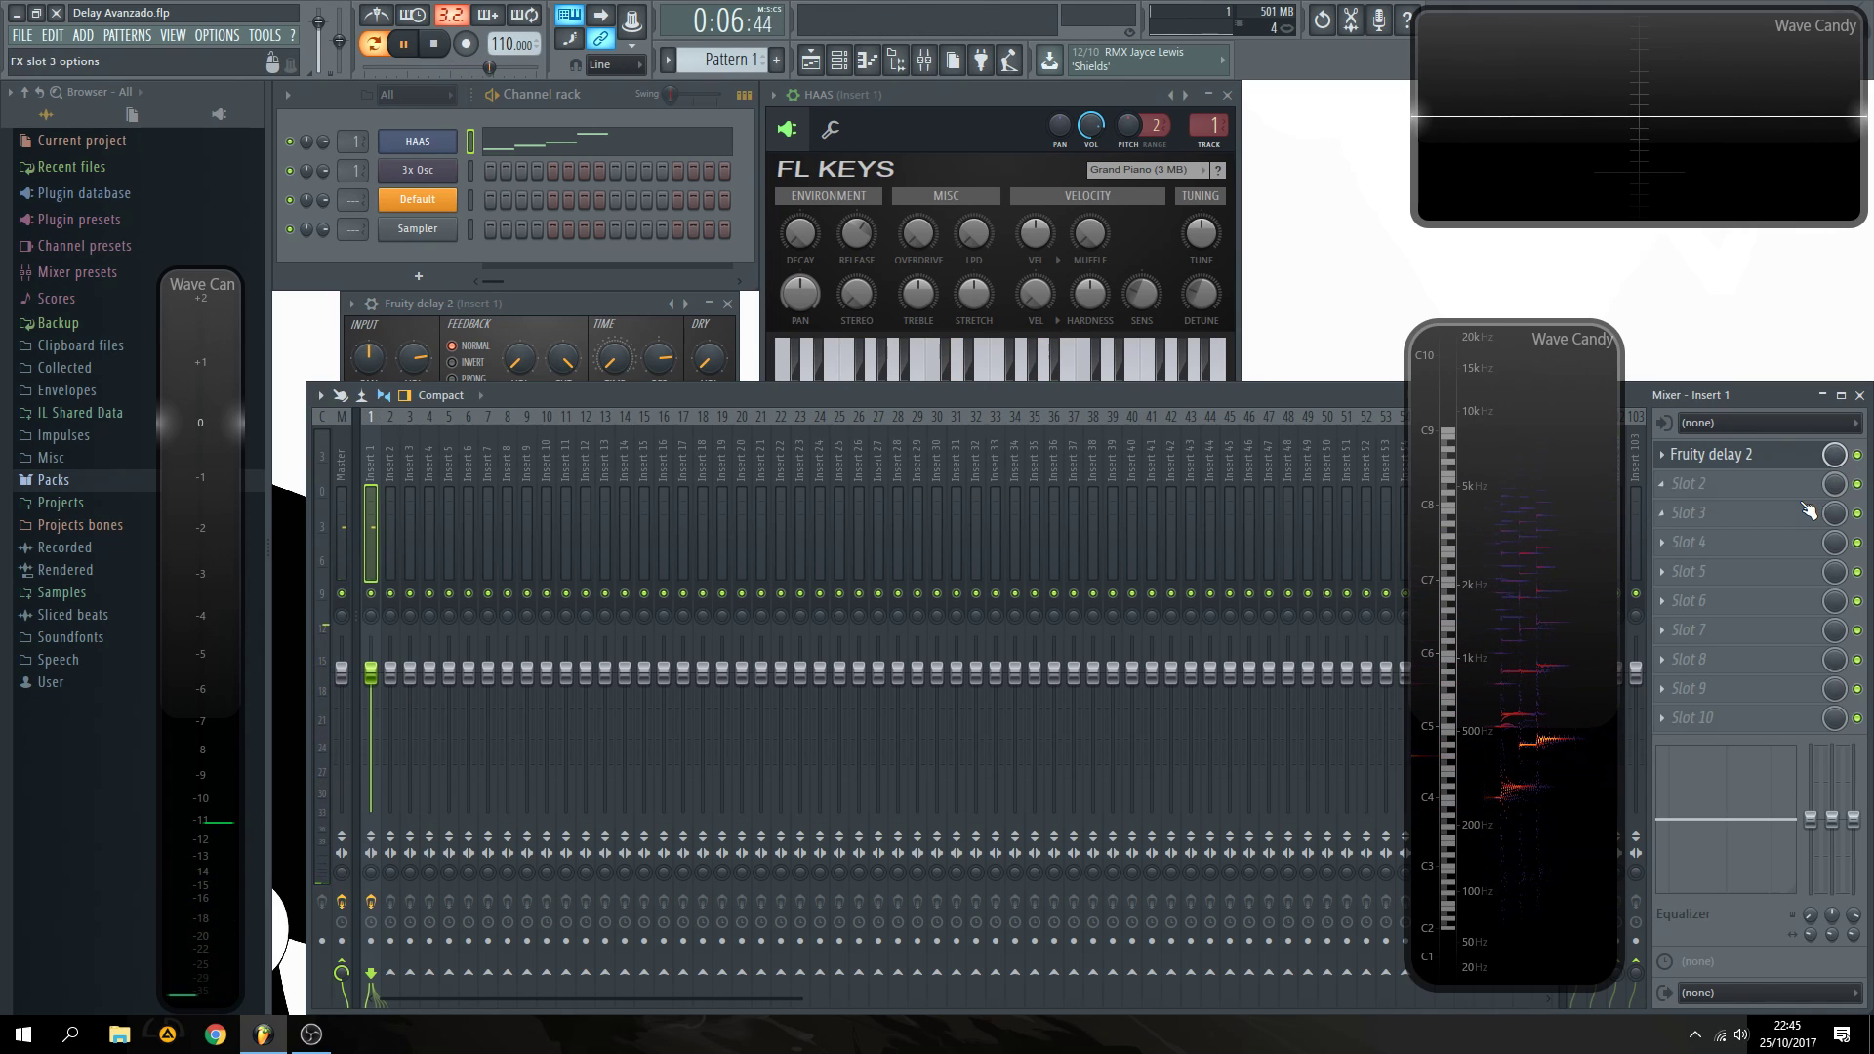
{"action": "left_click", "coordinate": [617, 305]}
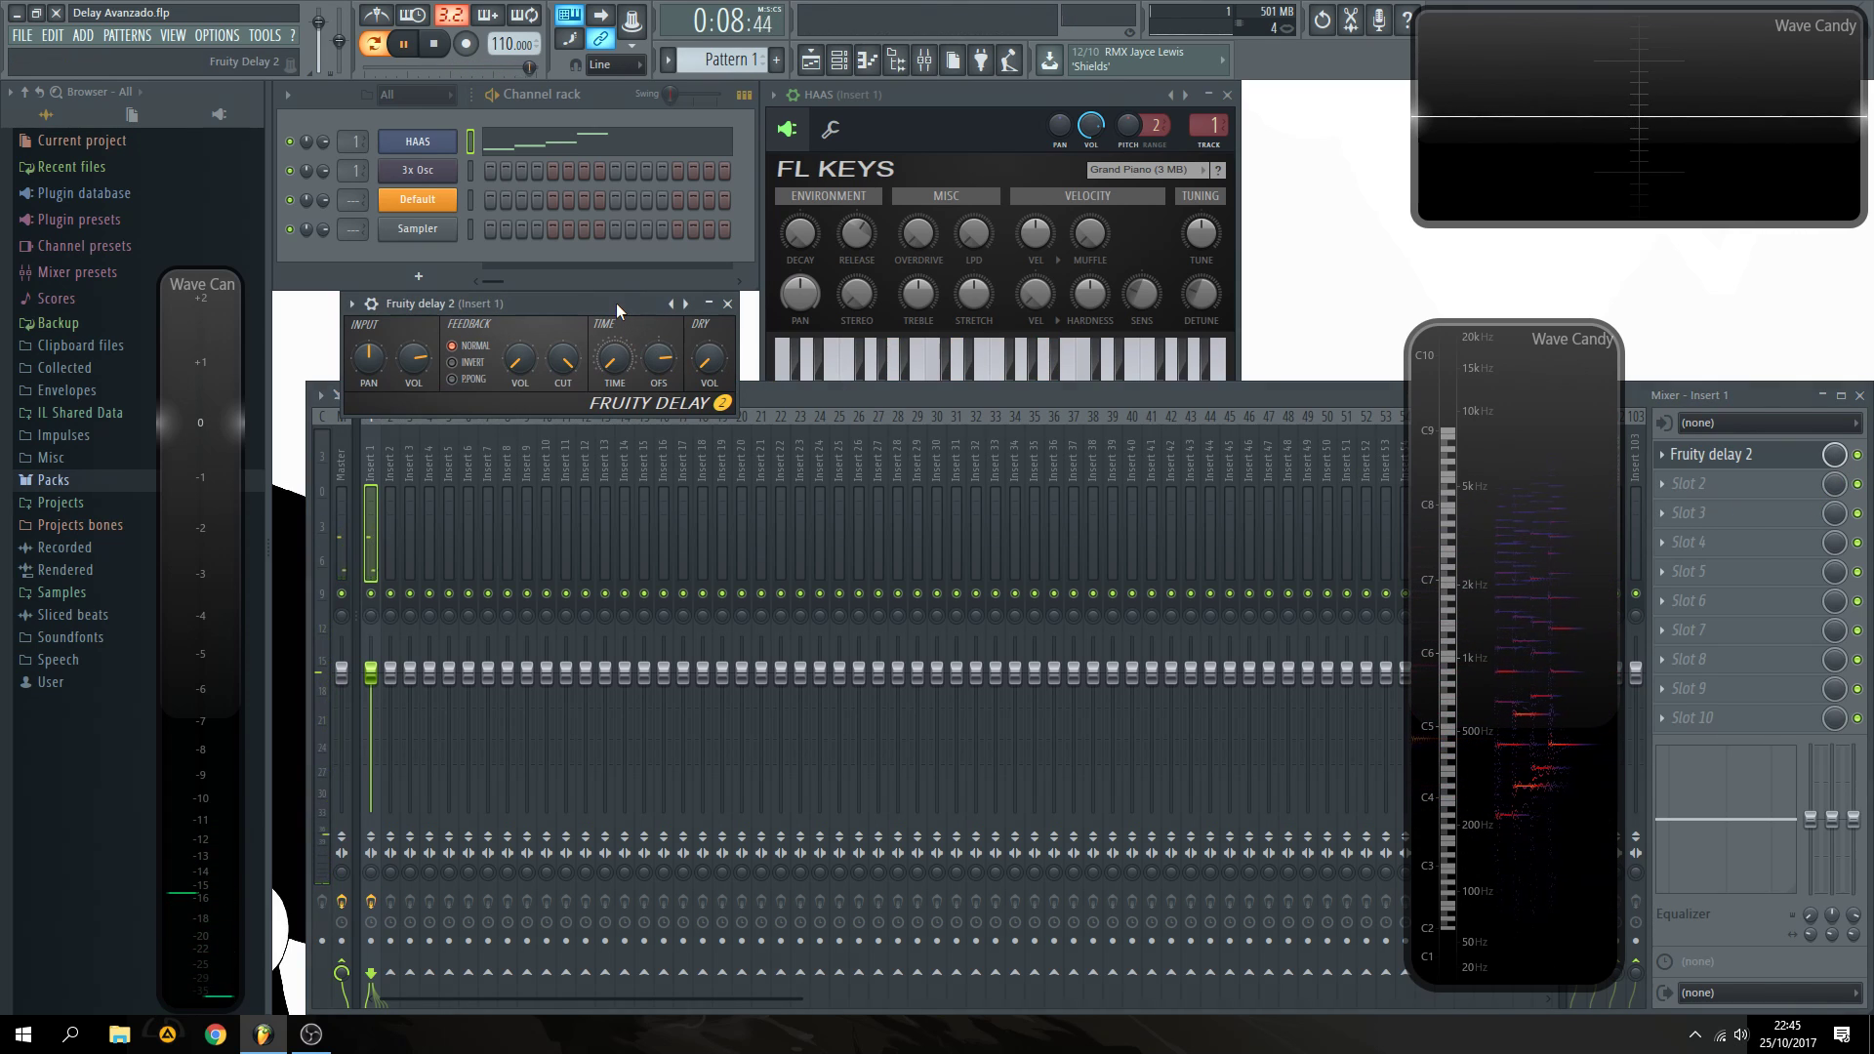
{"action": "key", "text": "space"}
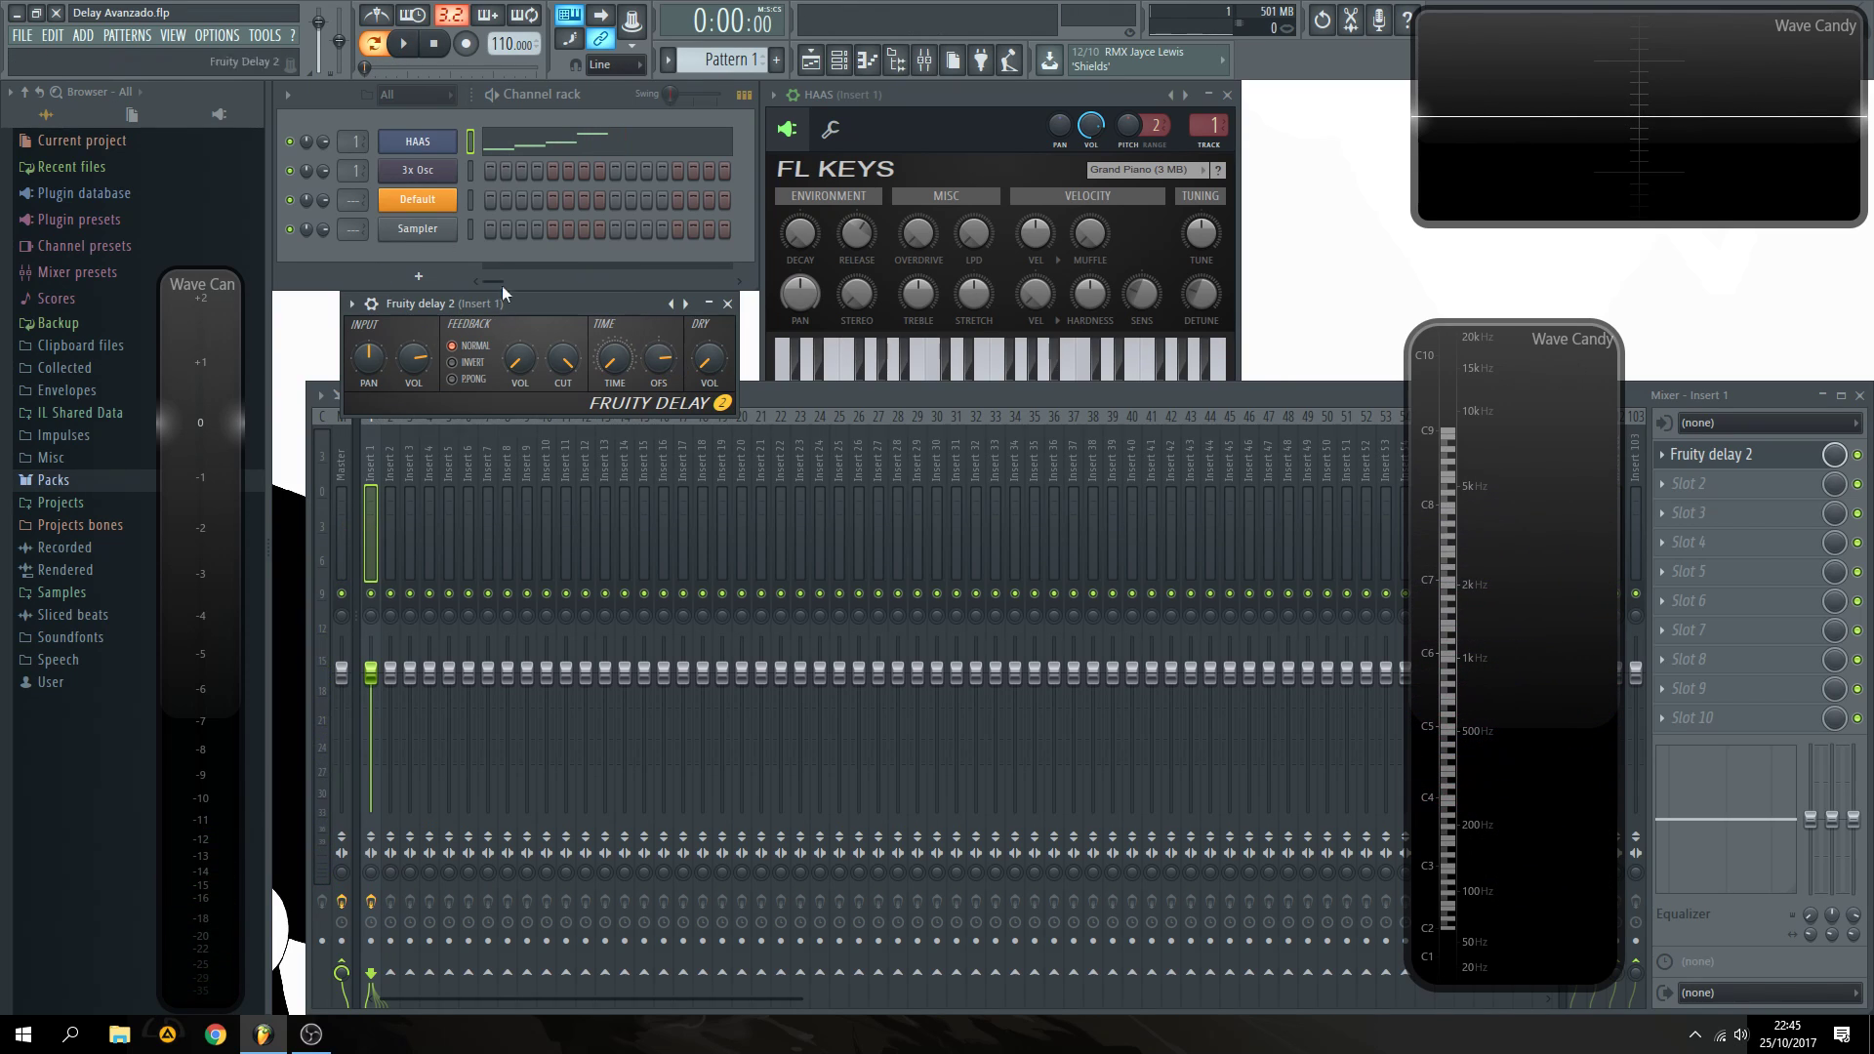
- Increase the time offset by a larger amount and play Pattern 1 twice to hear the separation between channels
{"action": "left_click_drag", "start_coordinate": [662, 367], "coordinate": [662, 344]}
{"action": "key", "text": "space"}
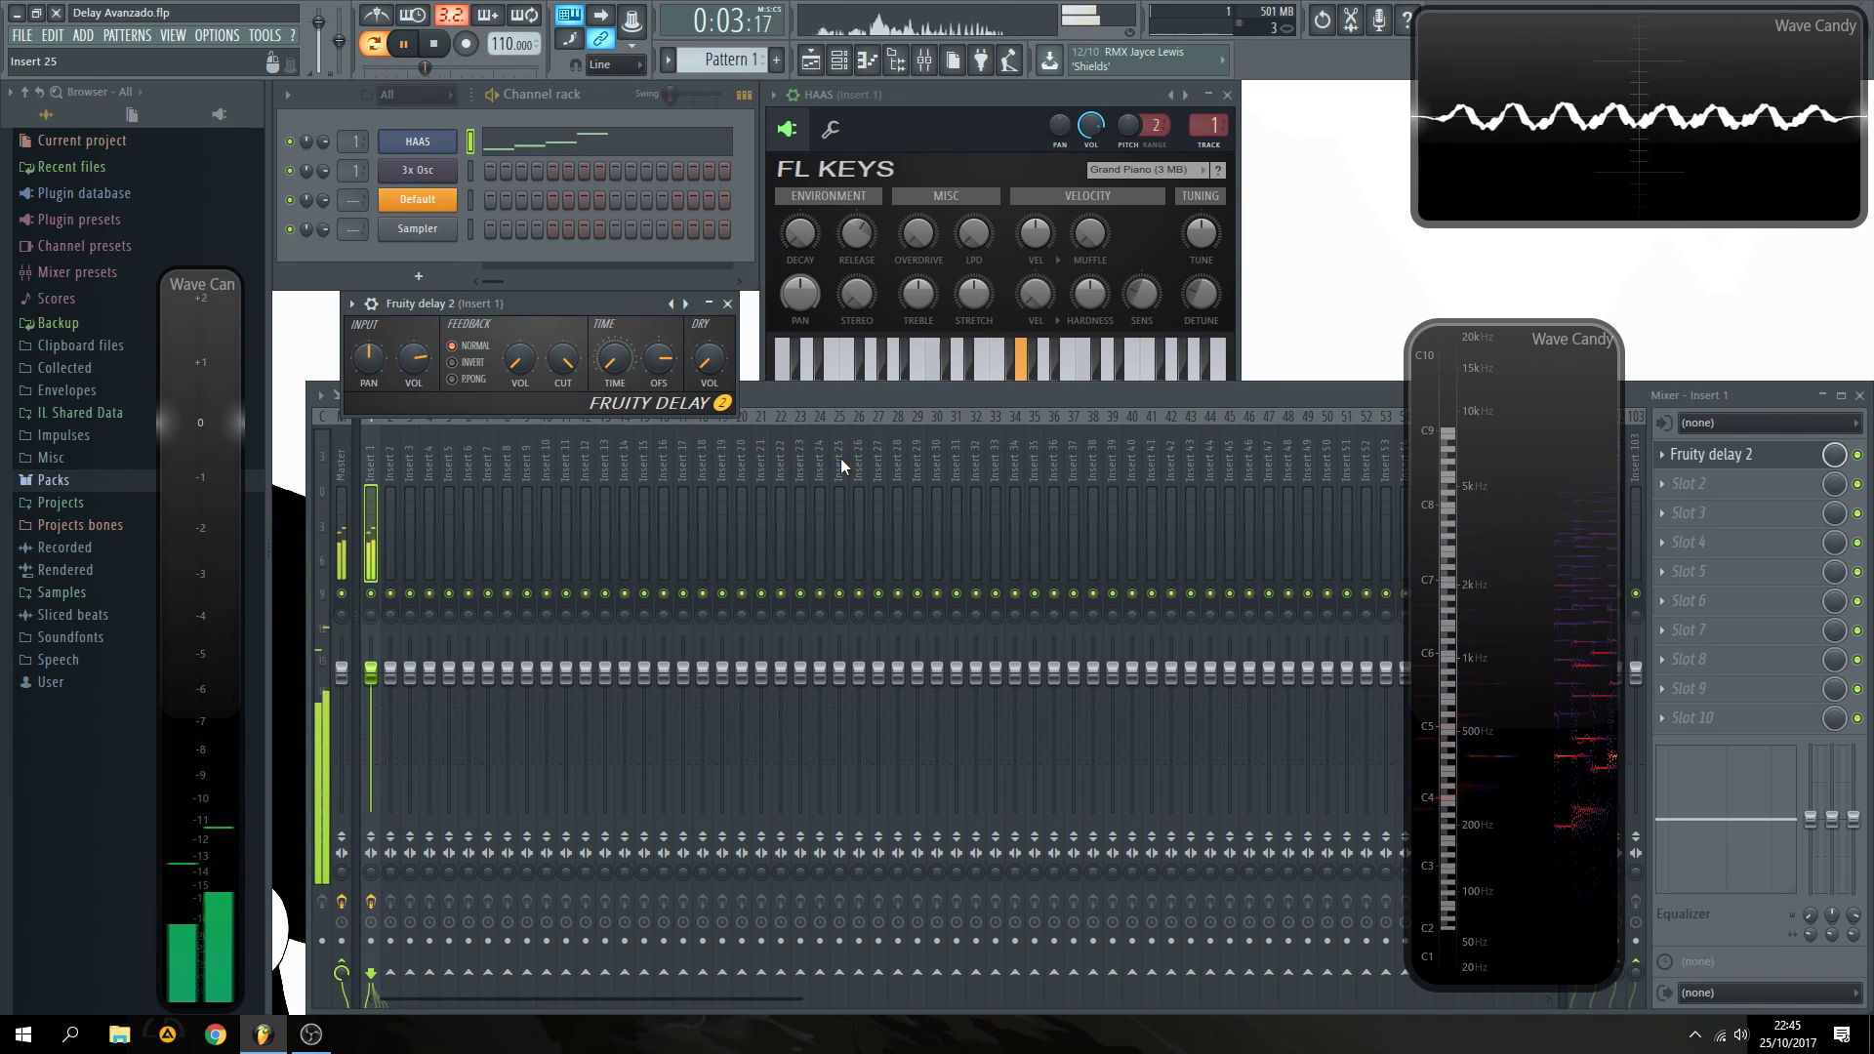
{"action": "key", "text": "space"}
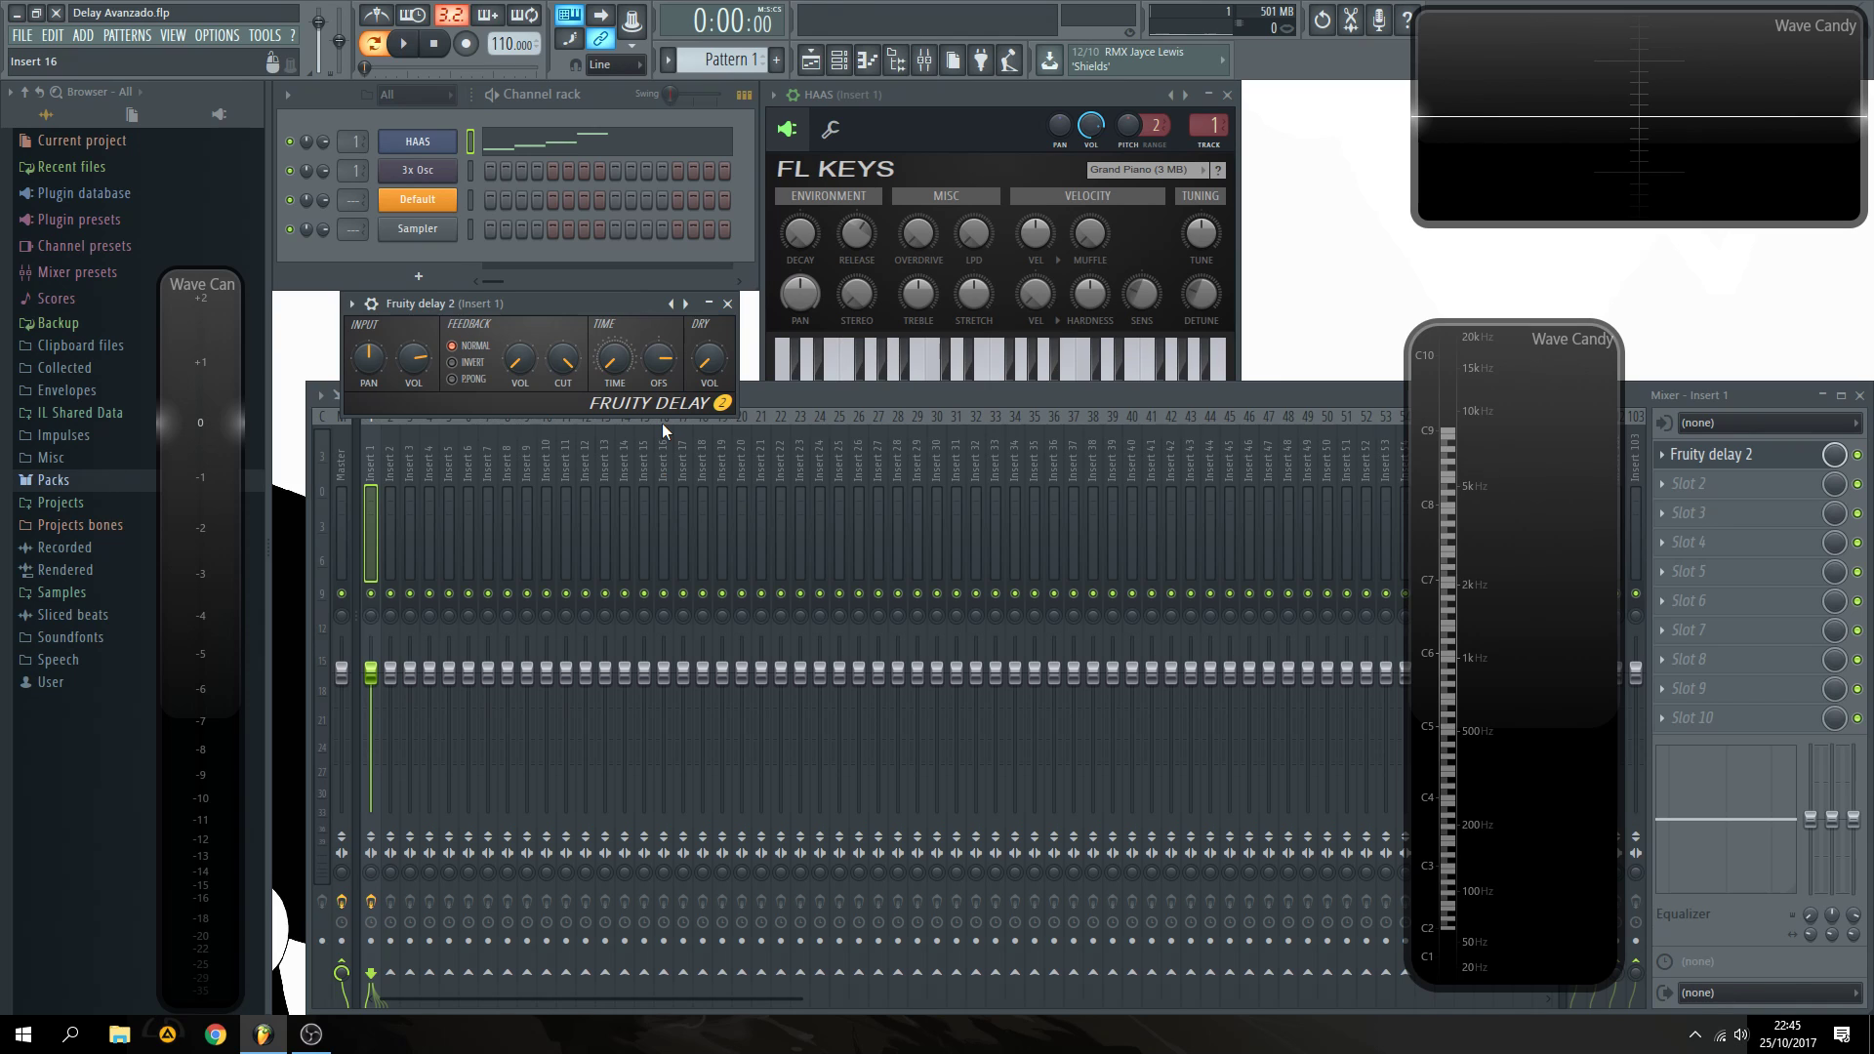
{"action": "key", "text": "space"}
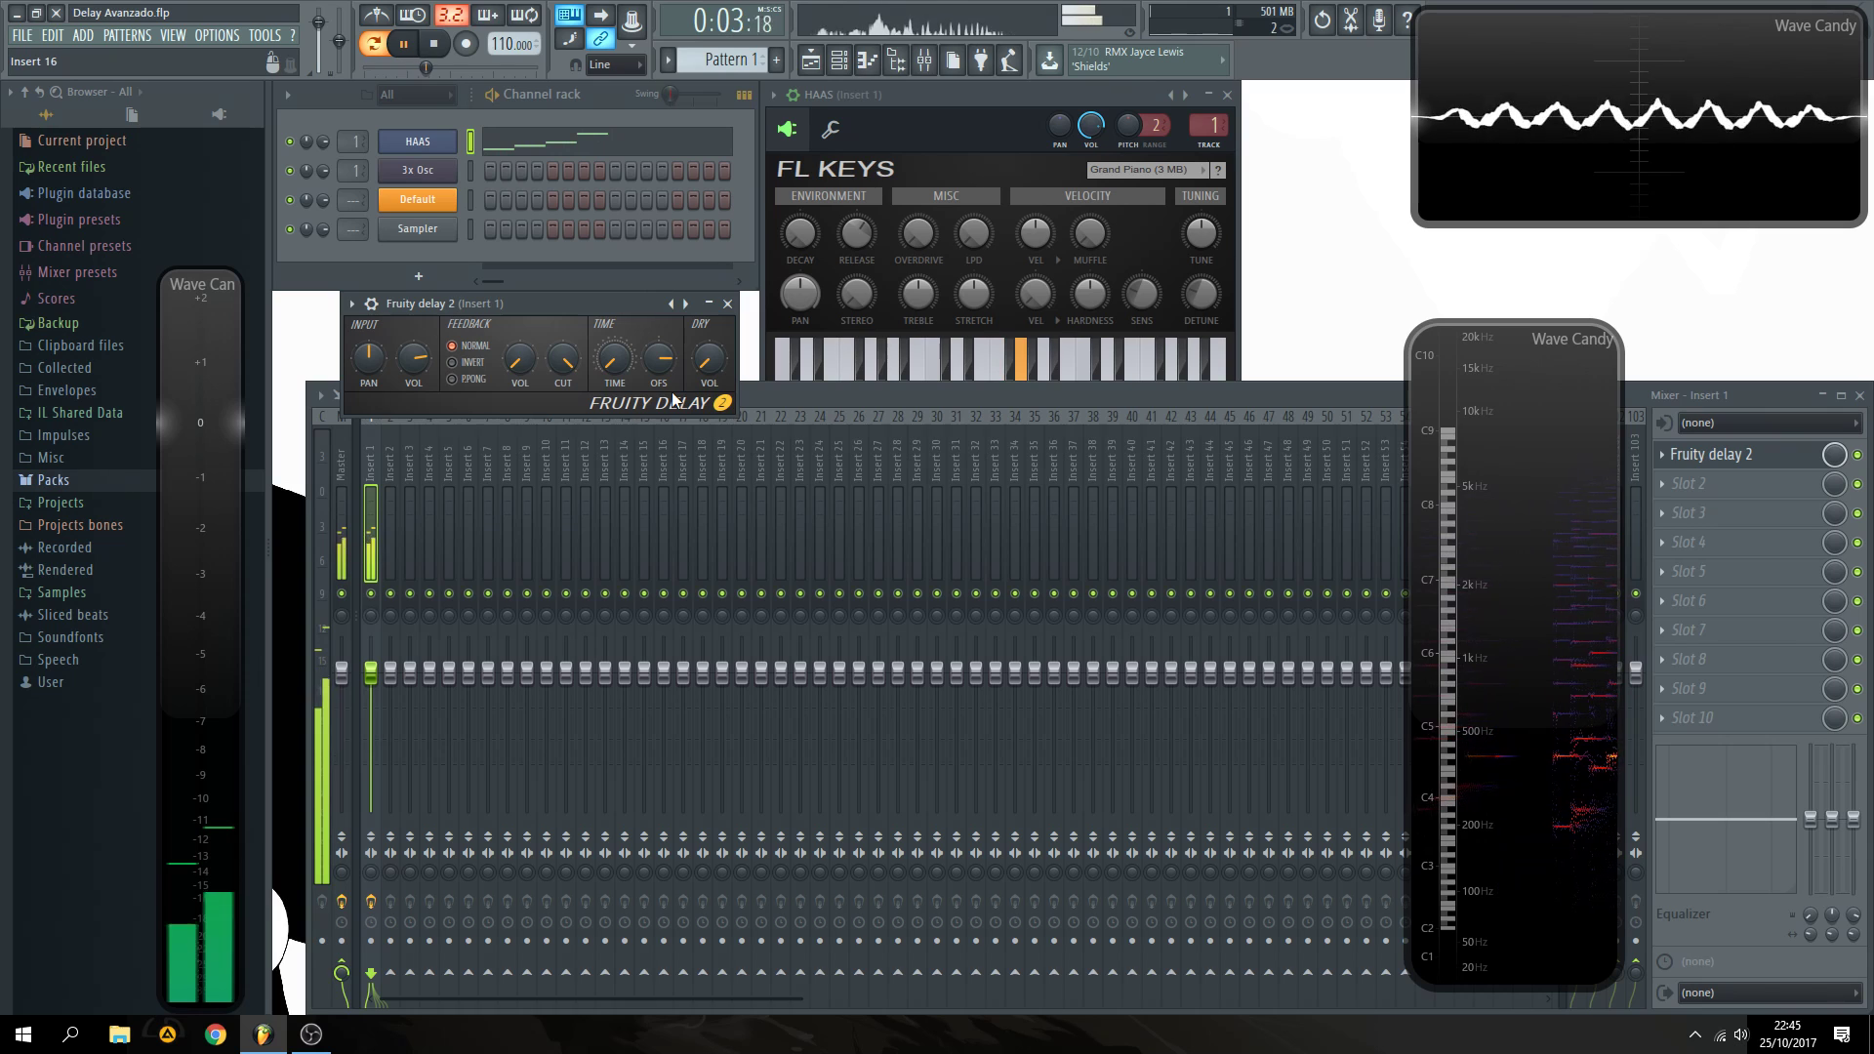
- Adjust the time offset to 60.5 ms right during playback, then to 90.9 ms right, and replay Pattern 1
{"action": "left_click_drag", "start_coordinate": [666, 357], "coordinate": [668, 364]}
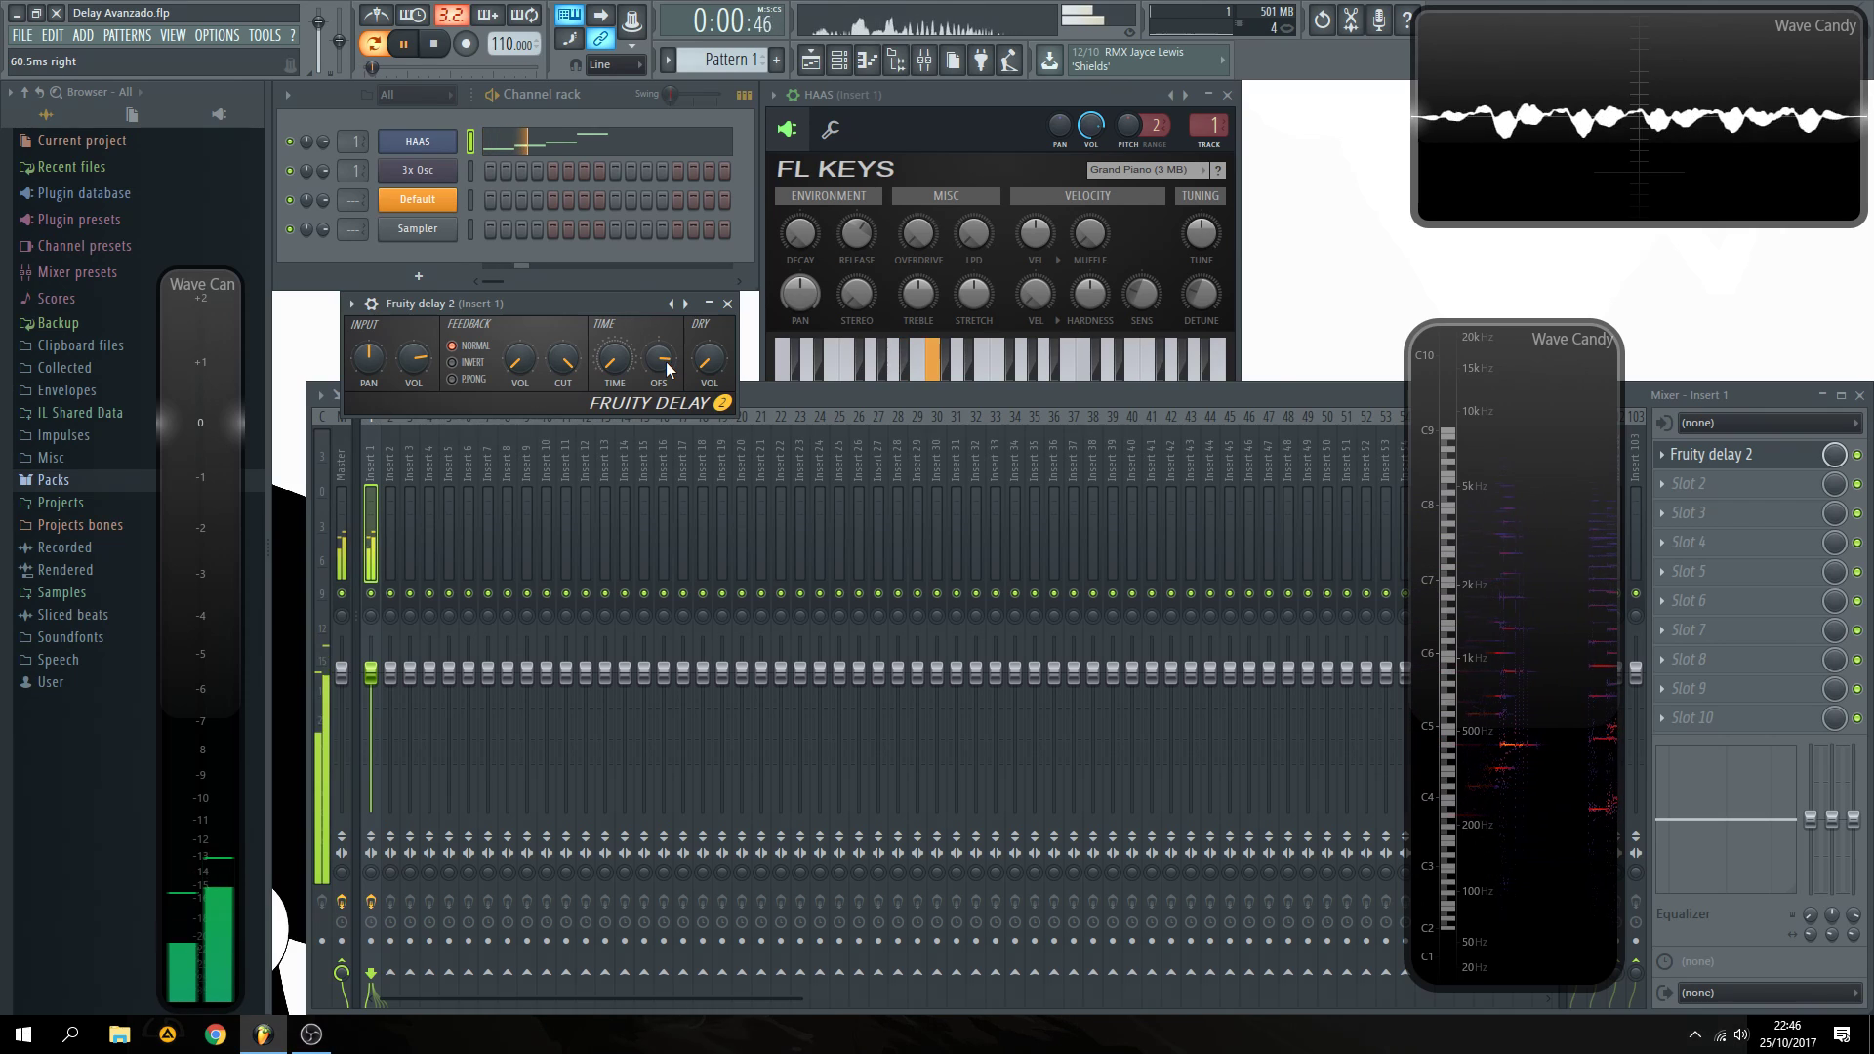
{"action": "key", "text": "space"}
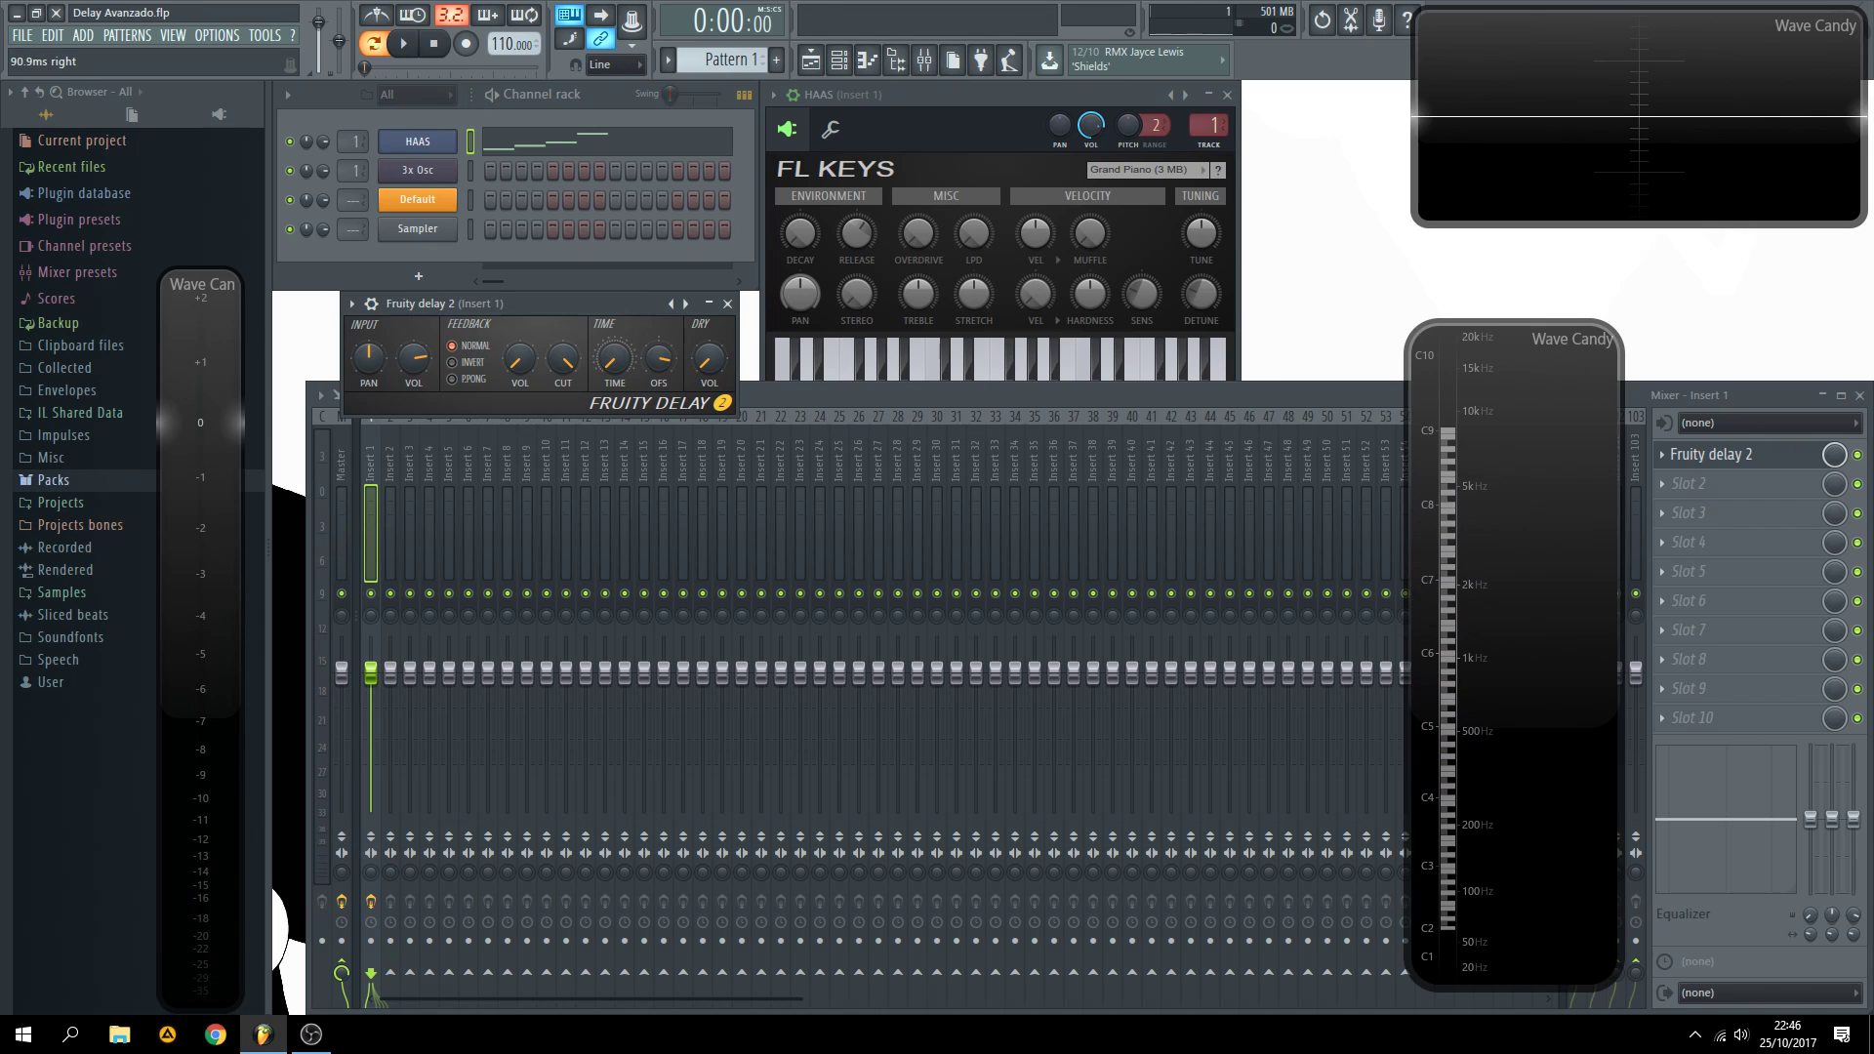
{"action": "key", "text": "space"}
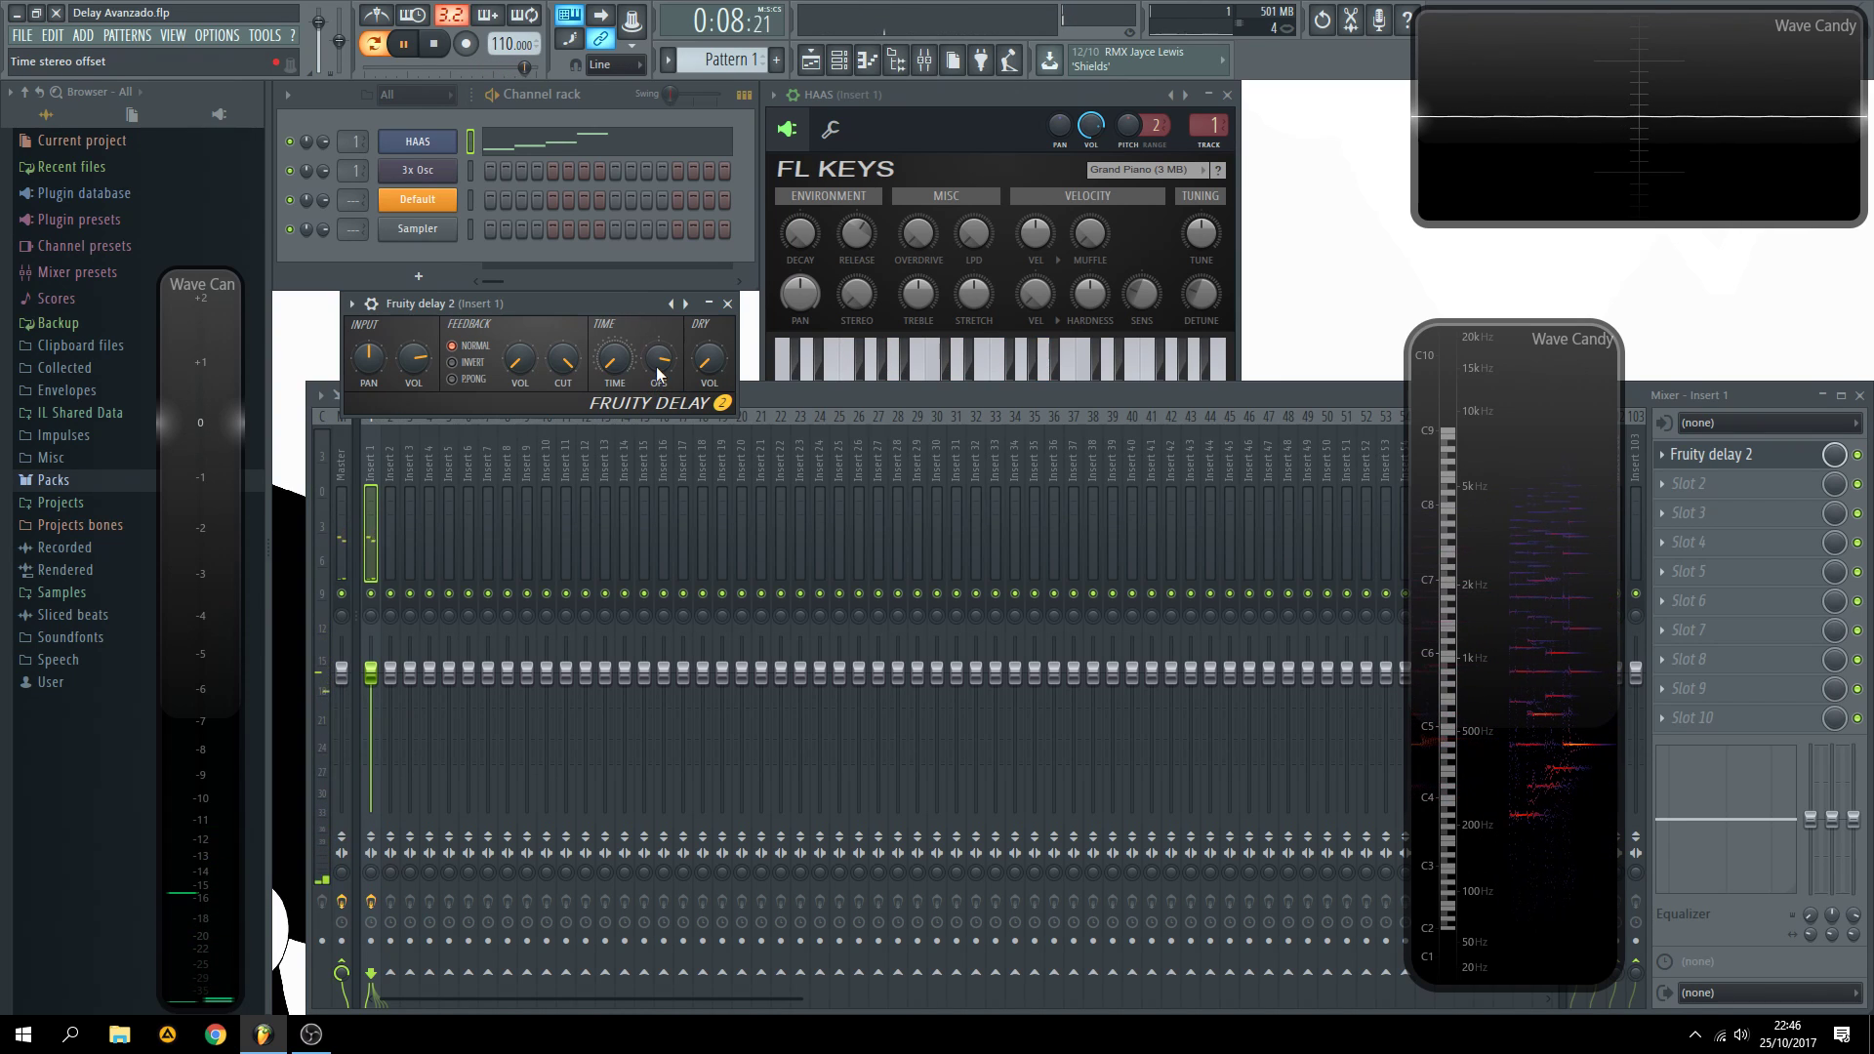
- Set the time offset to 125.9 ms right and play Pattern 1
{"action": "key", "text": "space"}
{"action": "left_click_drag", "start_coordinate": [661, 365], "coordinate": [662, 374]}
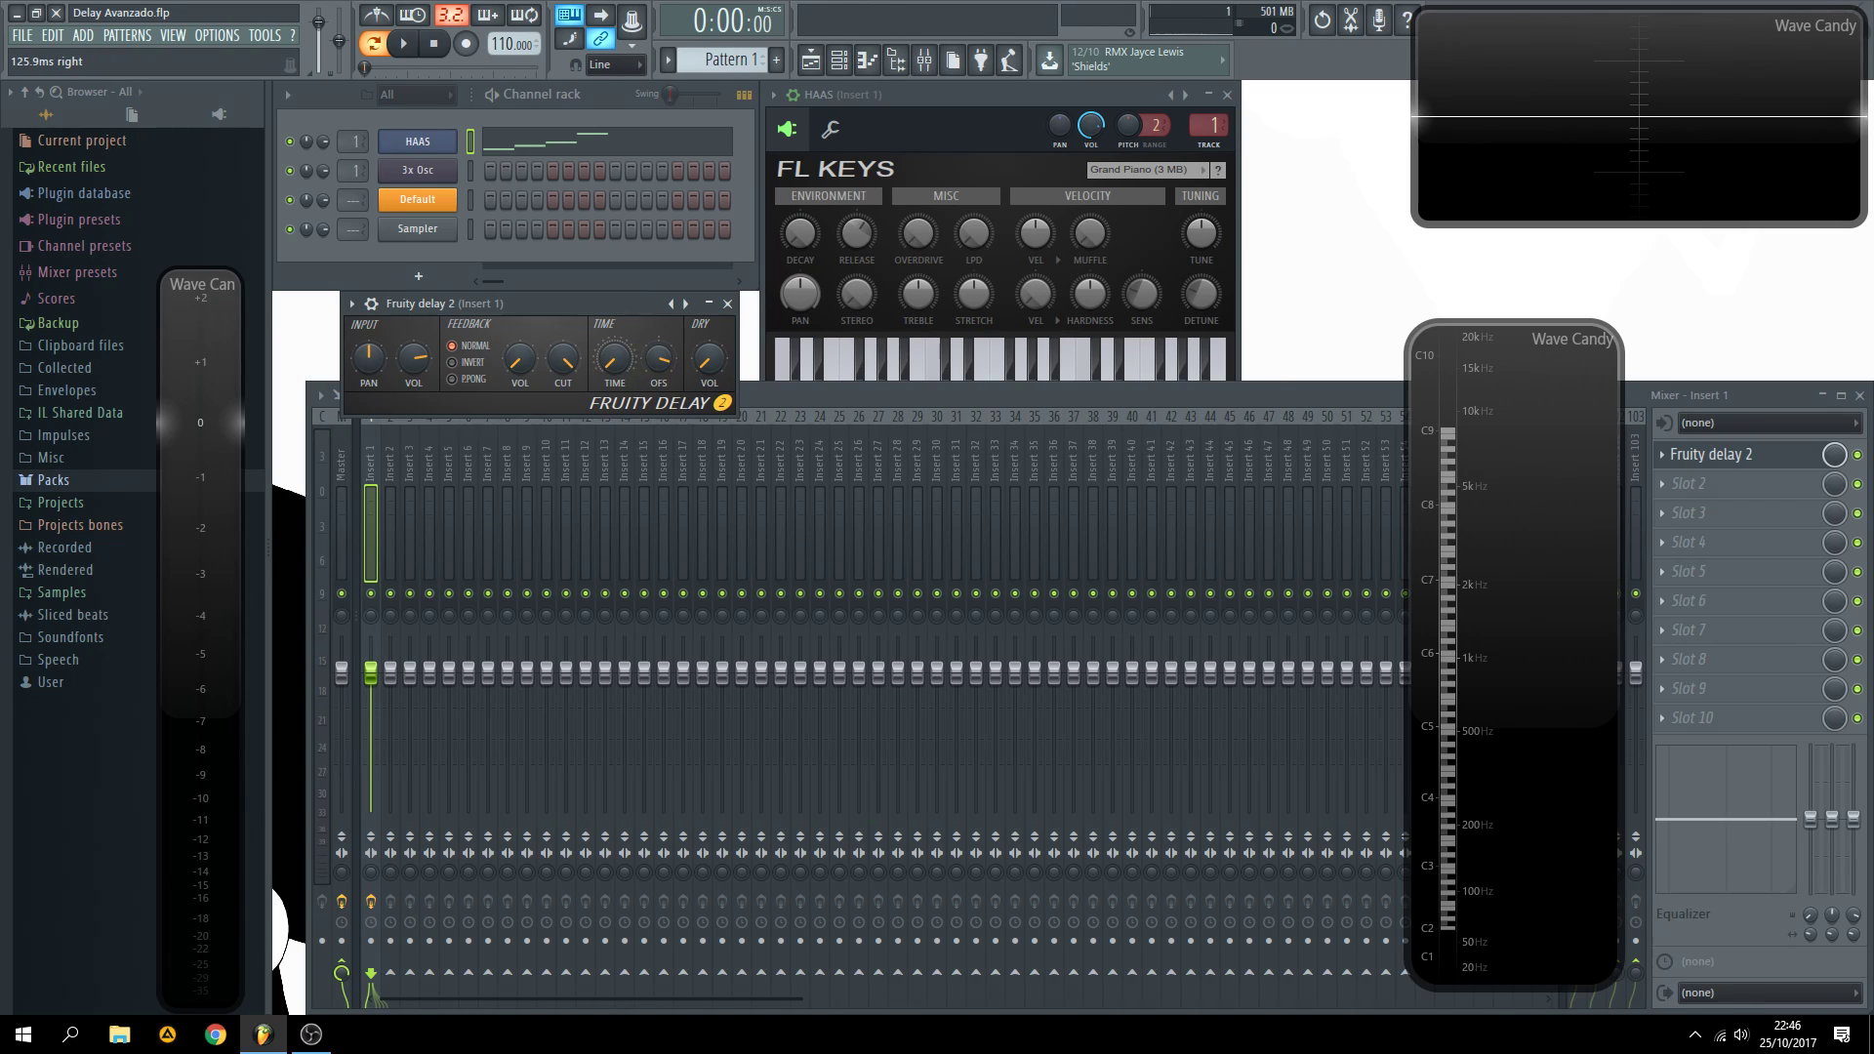
{"action": "key", "text": "space"}
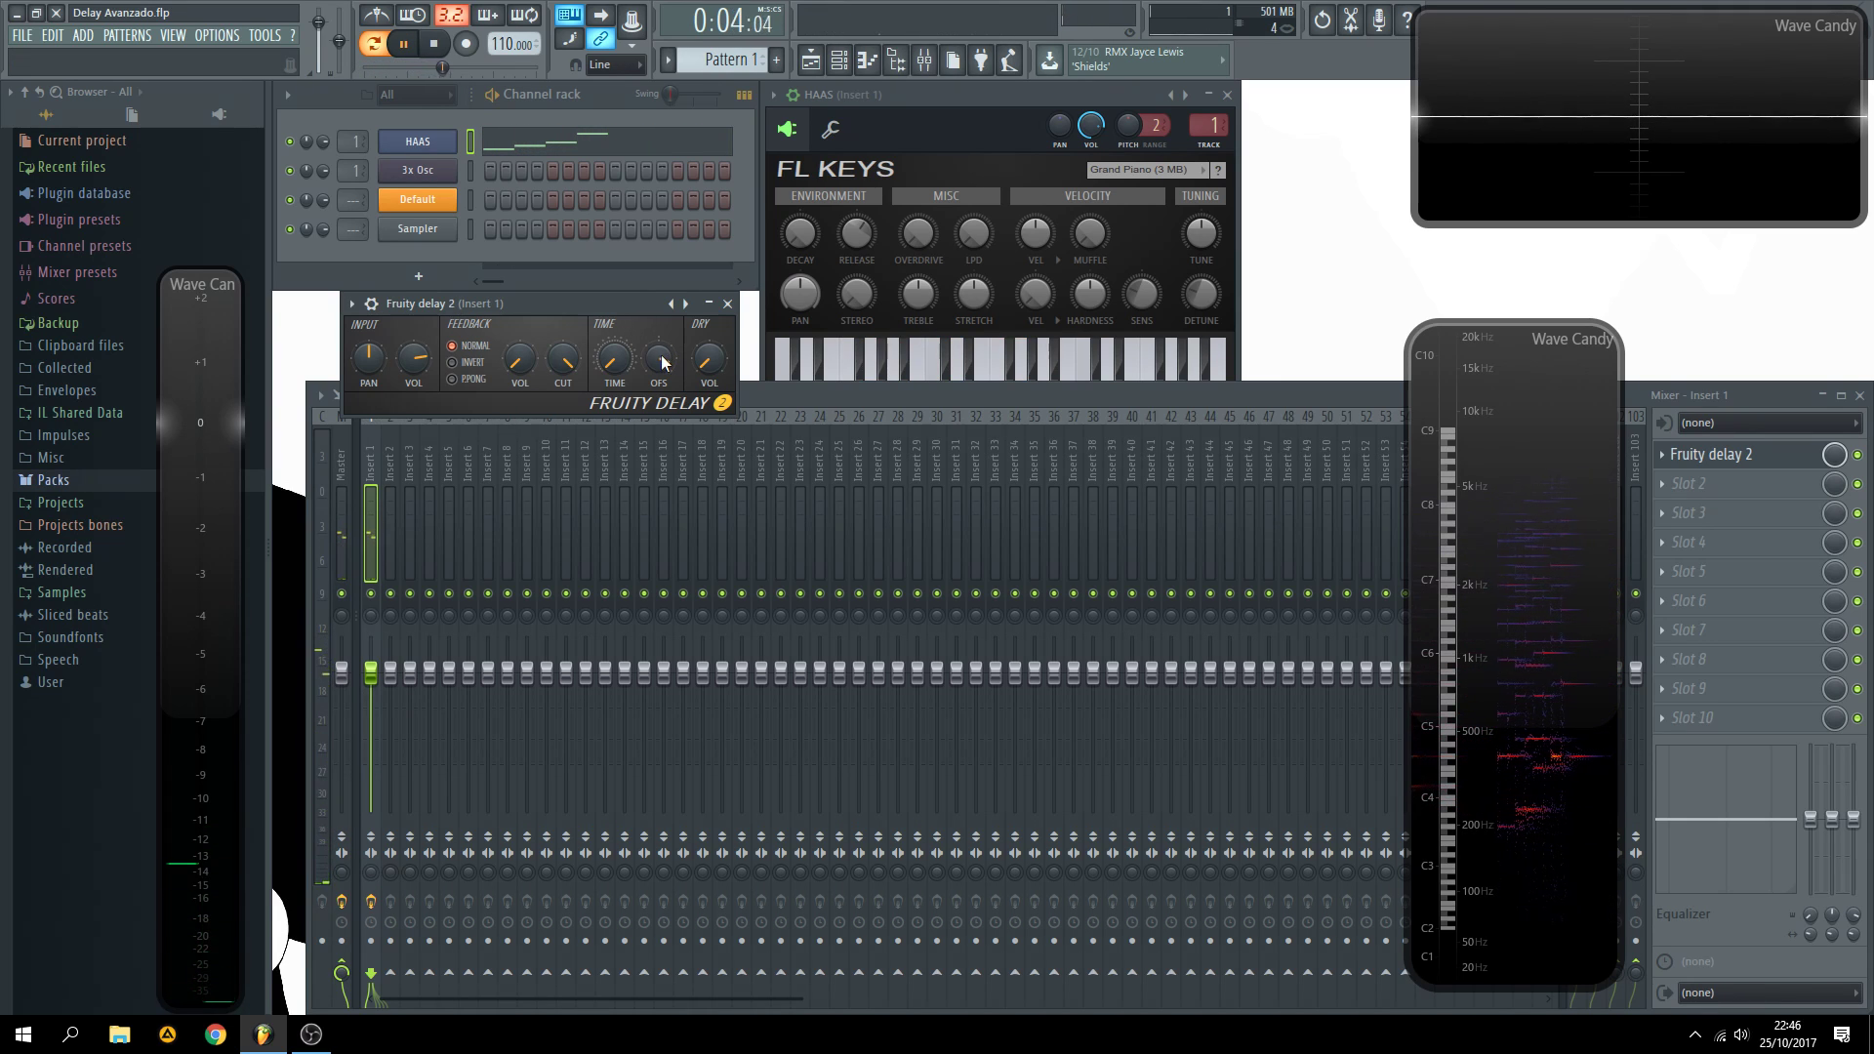
- Set the delay time to 0:29 with the time offset centred, and play Pattern 1 while raising the dry volume
{"action": "key", "text": "space"}
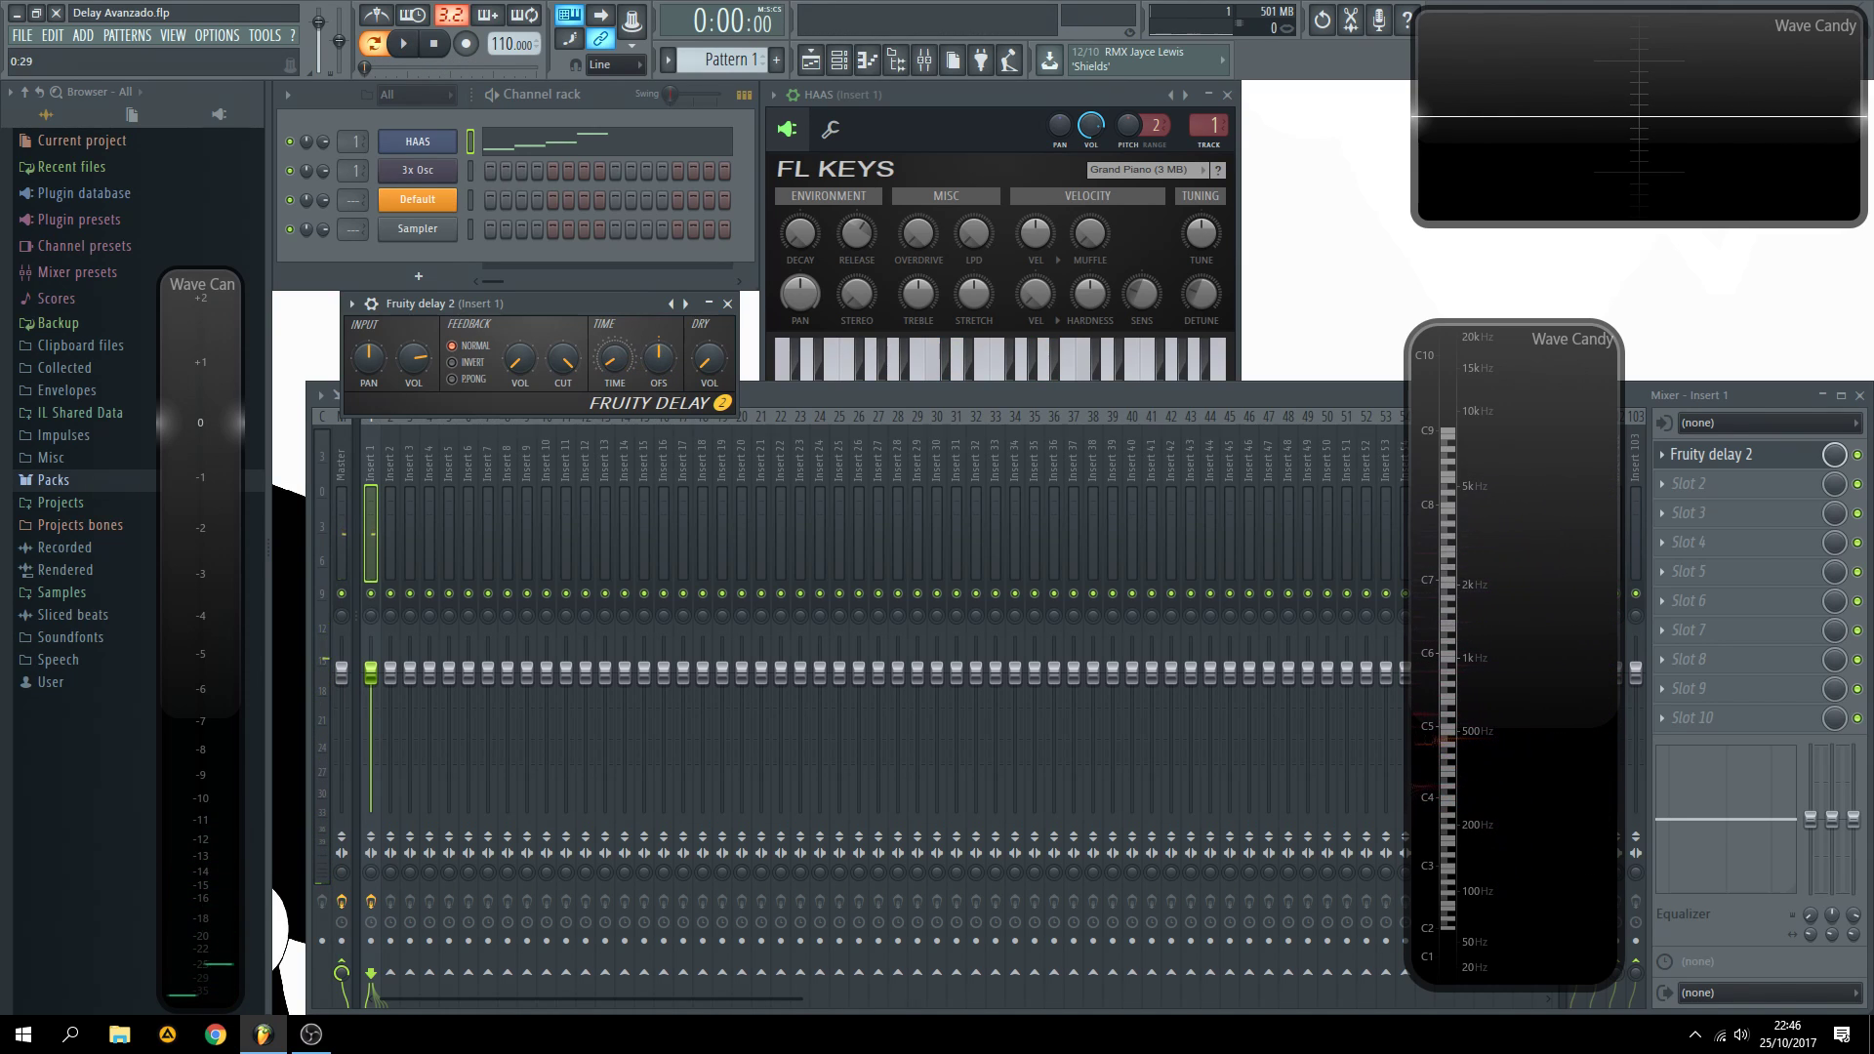
{"action": "key", "text": "space"}
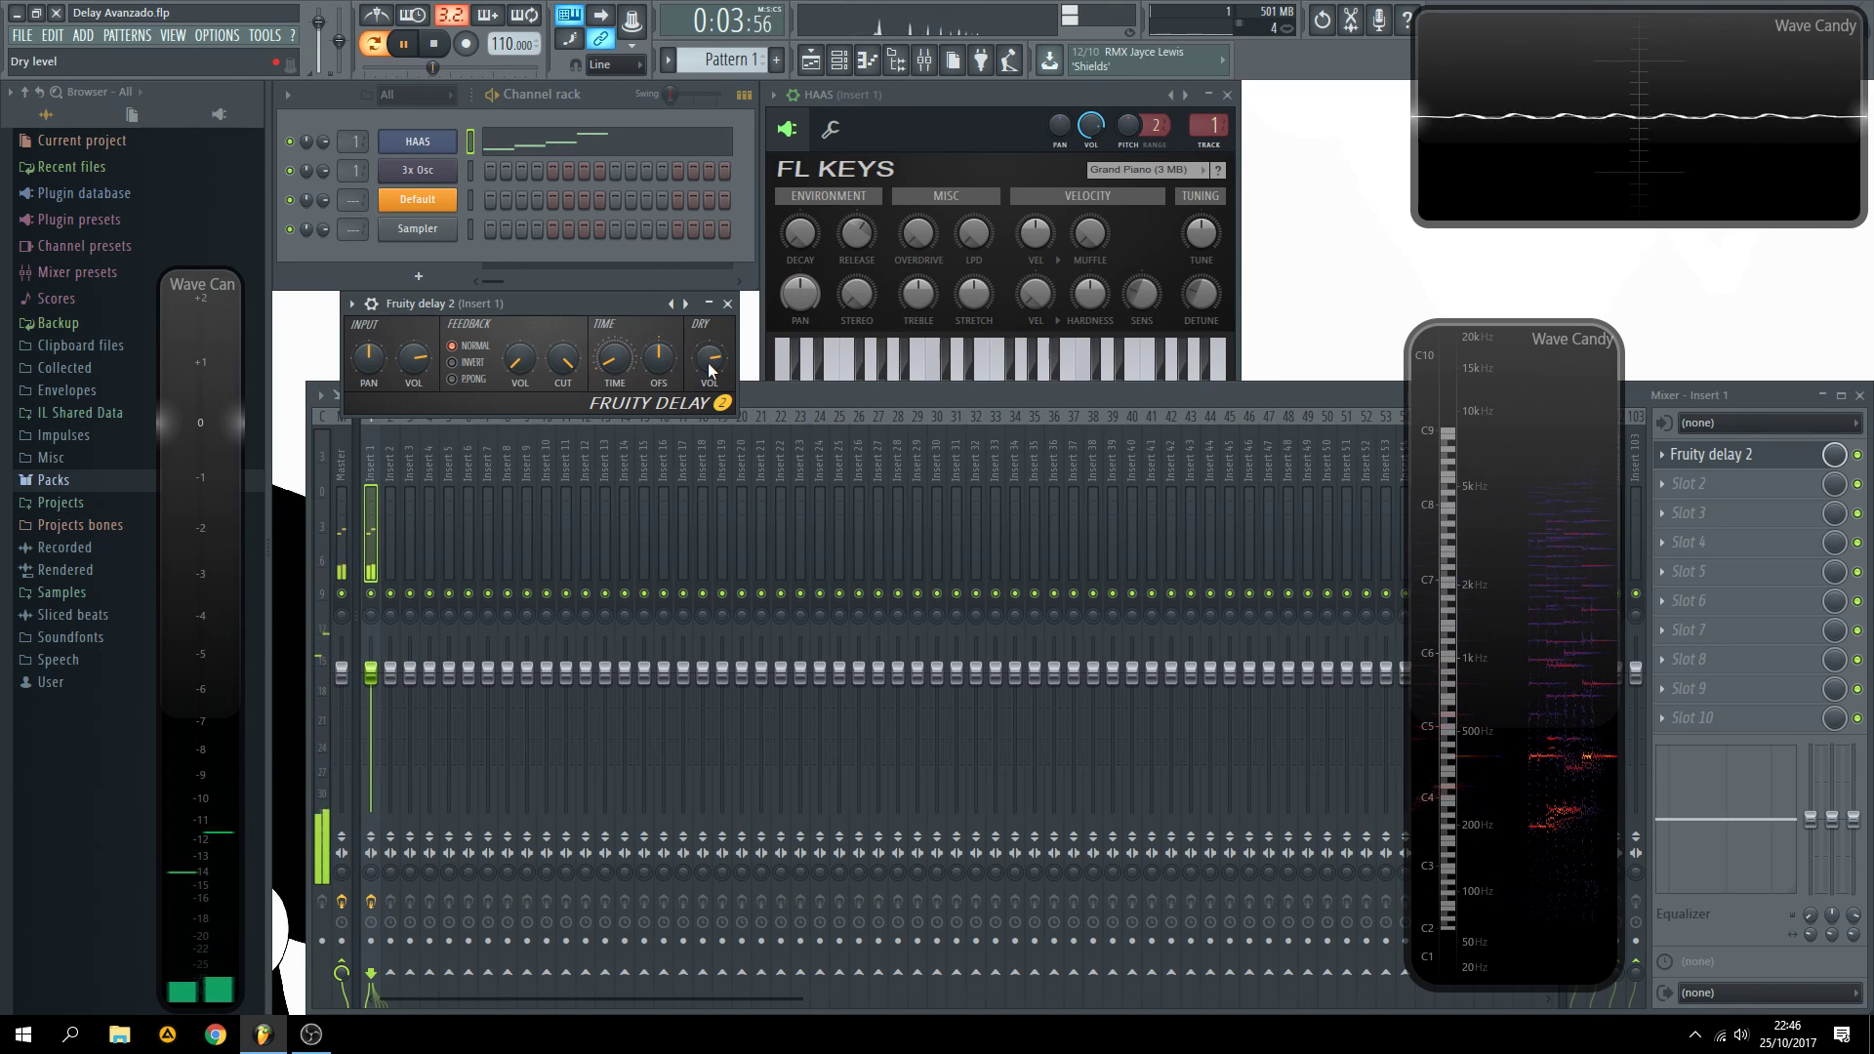
- Turn the dry volume fully down and play Pattern 1 with the time offset at 199.4 ms right, then at 222.2 ms right
{"action": "key", "text": "space"}
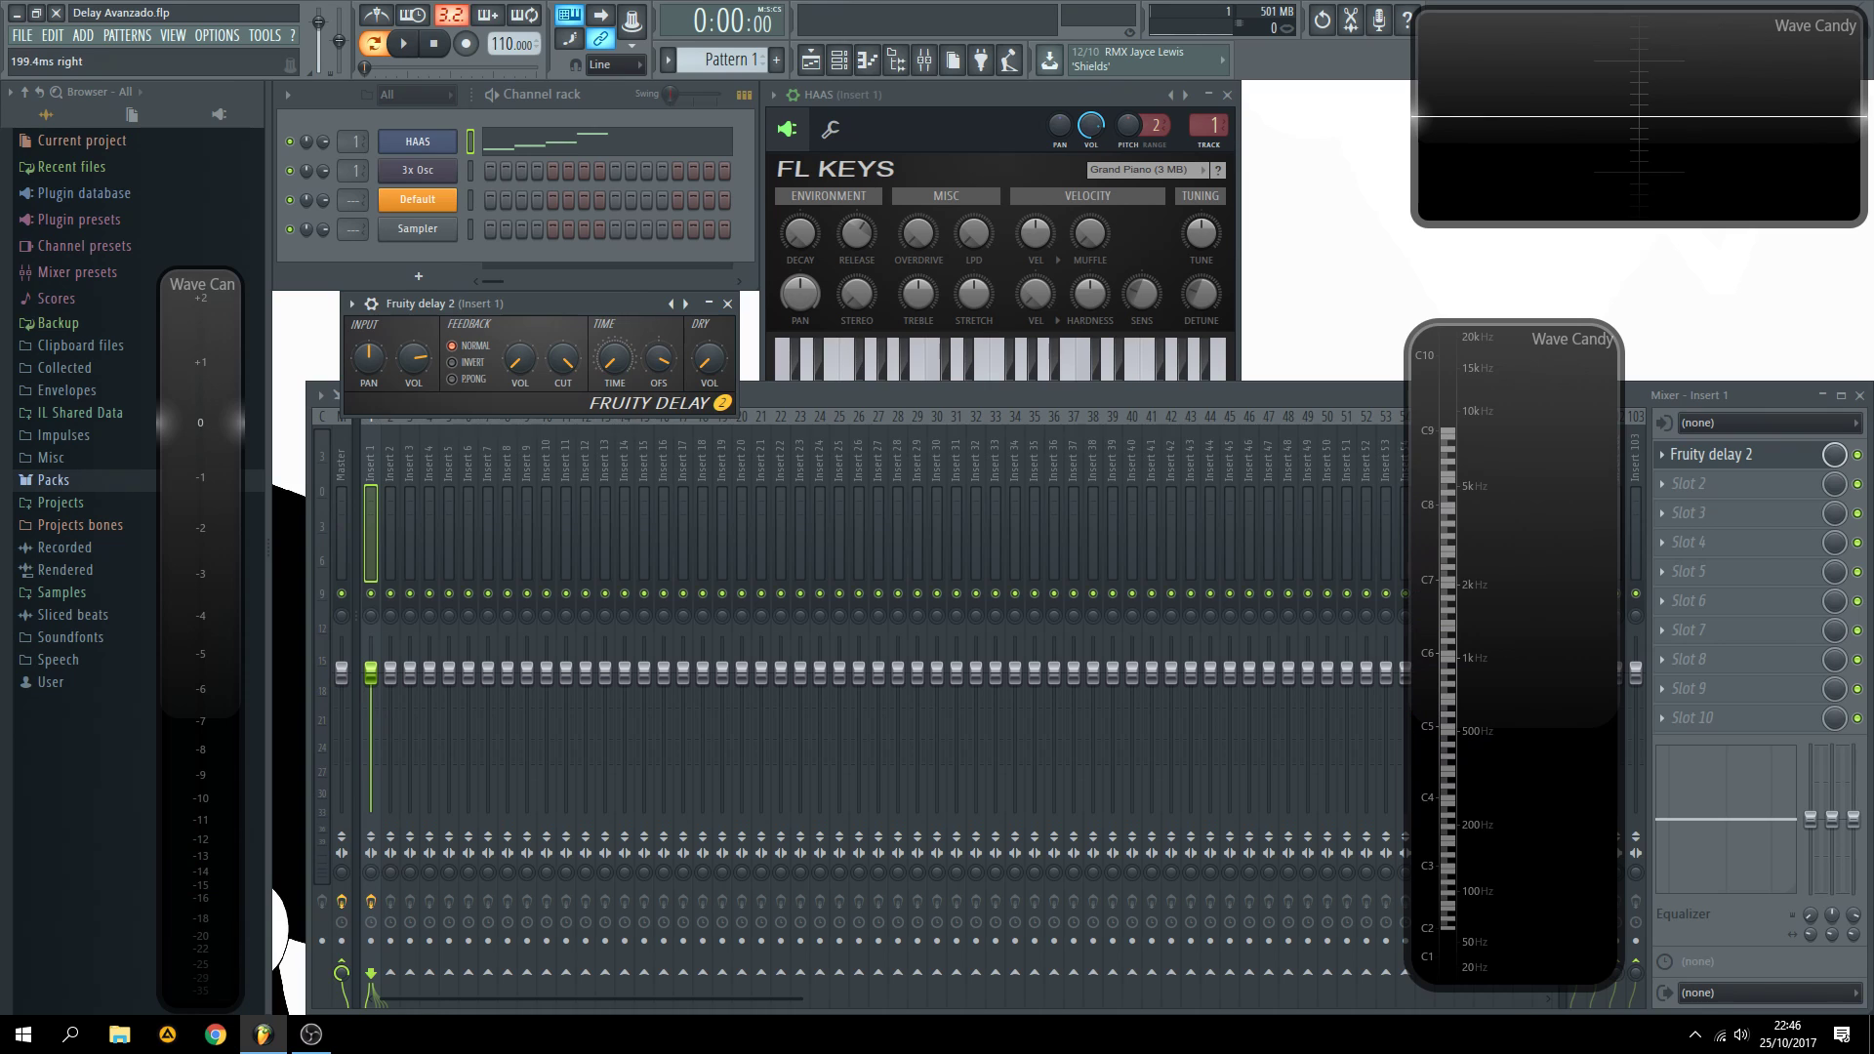
{"action": "key", "text": "space"}
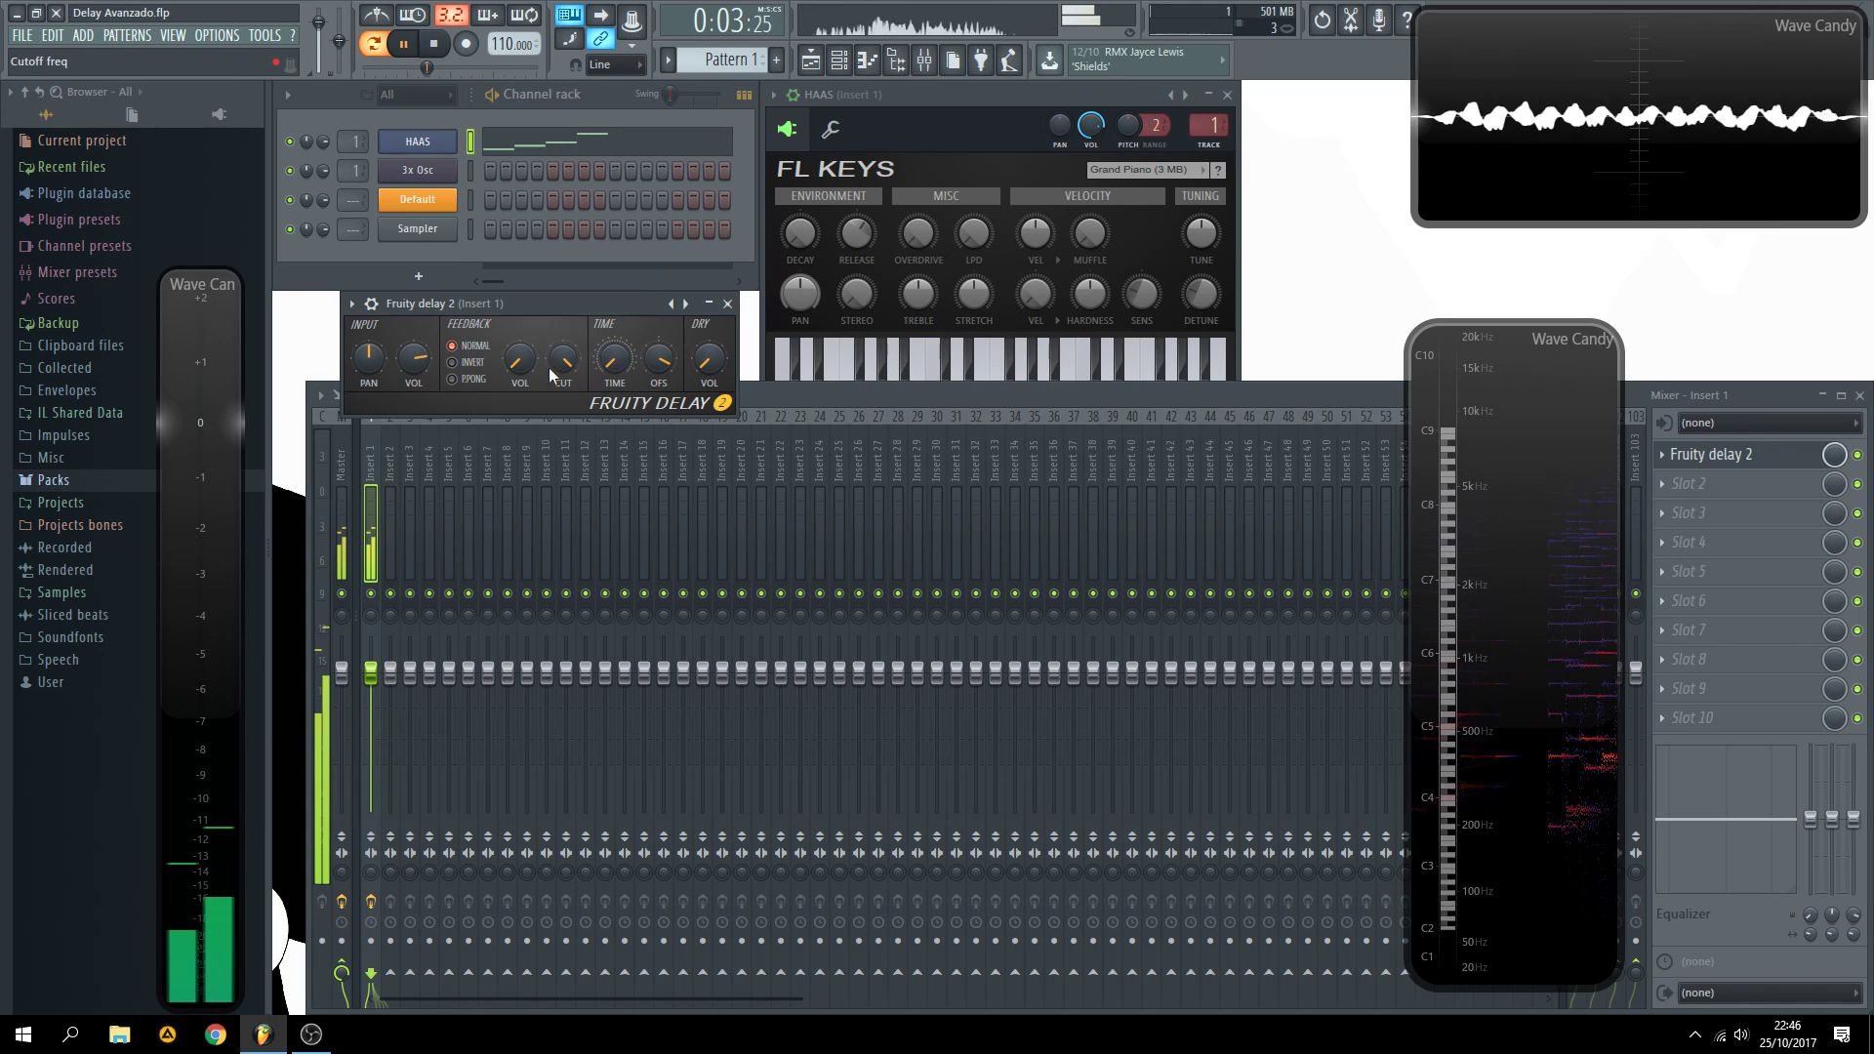
{"action": "left_click_drag", "start_coordinate": [528, 369], "coordinate": [525, 378]}
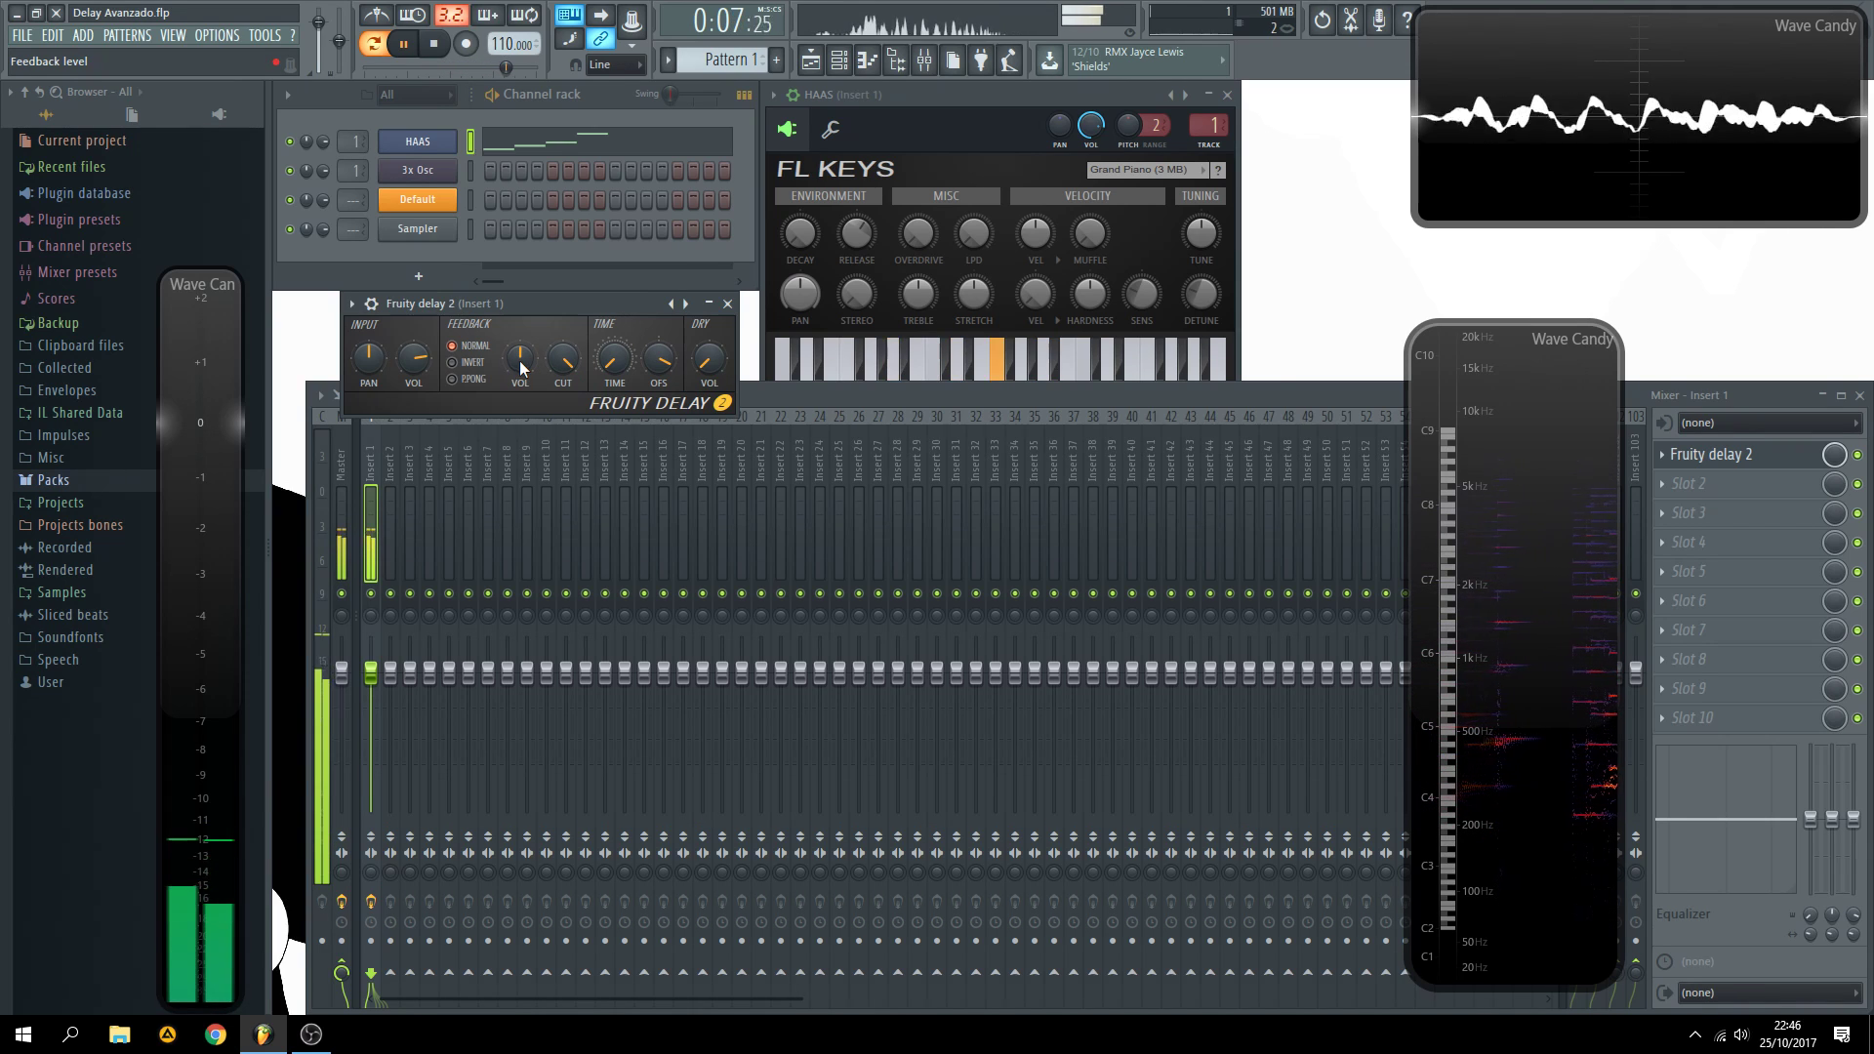
{"action": "key", "text": "space"}
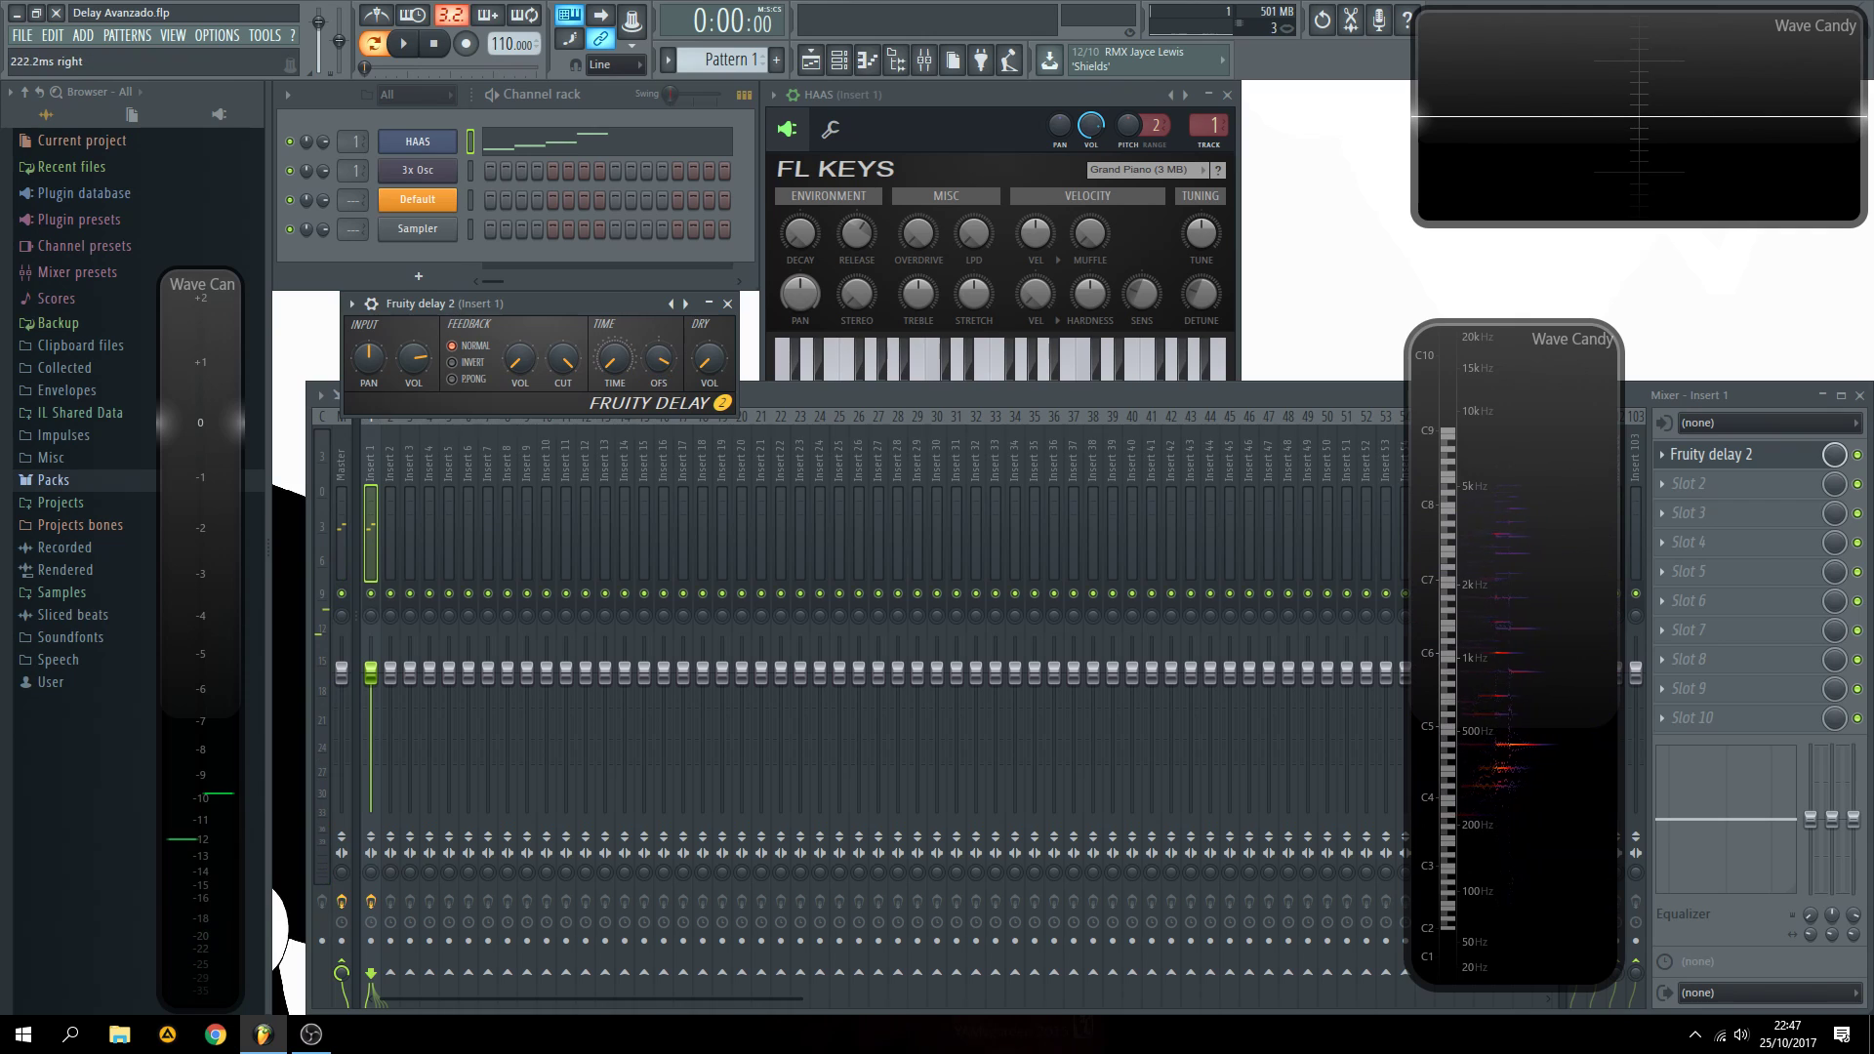
{"action": "key", "text": "space"}
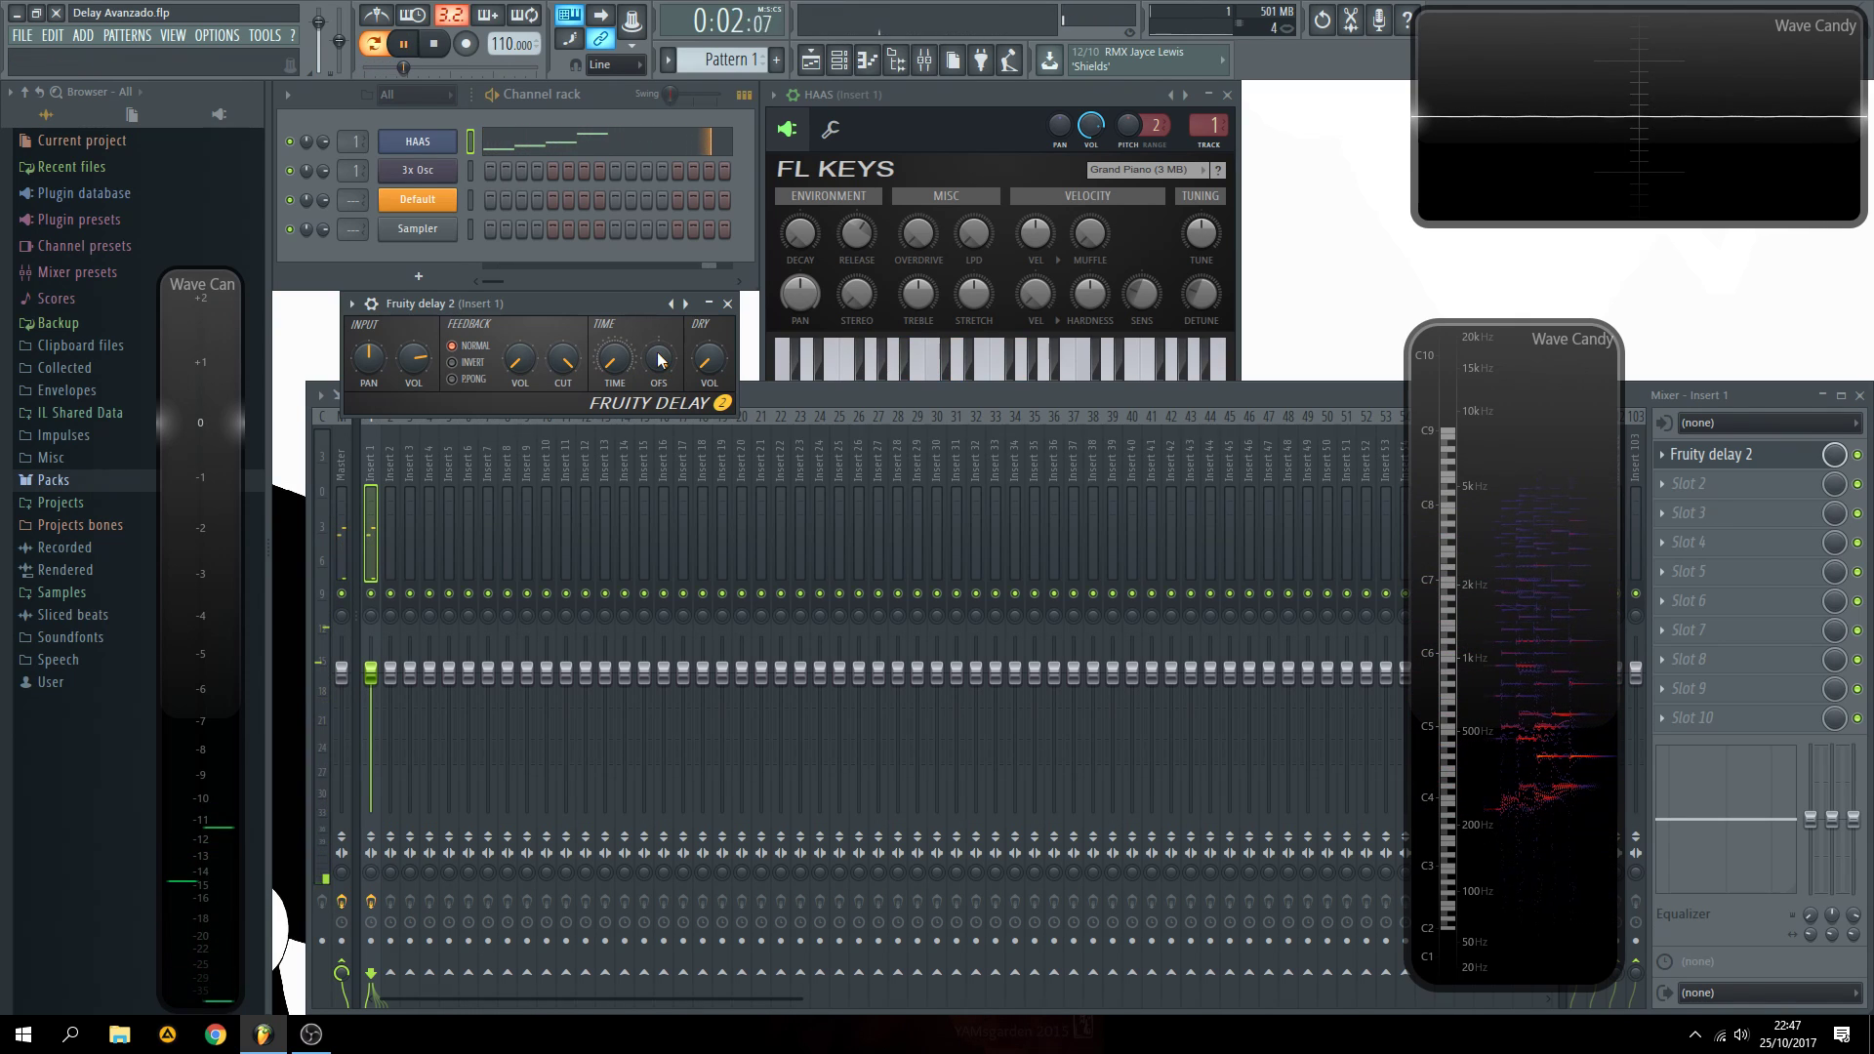
{"action": "key", "text": "space"}
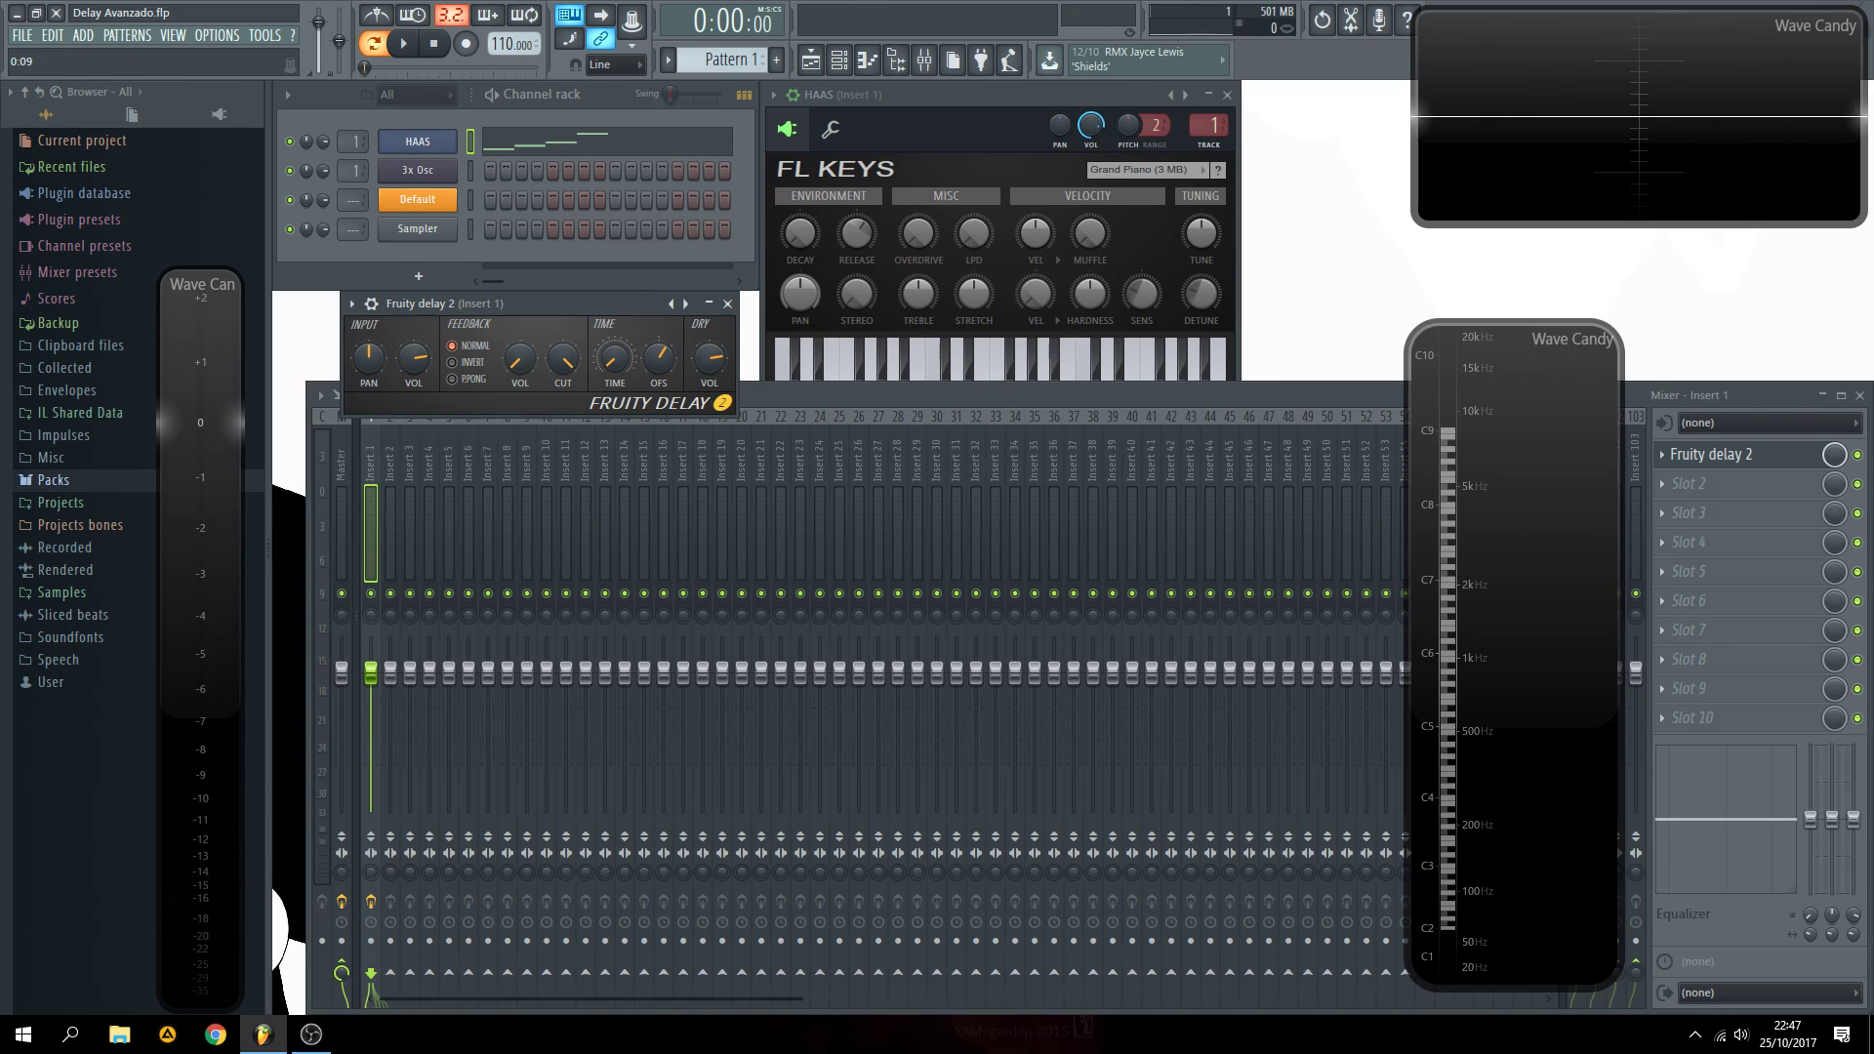
- Set the delay time to 0:09 with the dry volume raised, and play FL Keys notes while toggling Fruity delay 2 for comparison
{"action": "key", "text": "b"}
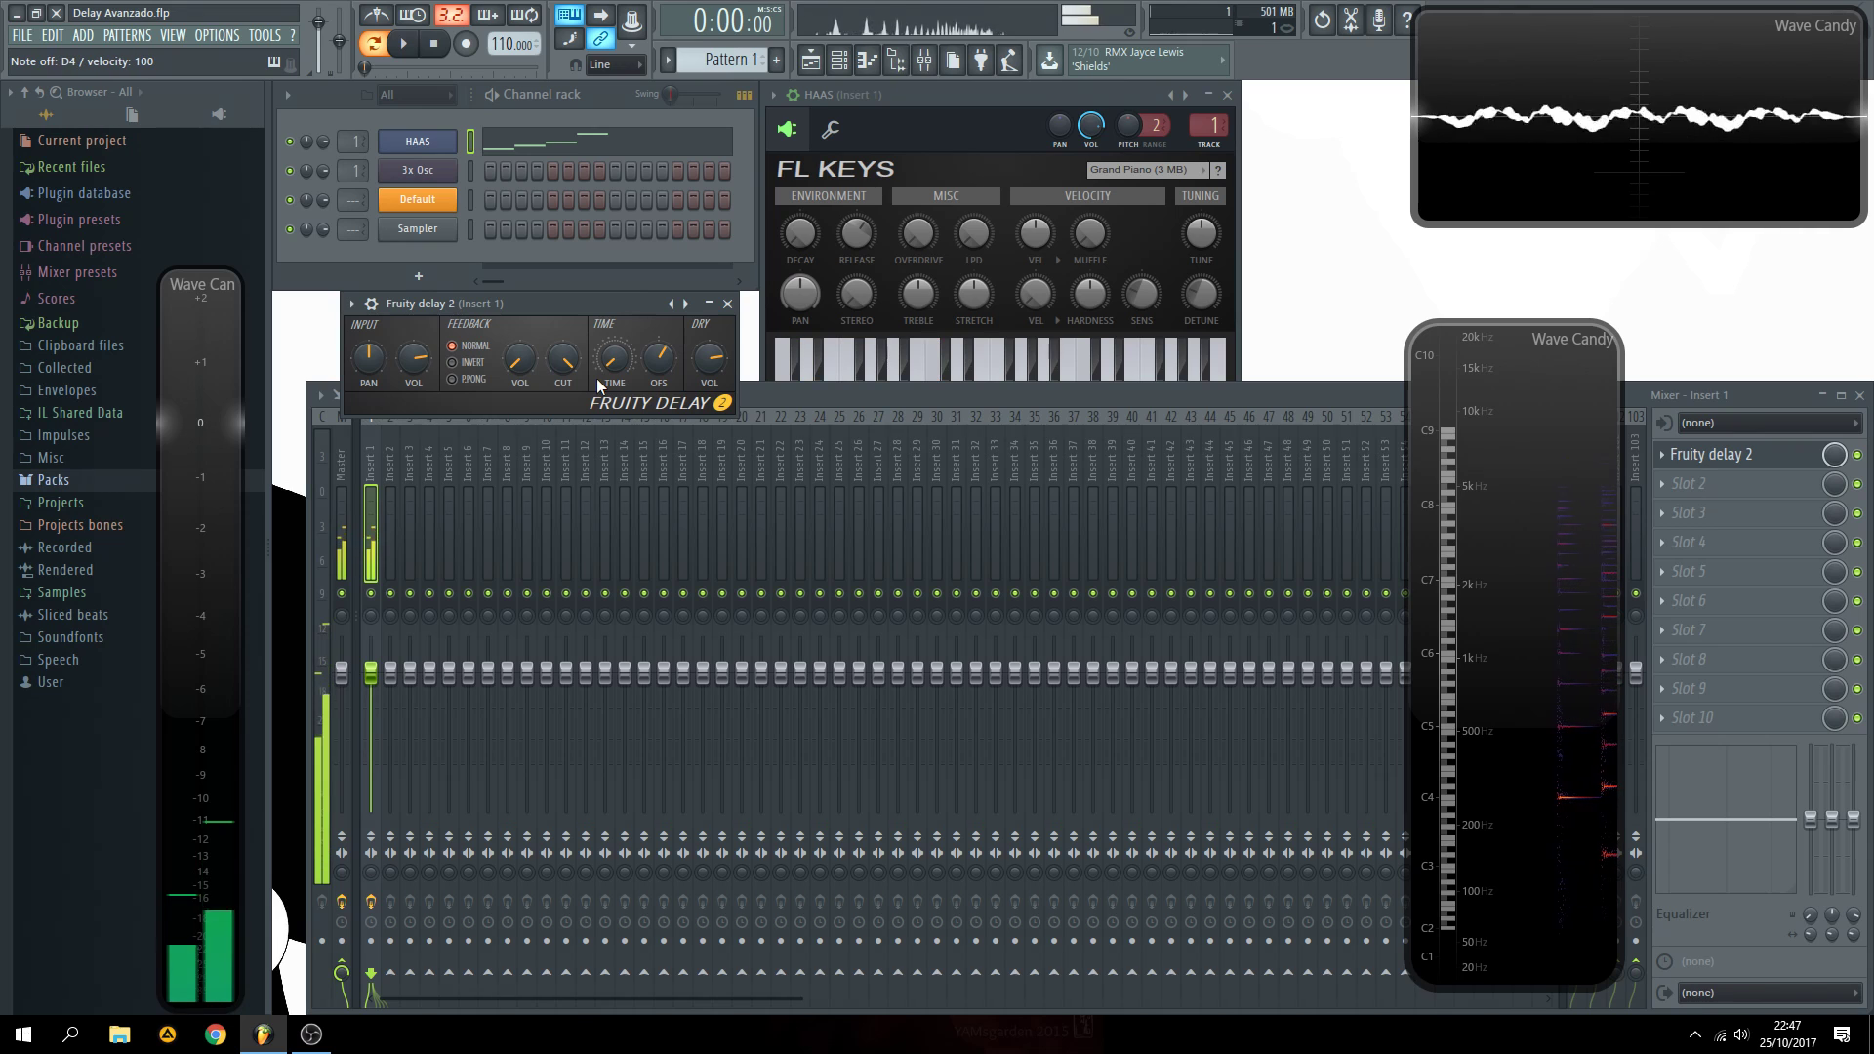
{"action": "key", "text": "m"}
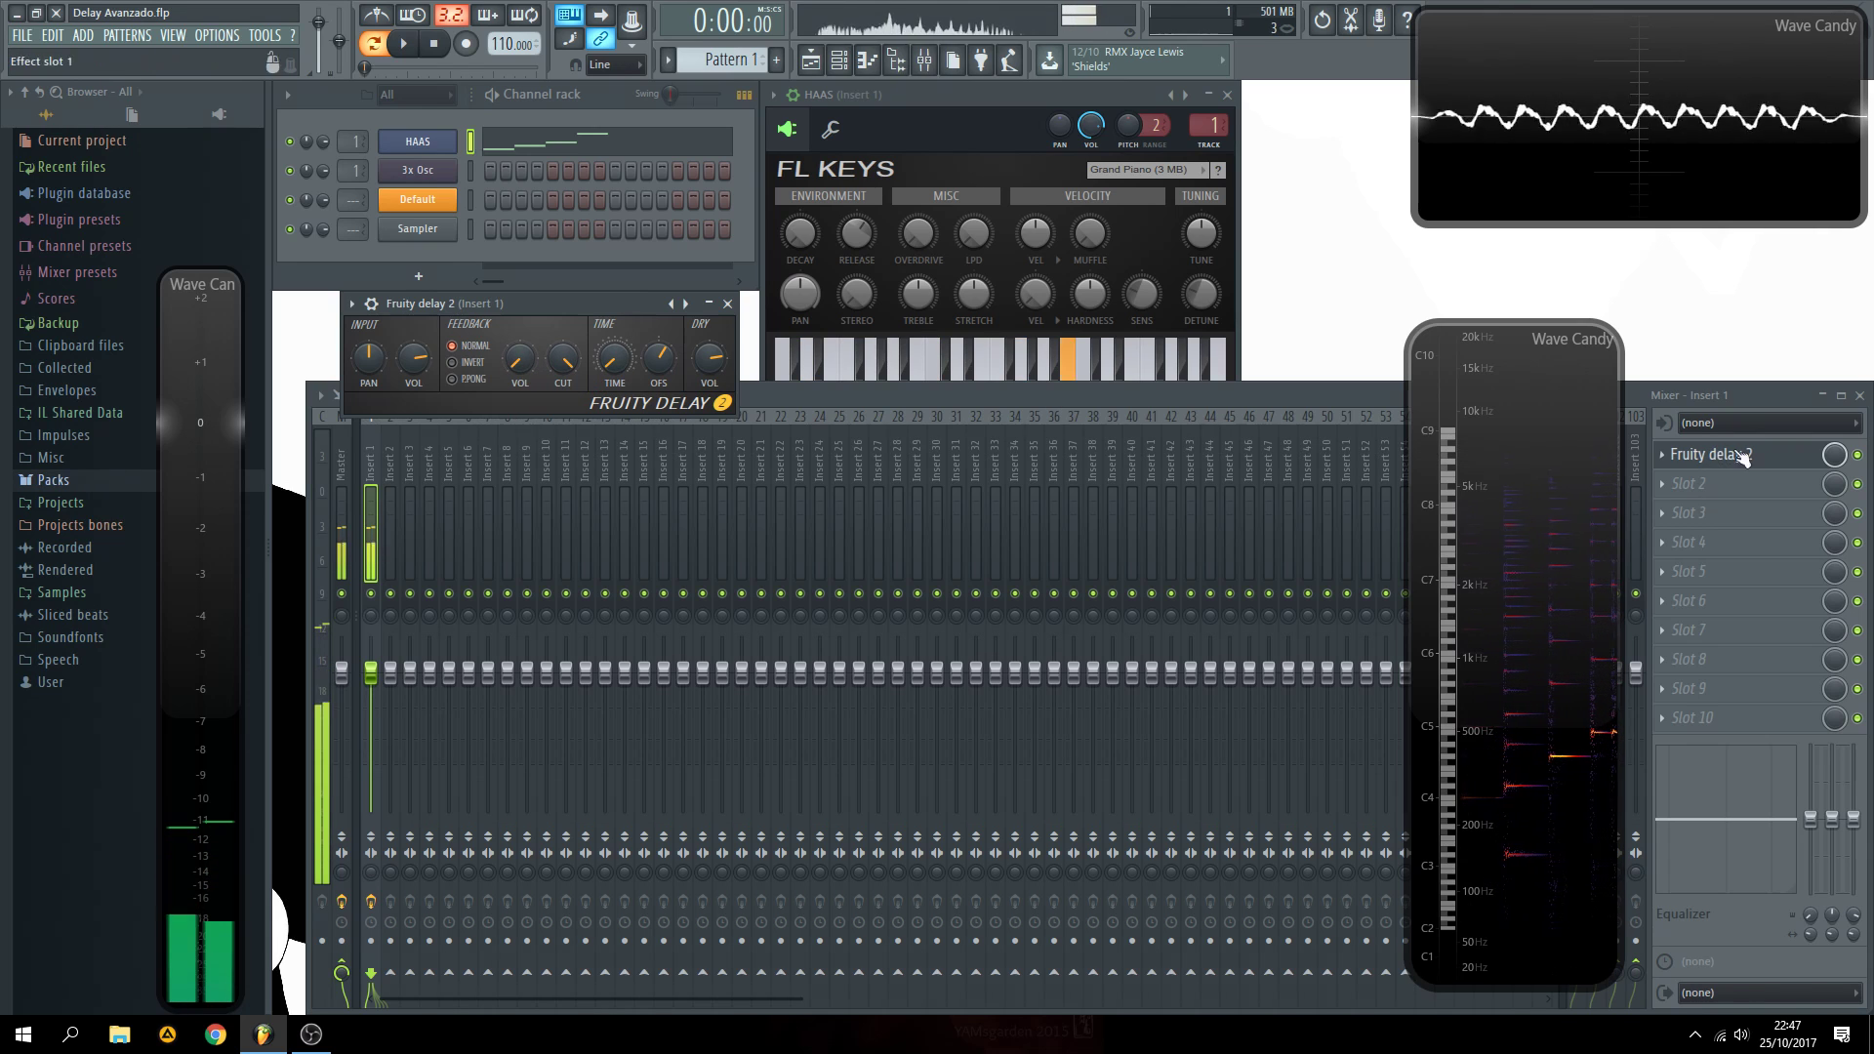
{"action": "left_click", "coordinate": [1862, 465]}
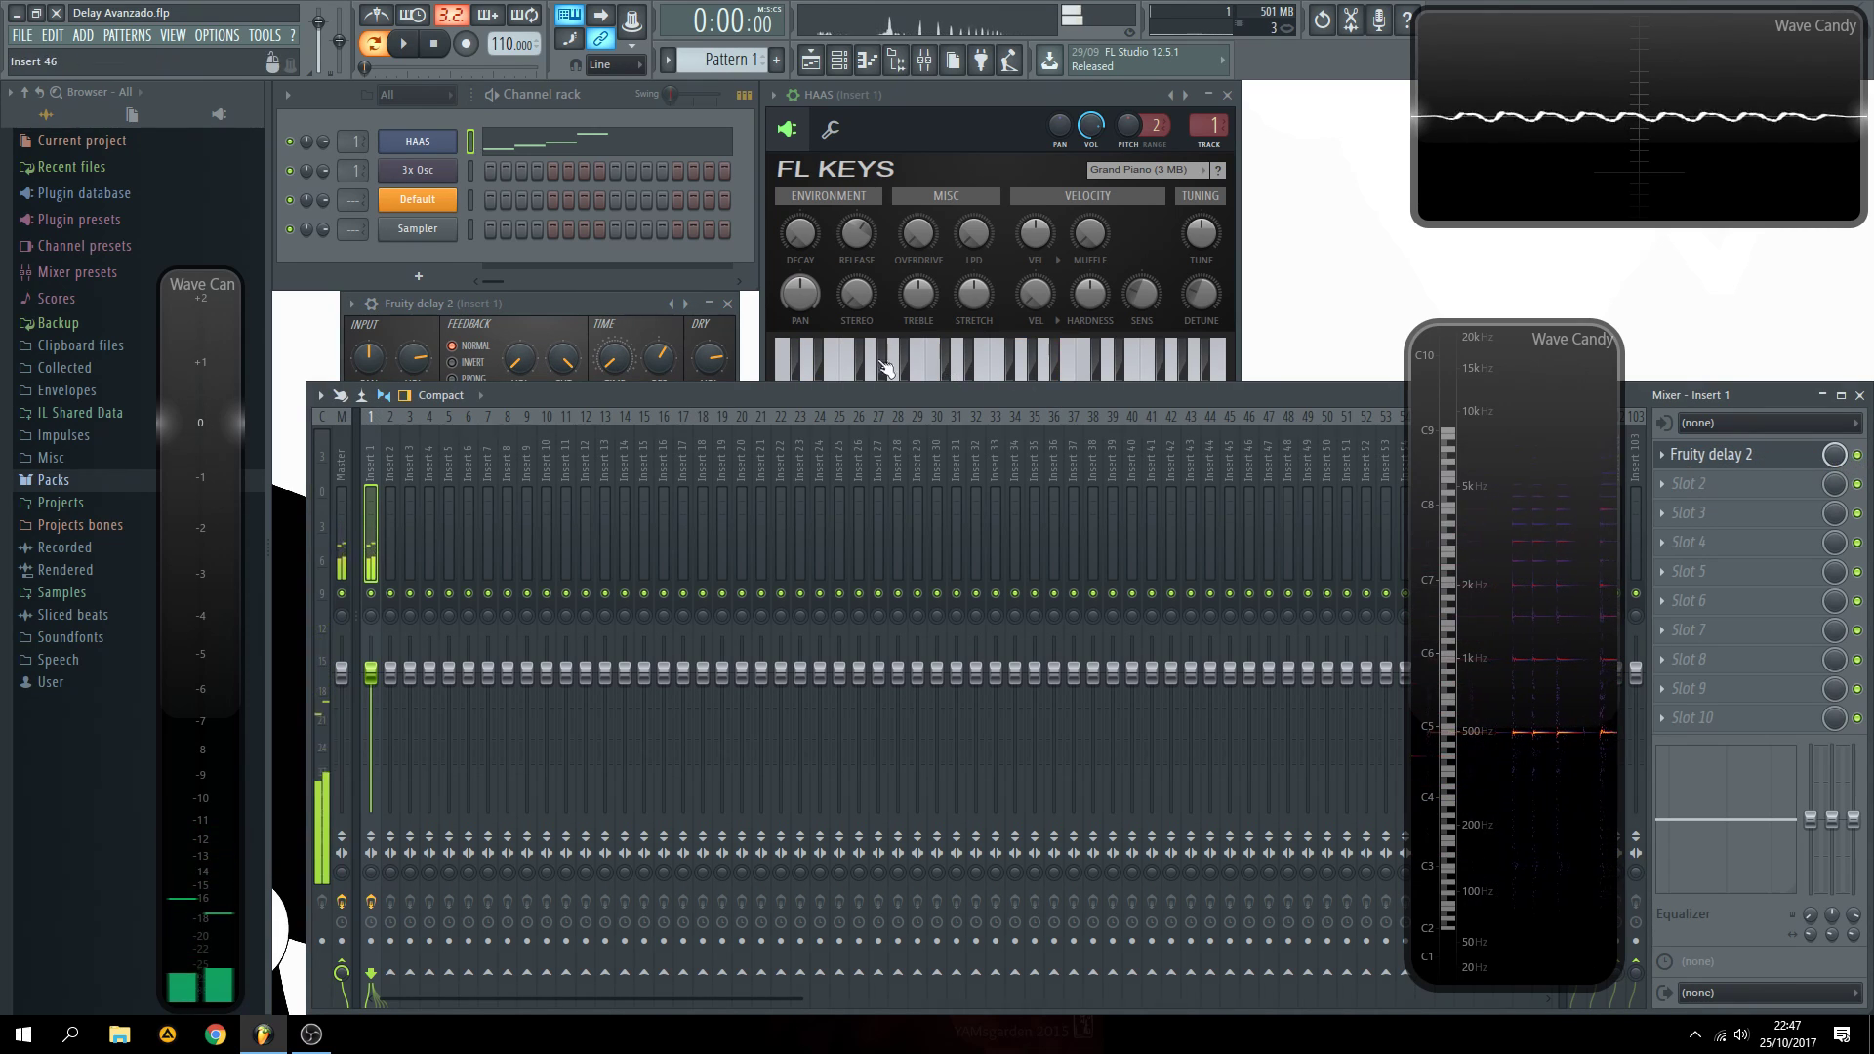
{"action": "key", "text": "b"}
{"action": "left_click", "coordinate": [590, 297]}
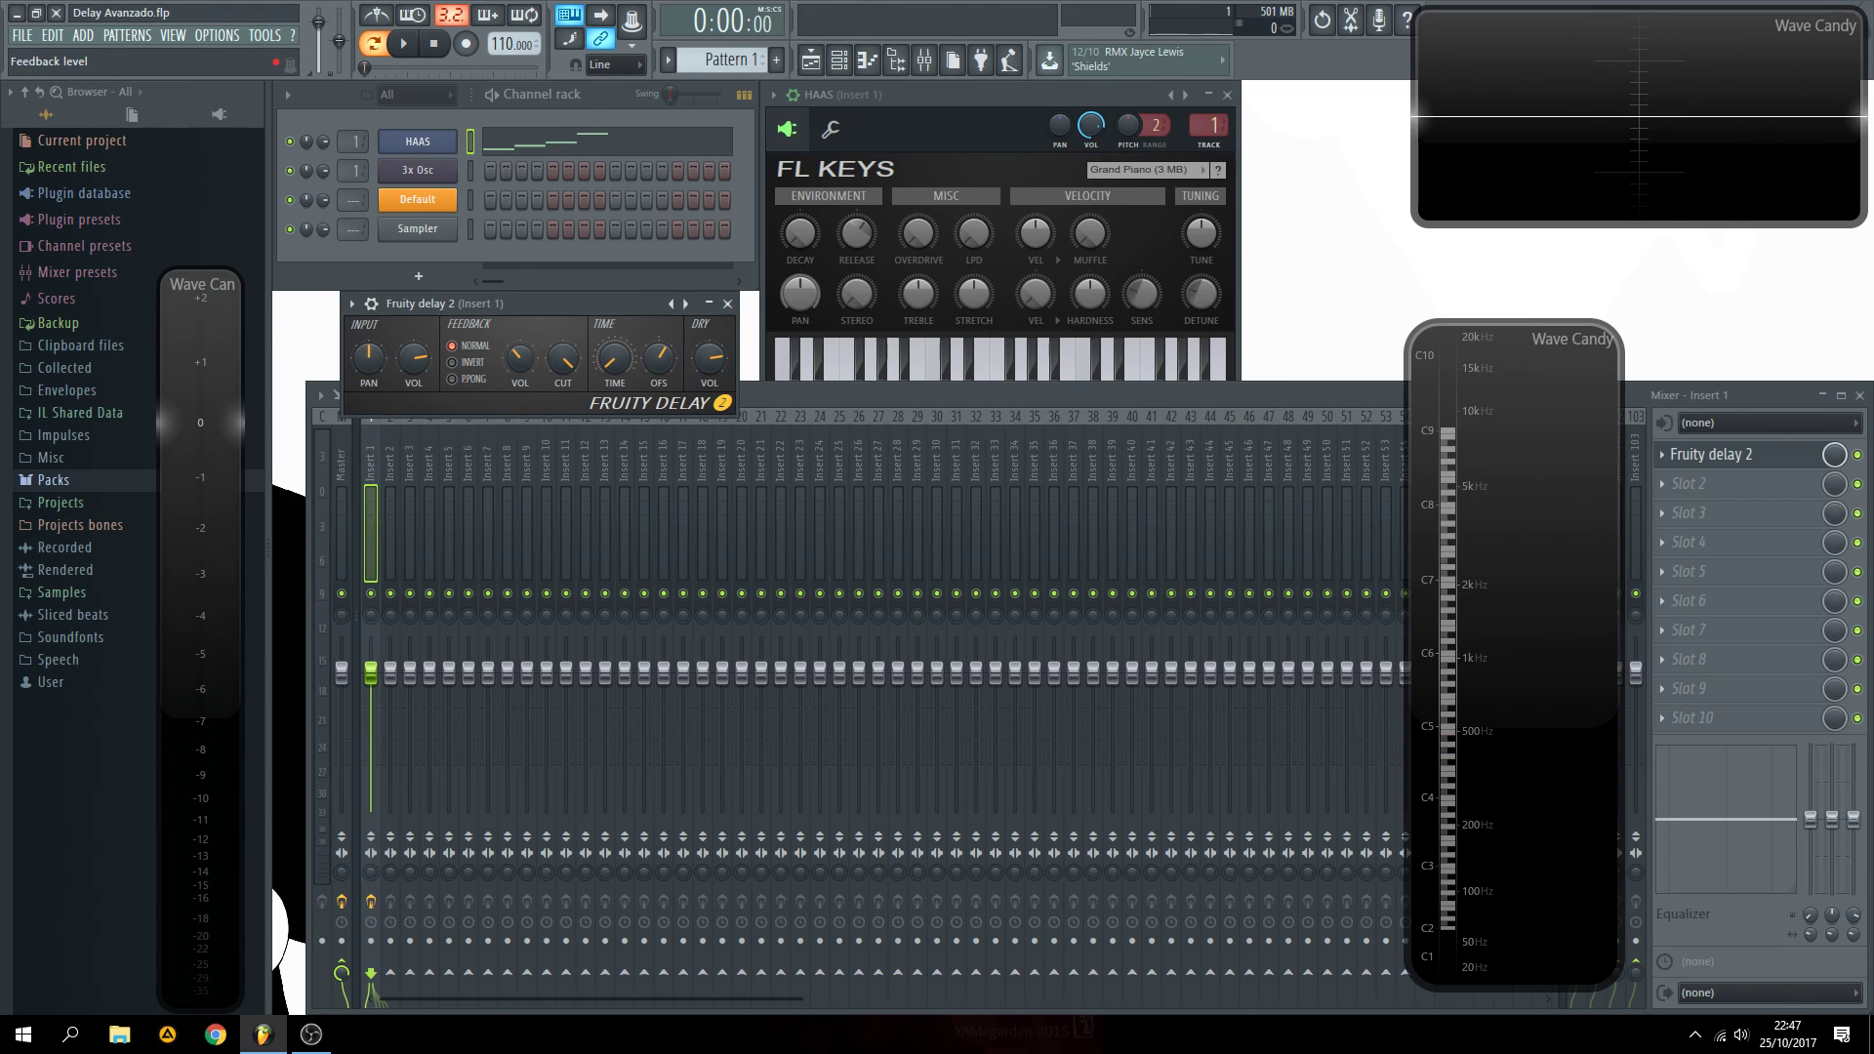
- Raise the feedback volume in stages, playing C5 and a few other notes after each change to hear the repeats
{"action": "key", "text": "z"}
{"action": "key", "text": "z"}
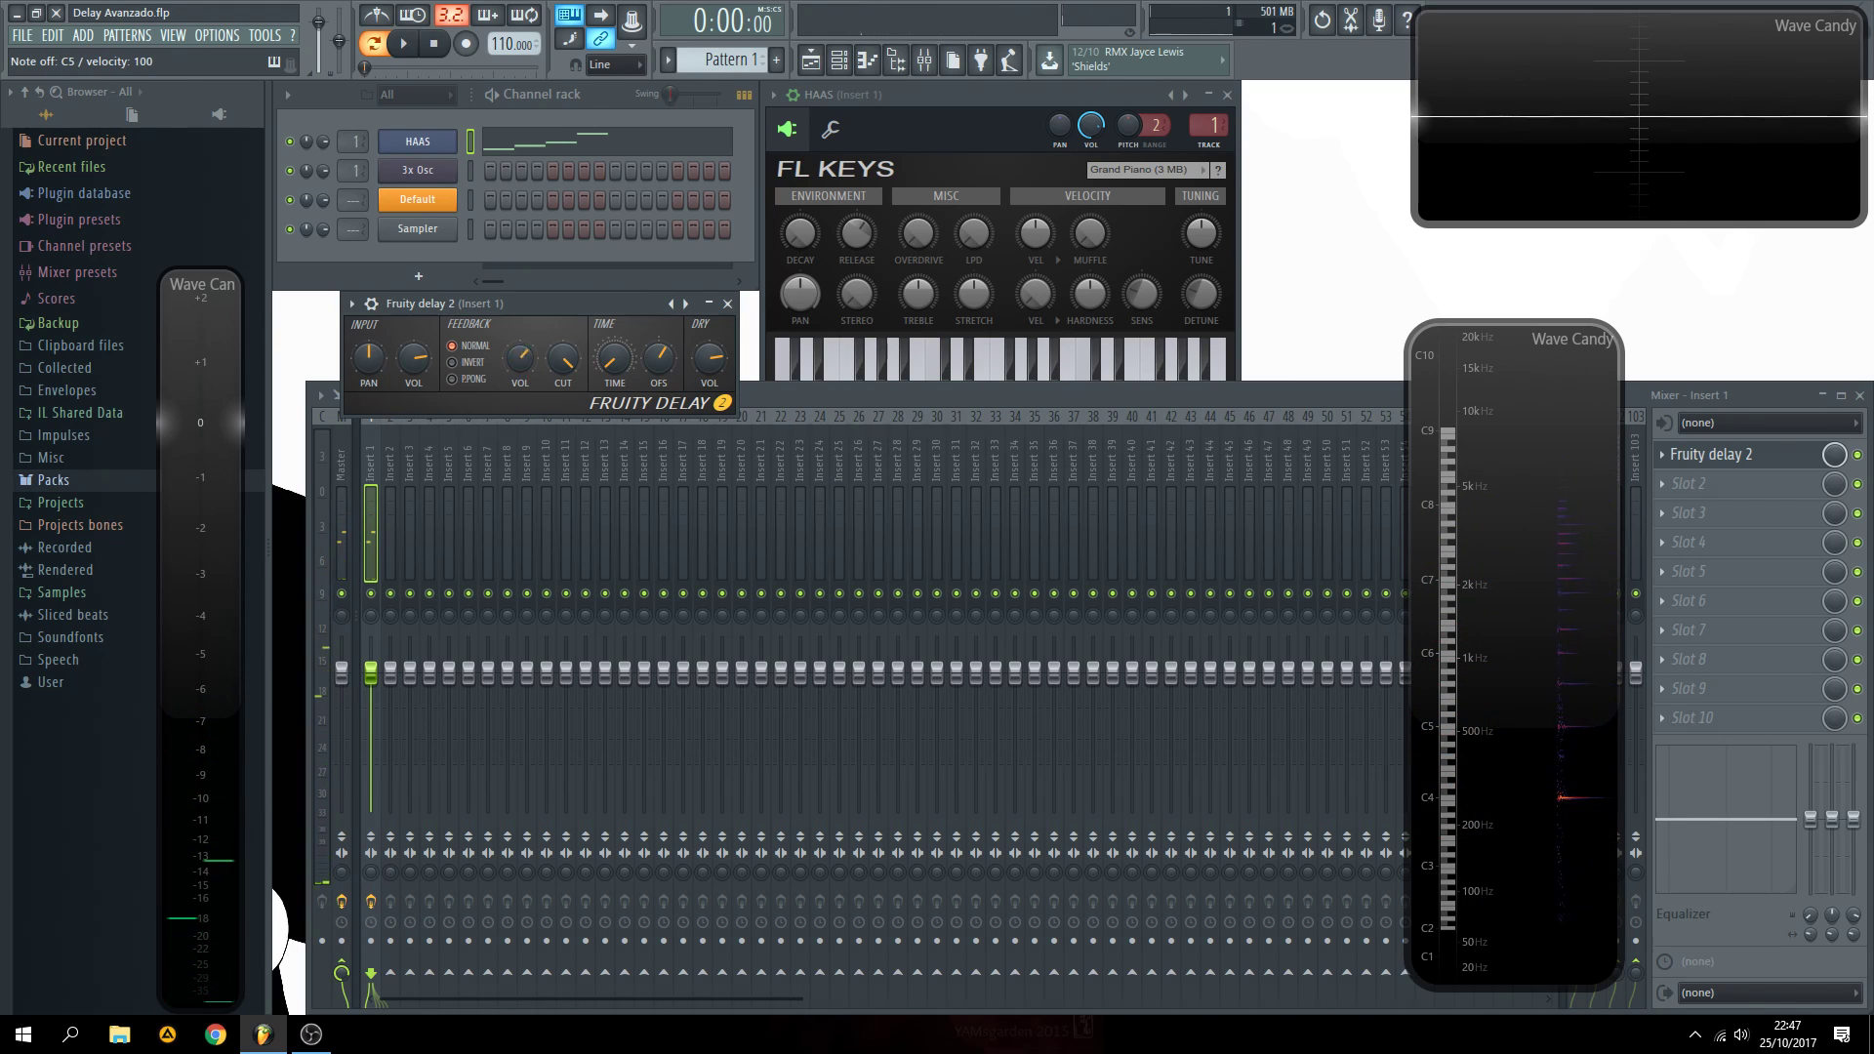
{"action": "key", "text": "z"}
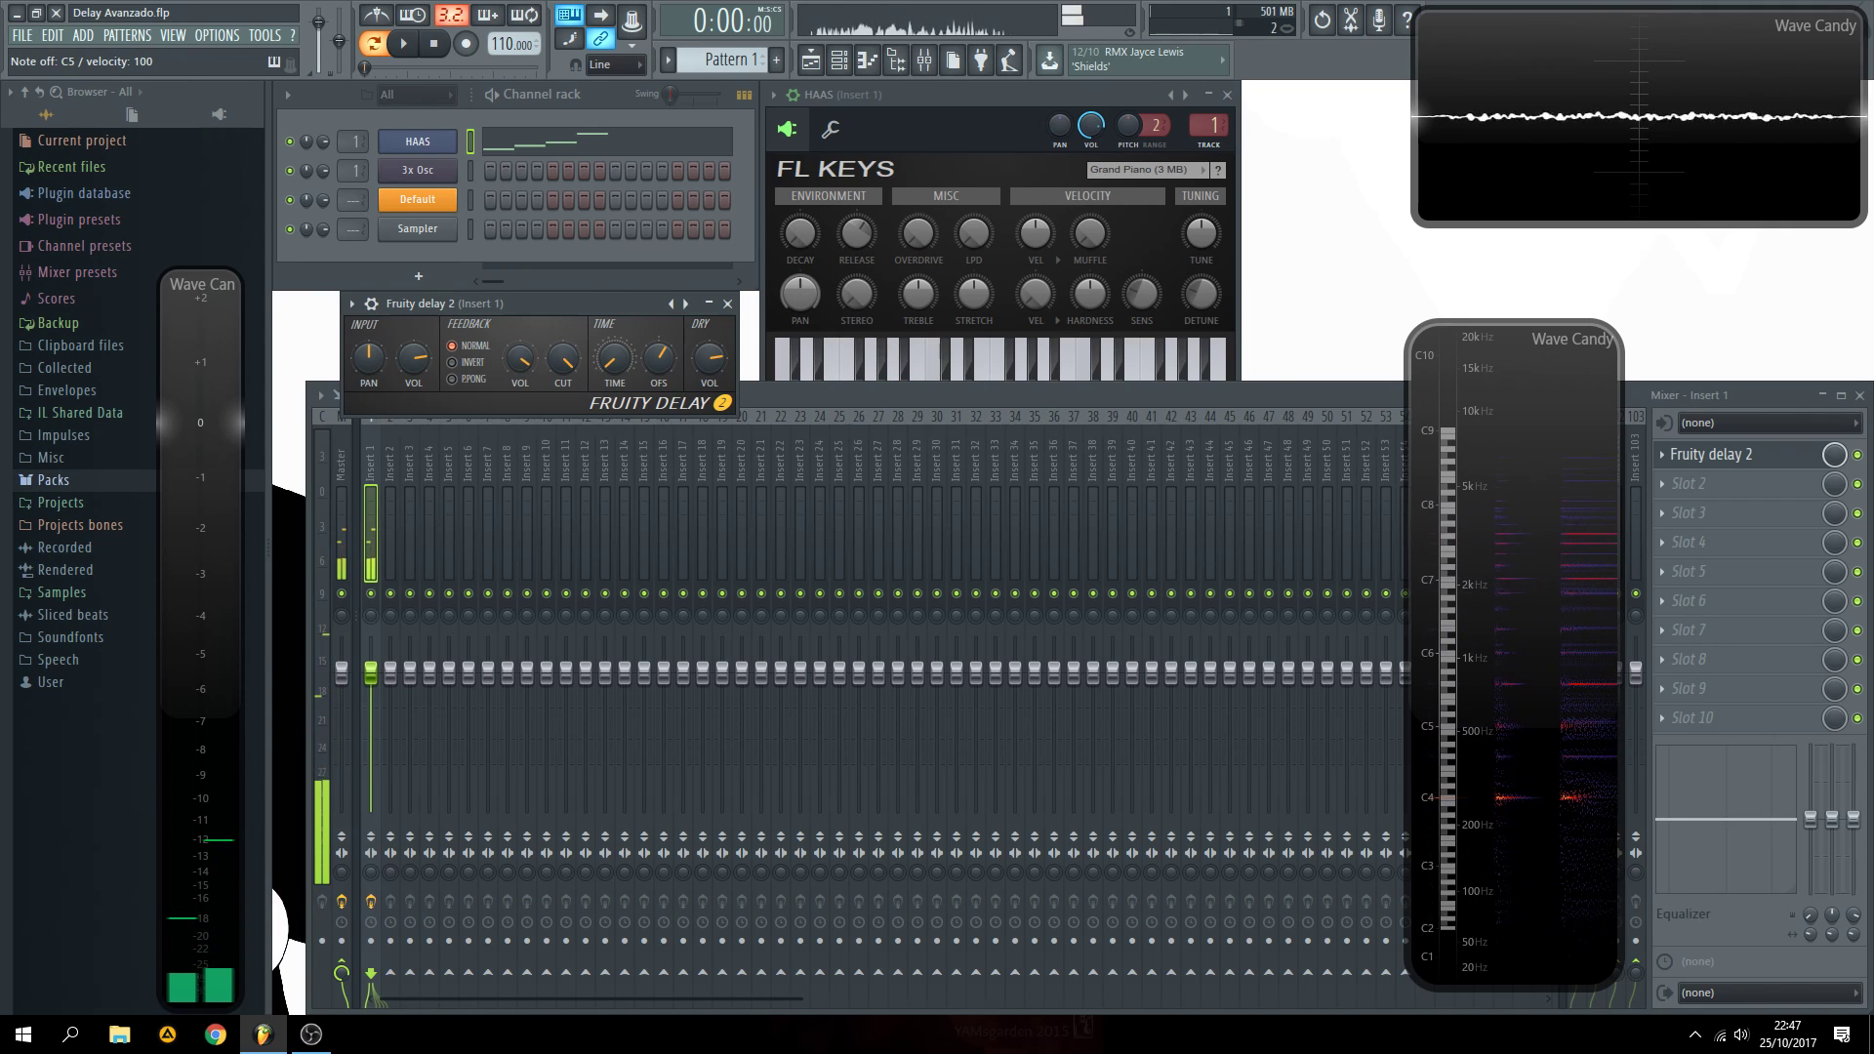
{"action": "key", "text": "z"}
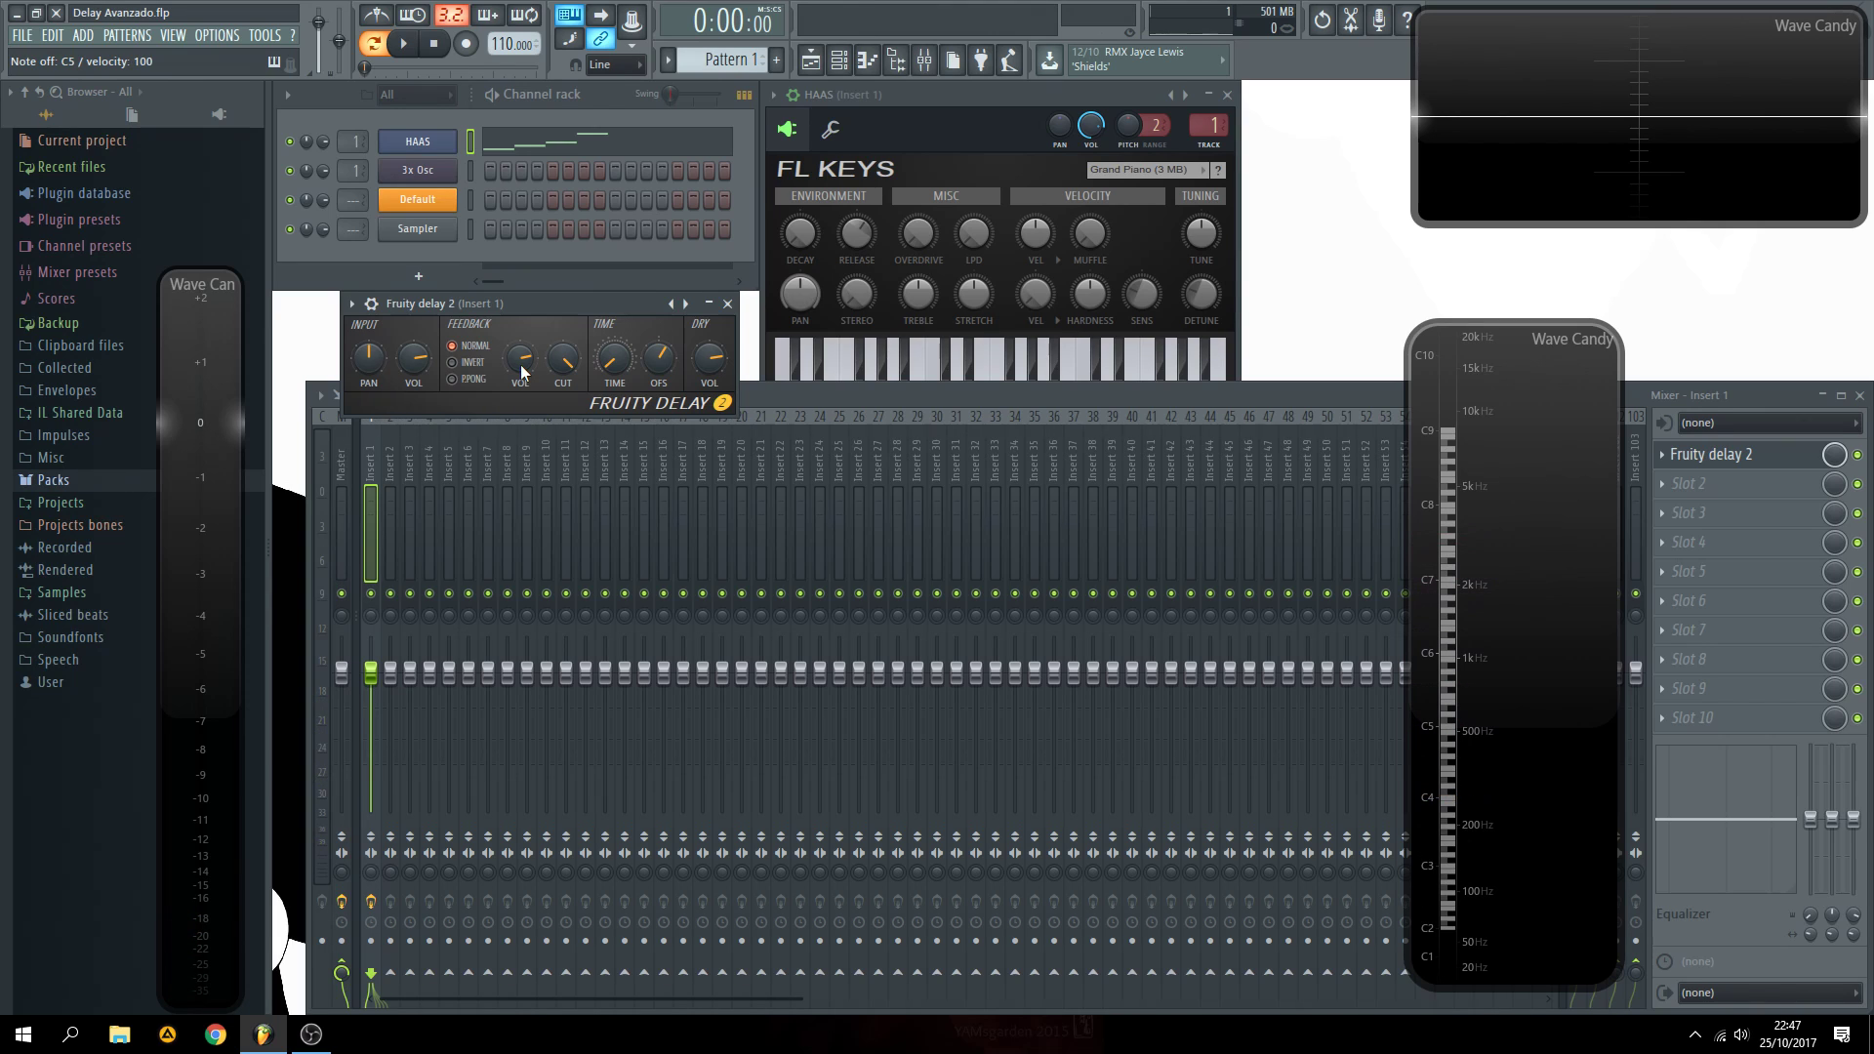
{"action": "key", "text": "z"}
{"action": "key", "text": "z"}
{"action": "key", "text": "e"}
{"action": "key", "text": "m"}
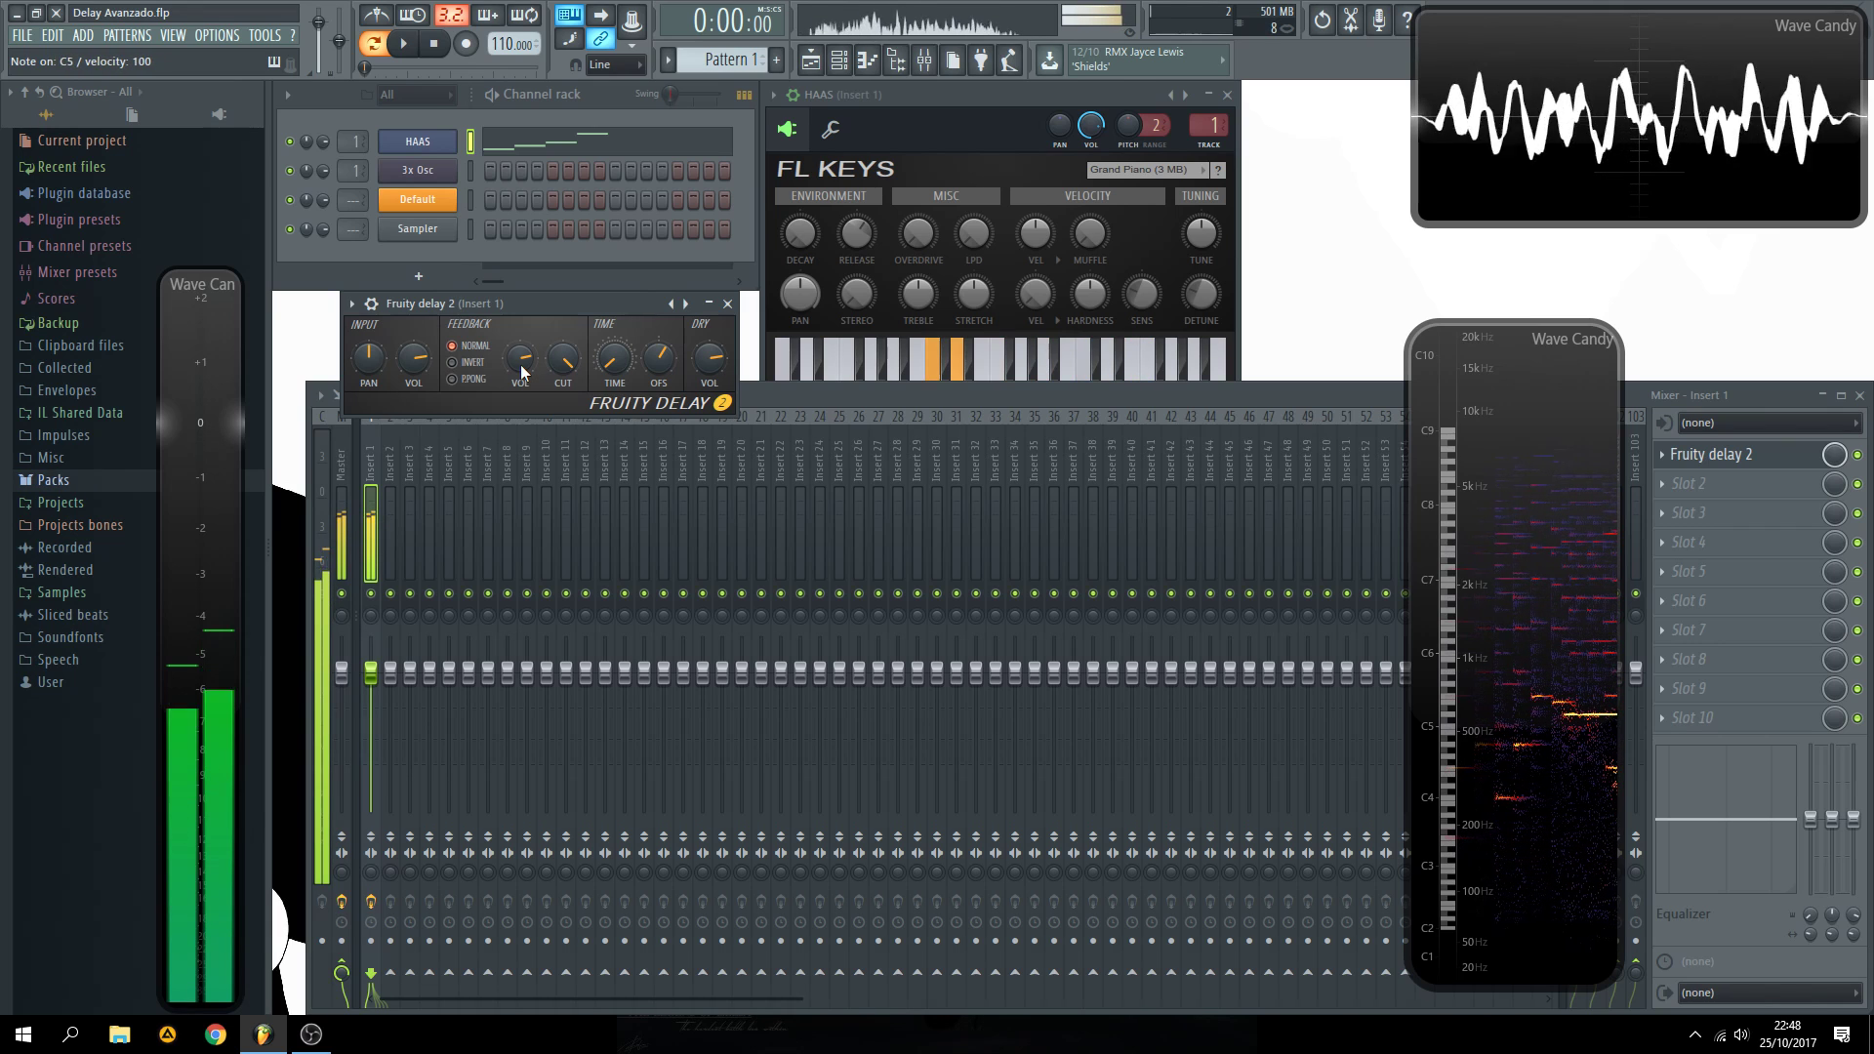
{"action": "key", "text": "v"}
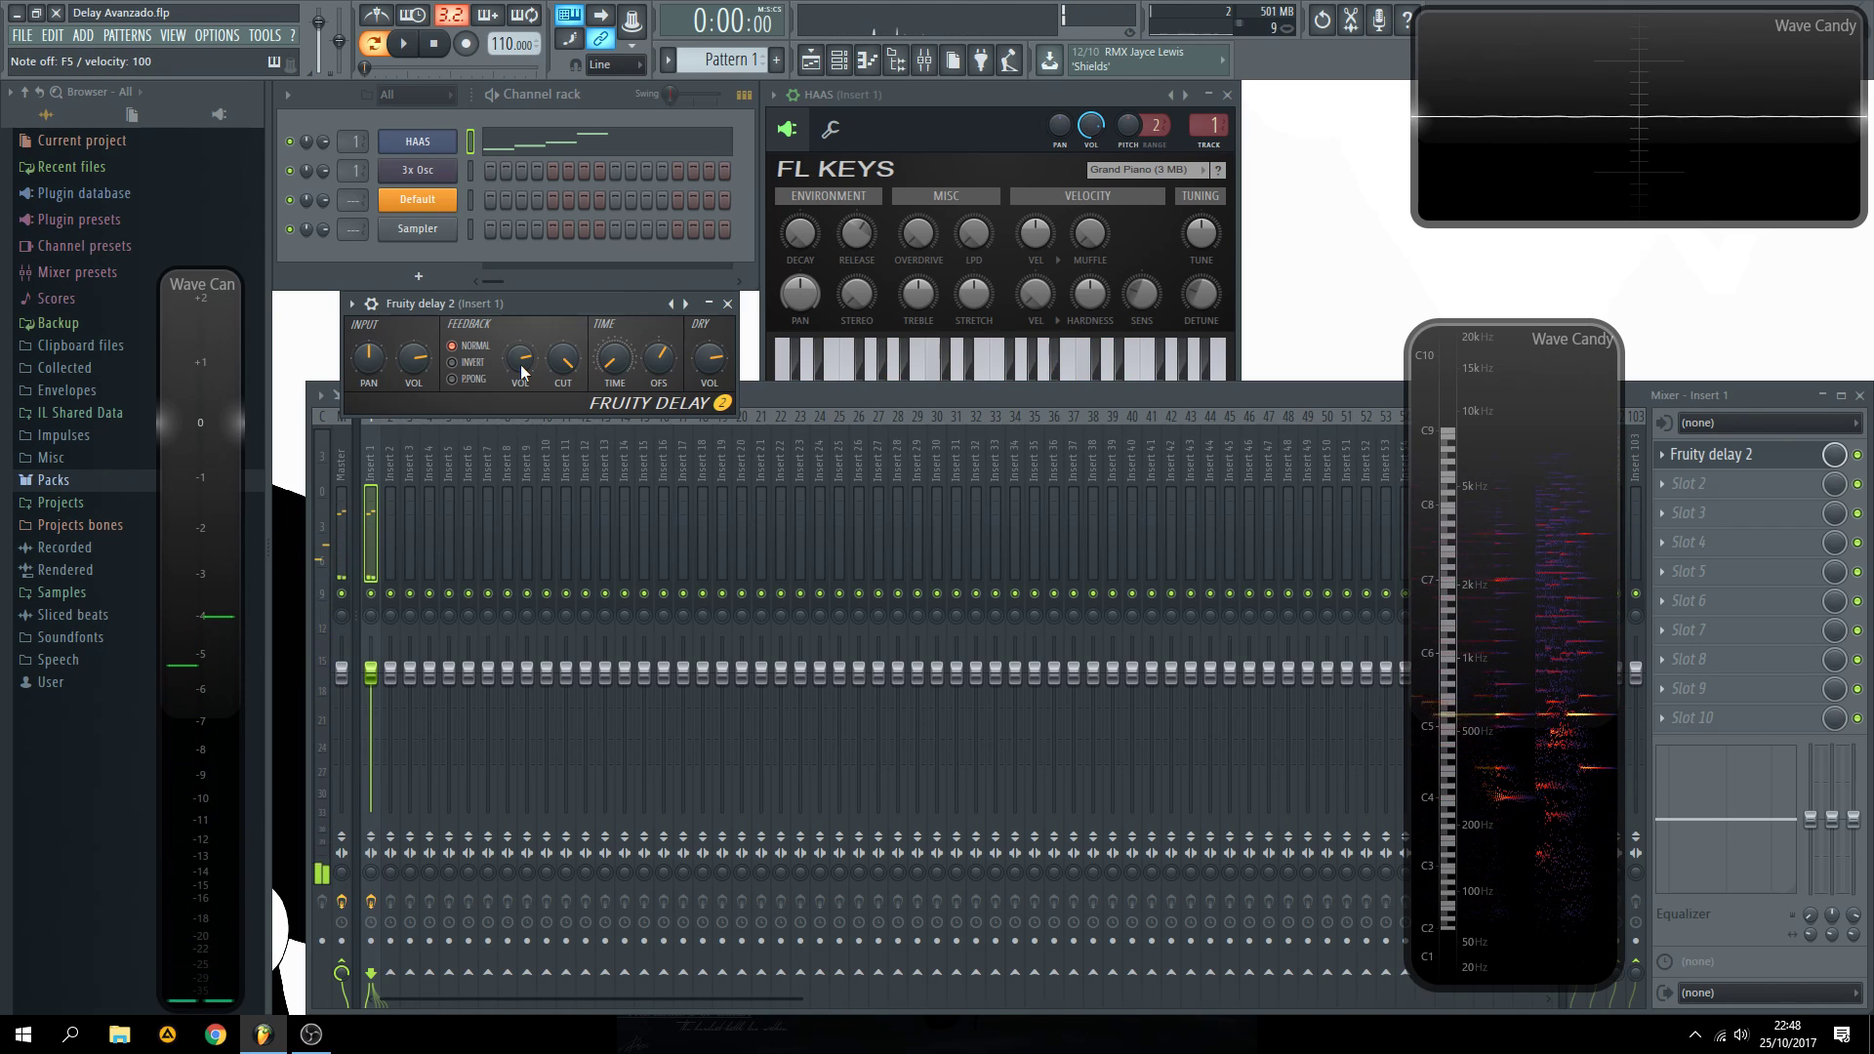
- Try lower feedback cutoff settings while playing notes, then restore the cutoff and play Pattern 1
{"action": "key", "text": "z"}
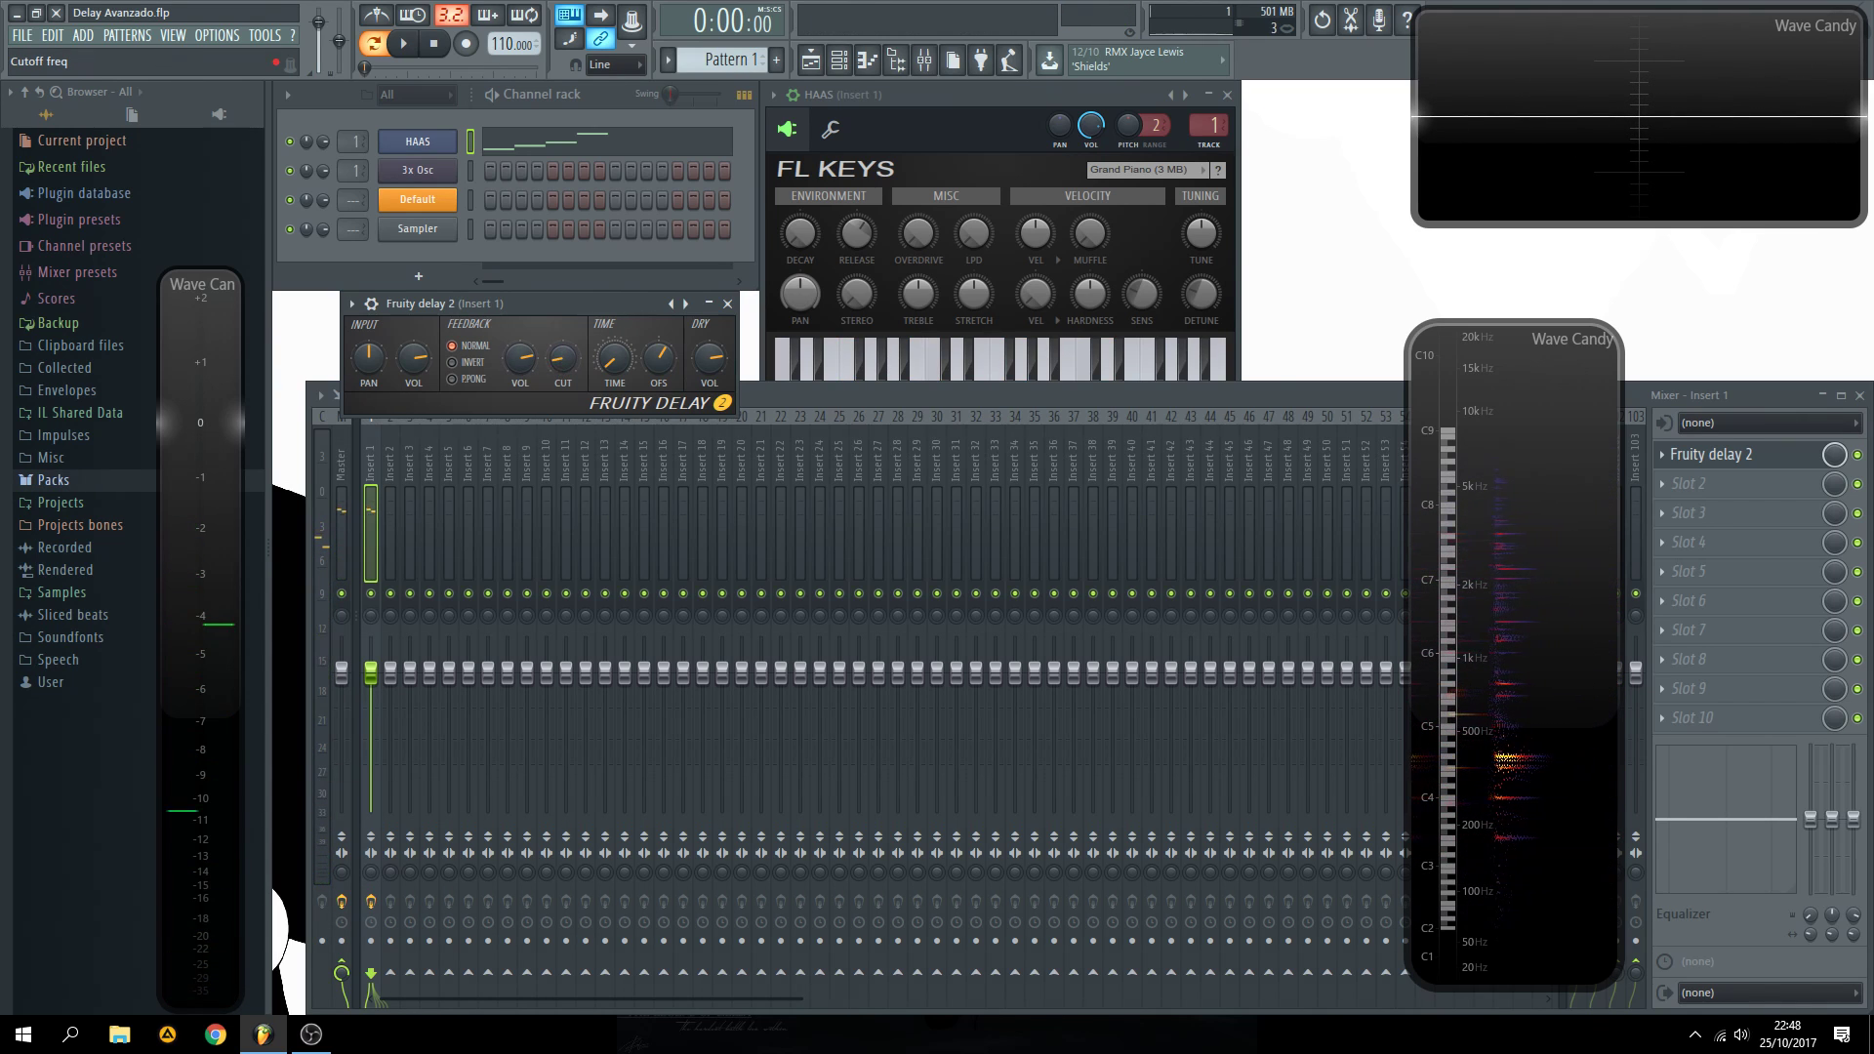
{"action": "key", "text": "n"}
{"action": "key", "text": "t"}
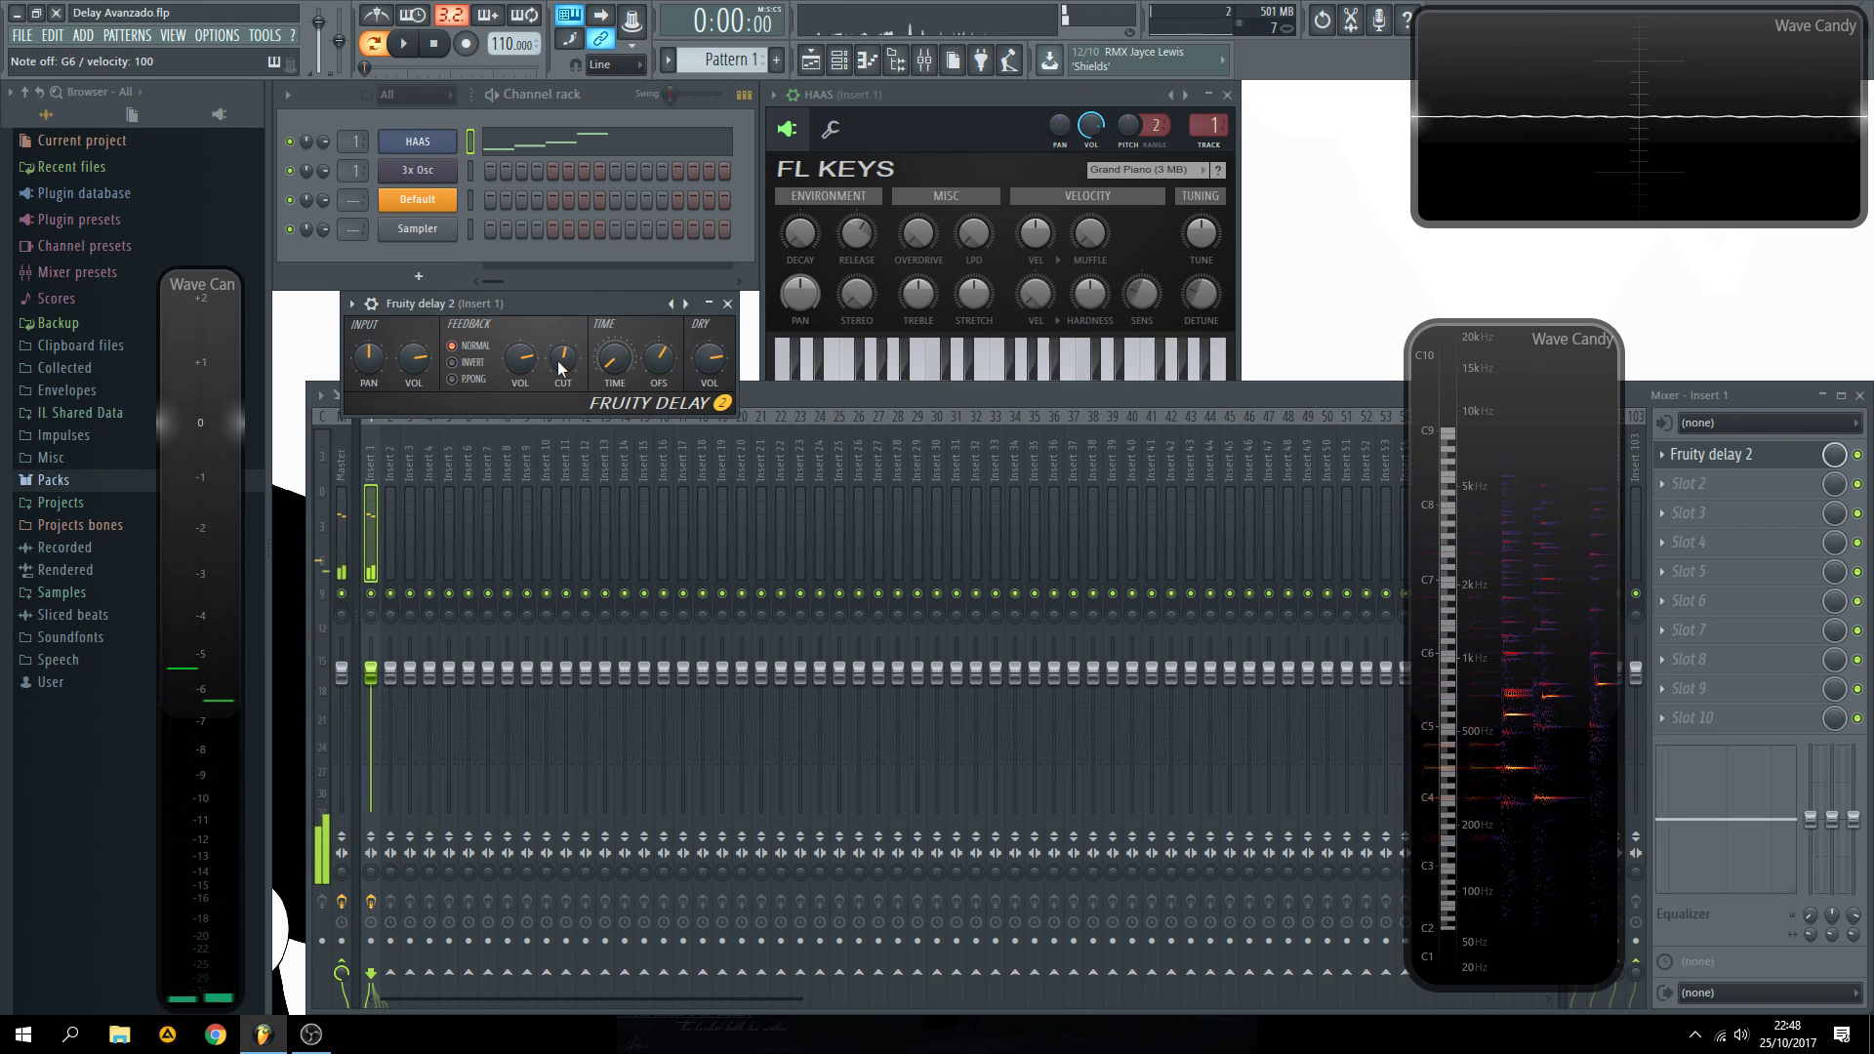
{"action": "key", "text": "space"}
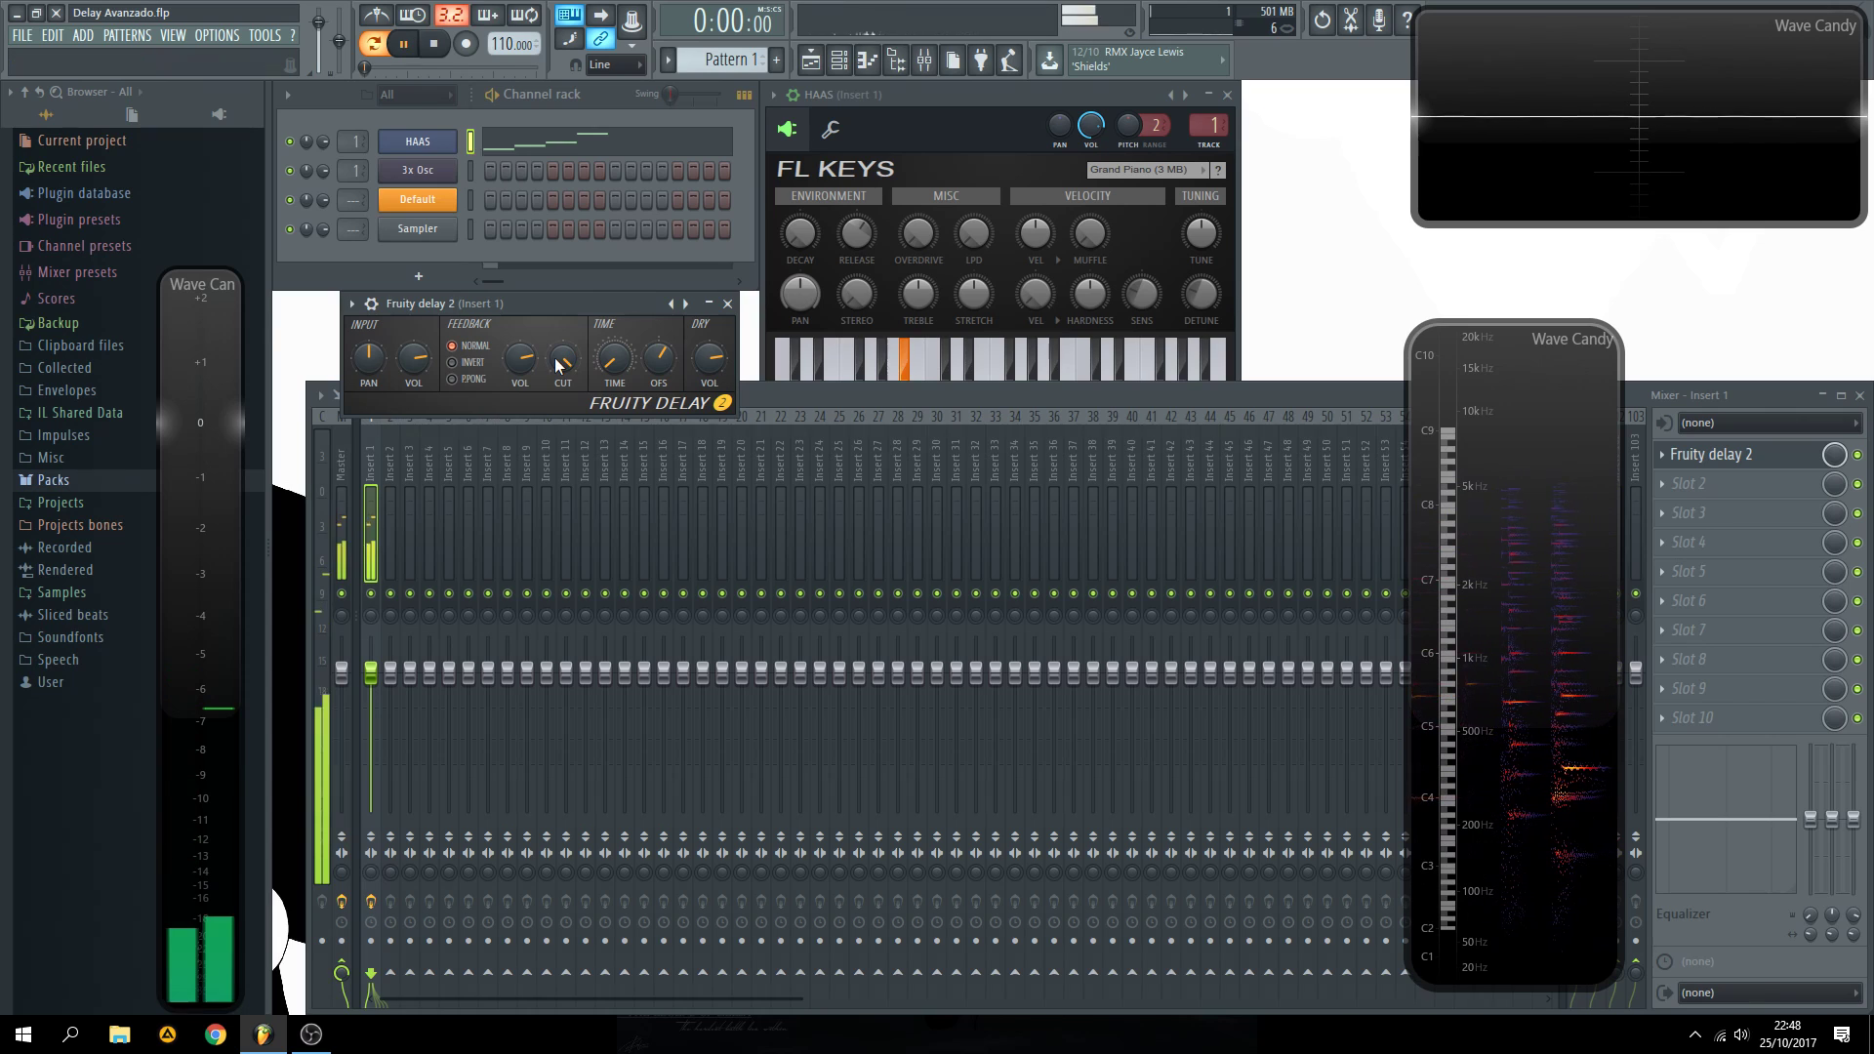
{"action": "key", "text": "space"}
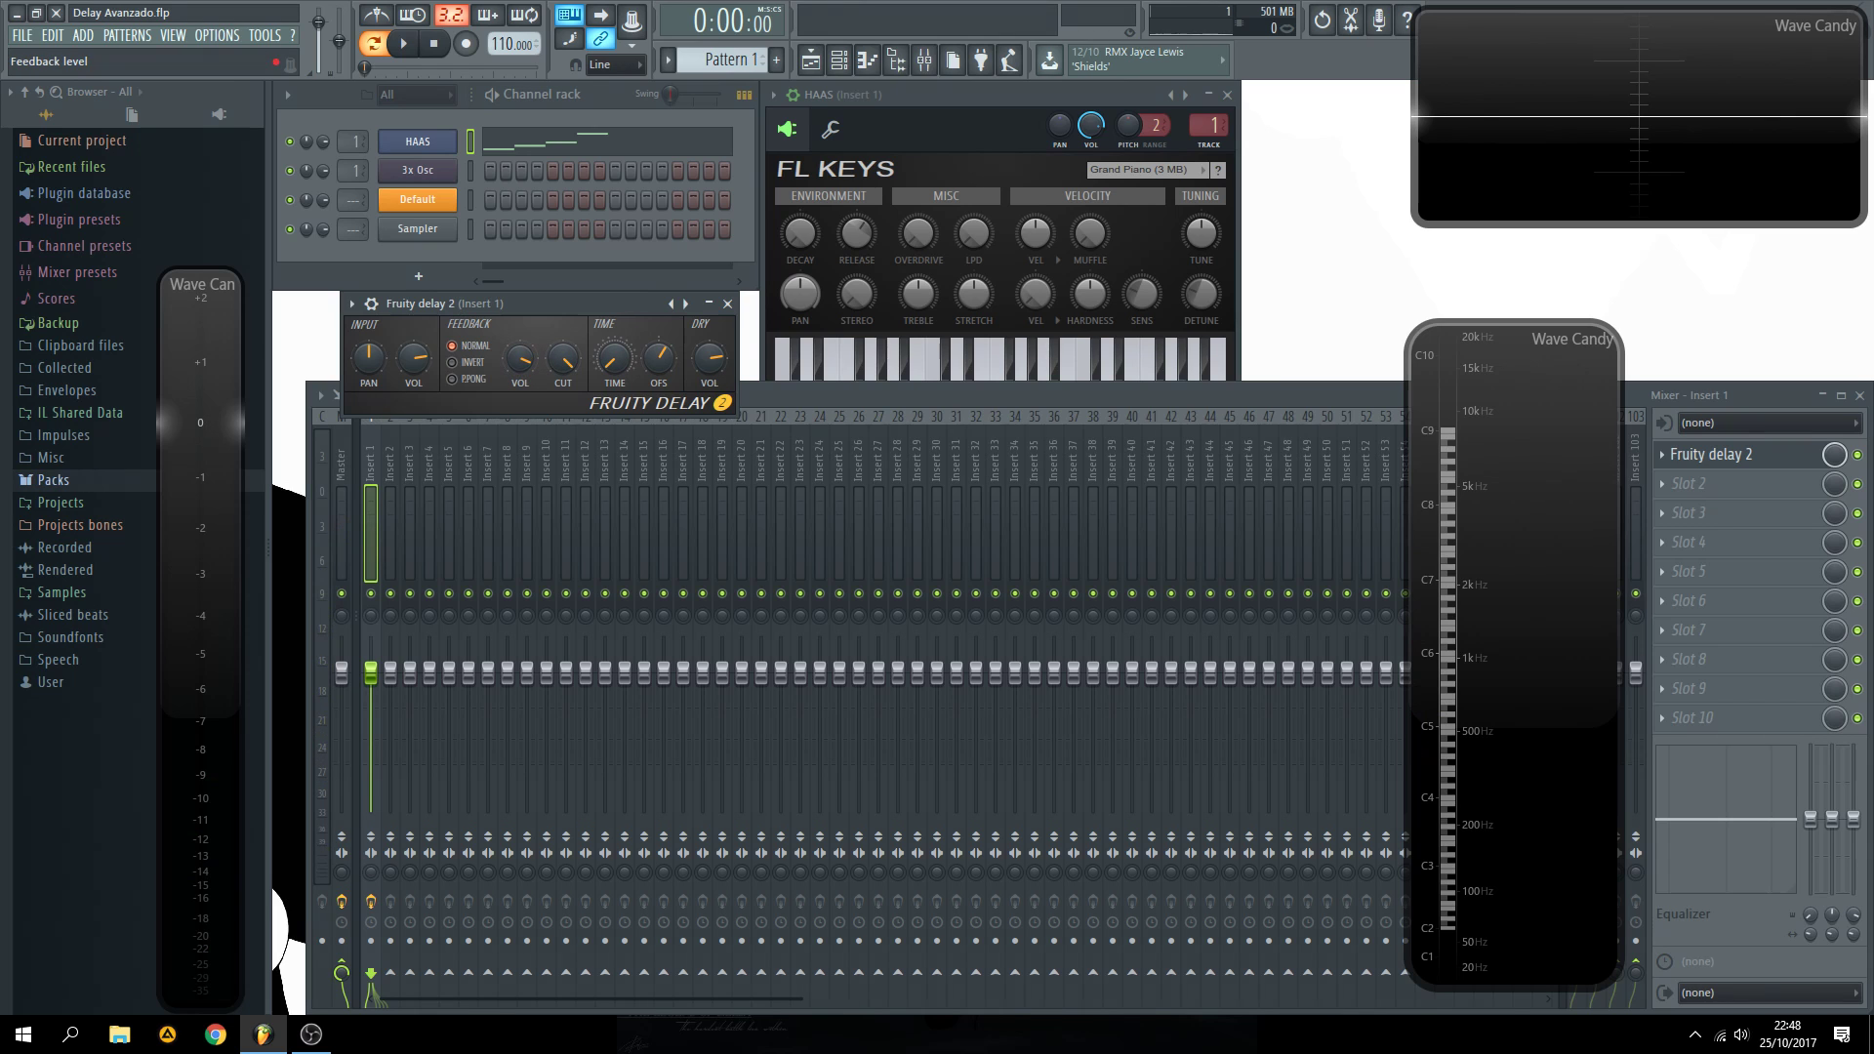
- Raise the feedback volume further and play Pattern 1, then centre the time offset and play it again
{"action": "key", "text": "space"}
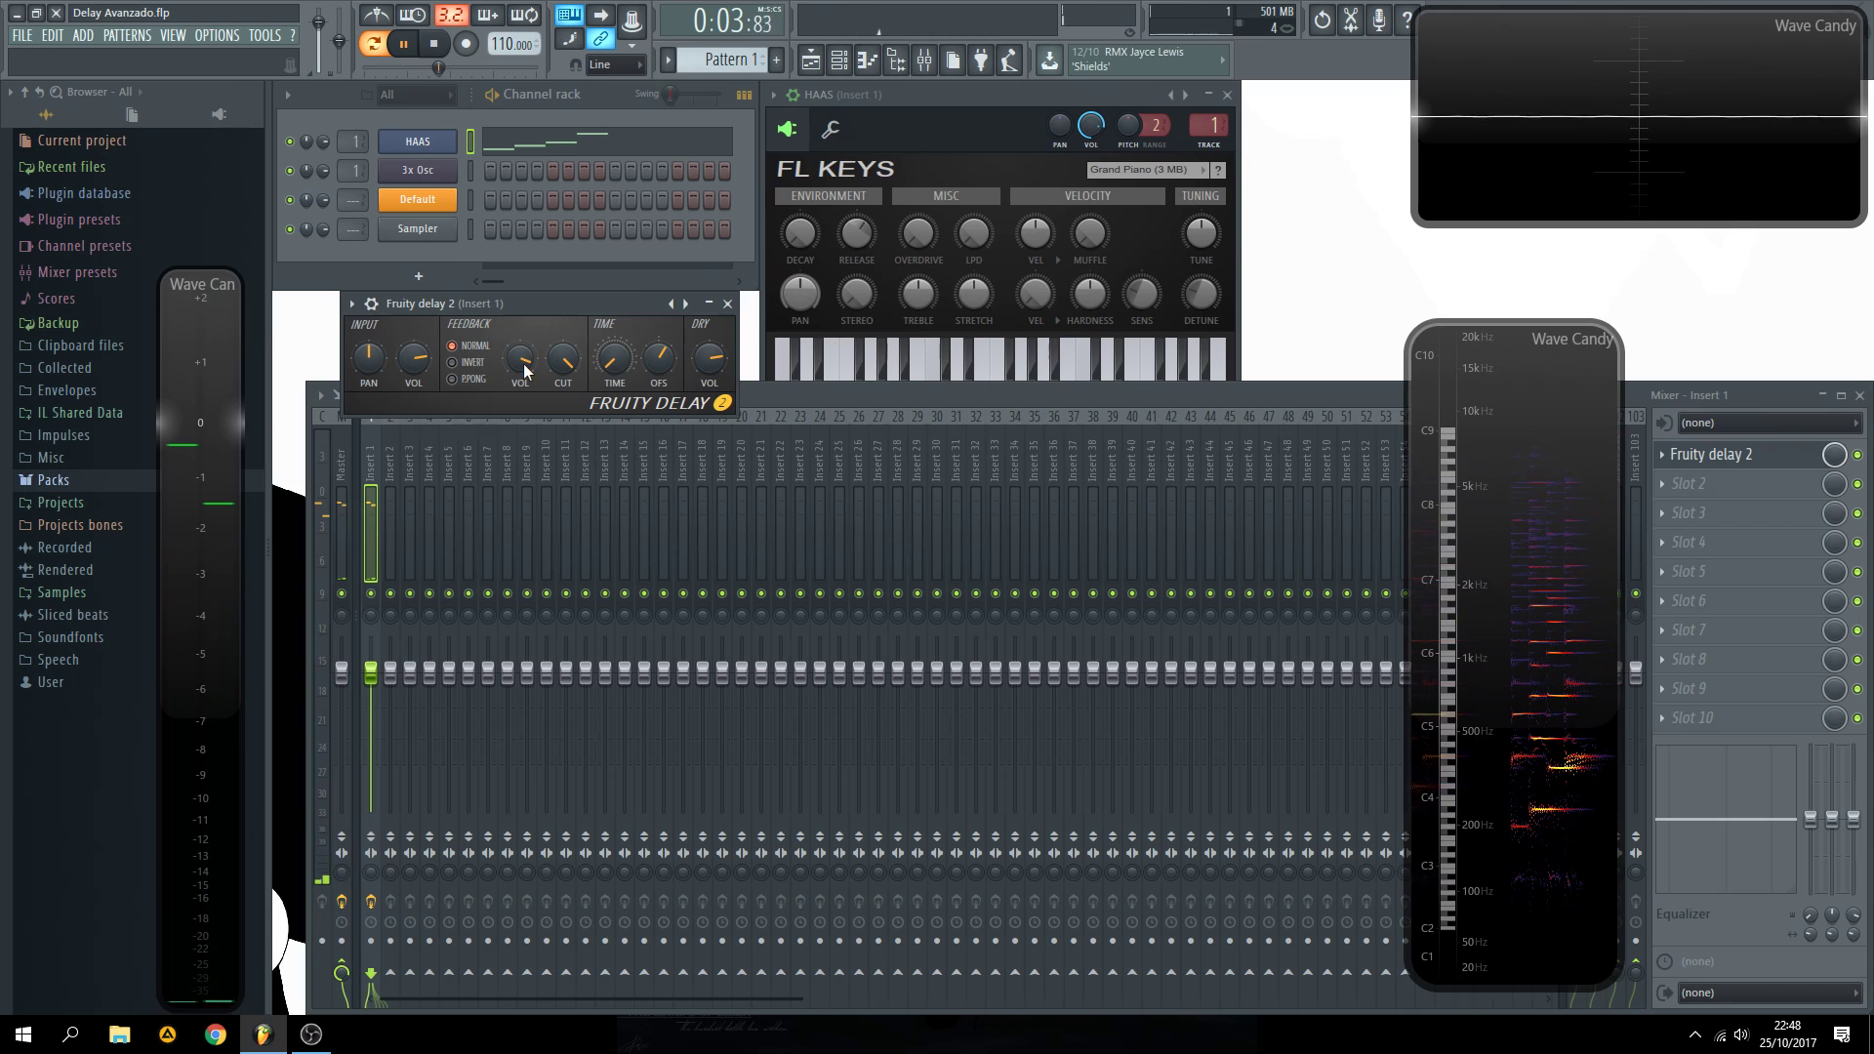
{"action": "key", "text": "space"}
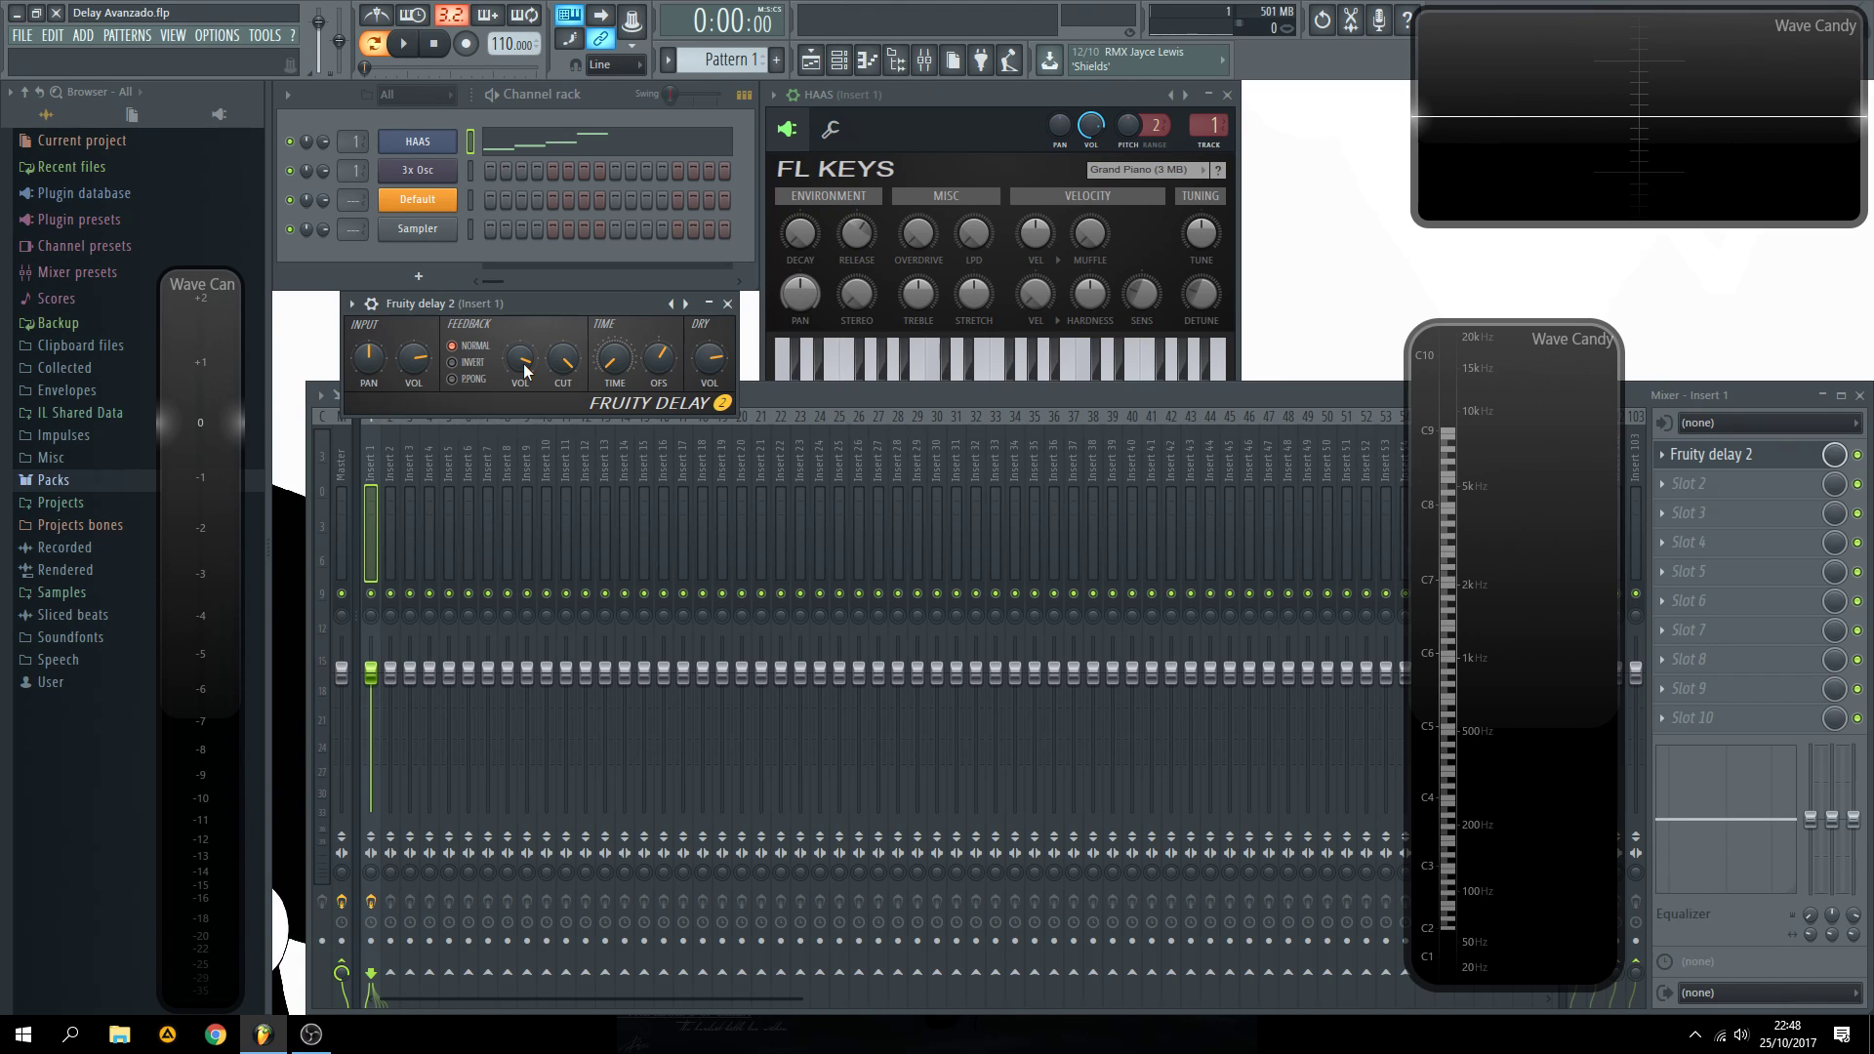
{"action": "key", "text": "space"}
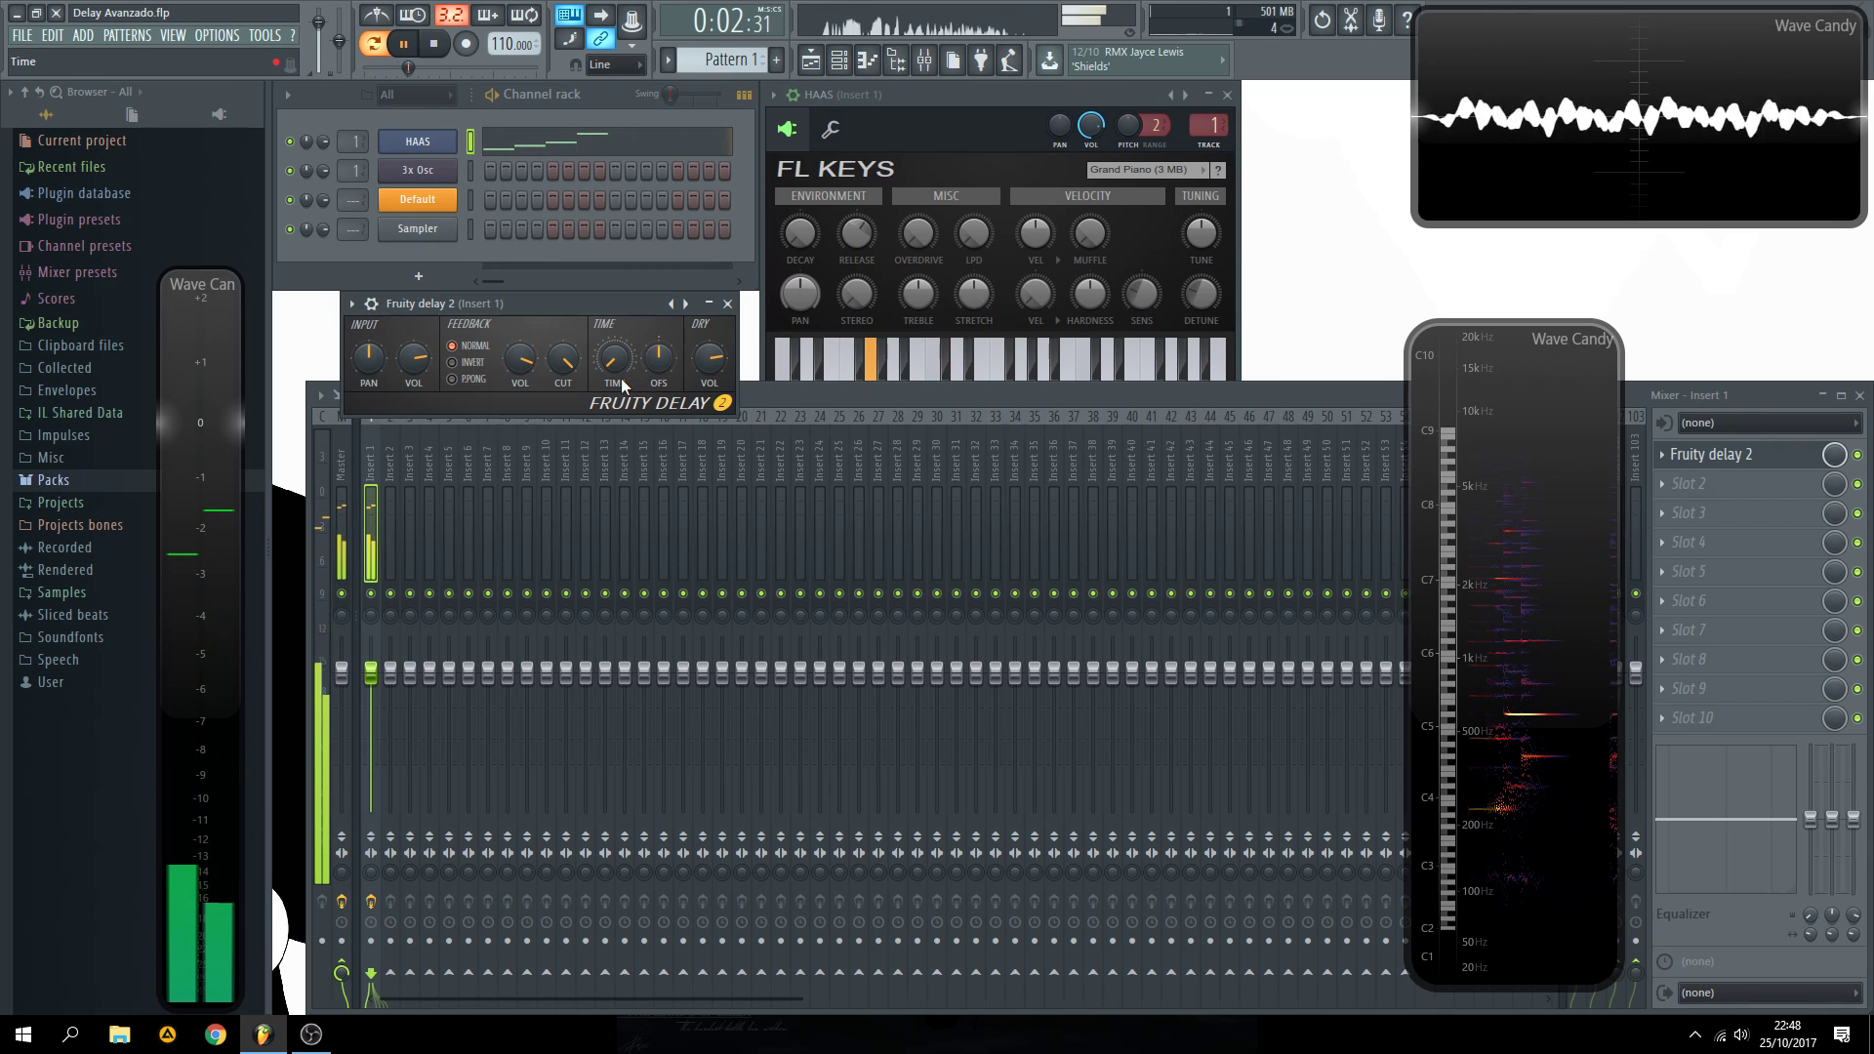
{"action": "key", "text": "space"}
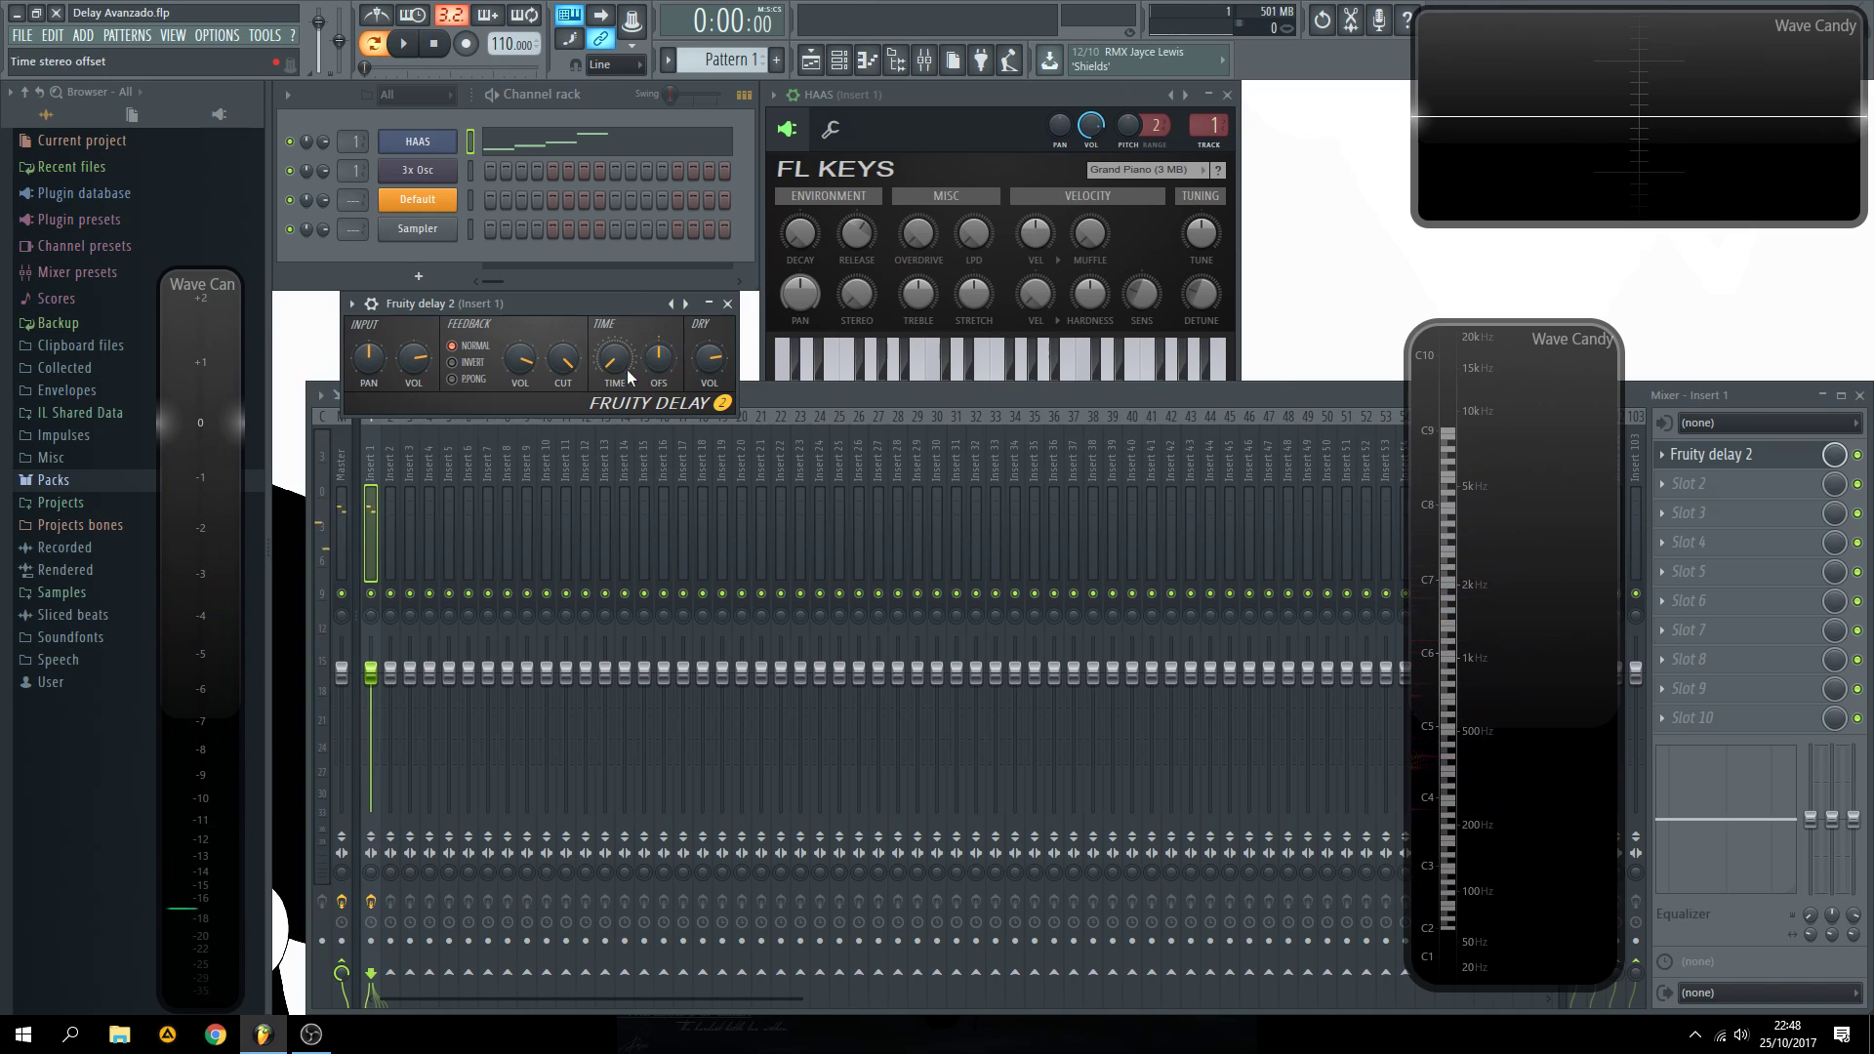
- Move the Fruity delay 2 window slightly and shift the time offset progressively right while playing C5 notes
{"action": "left_click_drag", "start_coordinate": [579, 311], "coordinate": [598, 312]}
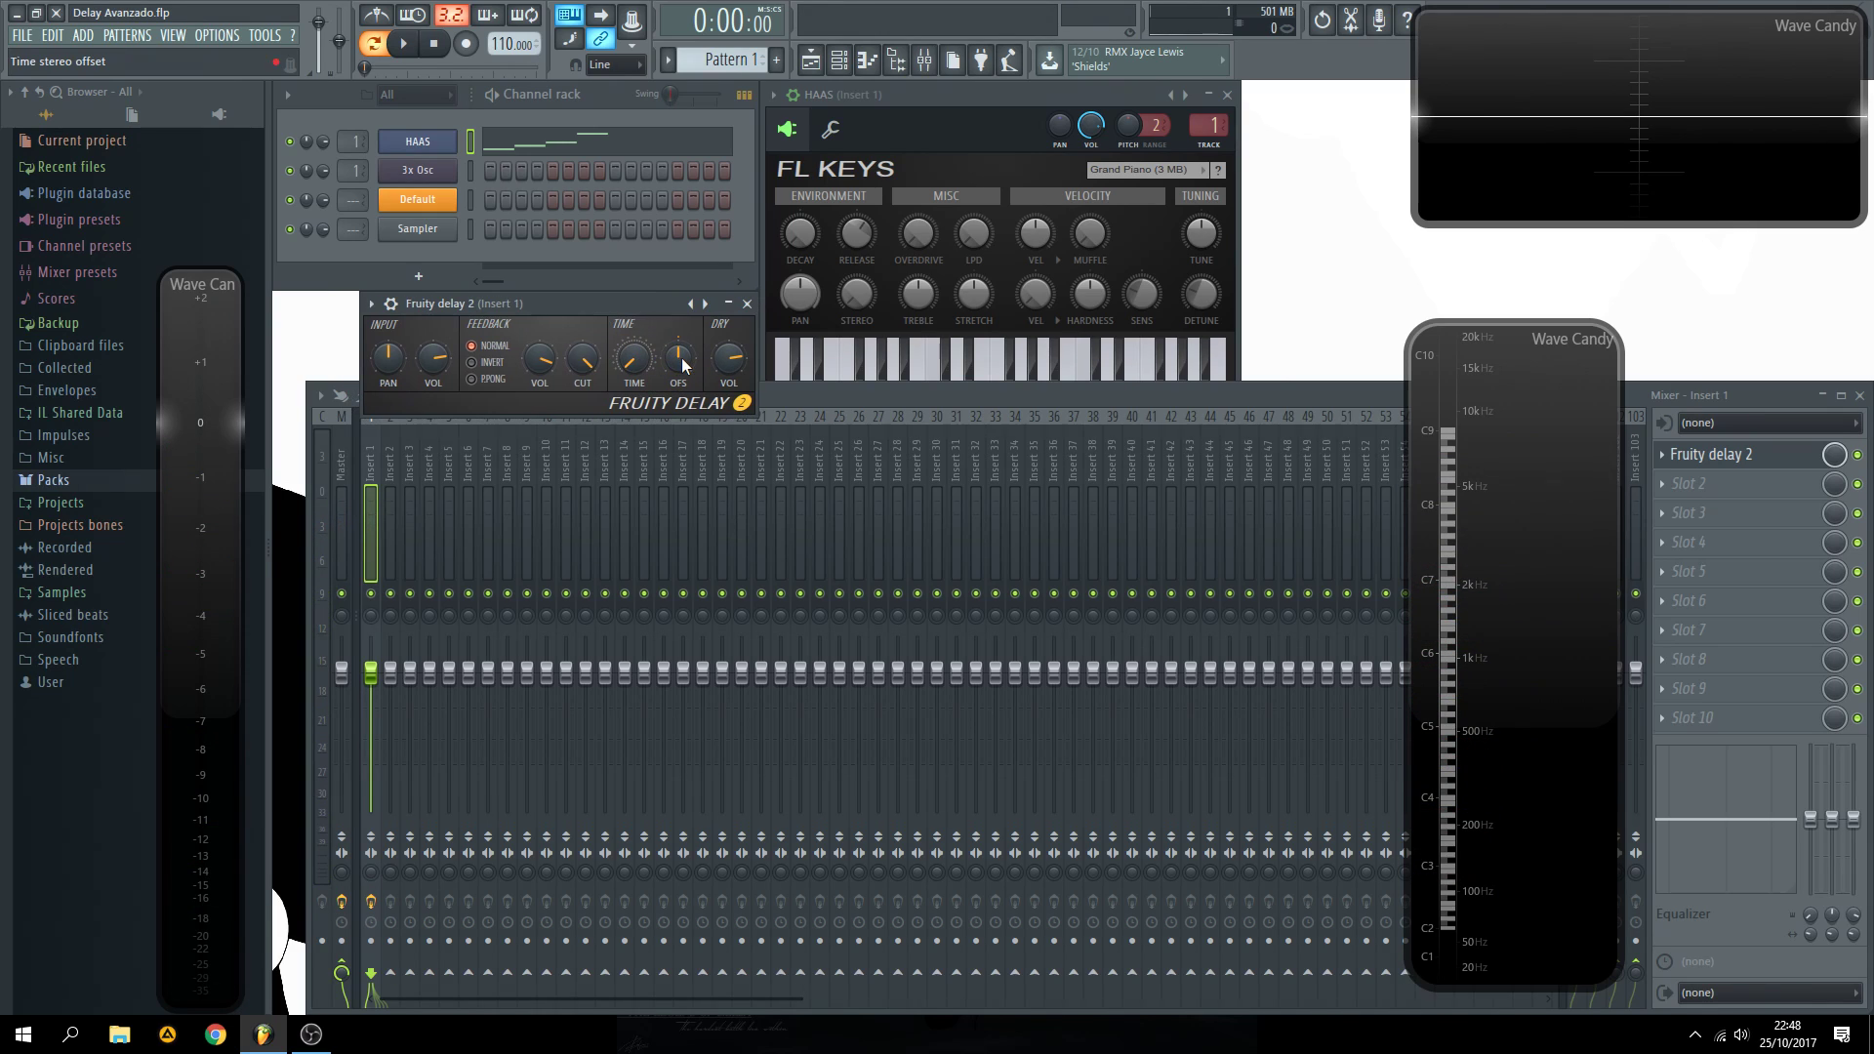
{"action": "left_click", "coordinate": [933, 363]}
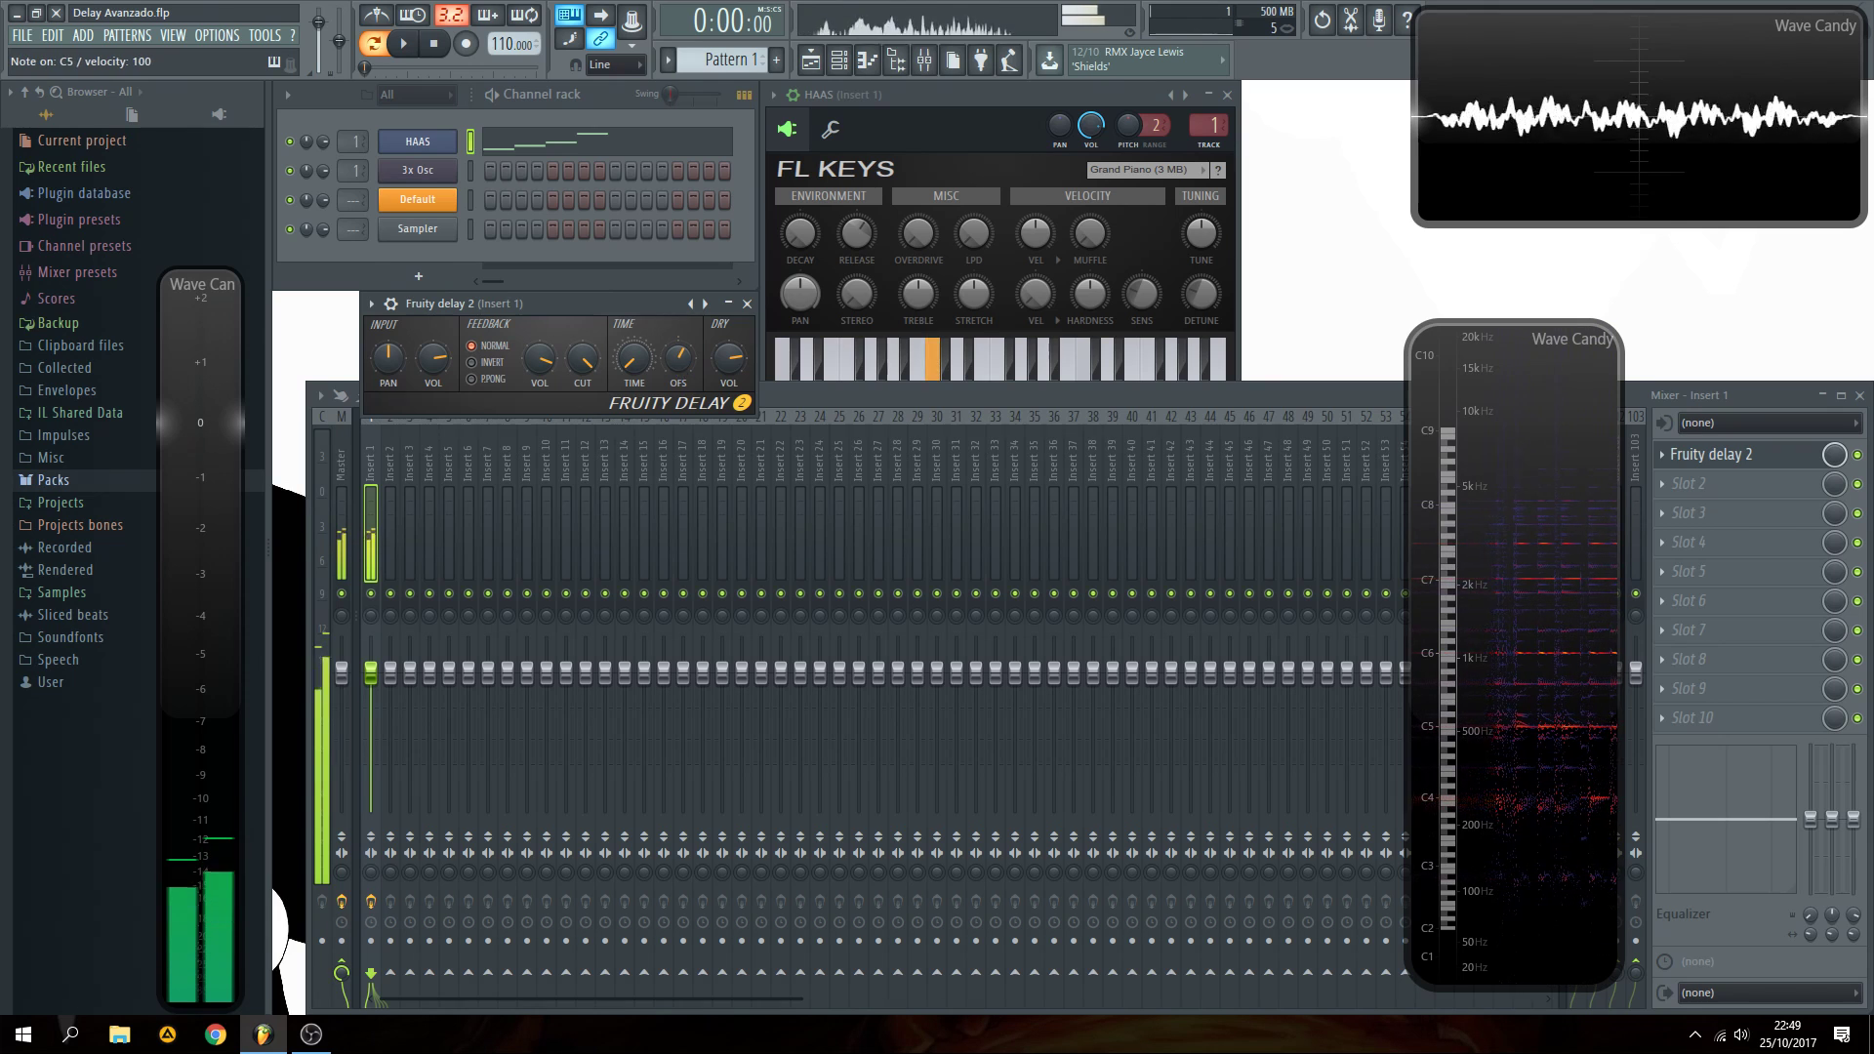
{"action": "left_click_drag", "start_coordinate": [680, 374], "coordinate": [680, 374]}
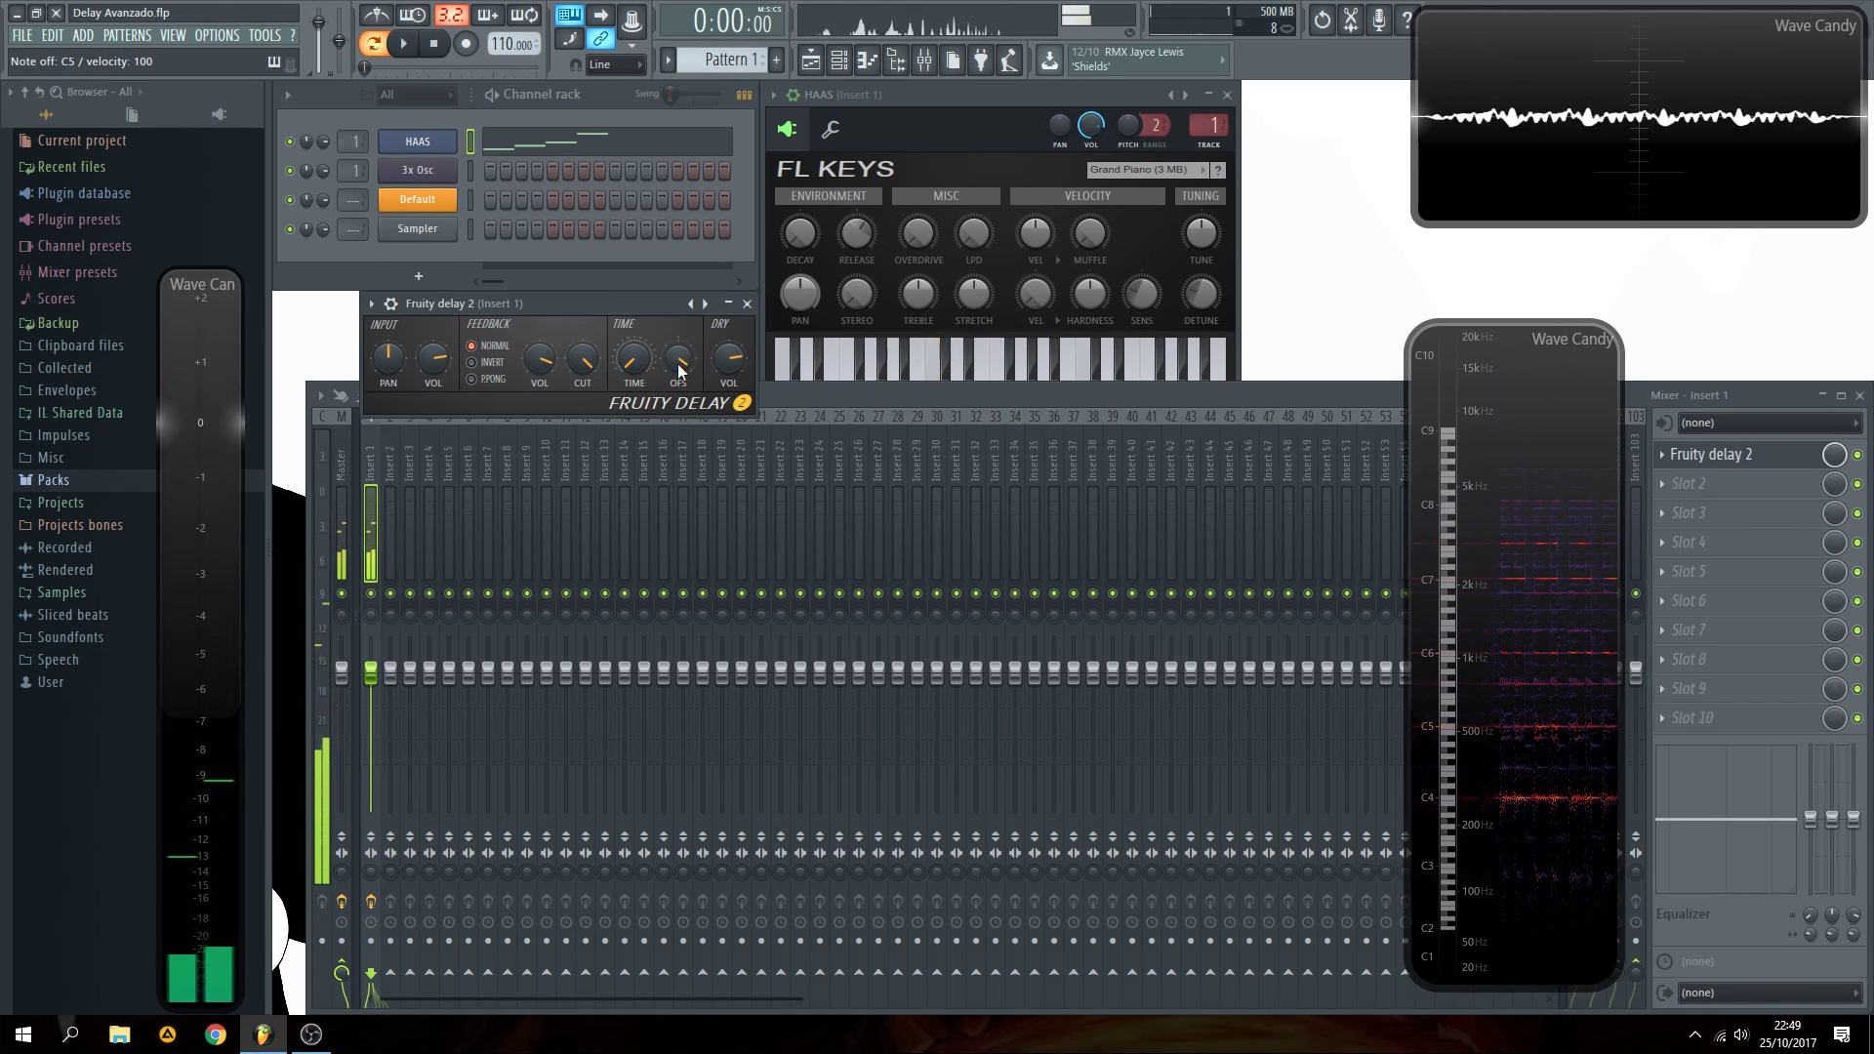
- Play Pattern 1 with the time offset centred, setting the delay time to 0:01 and then to 0:04
{"action": "key", "text": "space"}
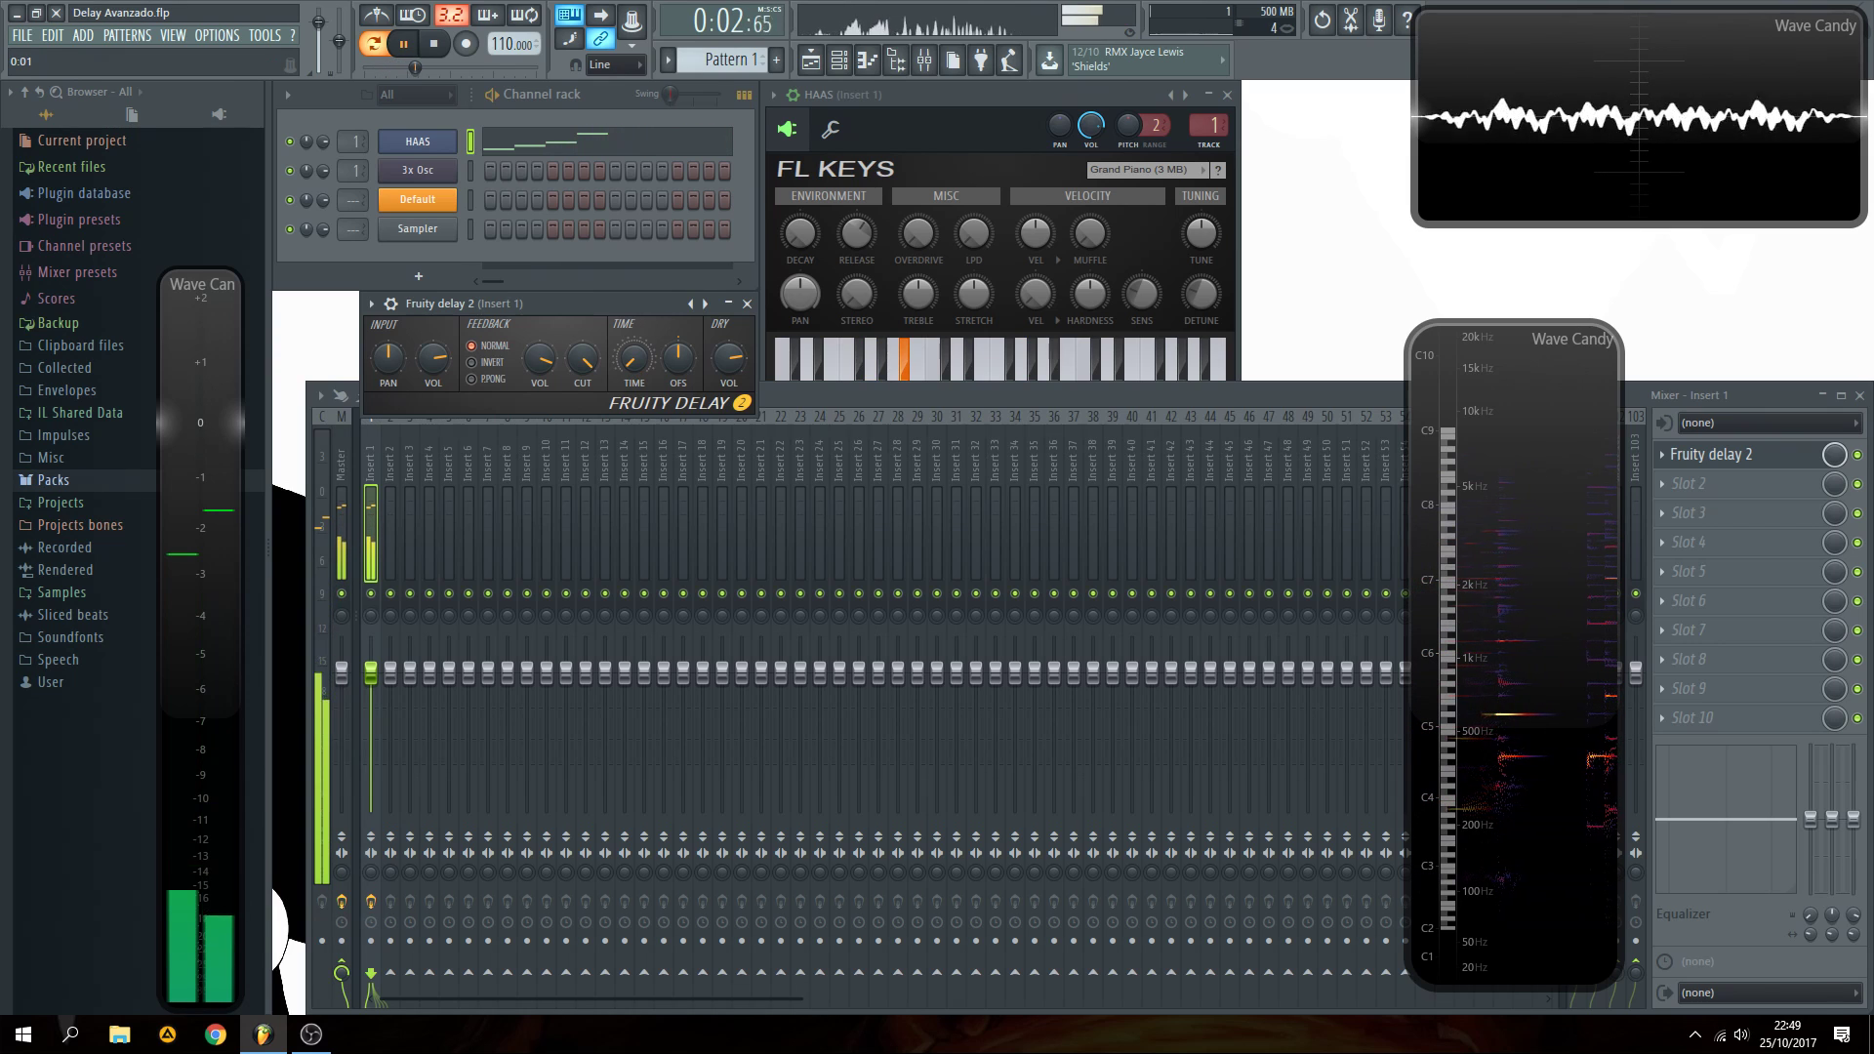
{"action": "left_click_drag", "start_coordinate": [632, 368], "coordinate": [632, 368]}
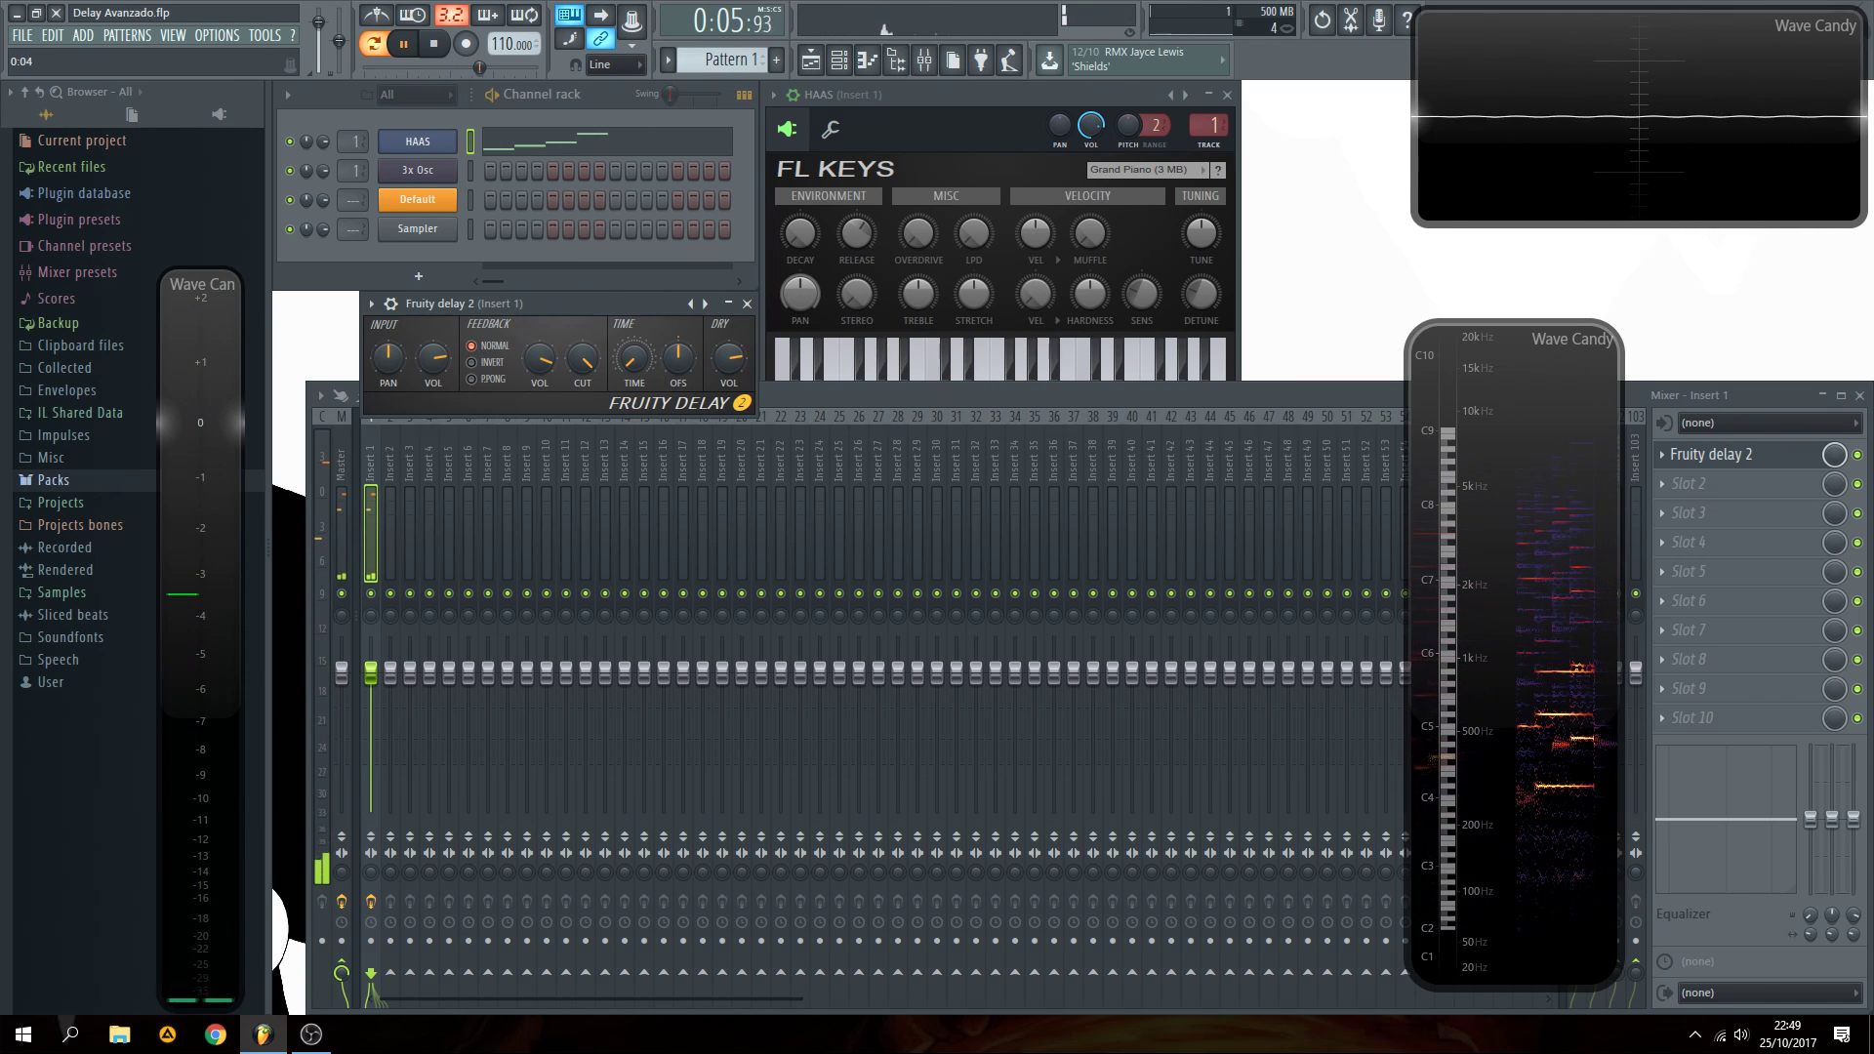
{"action": "key", "text": "space"}
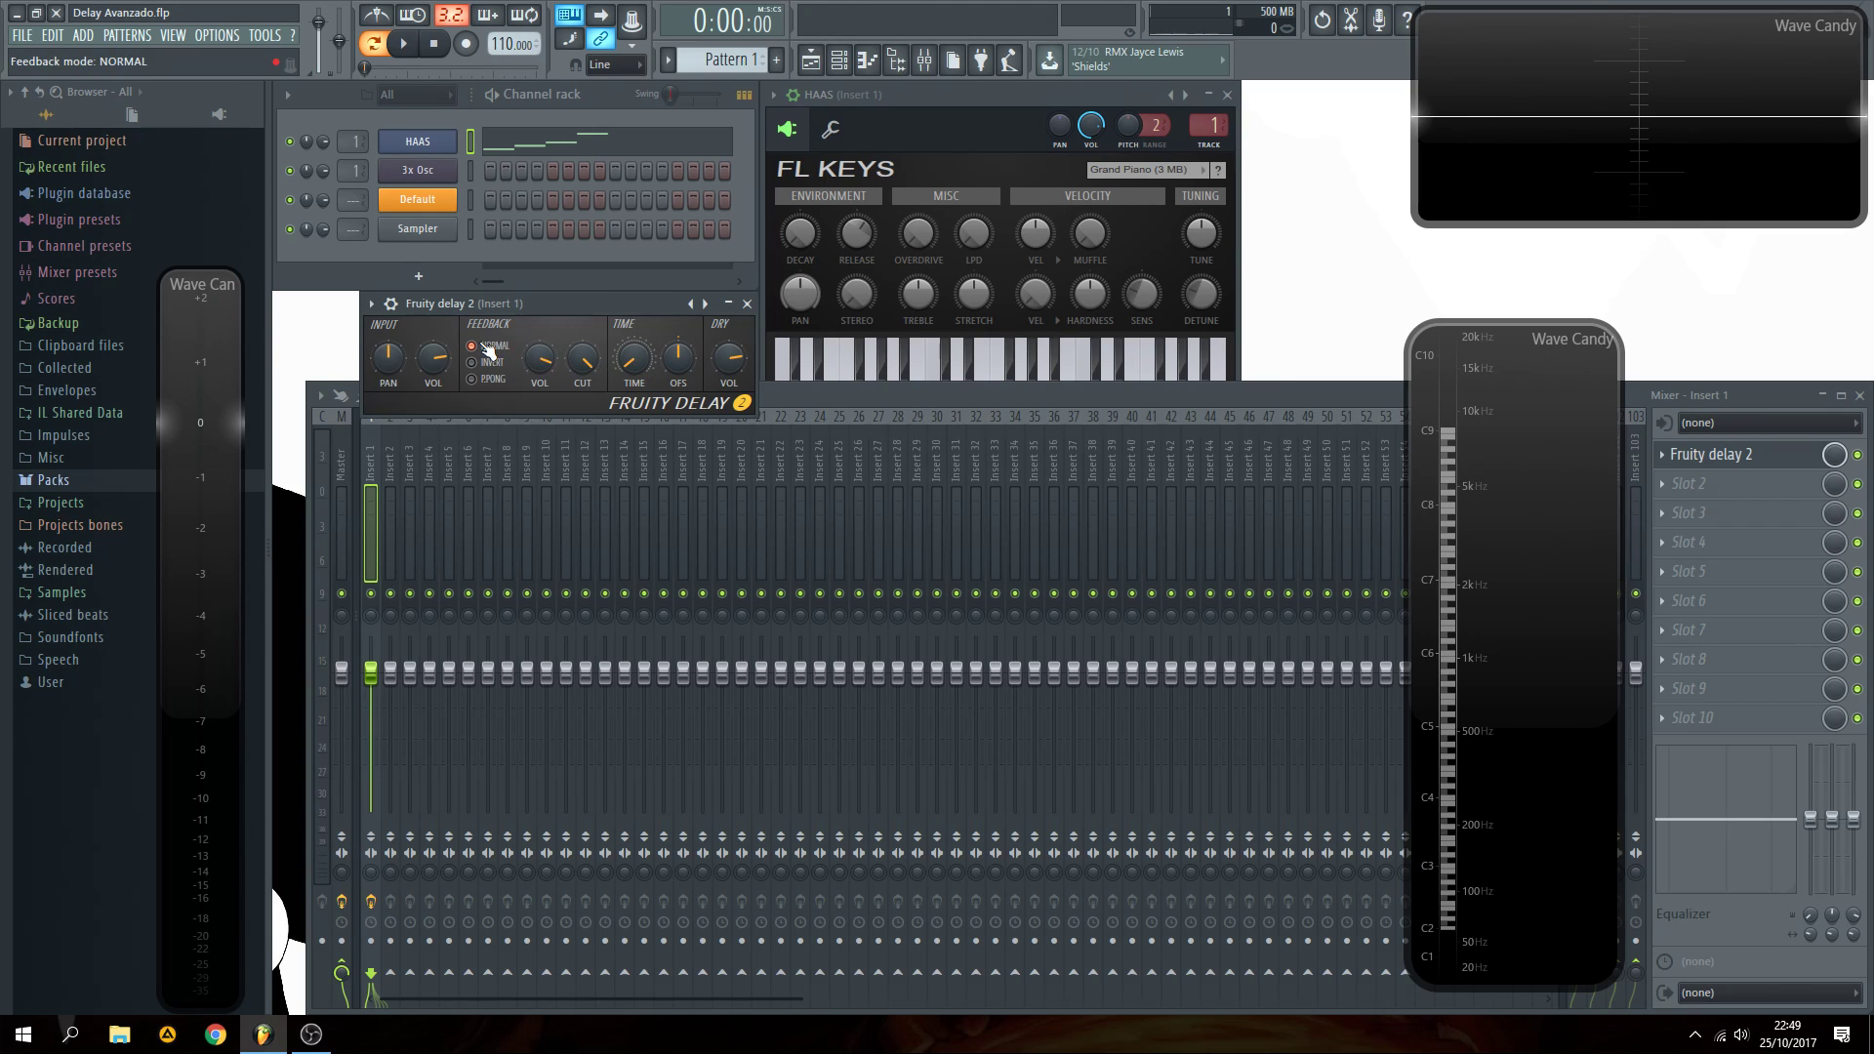
- Play C5 and other notes on FL Keys while lengthening the delay time and lowering the feedback cutoff
{"action": "key", "text": "z"}
{"action": "key", "text": "z"}
{"action": "key", "text": "z"}
{"action": "key", "text": "e"}
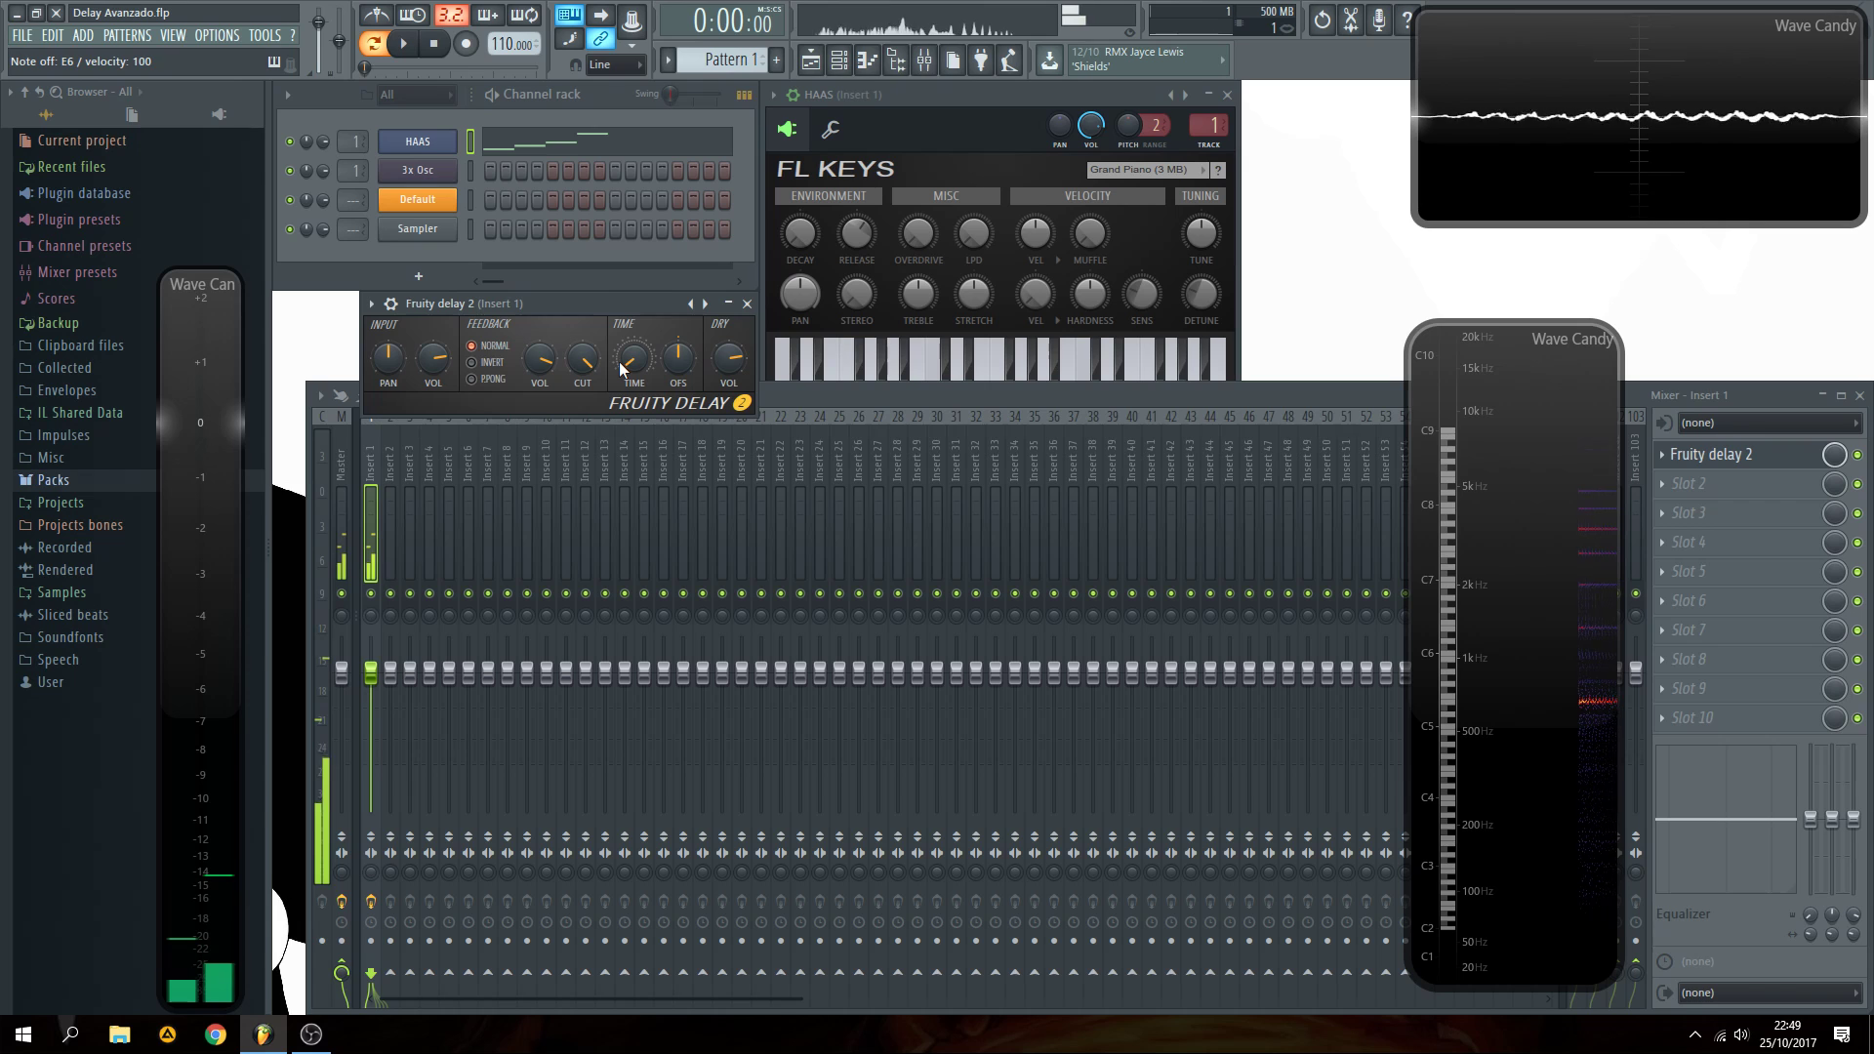
{"action": "key", "text": "z"}
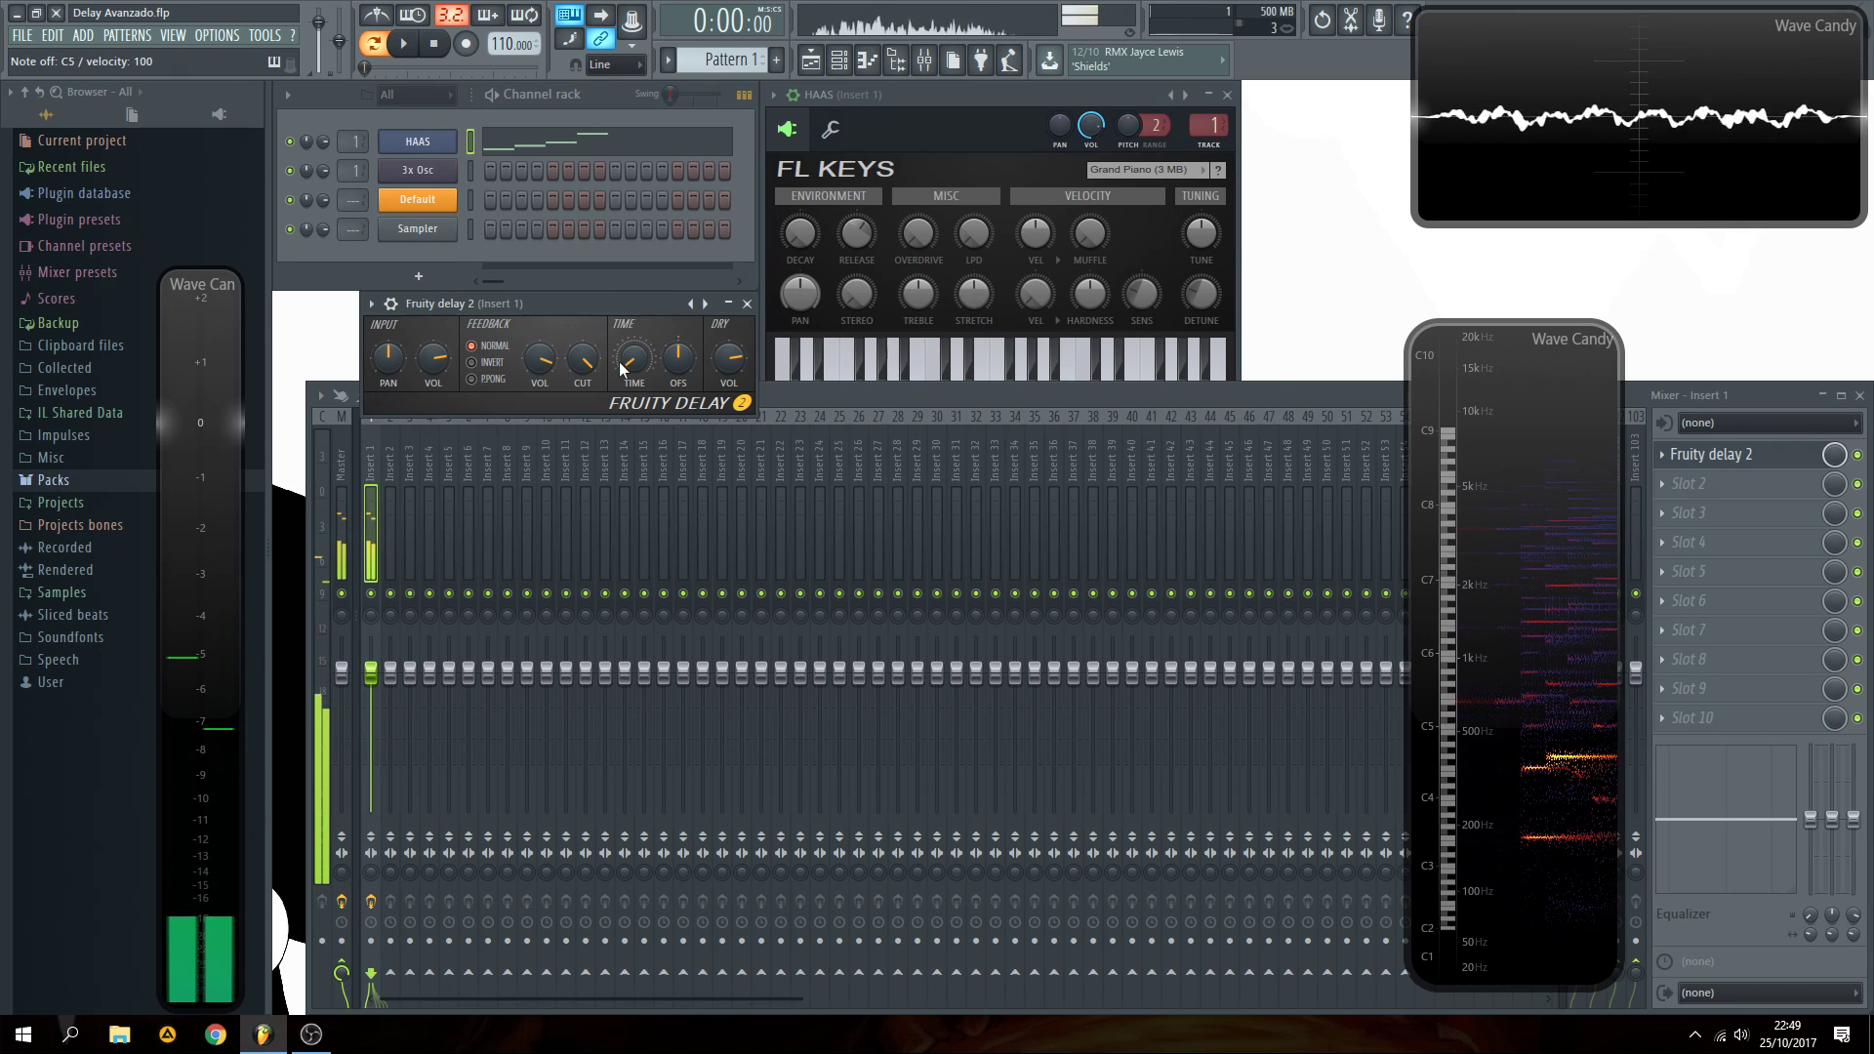
{"action": "key", "text": "n"}
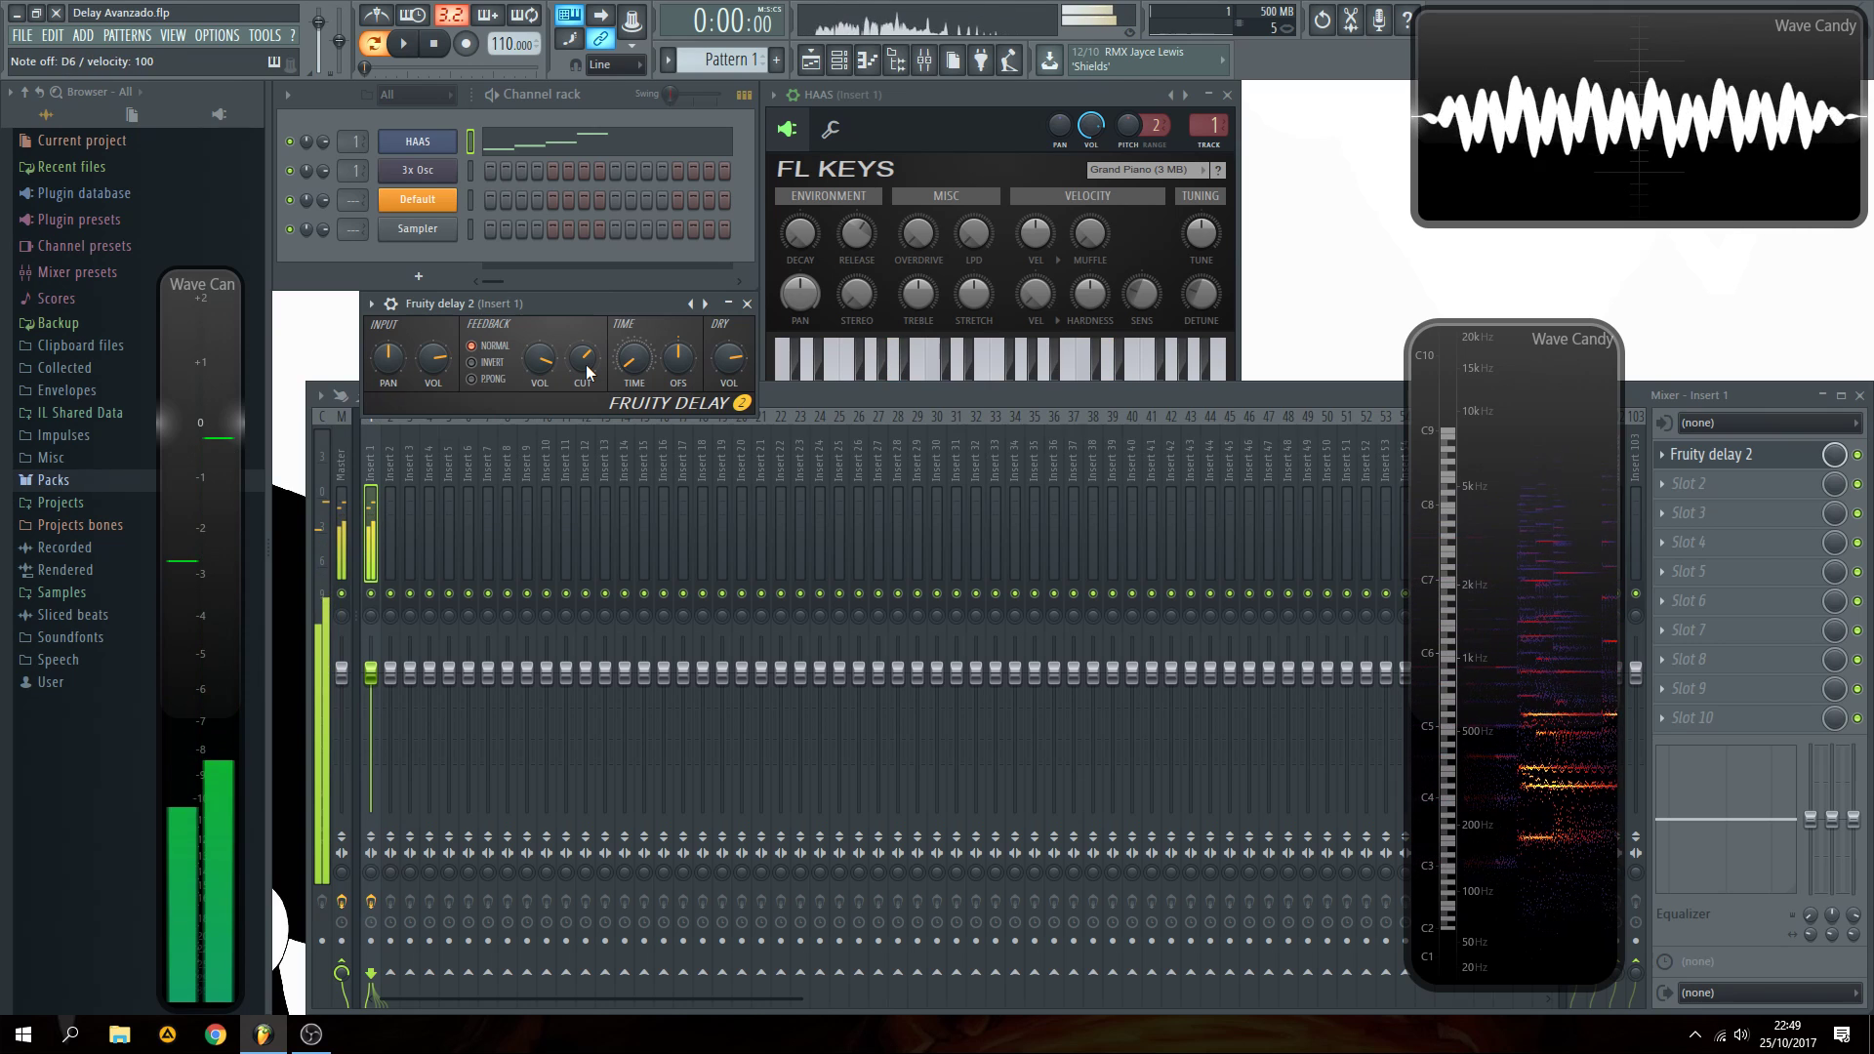
- Set the delay time to 0:22 and play Pattern 1, then set it to 0:39 with less feedback volume and play C5
{"action": "key", "text": "space"}
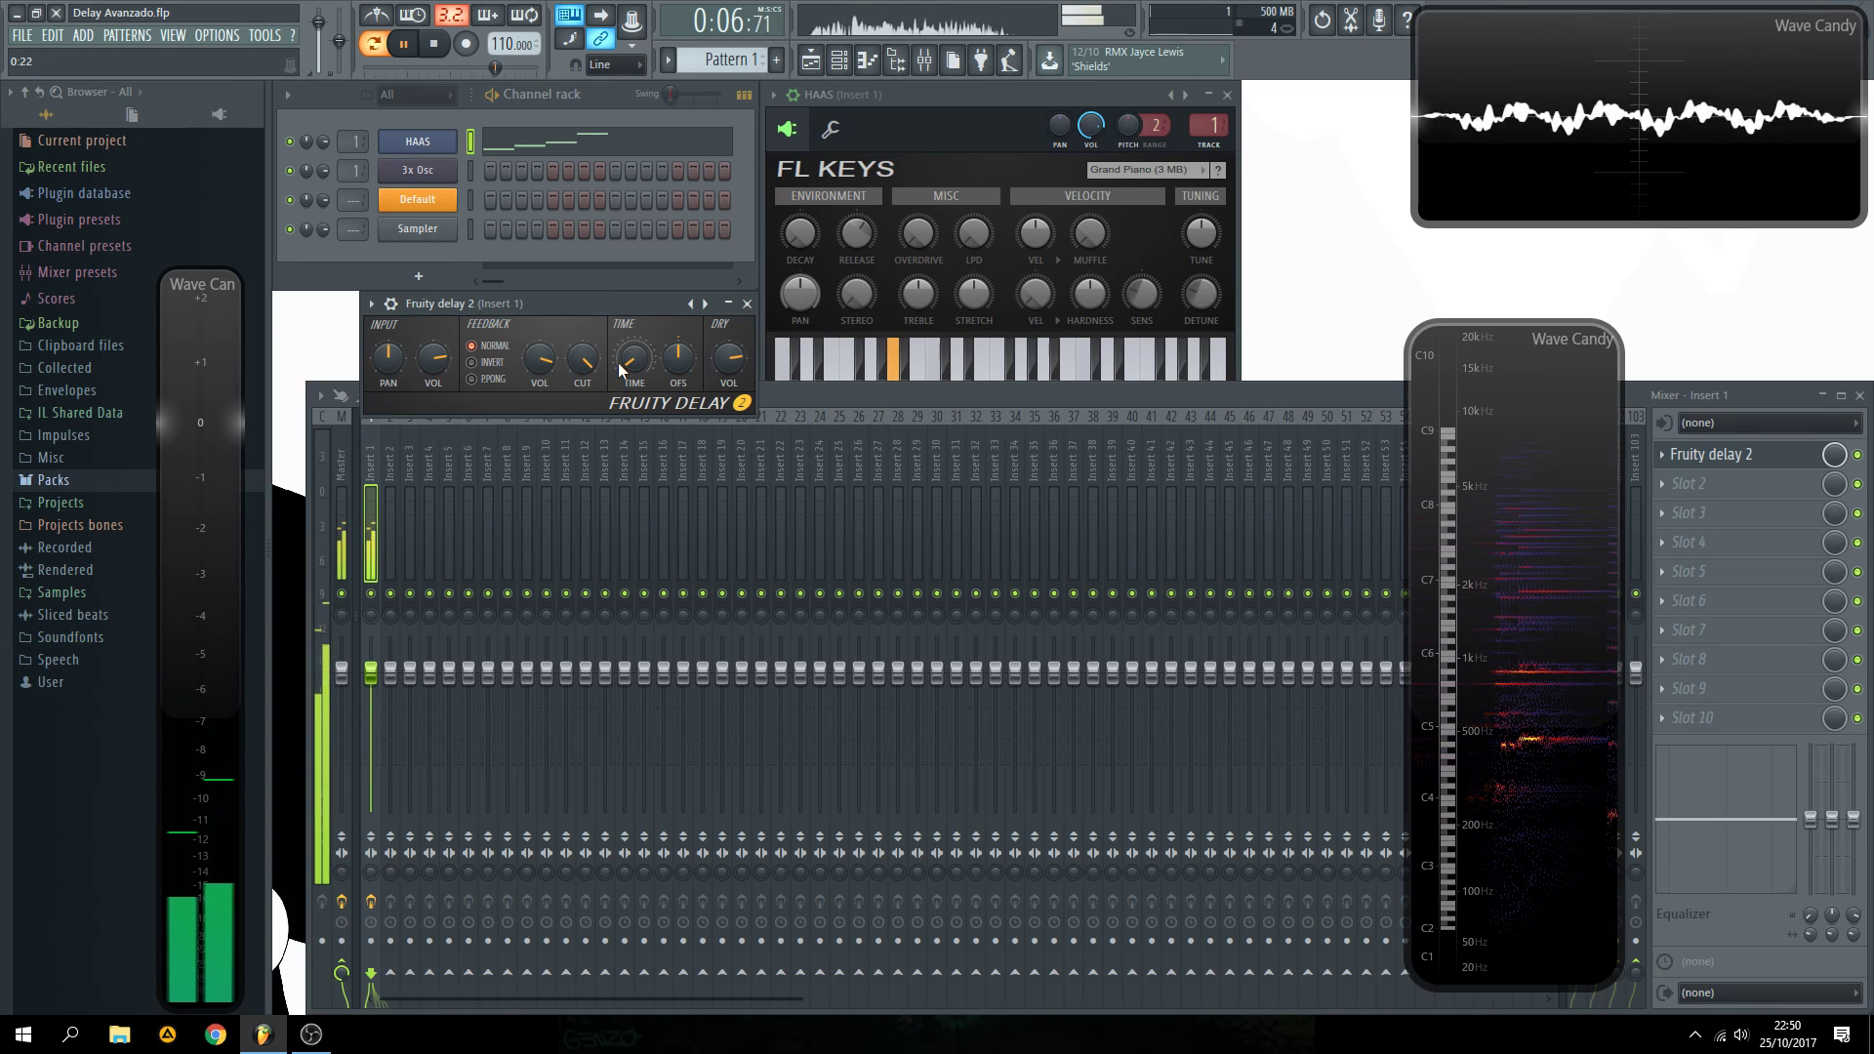
{"action": "key", "text": "space"}
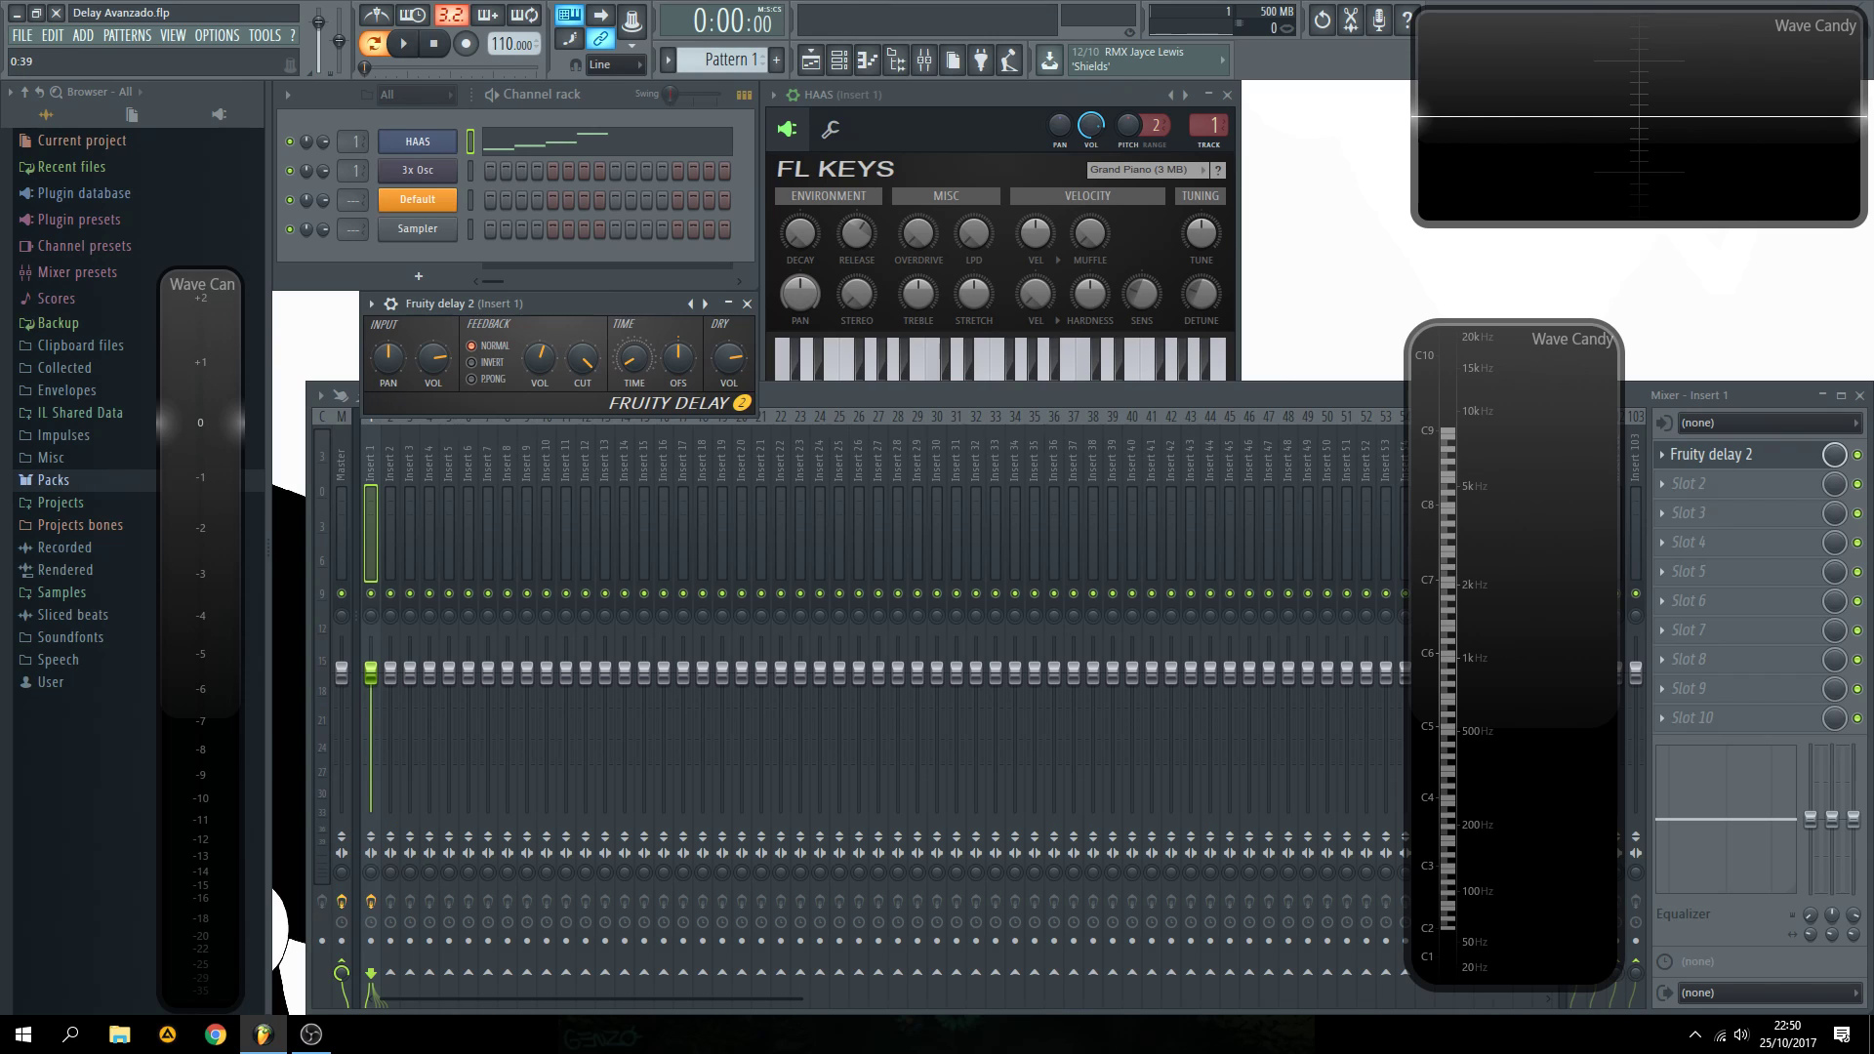
{"action": "key", "text": "z"}
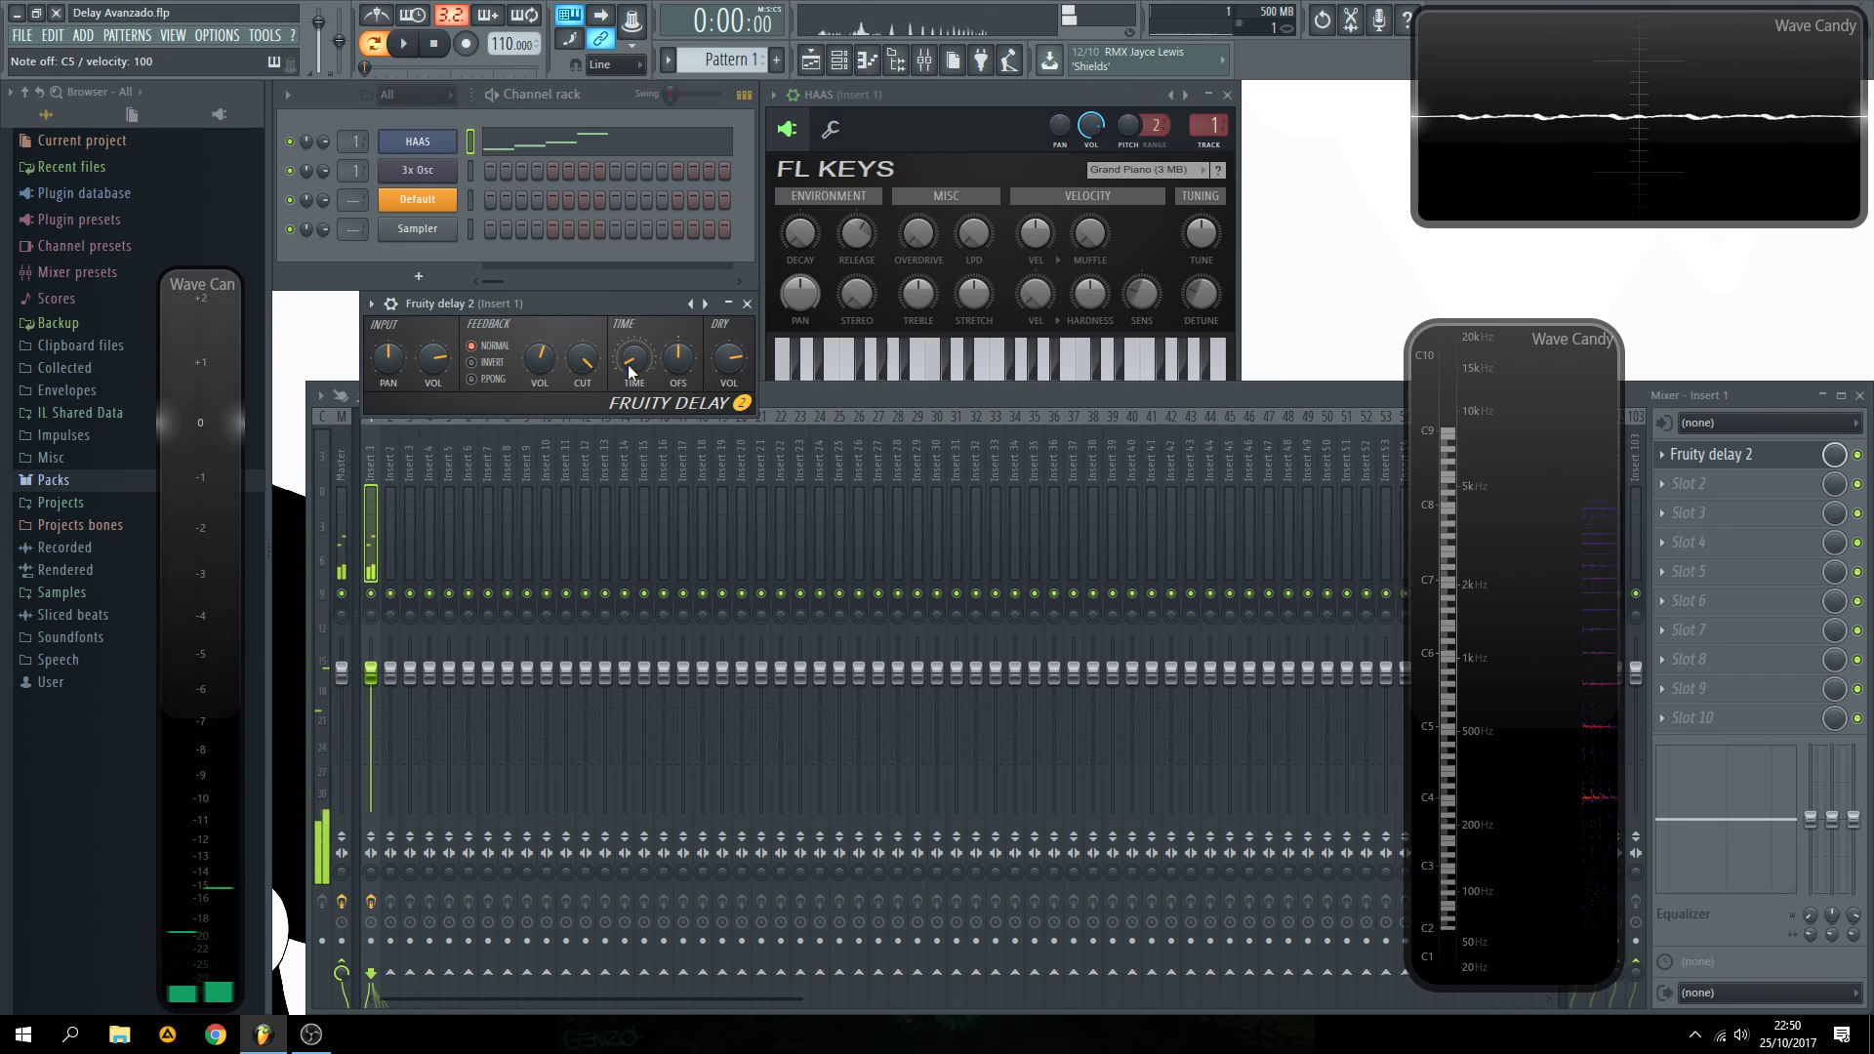
- Raise the feedback volume while playing Pattern 1, then lower the input volume and play D5 and E5 notes
{"action": "key", "text": "space"}
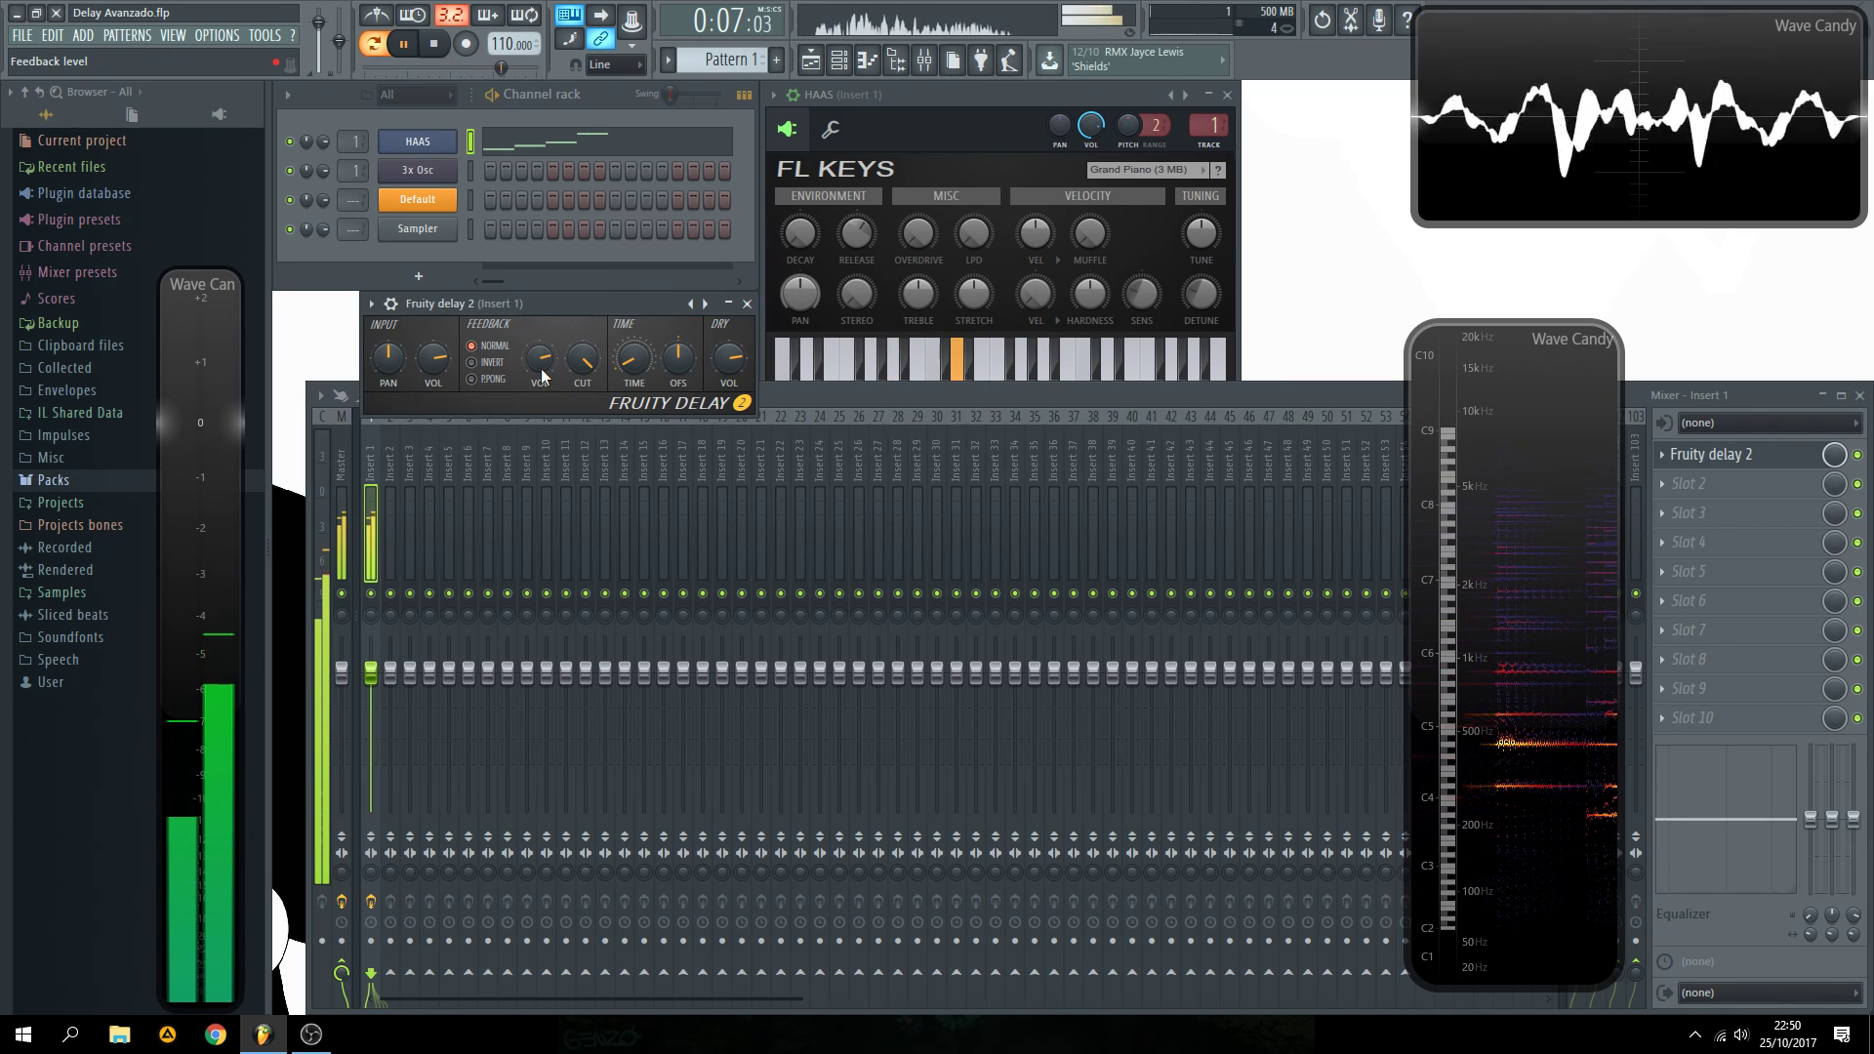
{"action": "key", "text": "space"}
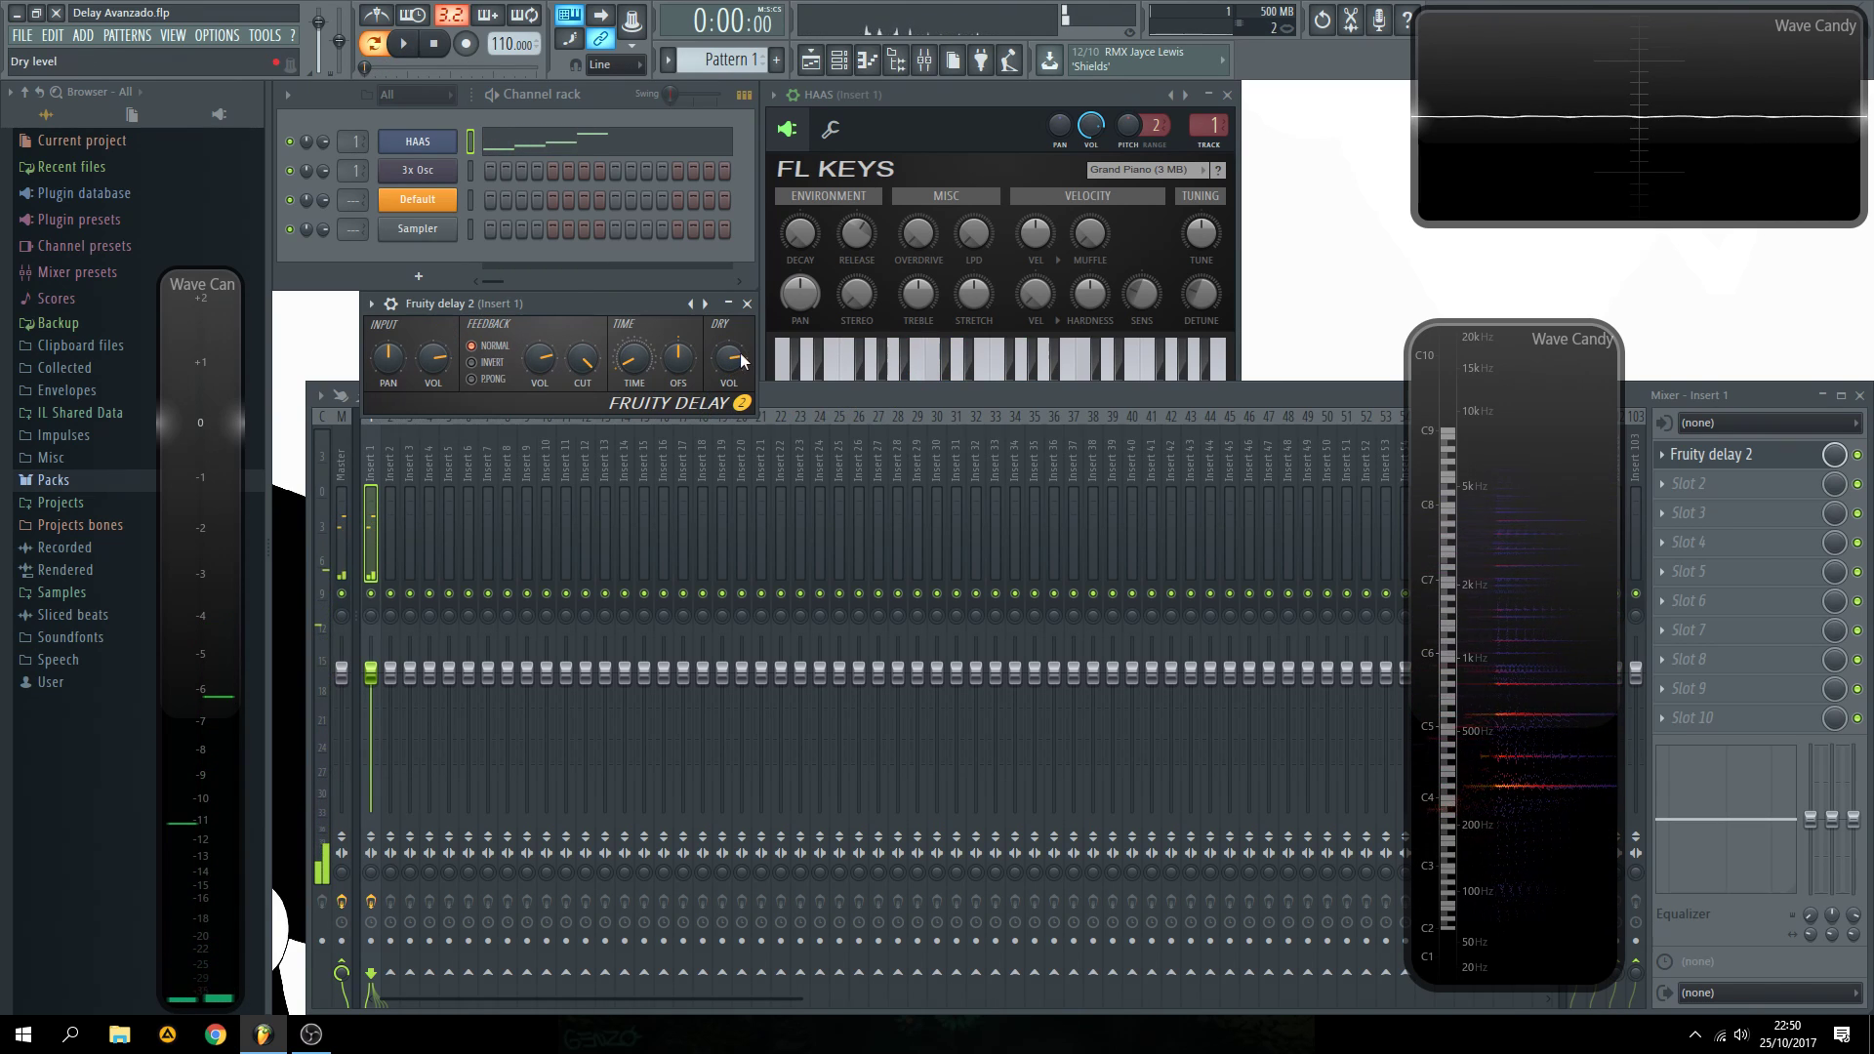
{"action": "key", "text": "z"}
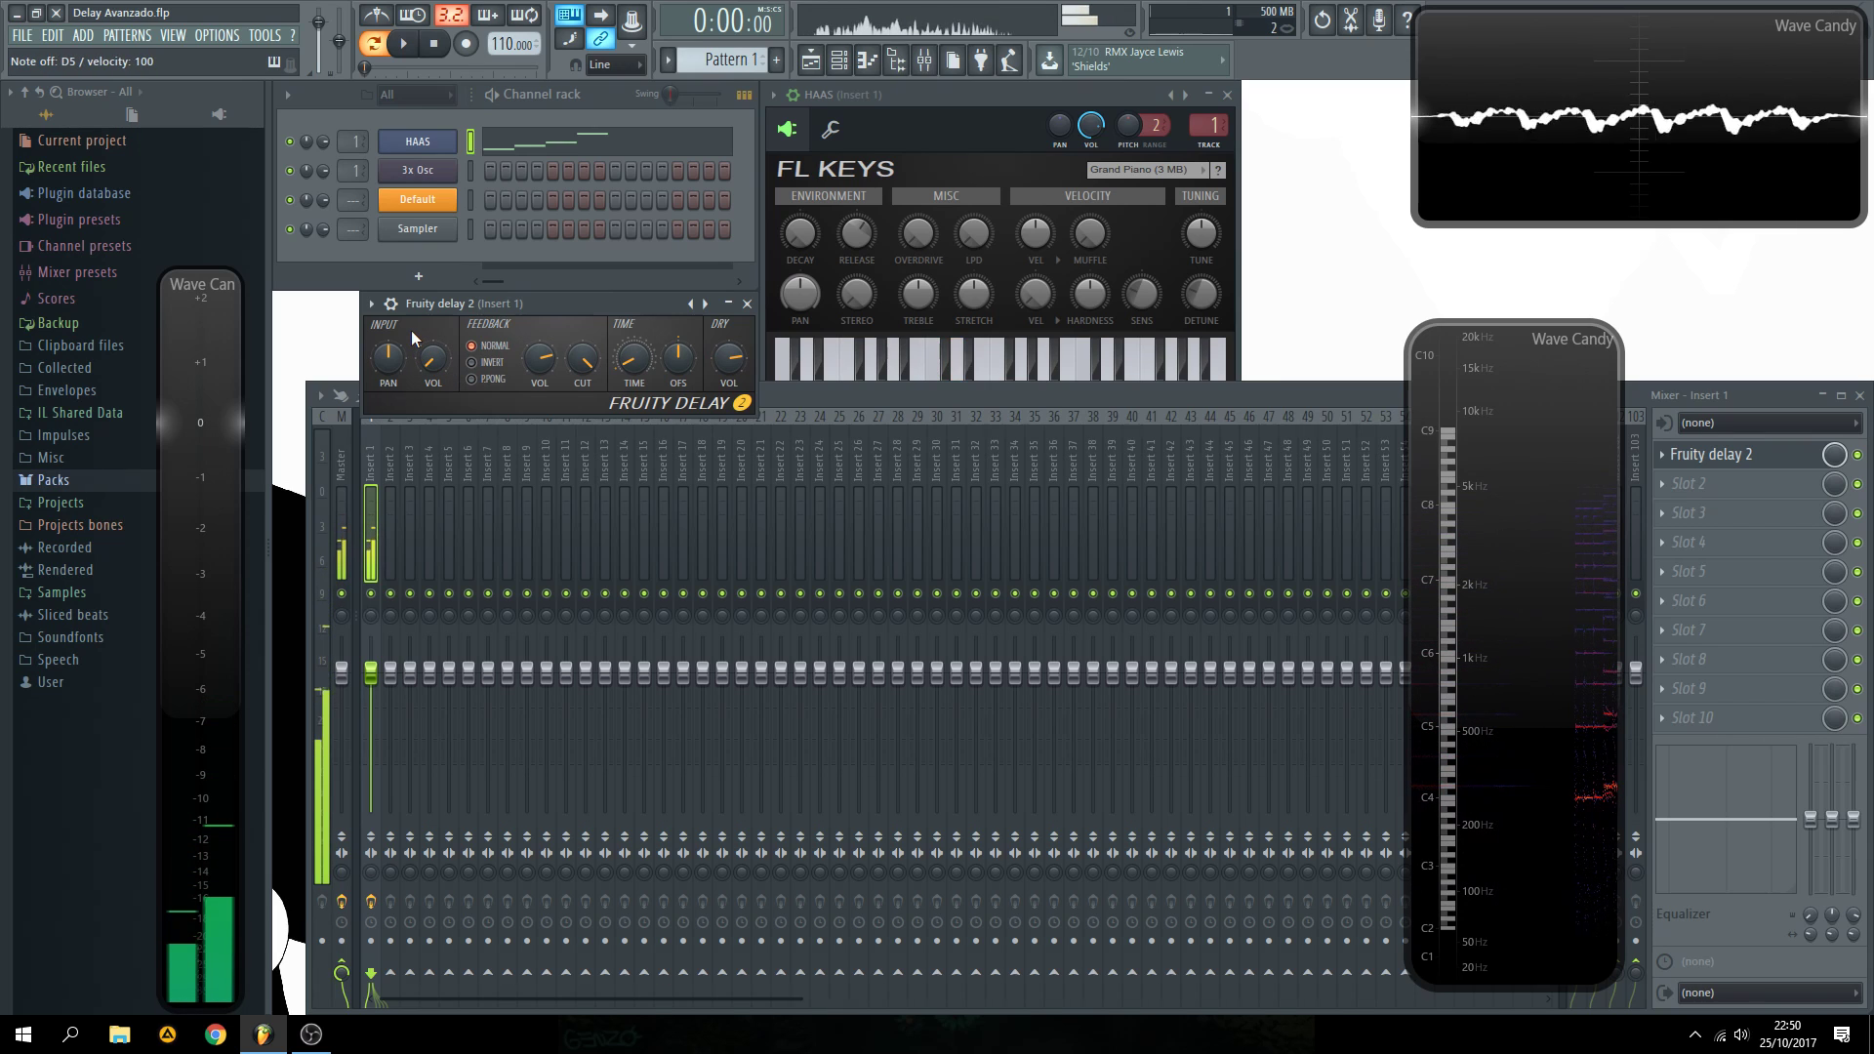
{"action": "key", "text": "c"}
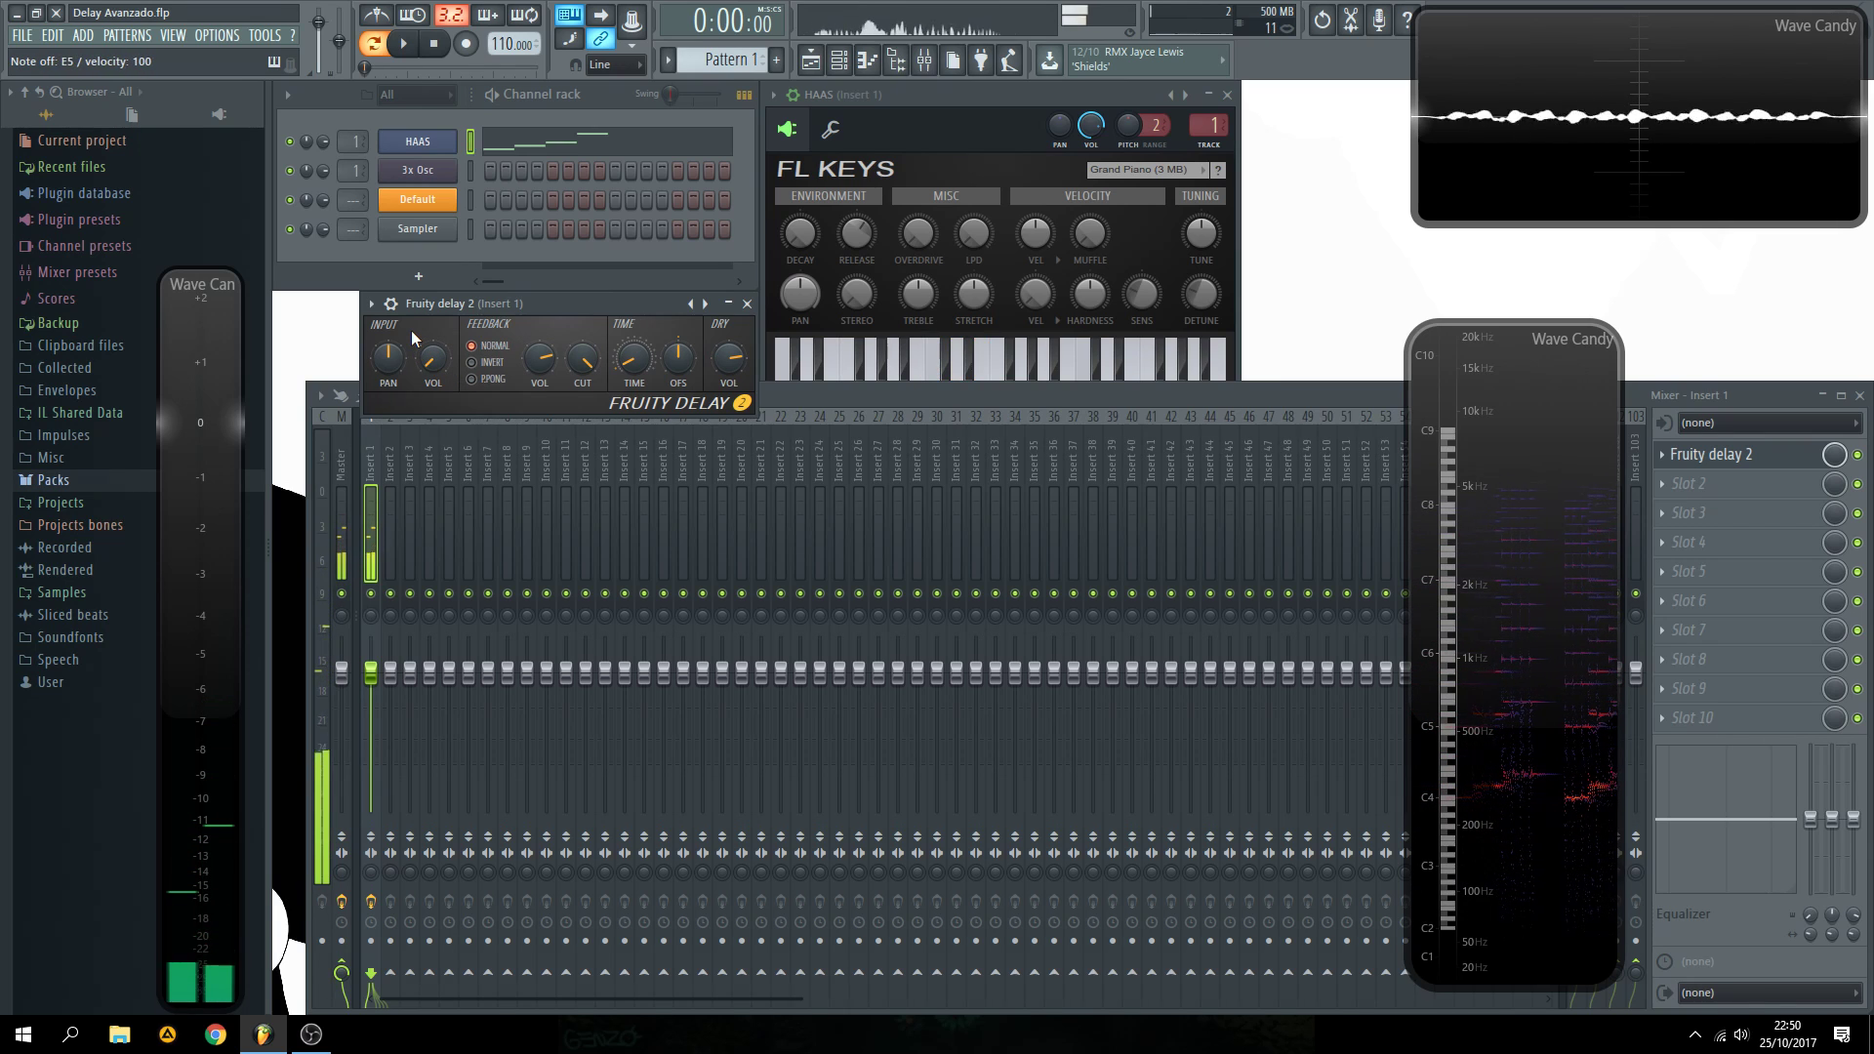
- Restore the input volume and play Pattern 1, then lower the feedback cutoff slightly and play C5
{"action": "key", "text": "space"}
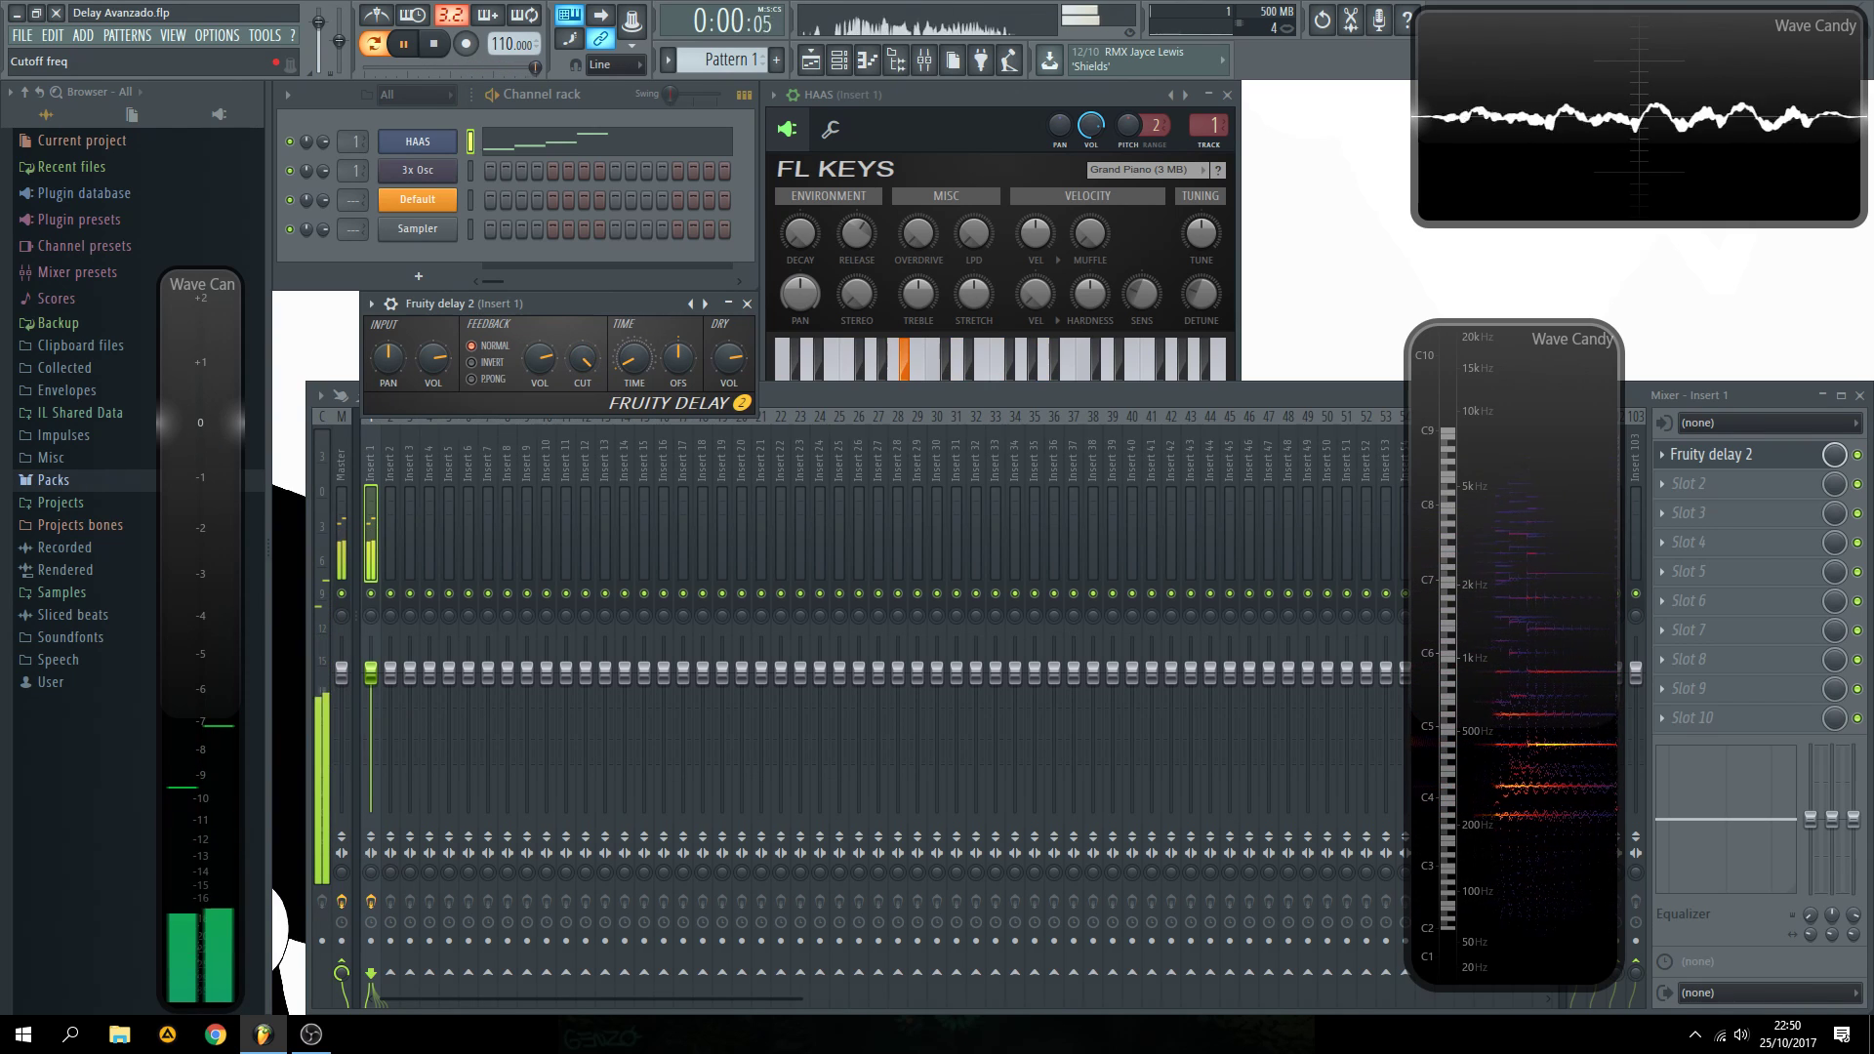
{"action": "key", "text": "space"}
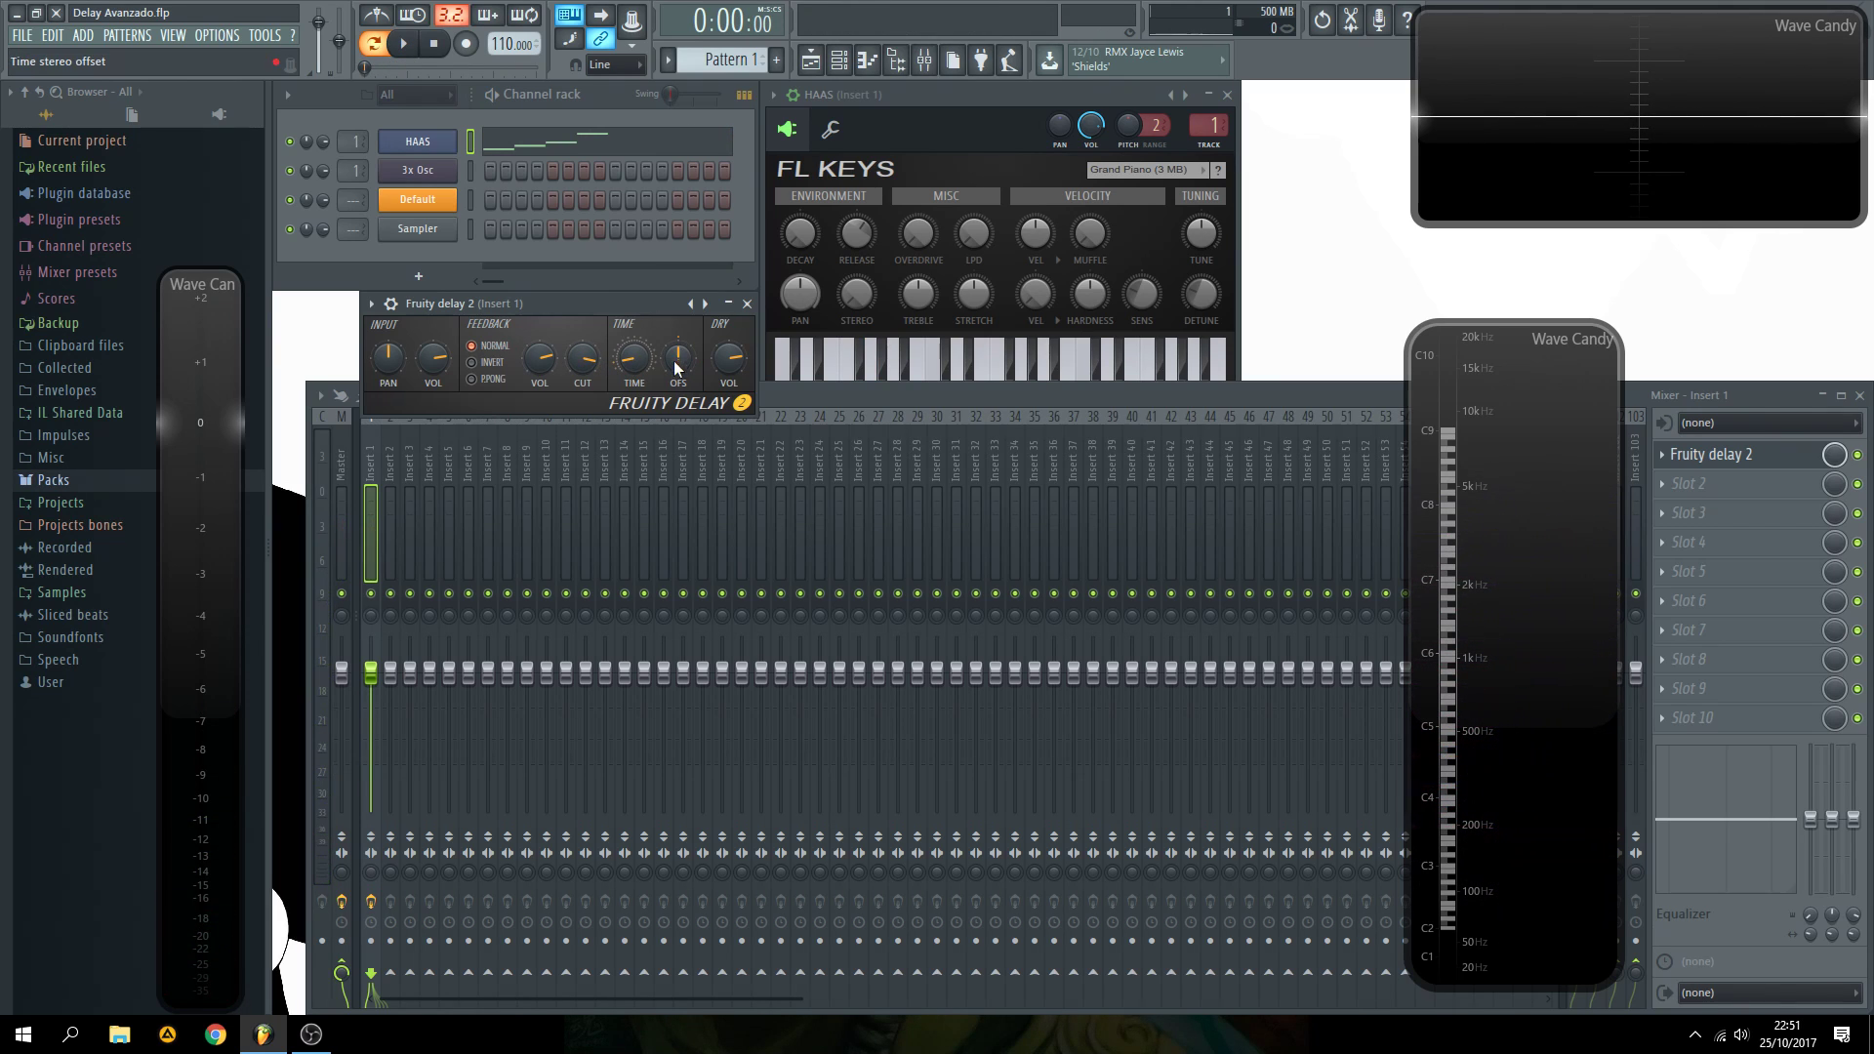
{"action": "key", "text": "q"}
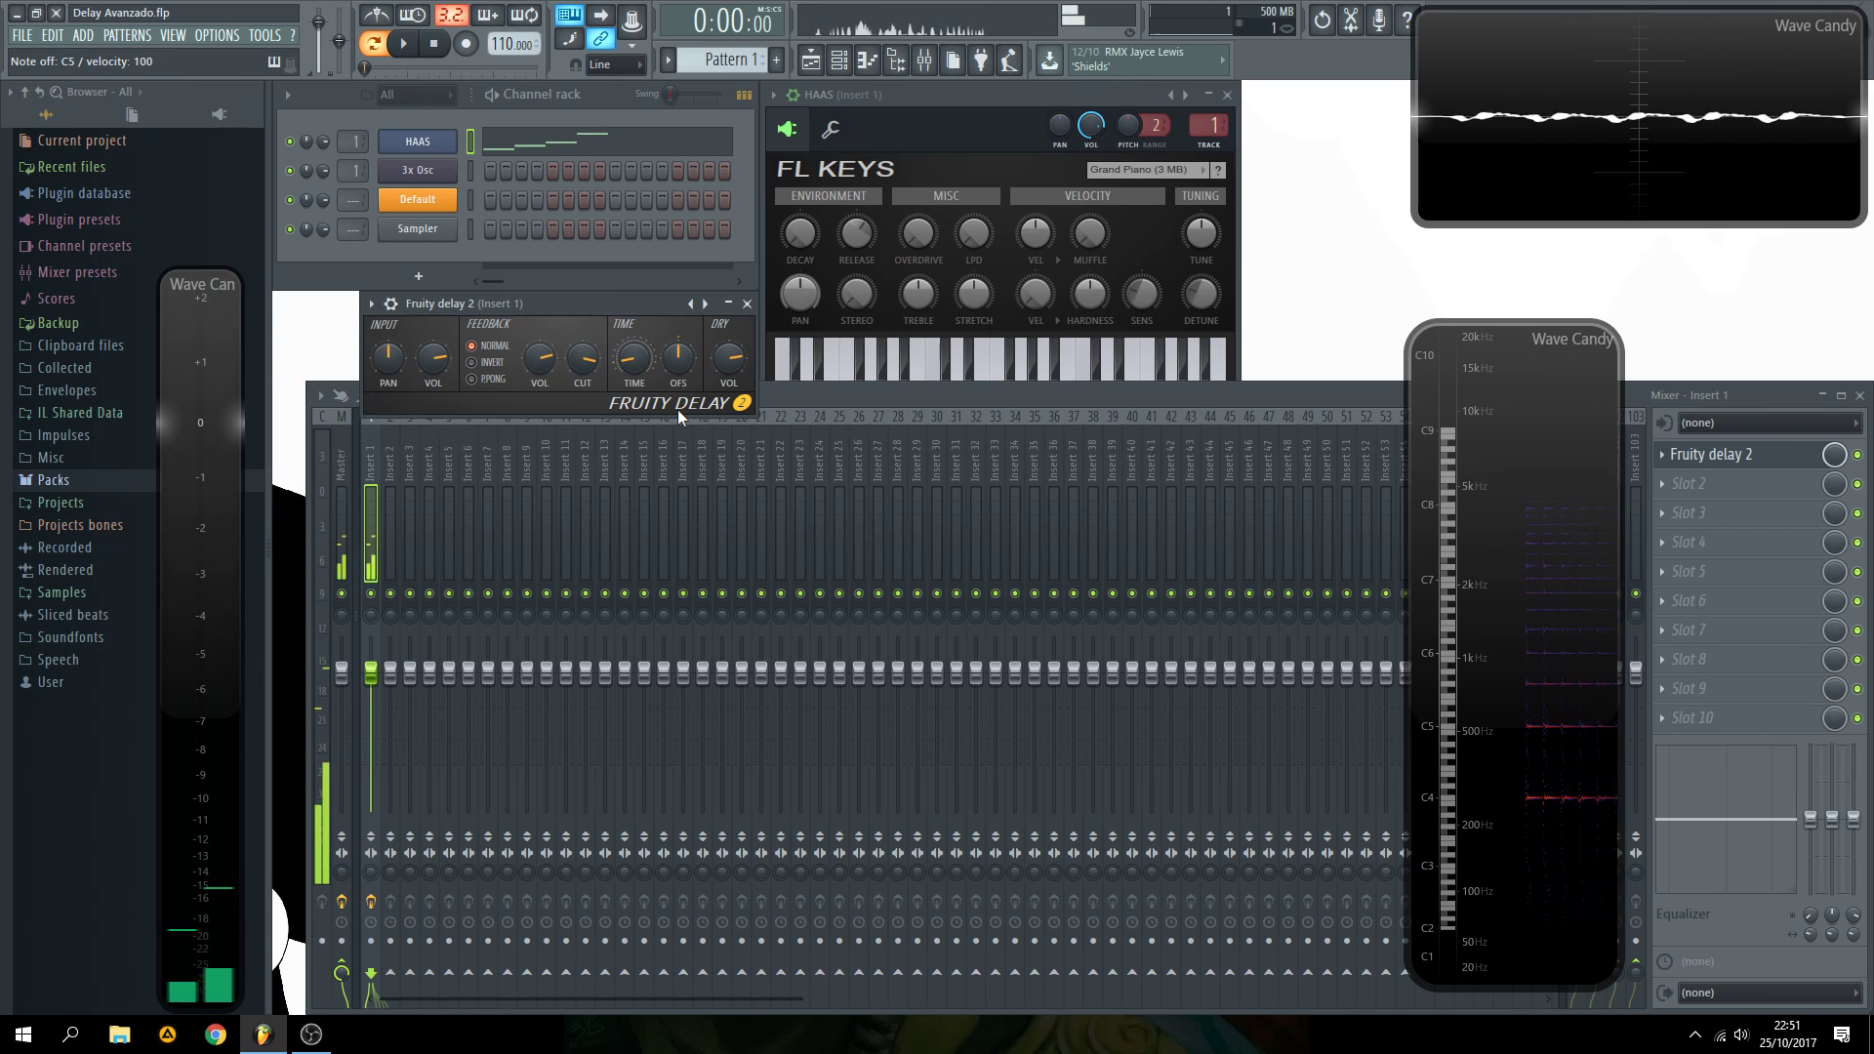
- Fill every second step of the 3x Osc channel, then clear those steps
{"action": "right_click", "coordinate": [451, 170]}
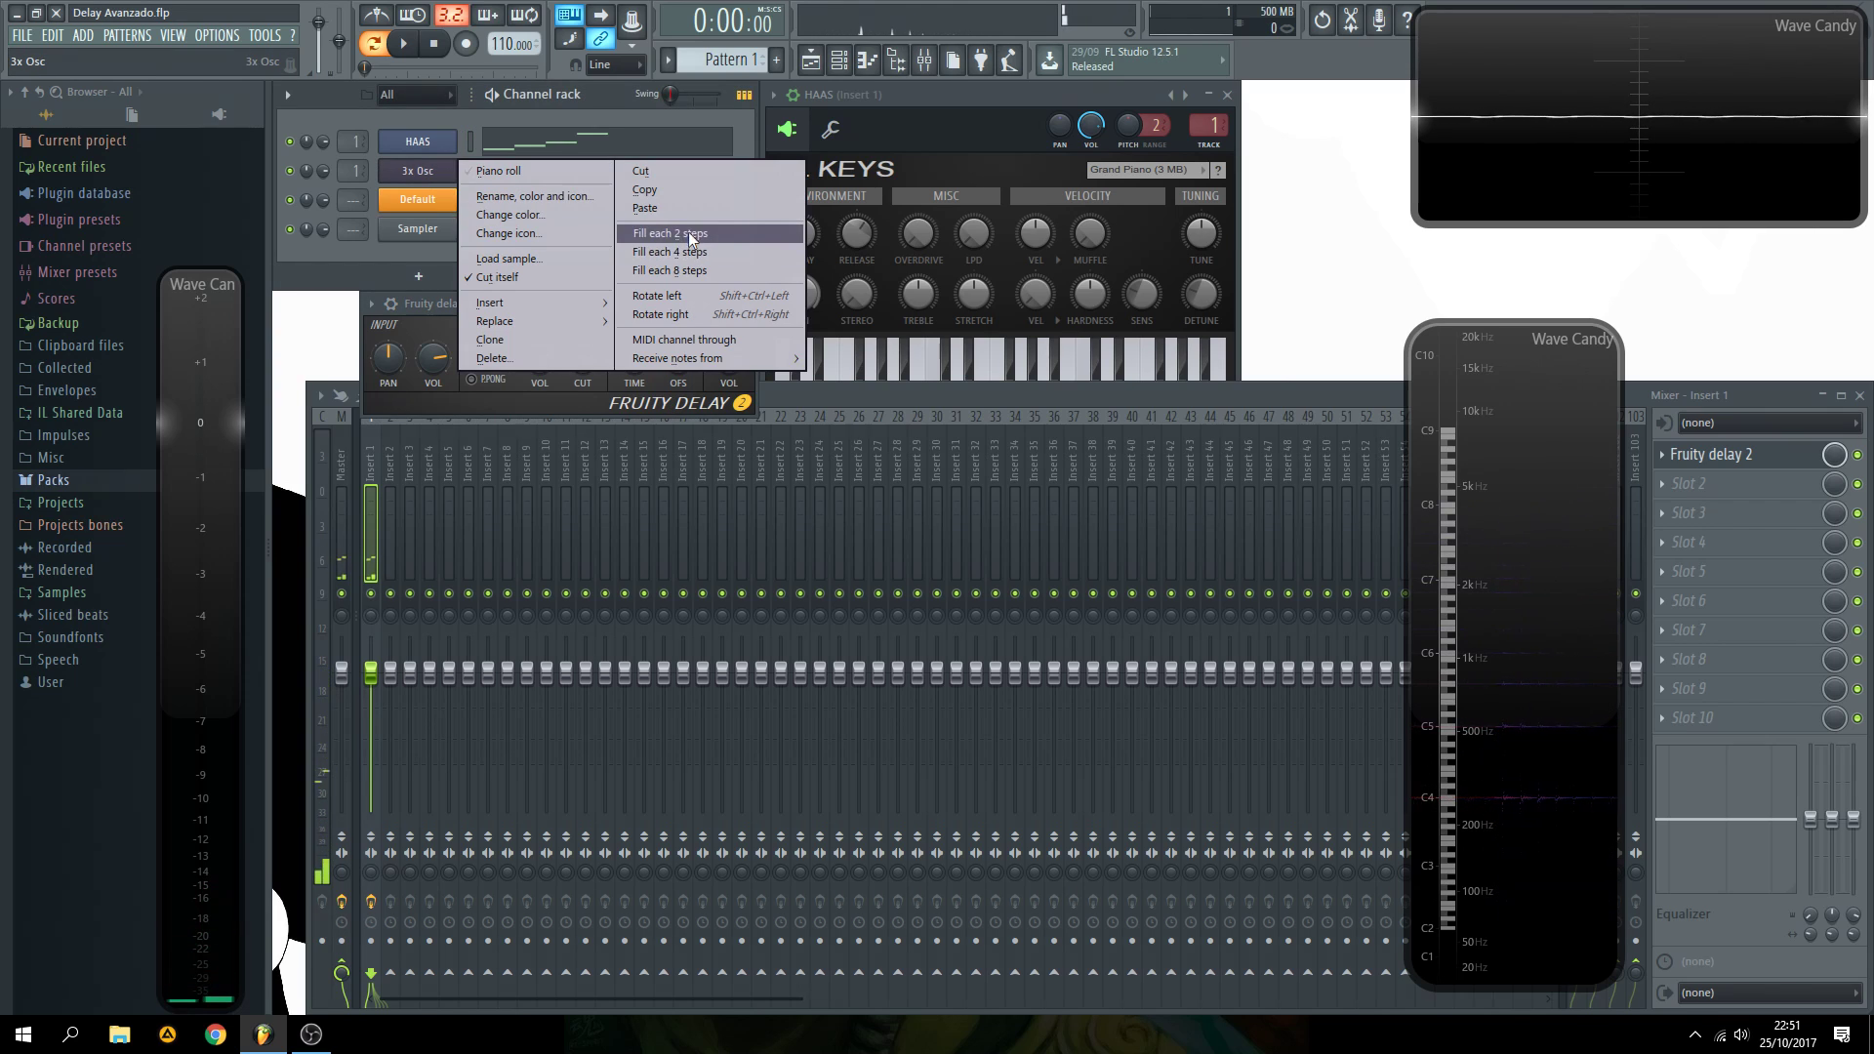
{"action": "left_click", "coordinate": [687, 232]}
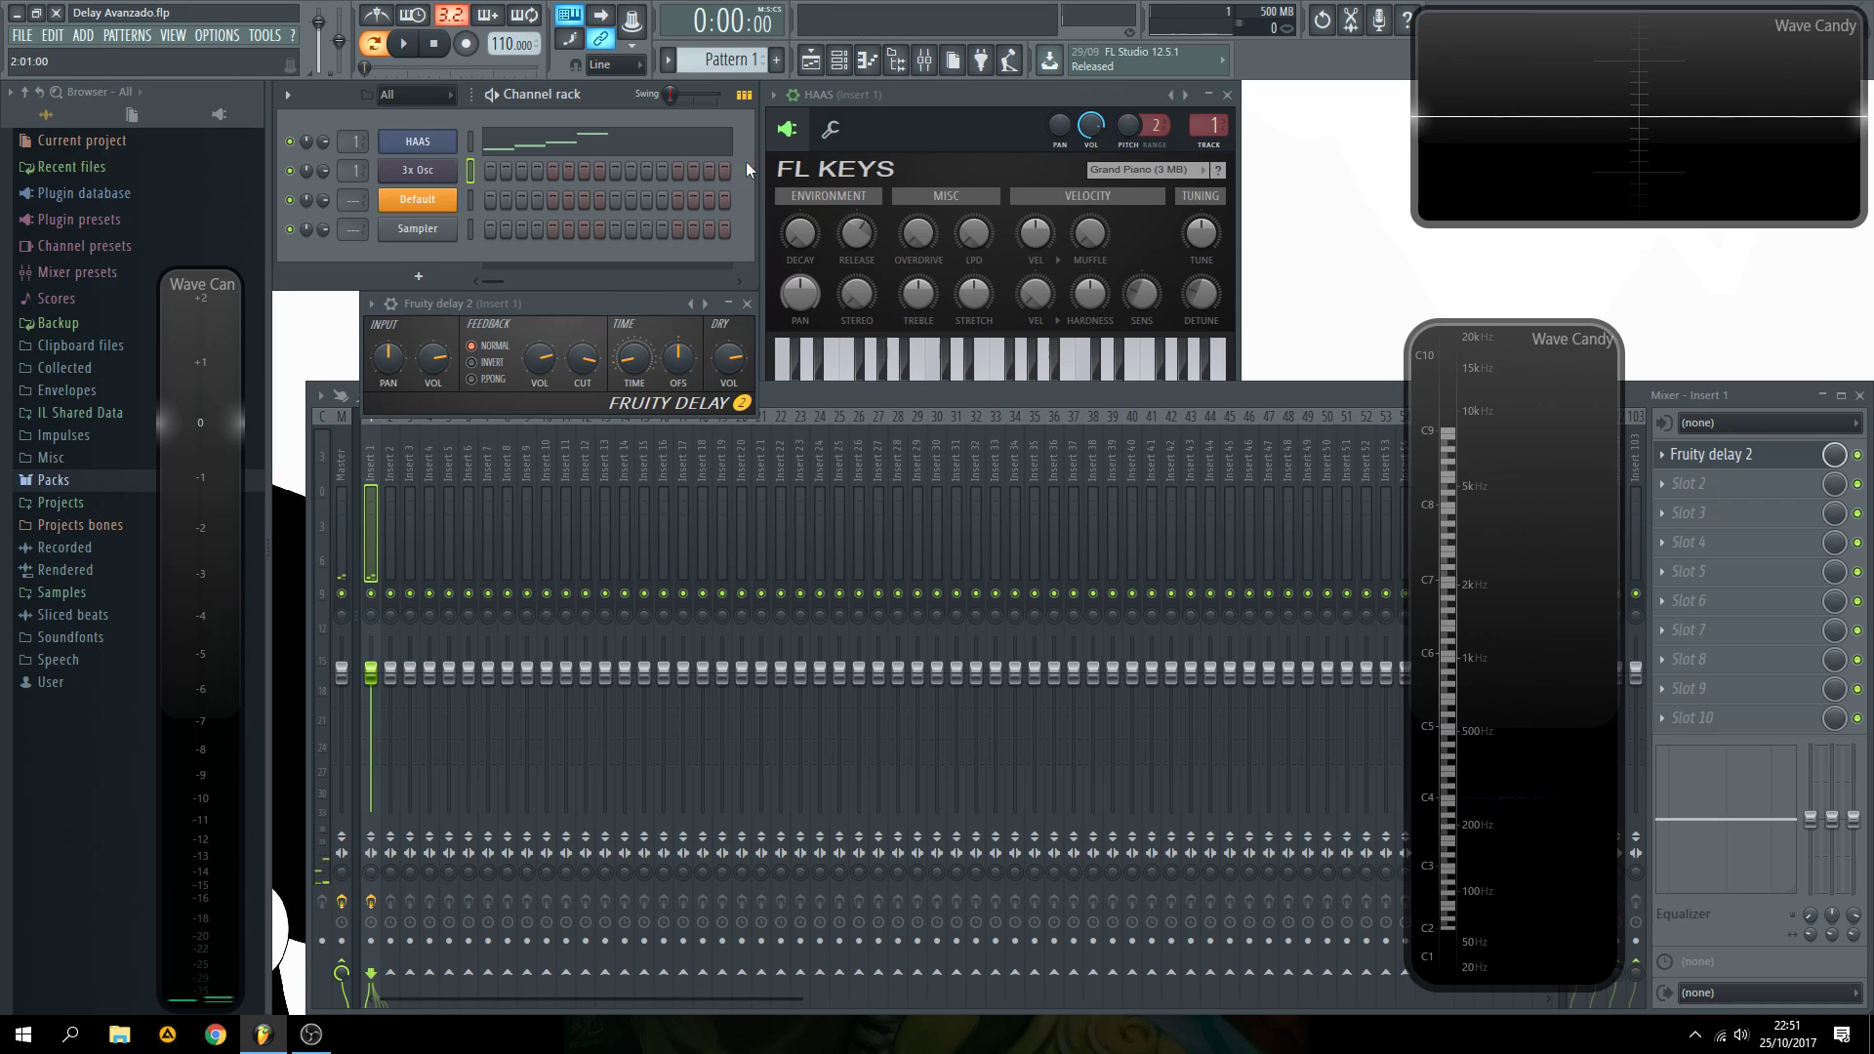
{"action": "left_click_drag", "start_coordinate": [490, 168], "coordinate": [724, 170]}
{"action": "left_click_drag", "start_coordinate": [490, 168], "coordinate": [573, 192]}
- Centre the feedback volume and play Pattern 1 several times to hear the delay
{"action": "key", "text": "space"}
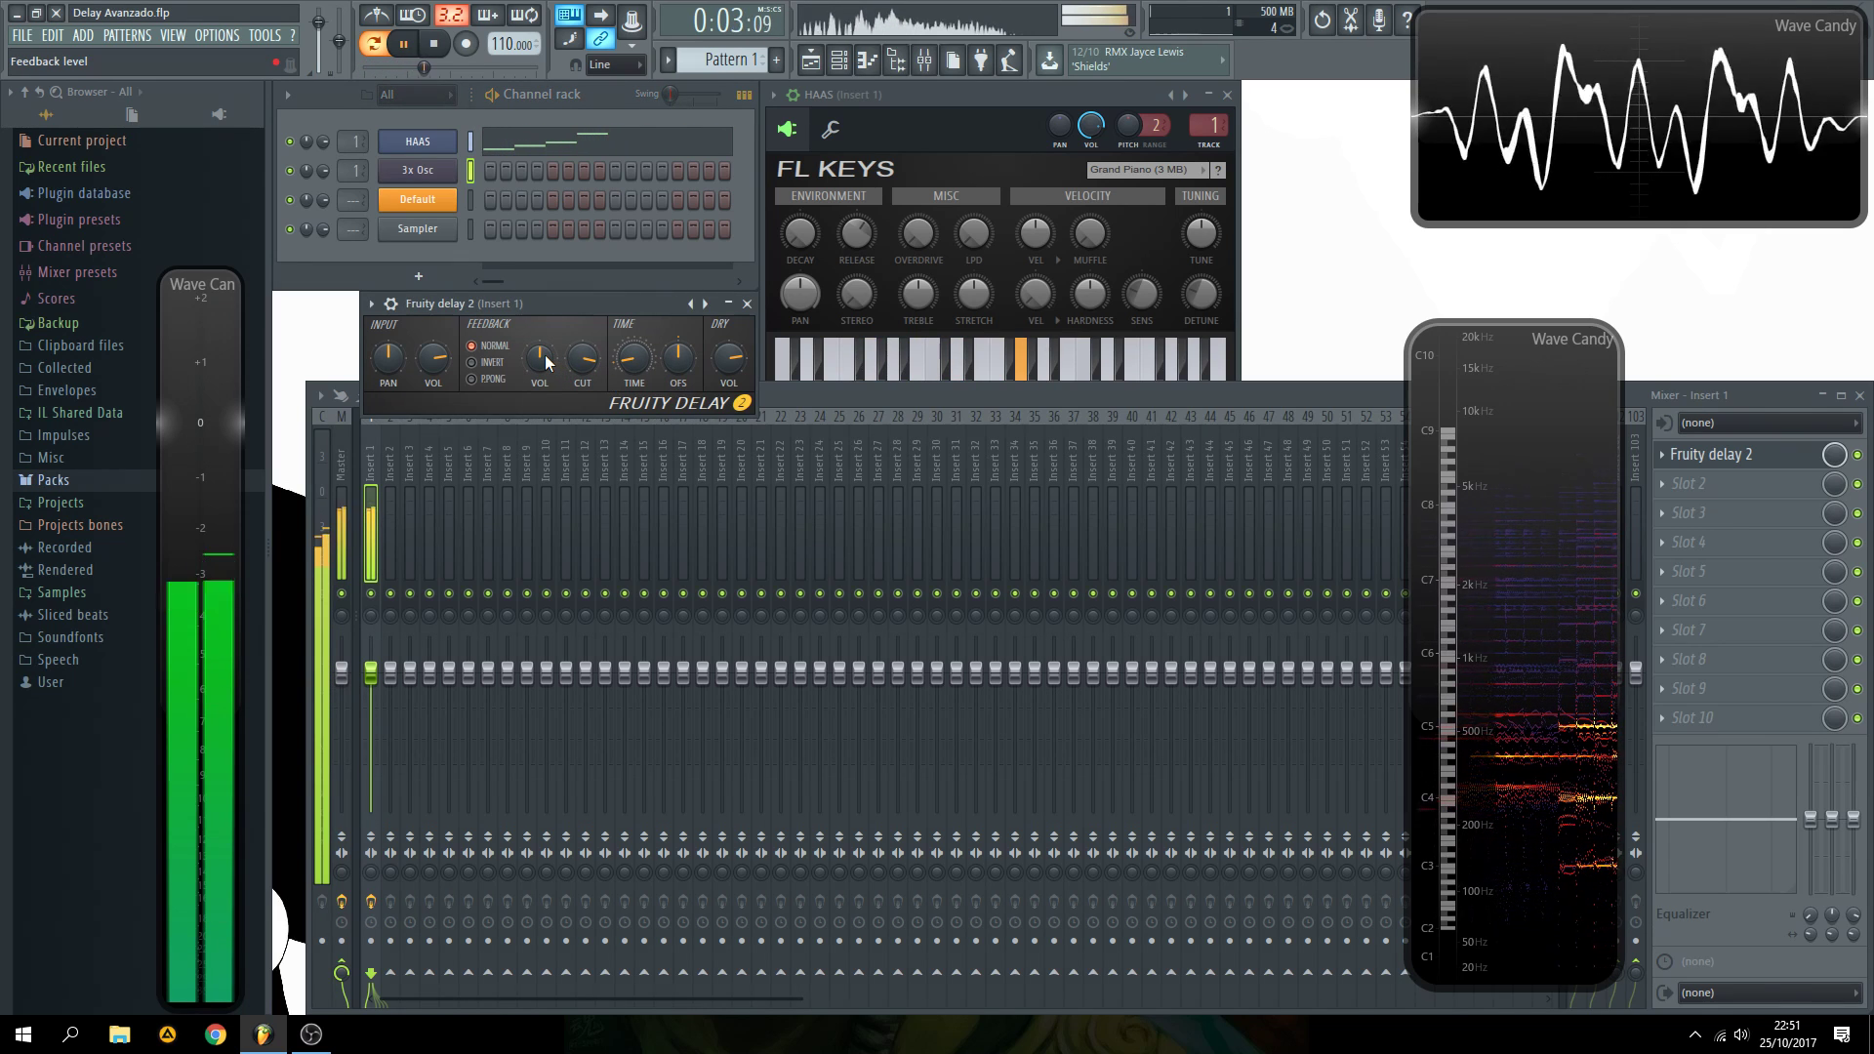
{"action": "left_click", "coordinate": [433, 43]}
{"action": "key", "text": "space"}
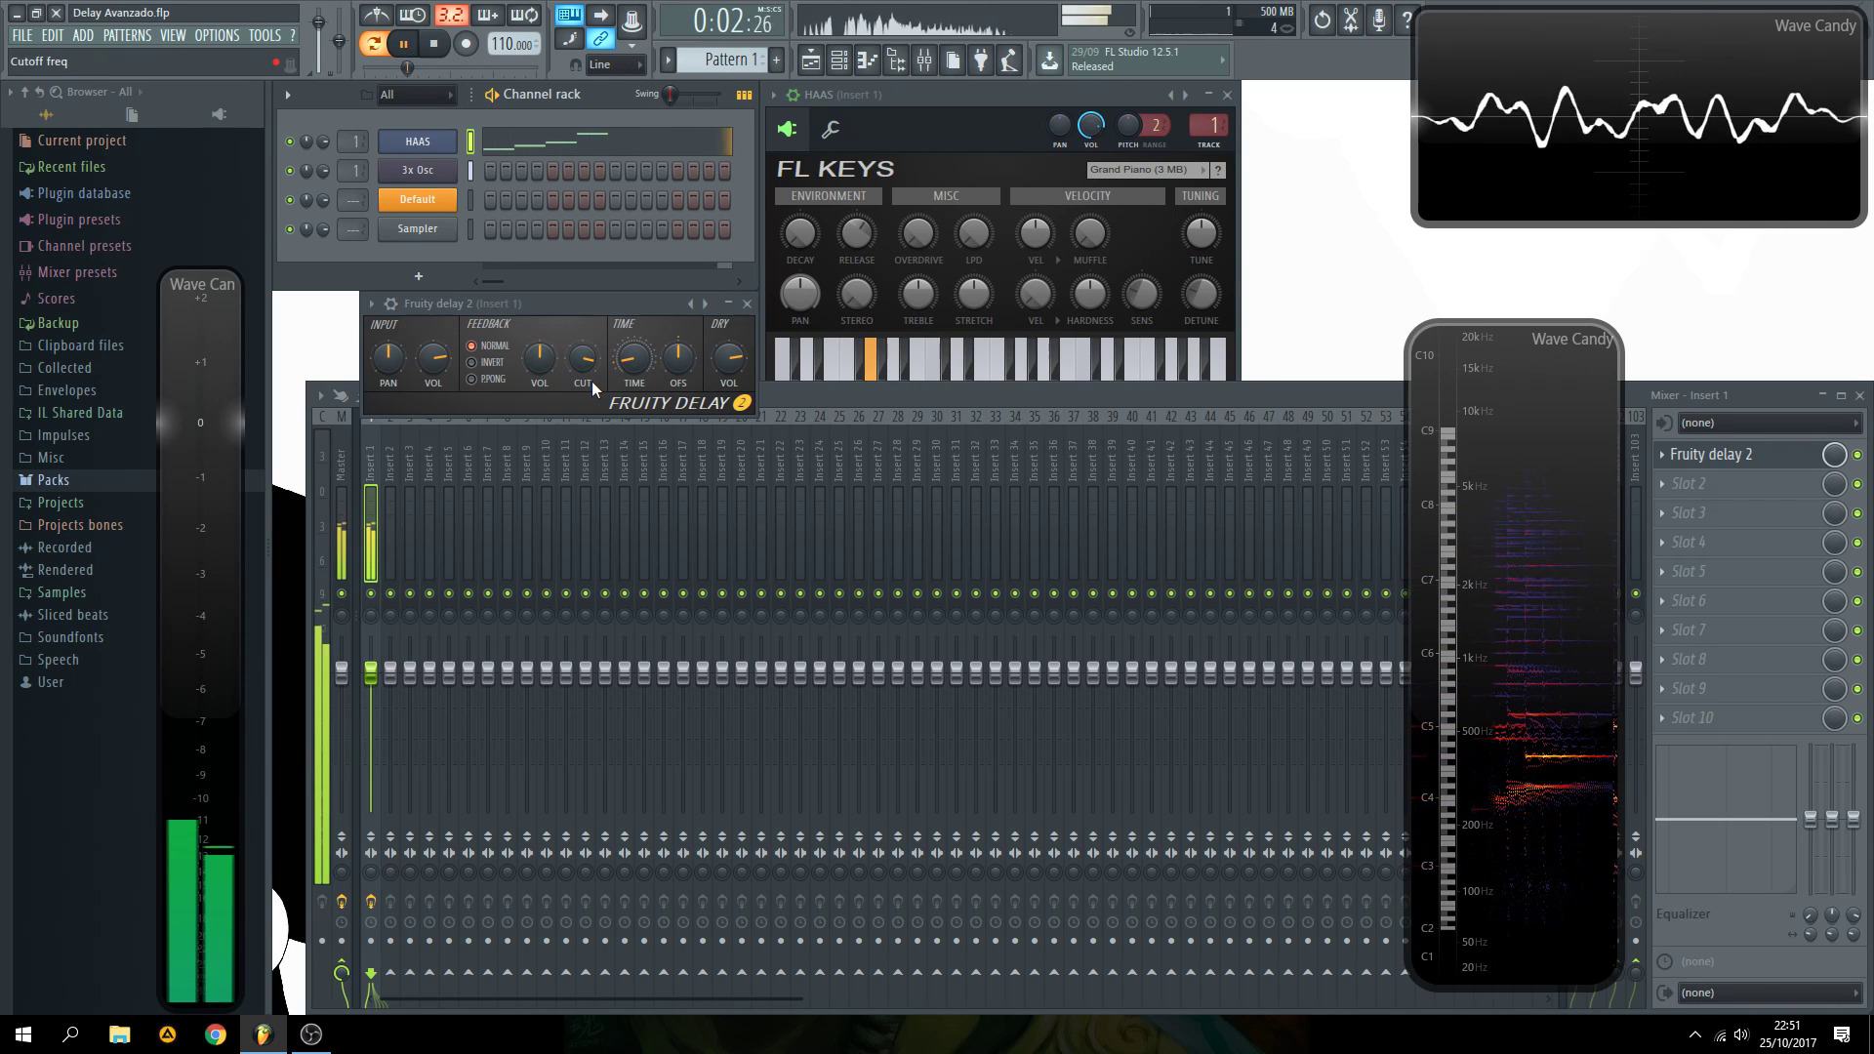
{"action": "key", "text": "space"}
{"action": "key", "text": "space"}
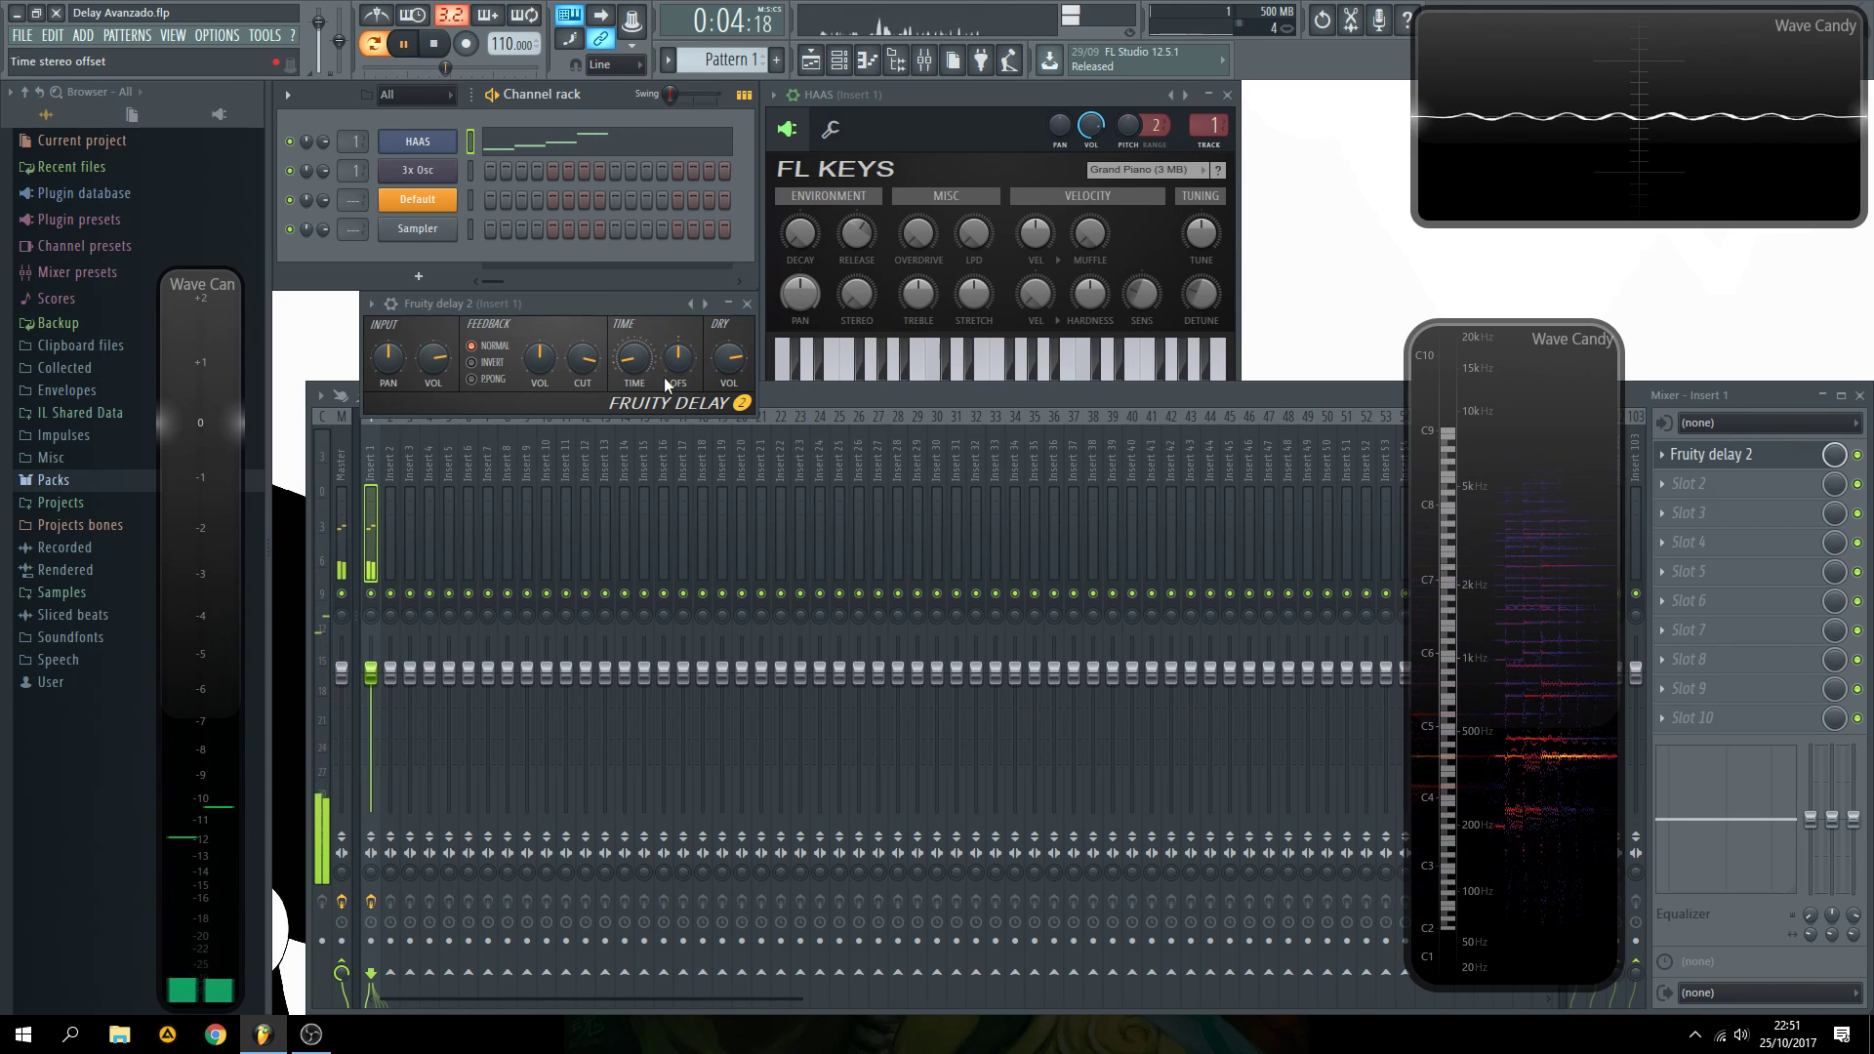
{"action": "key", "text": "space"}
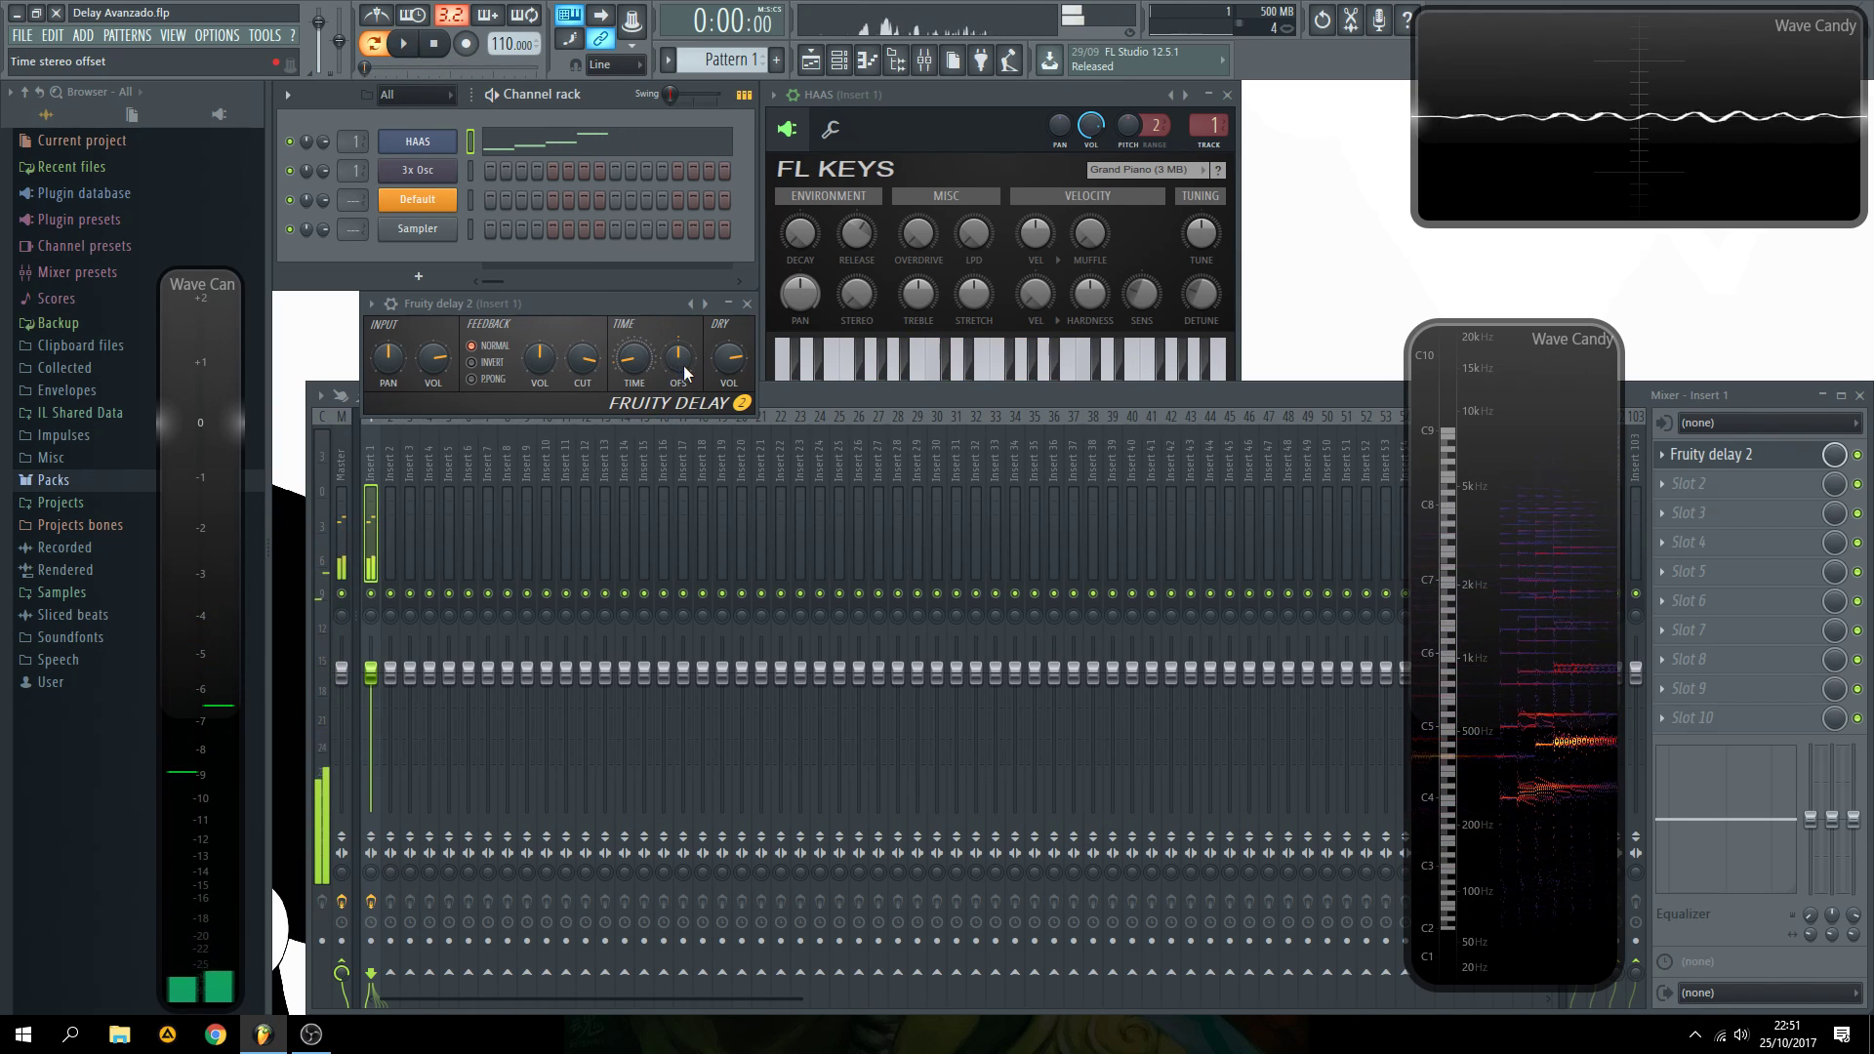
- Shift the time offset right in two stages while playing Pattern 1, then replay it with more feedback volume
{"action": "left_click_drag", "start_coordinate": [681, 369], "coordinate": [680, 361]}
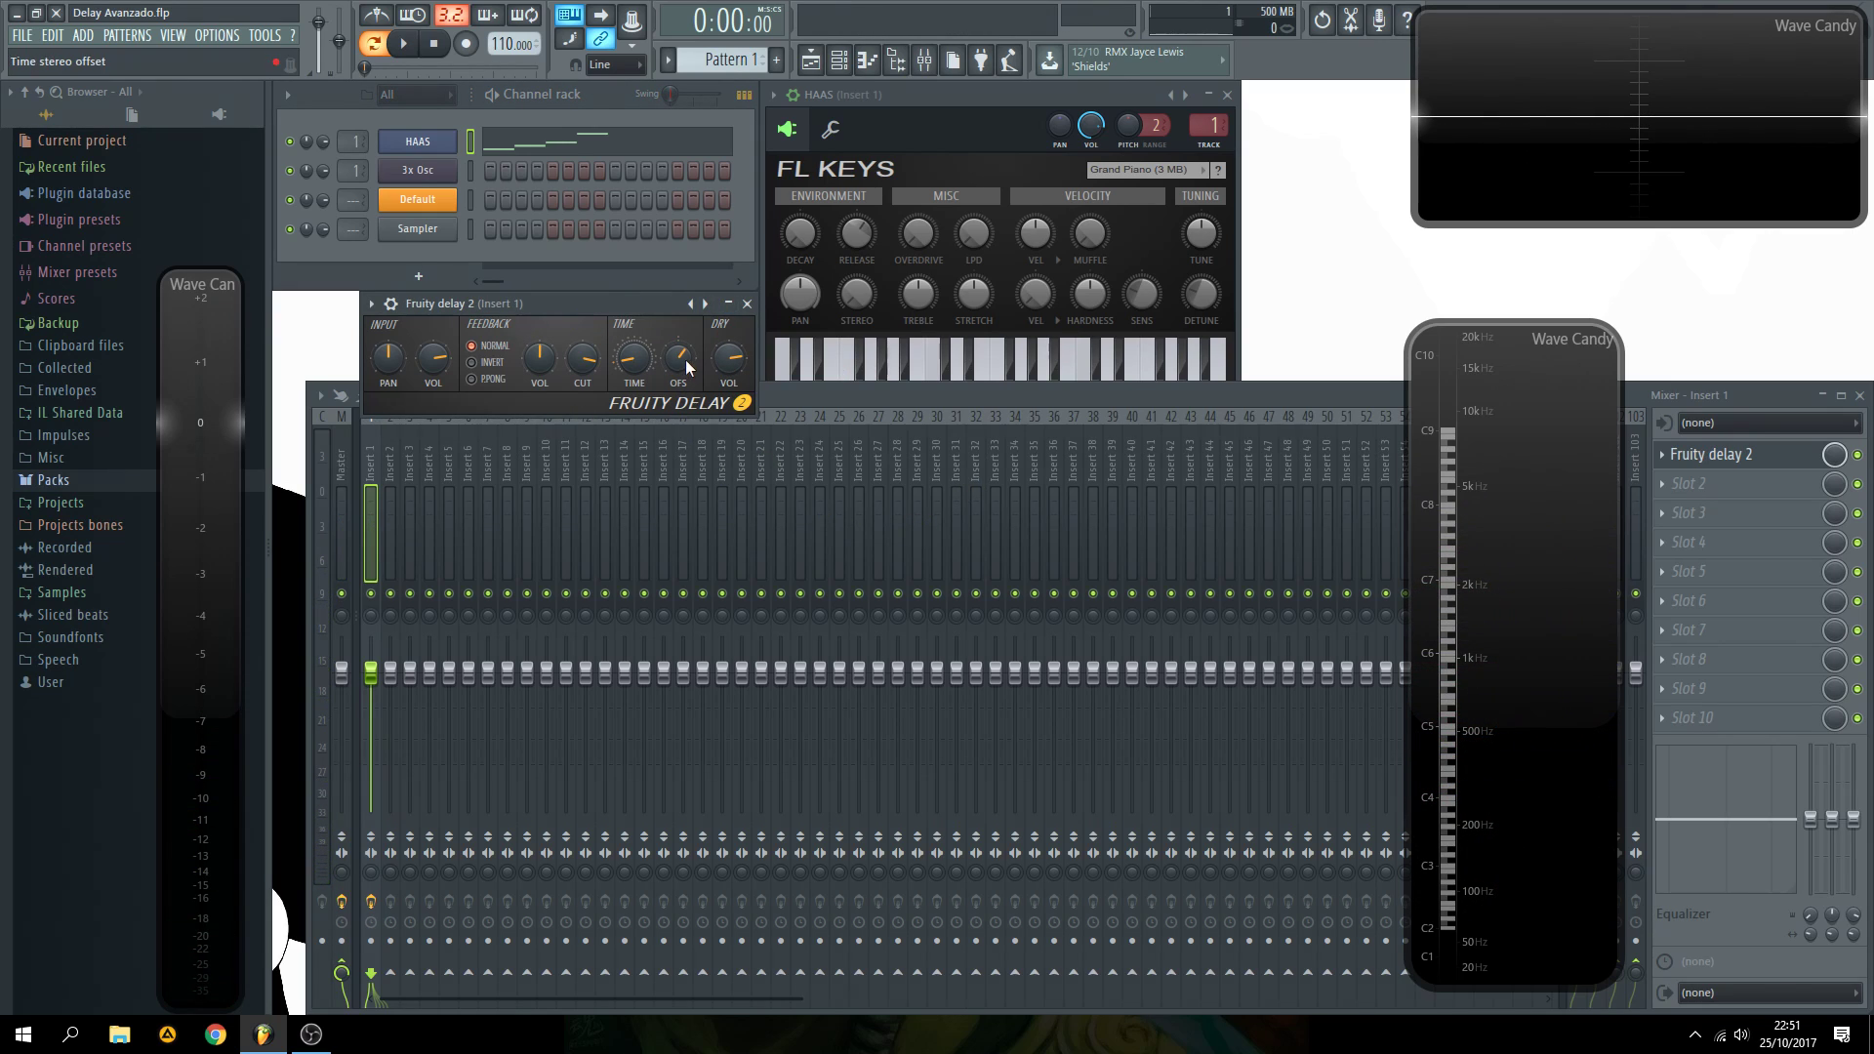
{"action": "key", "text": "space"}
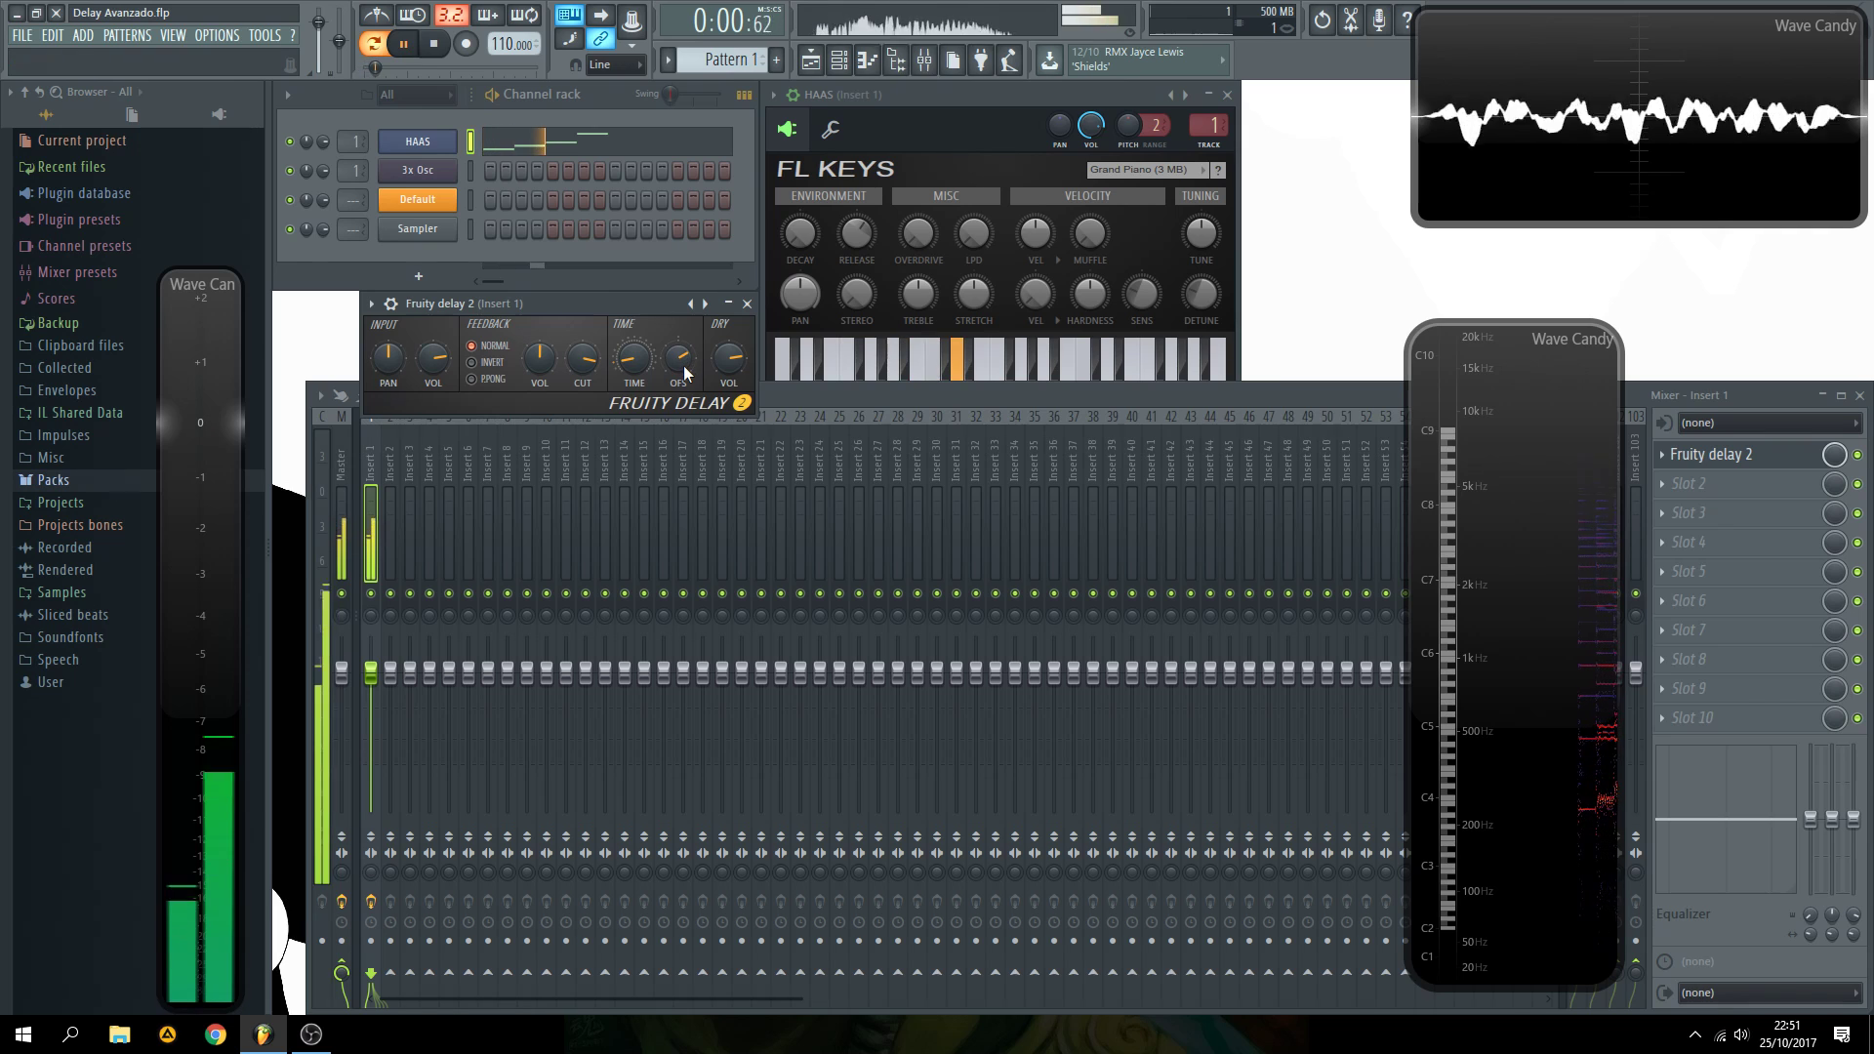
{"action": "left_click_drag", "start_coordinate": [683, 369], "coordinate": [680, 367]}
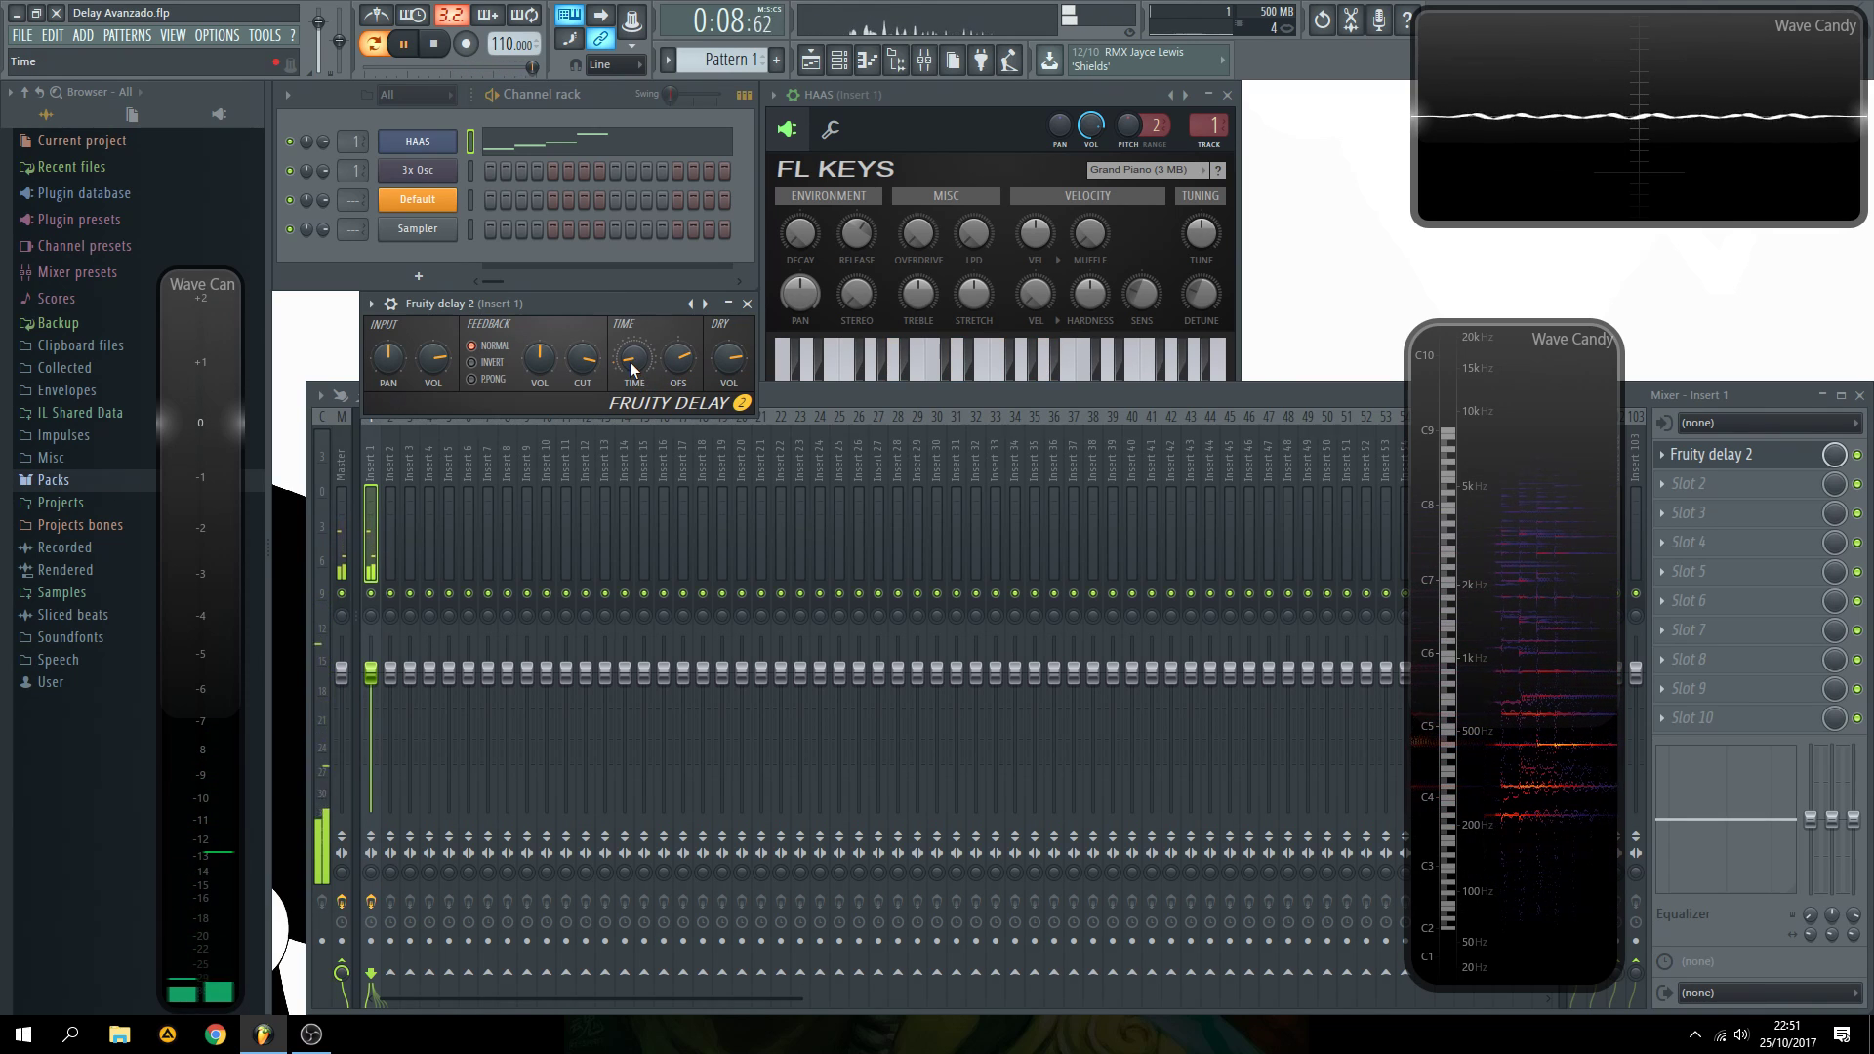
{"action": "key", "text": "space"}
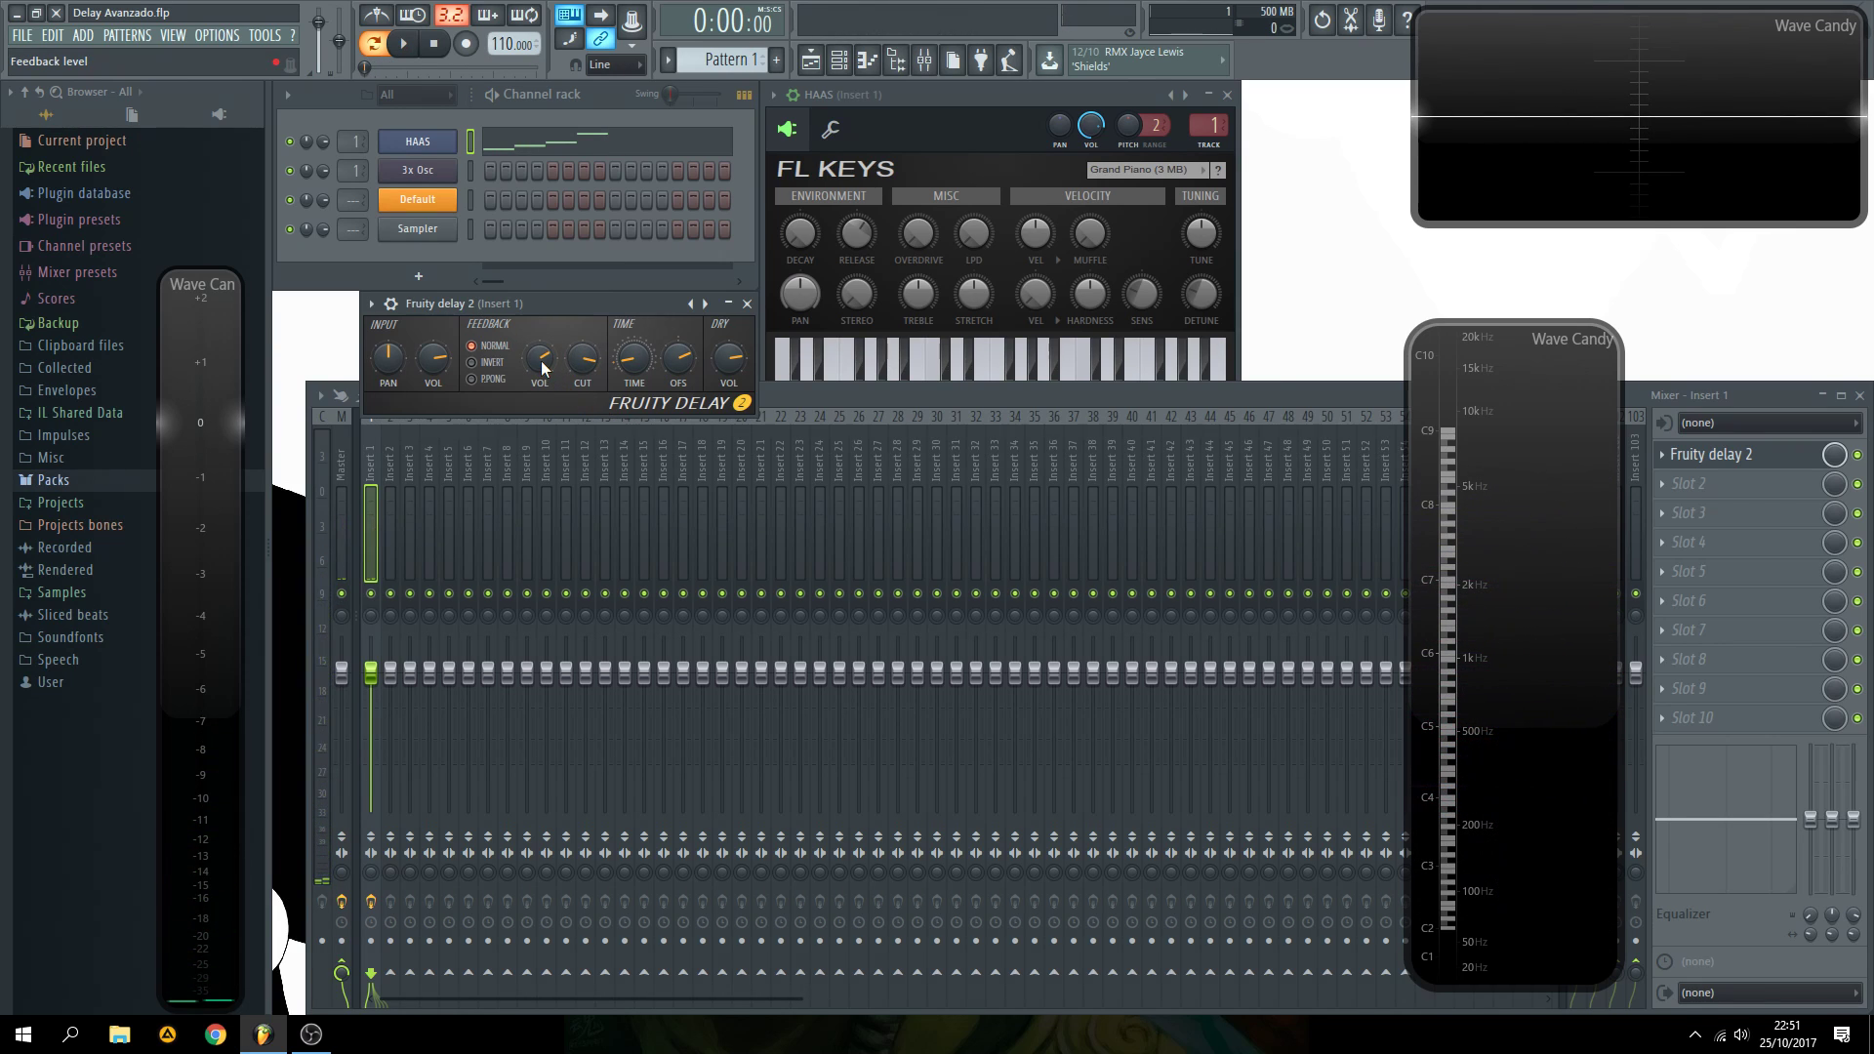
{"action": "key", "text": "space"}
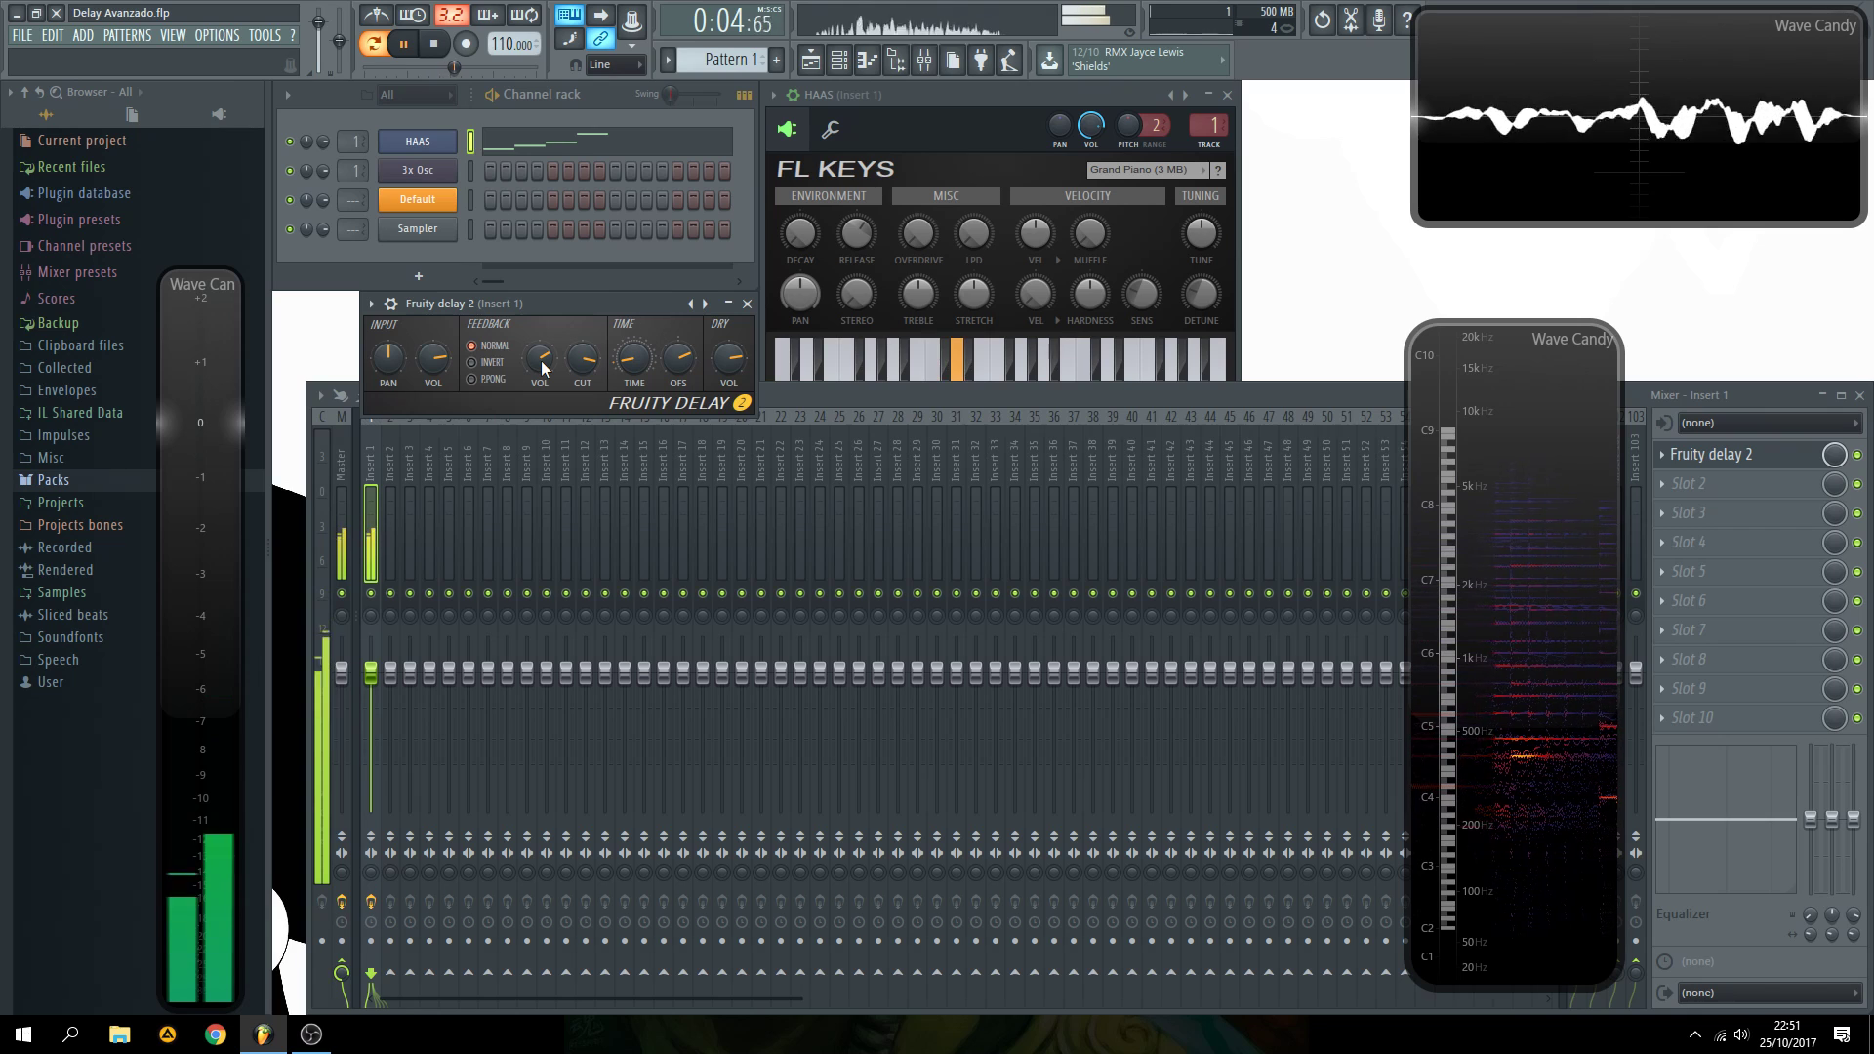
{"action": "key", "text": "space"}
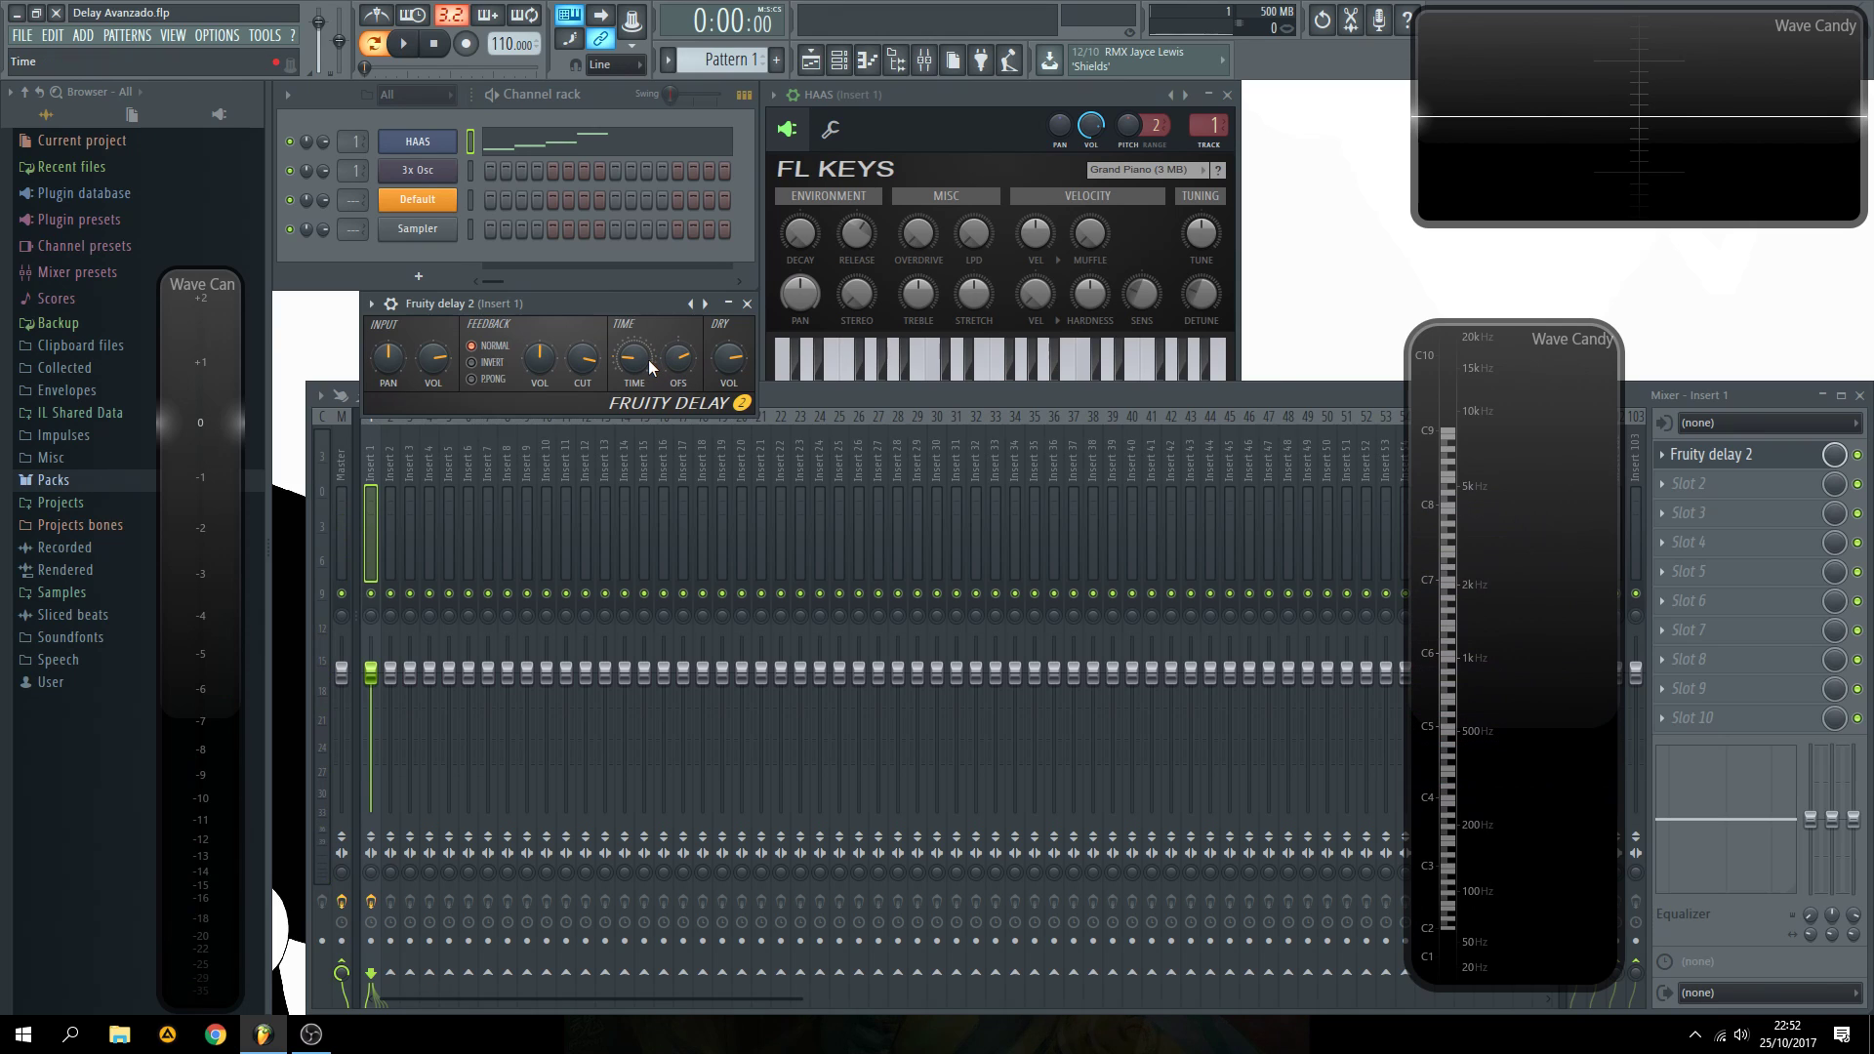
- Play C5 and Pattern 1 with the feedback volume centred, then raise the feedback volume during playback
{"action": "key", "text": "z"}
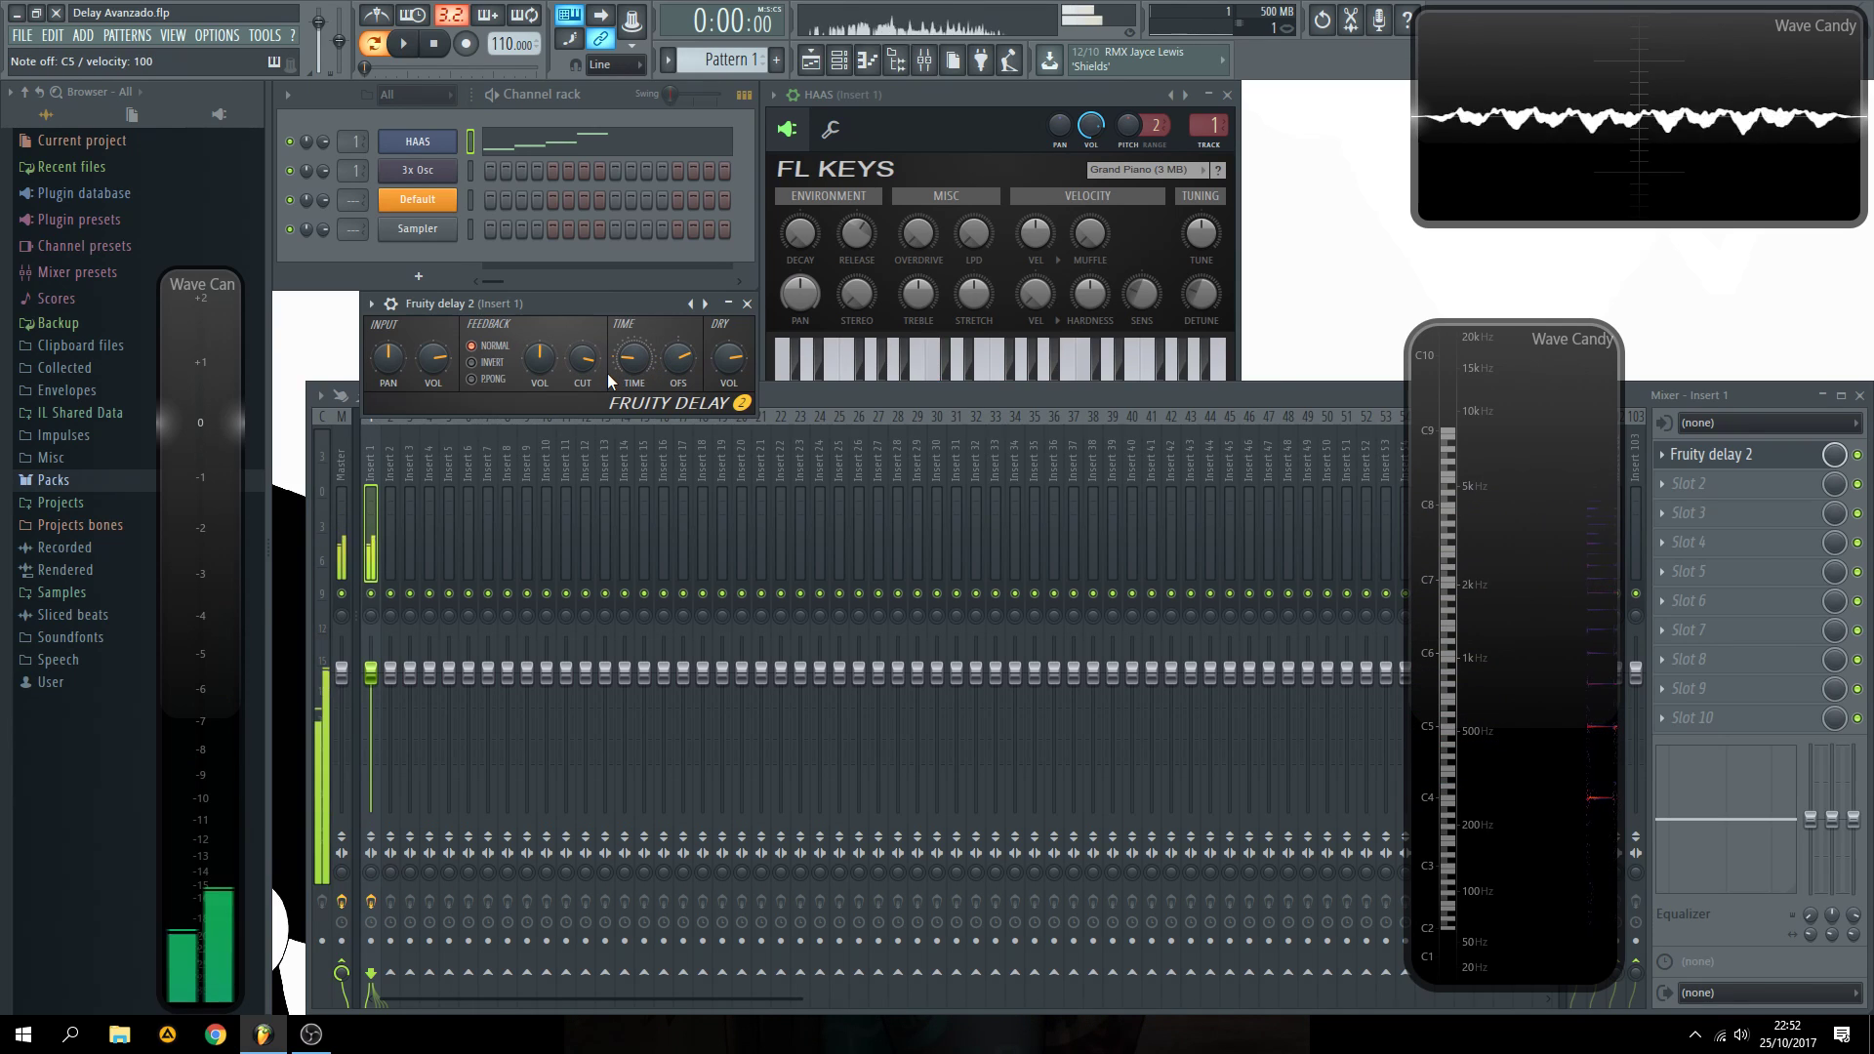
{"action": "key", "text": "space"}
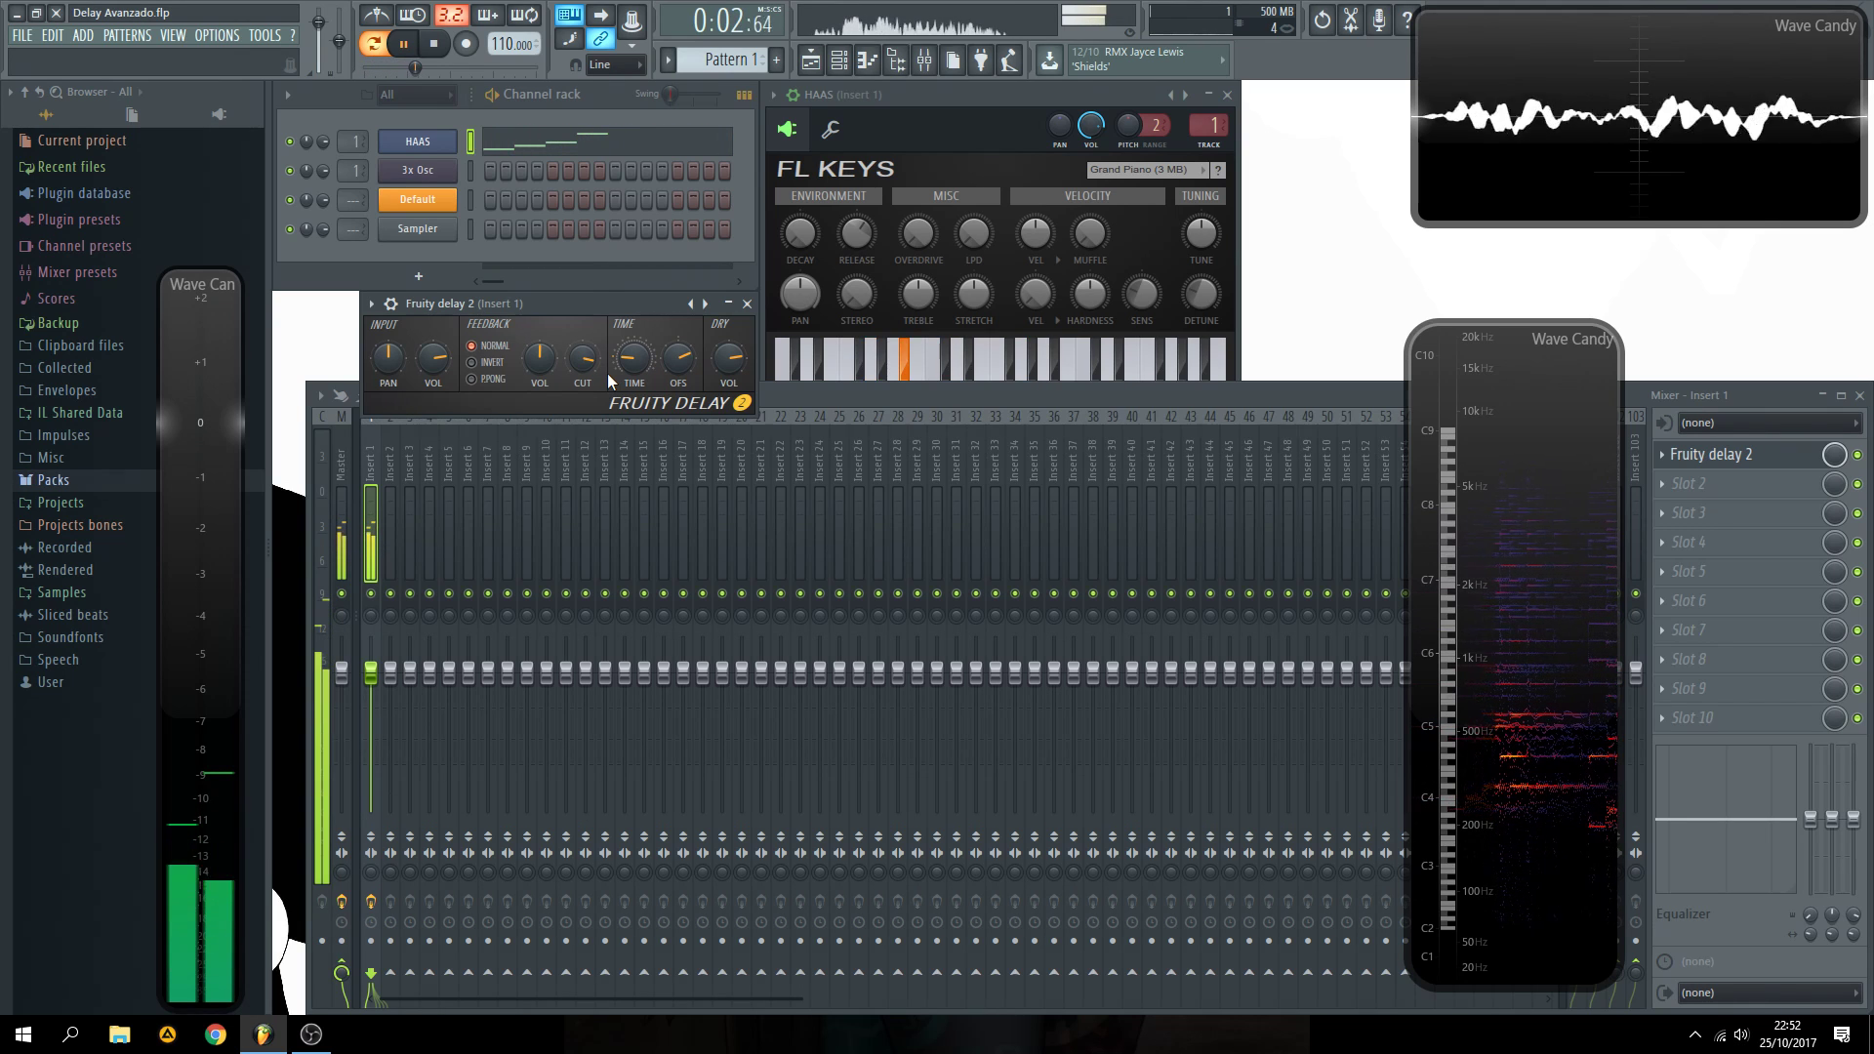
{"action": "scroll", "coordinate": [549, 366], "scroll_direction": "up", "scroll_amount": 3}
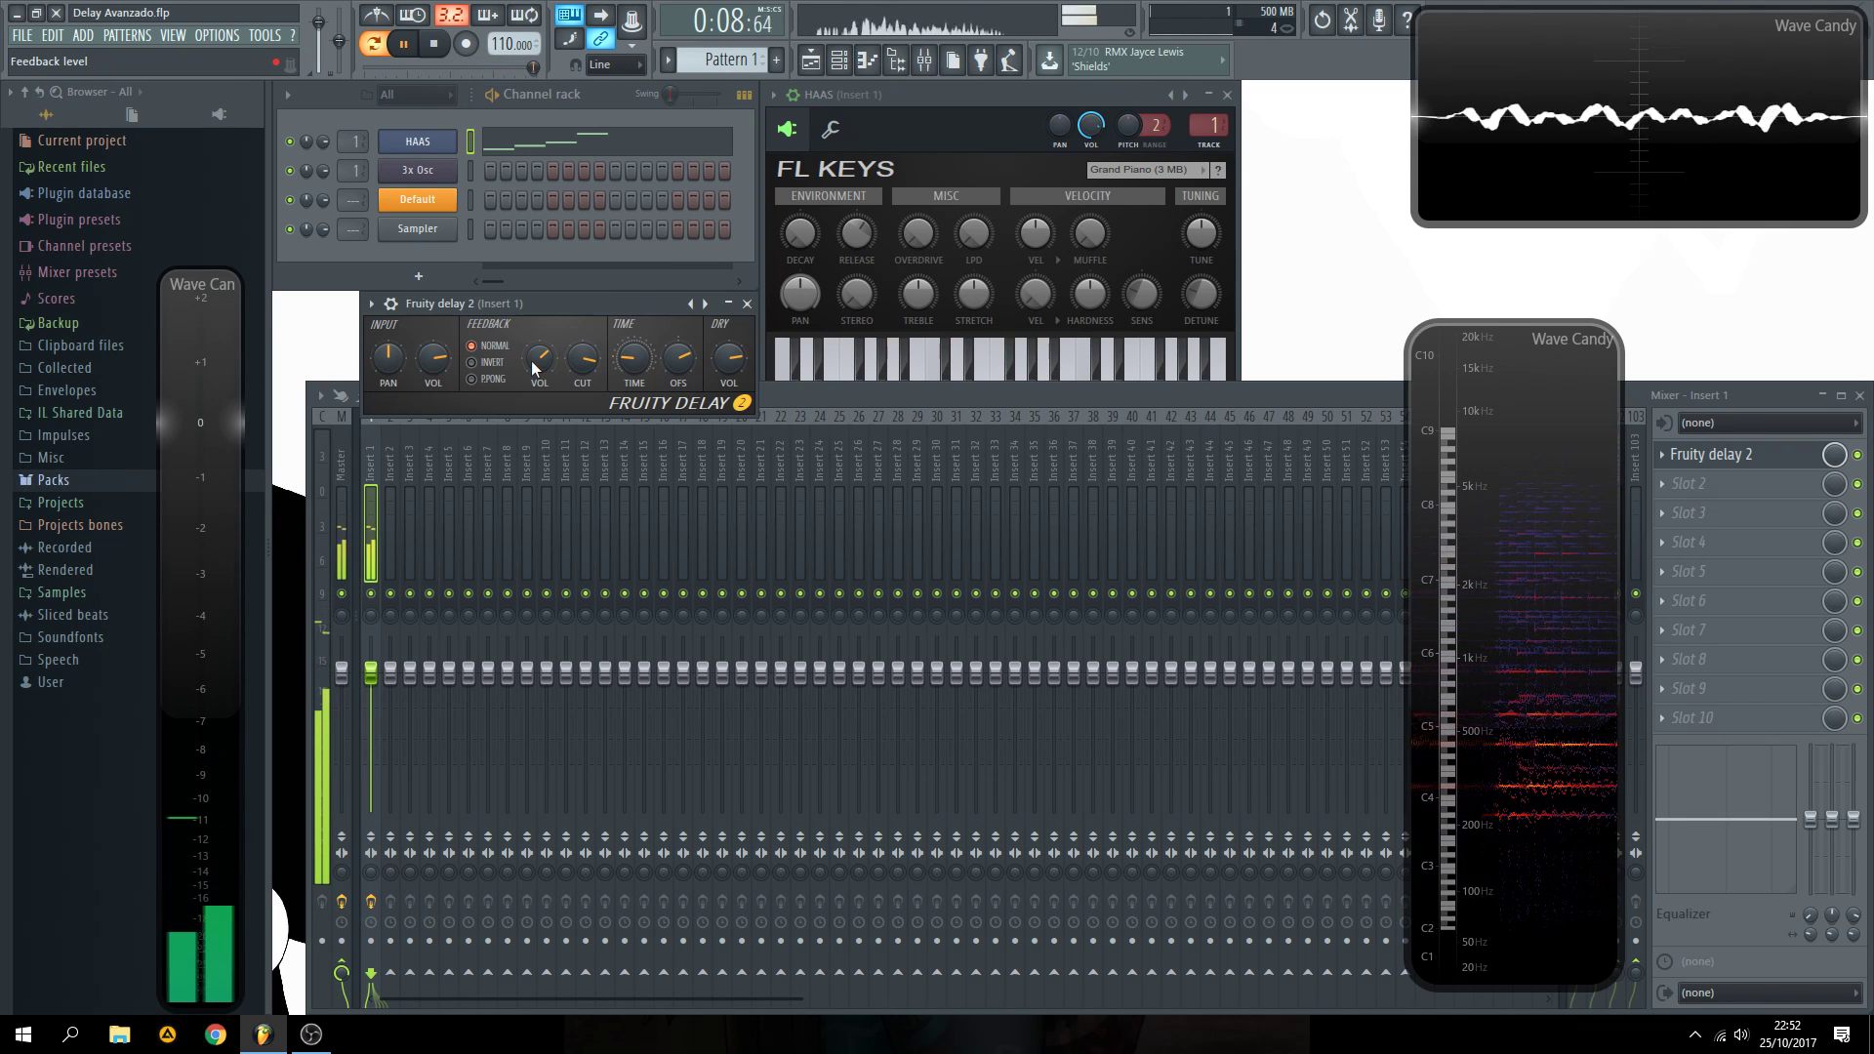
{"action": "key", "text": "space"}
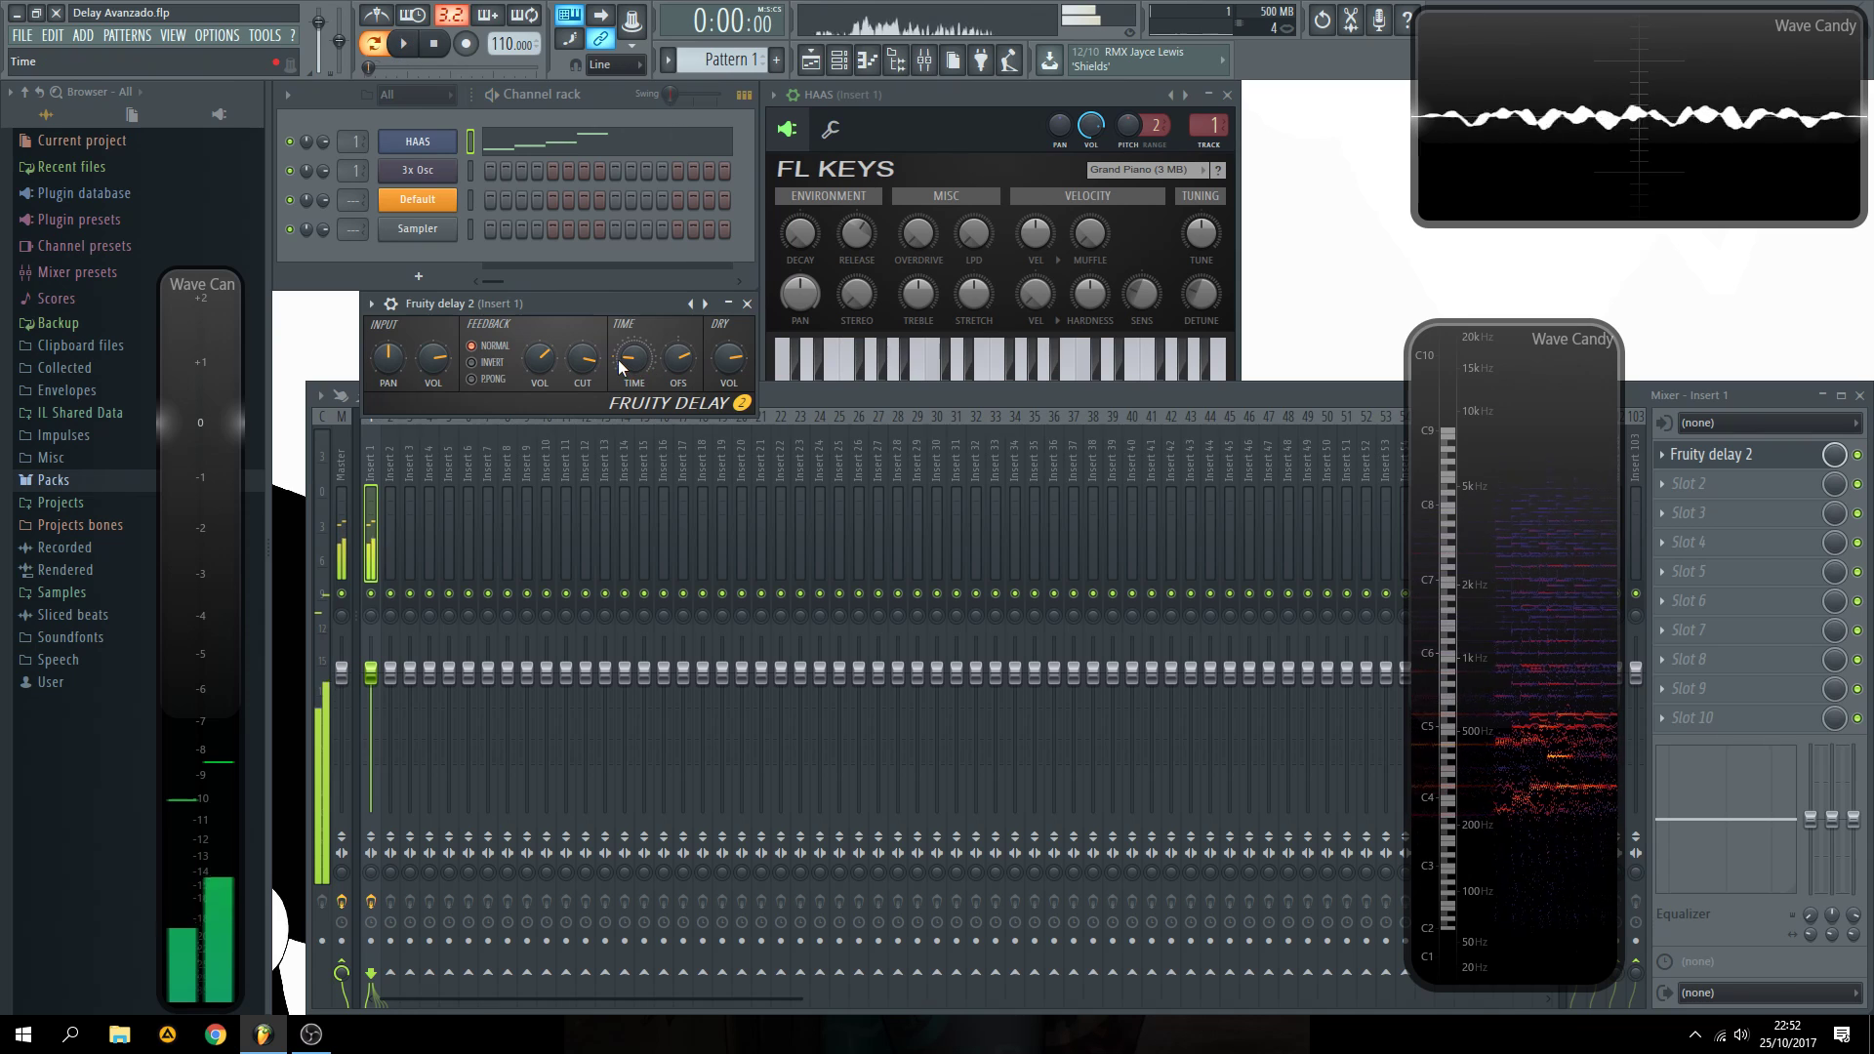
- Lengthen the delay time and play Pattern 1, then set the delay time to 5:00 and play it again
{"action": "left_click_drag", "start_coordinate": [622, 368], "coordinate": [621, 376]}
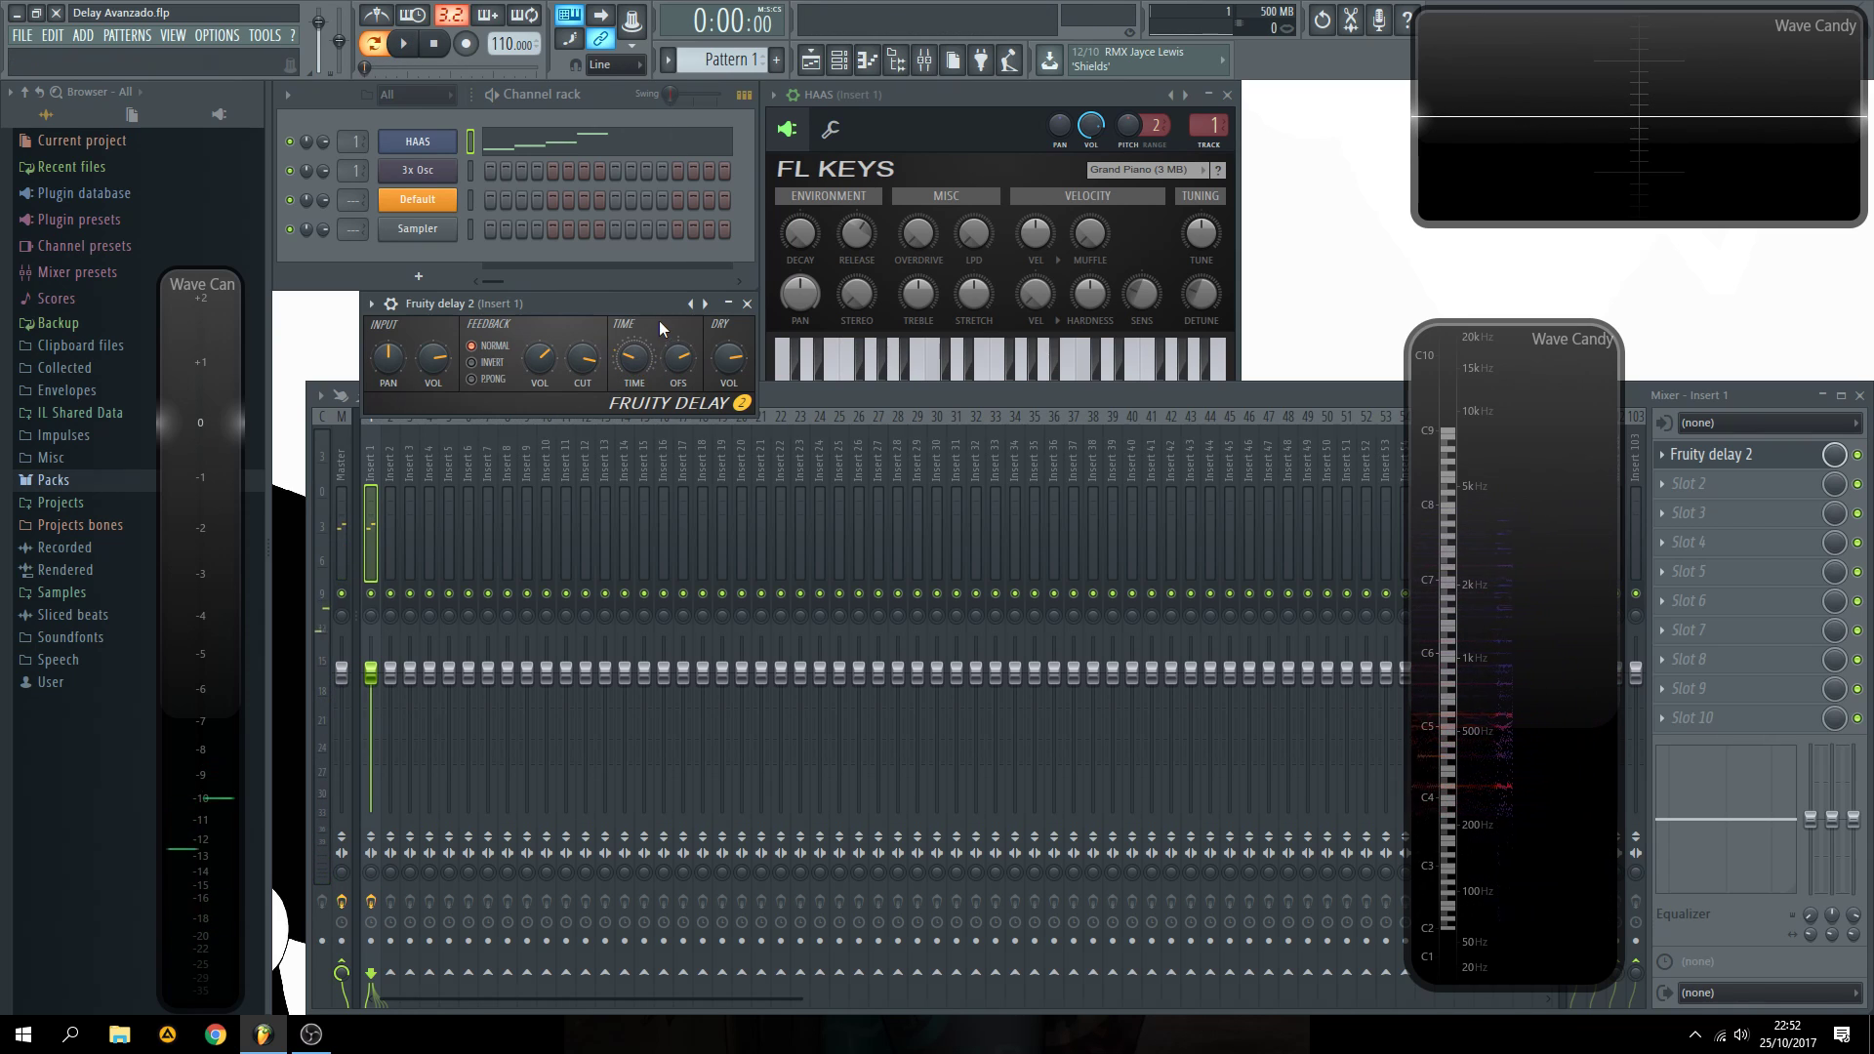
{"action": "key", "text": "space"}
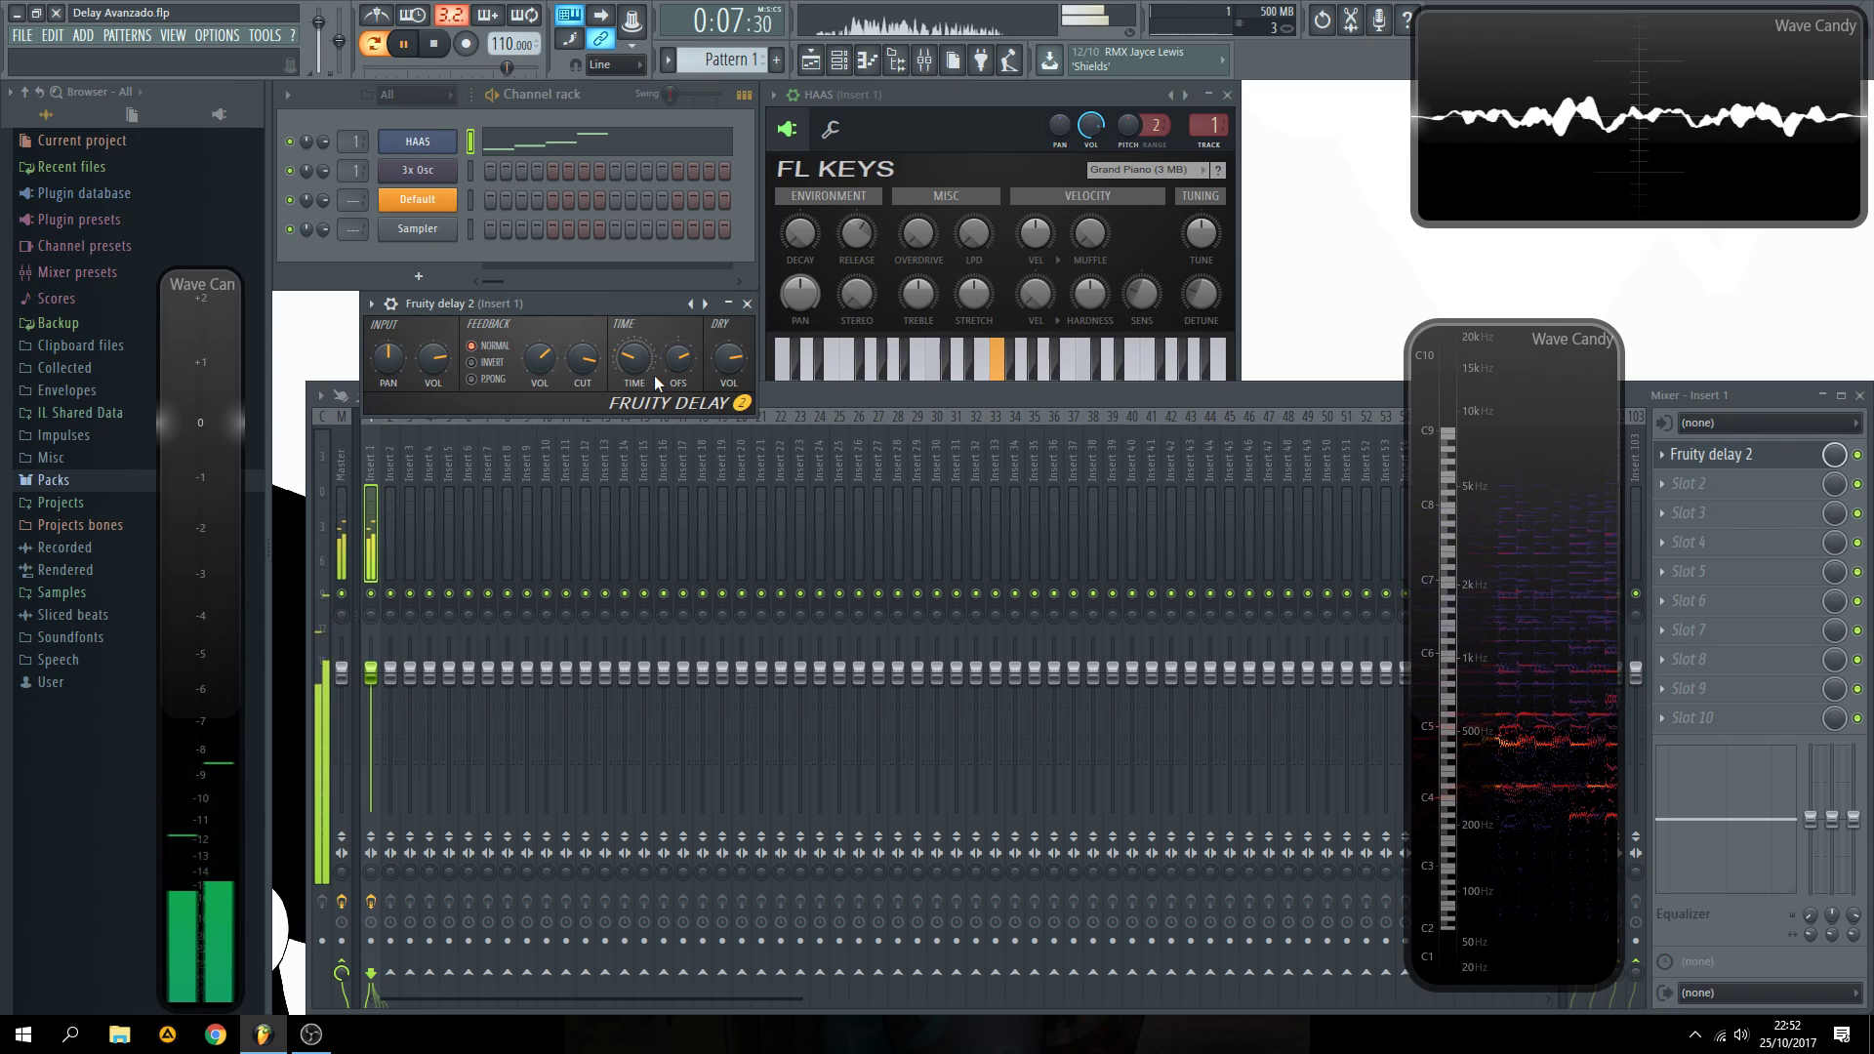
{"action": "key", "text": "space"}
{"action": "left_click_drag", "start_coordinate": [668, 361], "coordinate": [668, 351]}
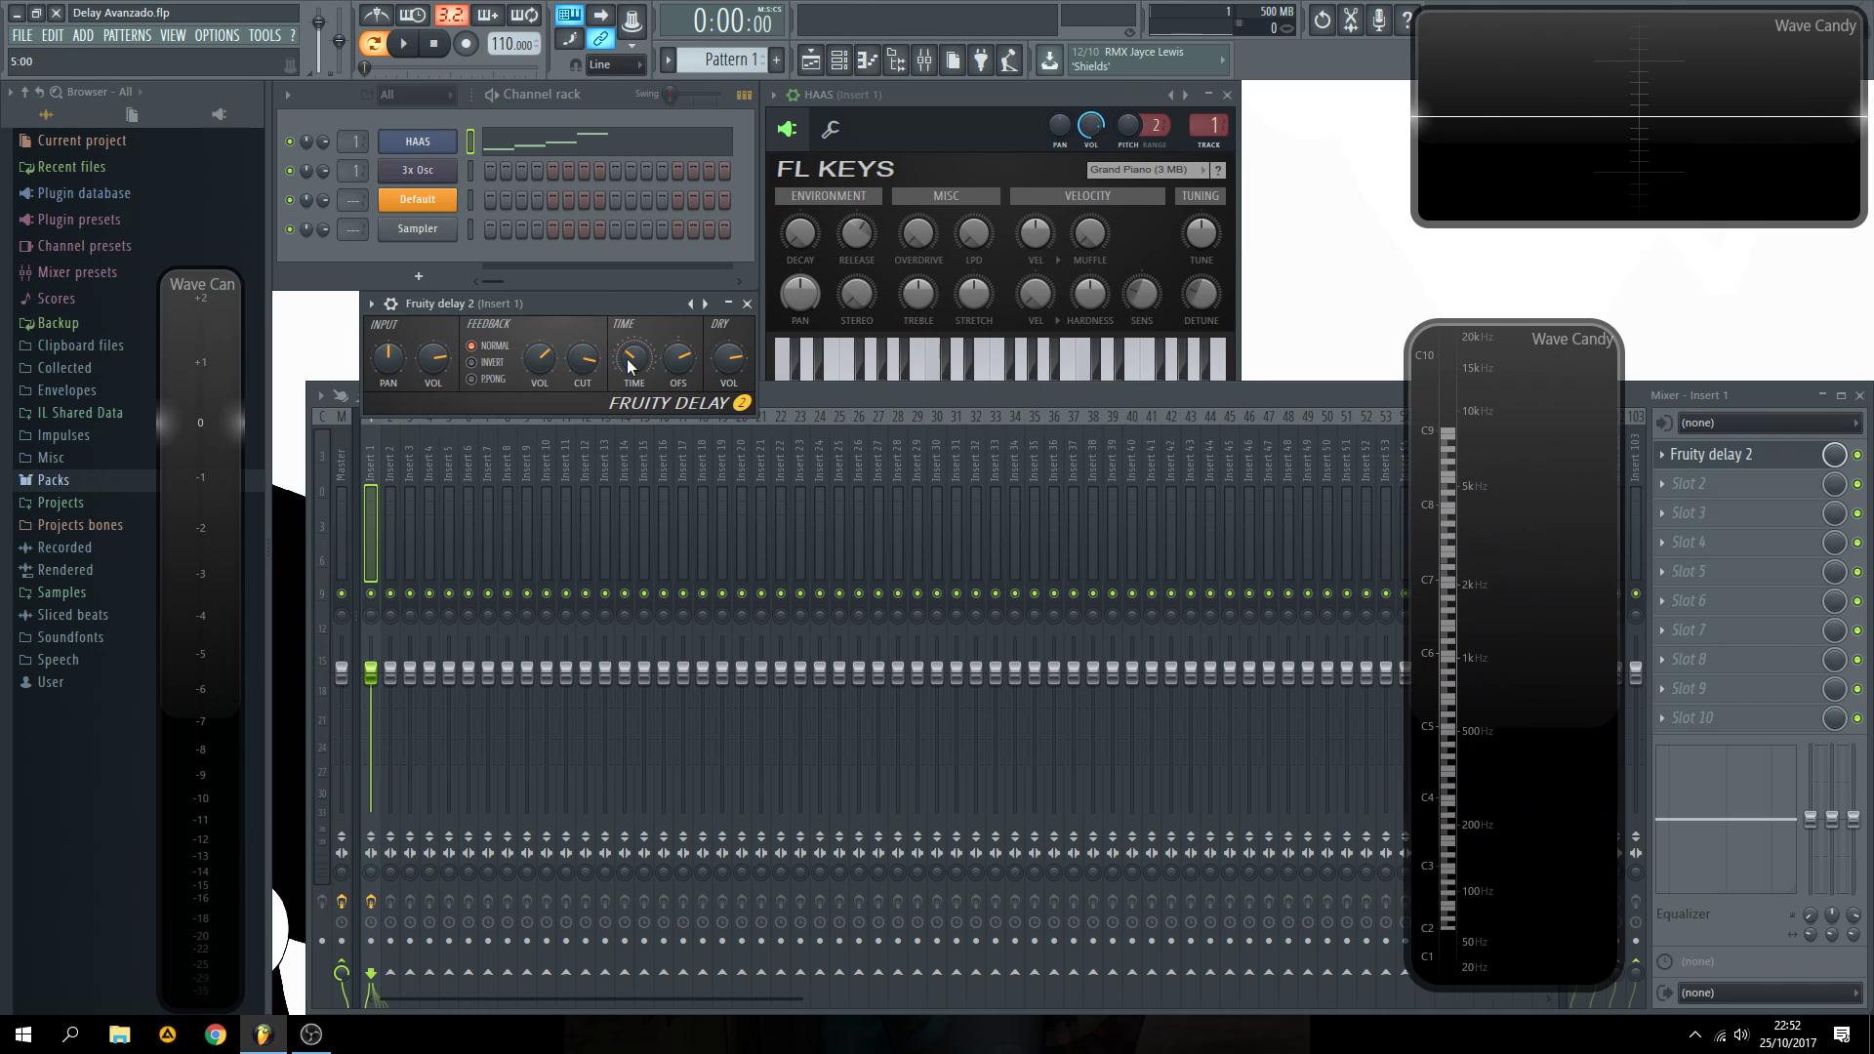
{"action": "key", "text": "space"}
{"action": "key", "text": "space"}
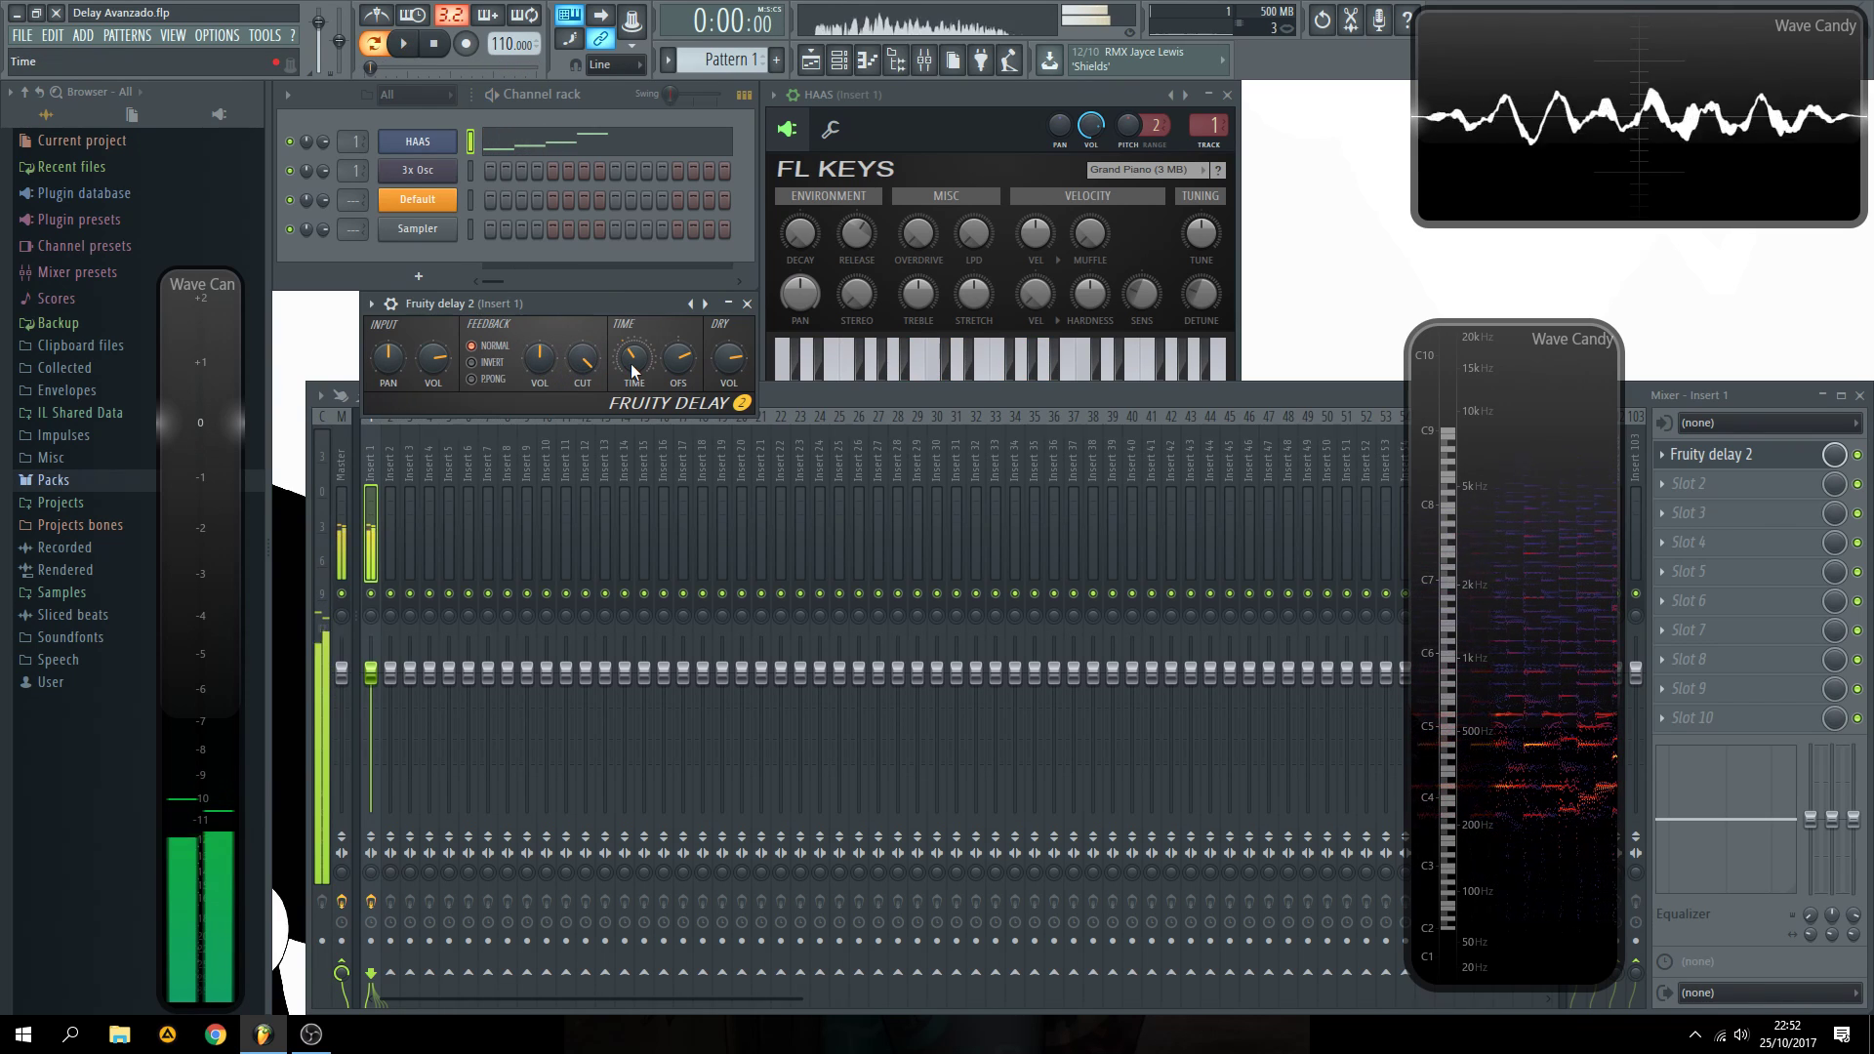
- Set the delay time to 8:00 and play Pattern 1 while viewing its notes in the HAAS piano roll
{"action": "key", "text": "space"}
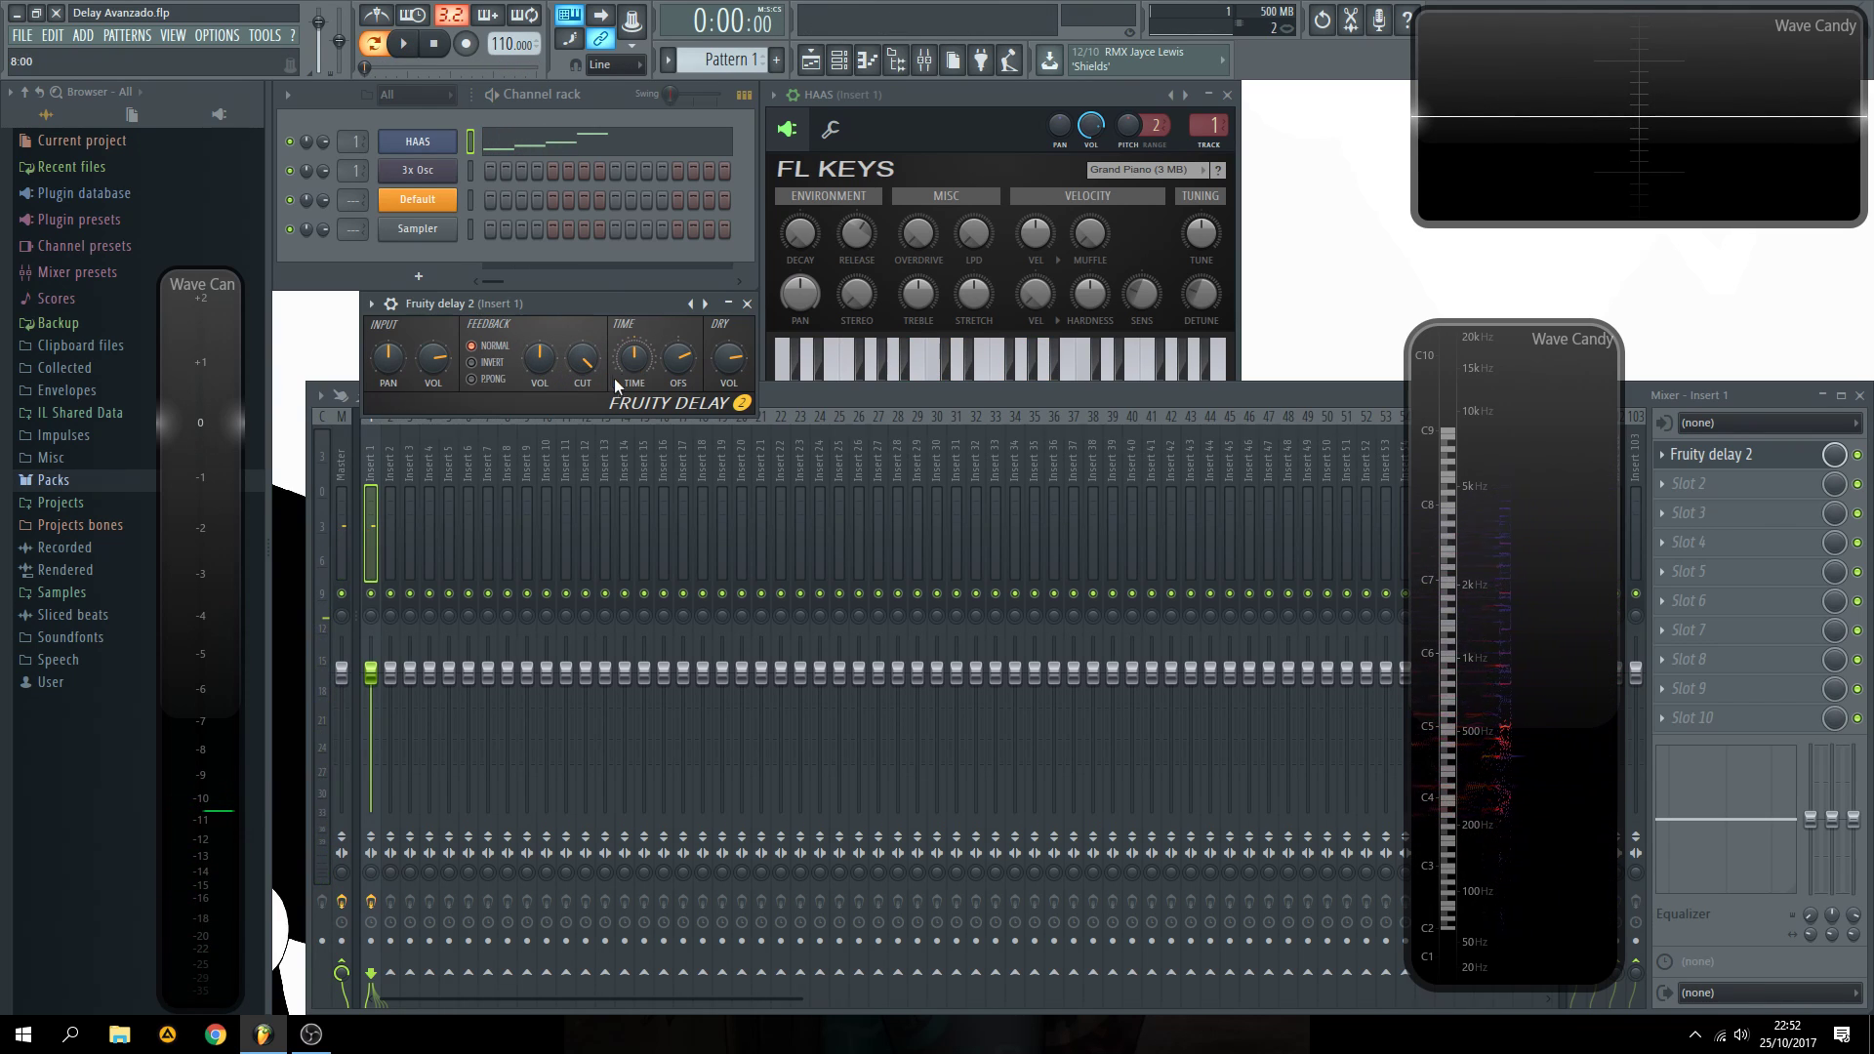
{"action": "key", "text": "space"}
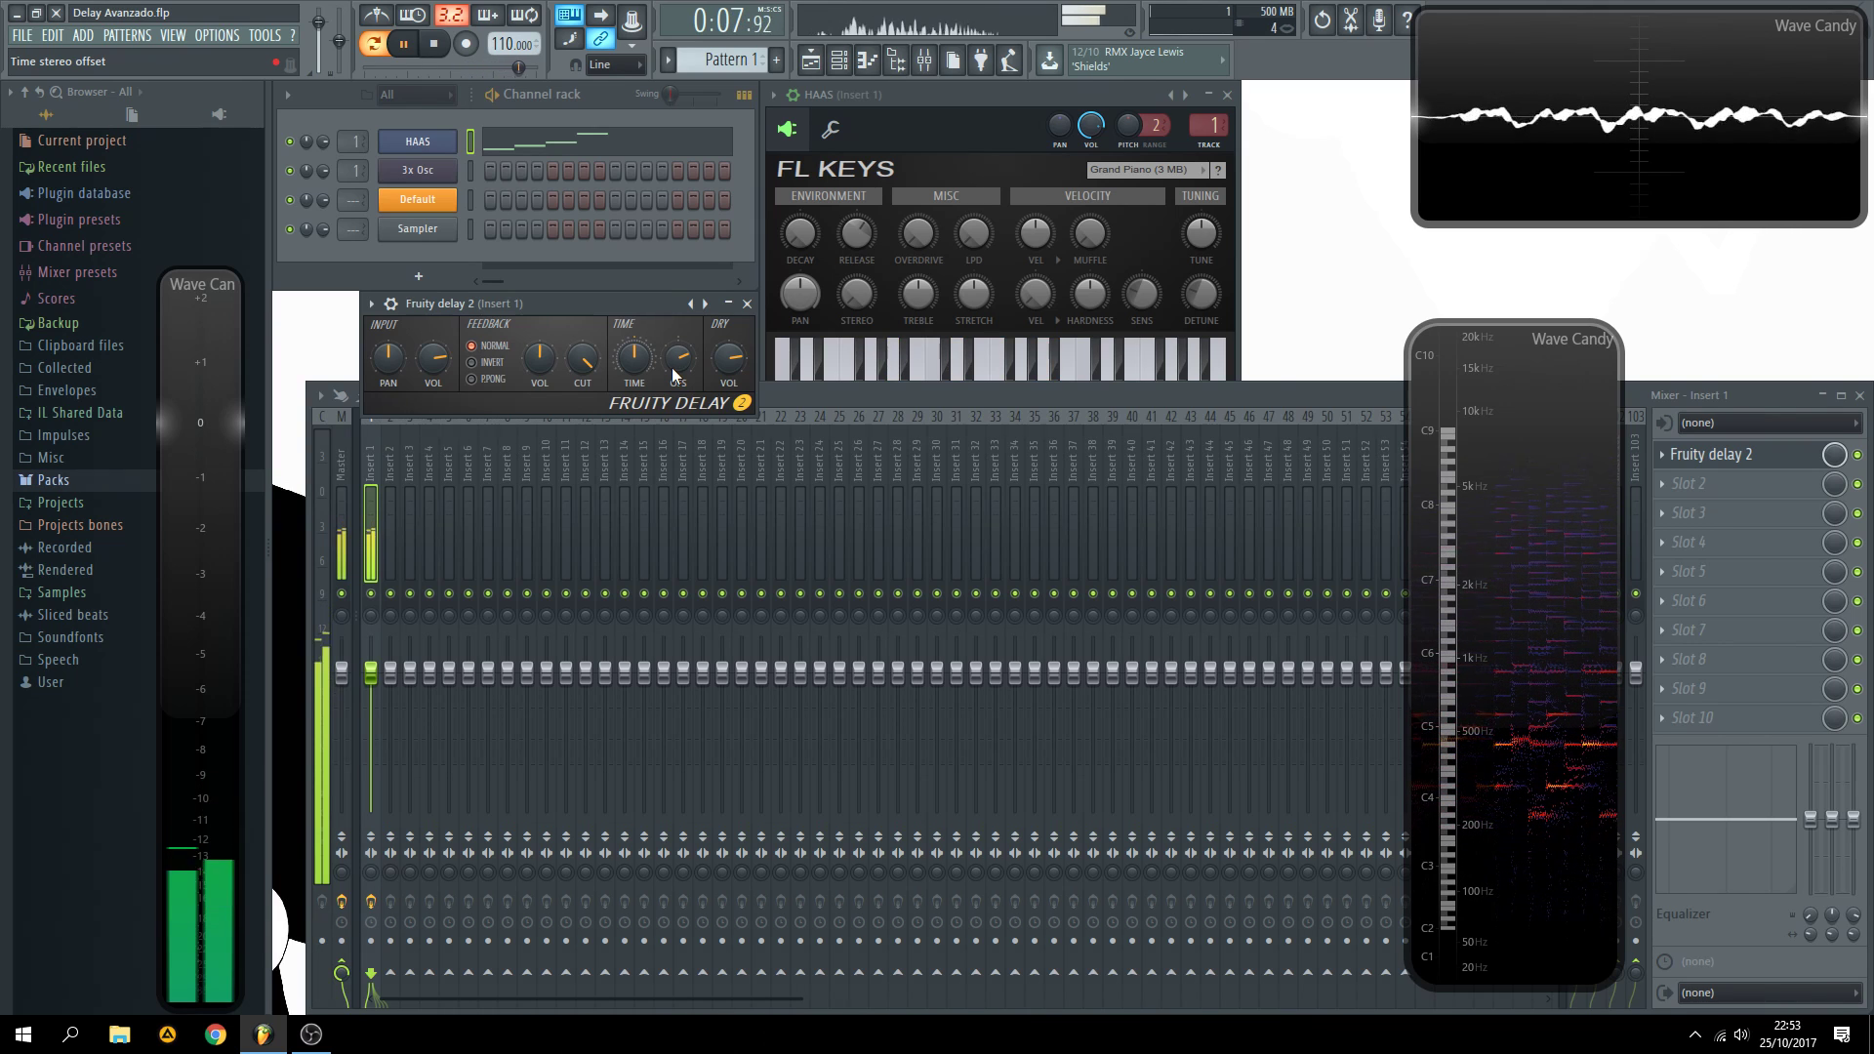
{"action": "left_click", "coordinate": [625, 148]}
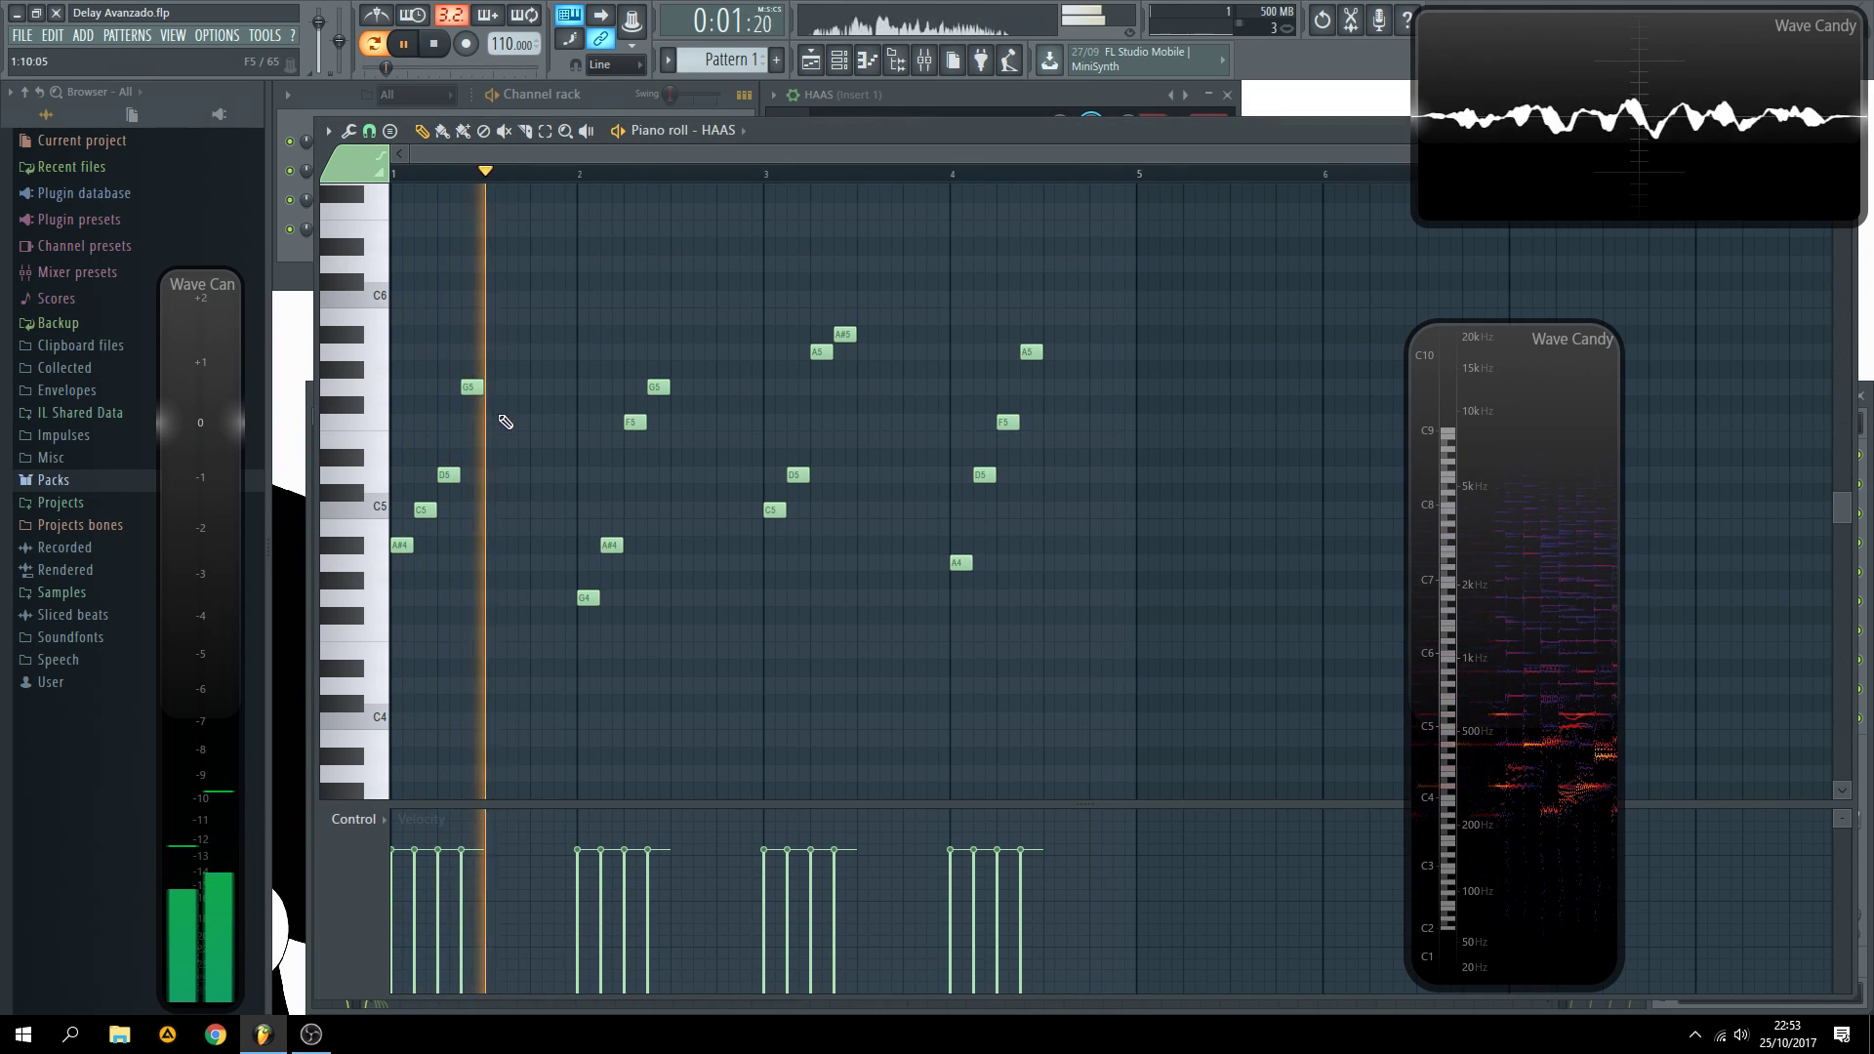
{"action": "key", "text": "space"}
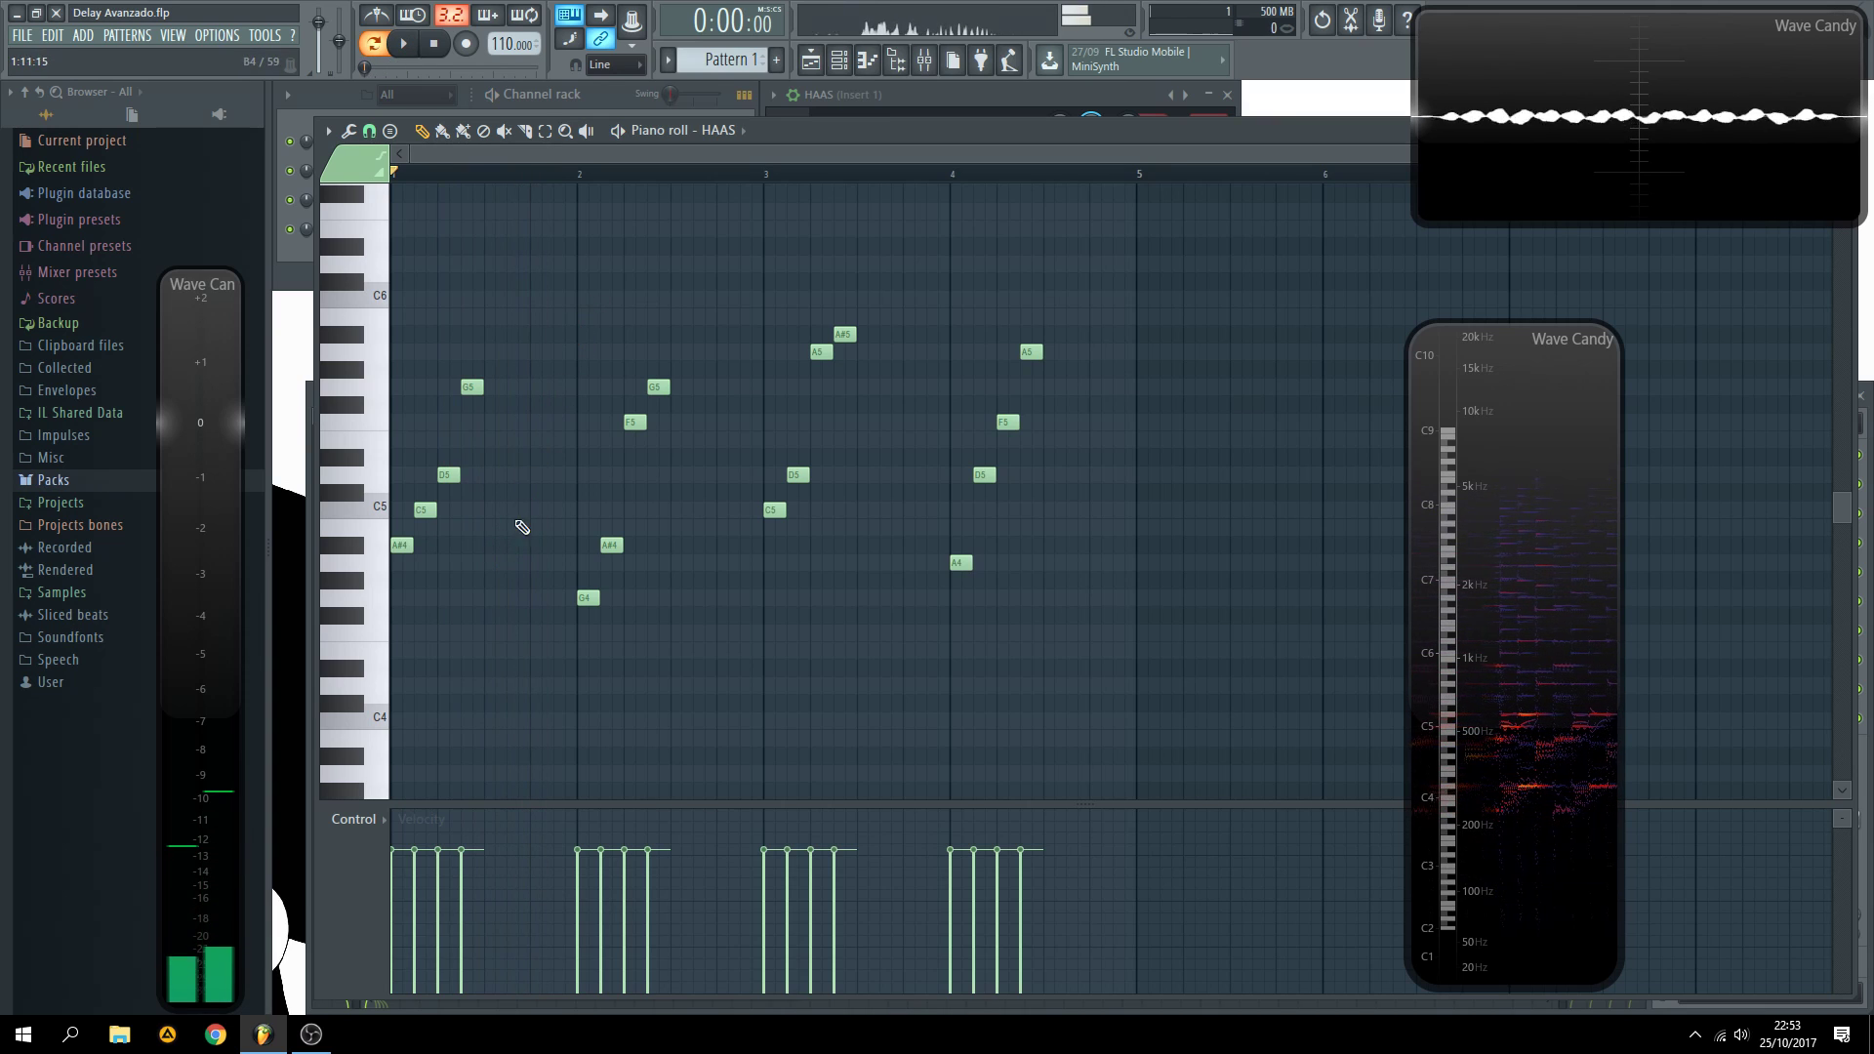
{"action": "key", "text": "space"}
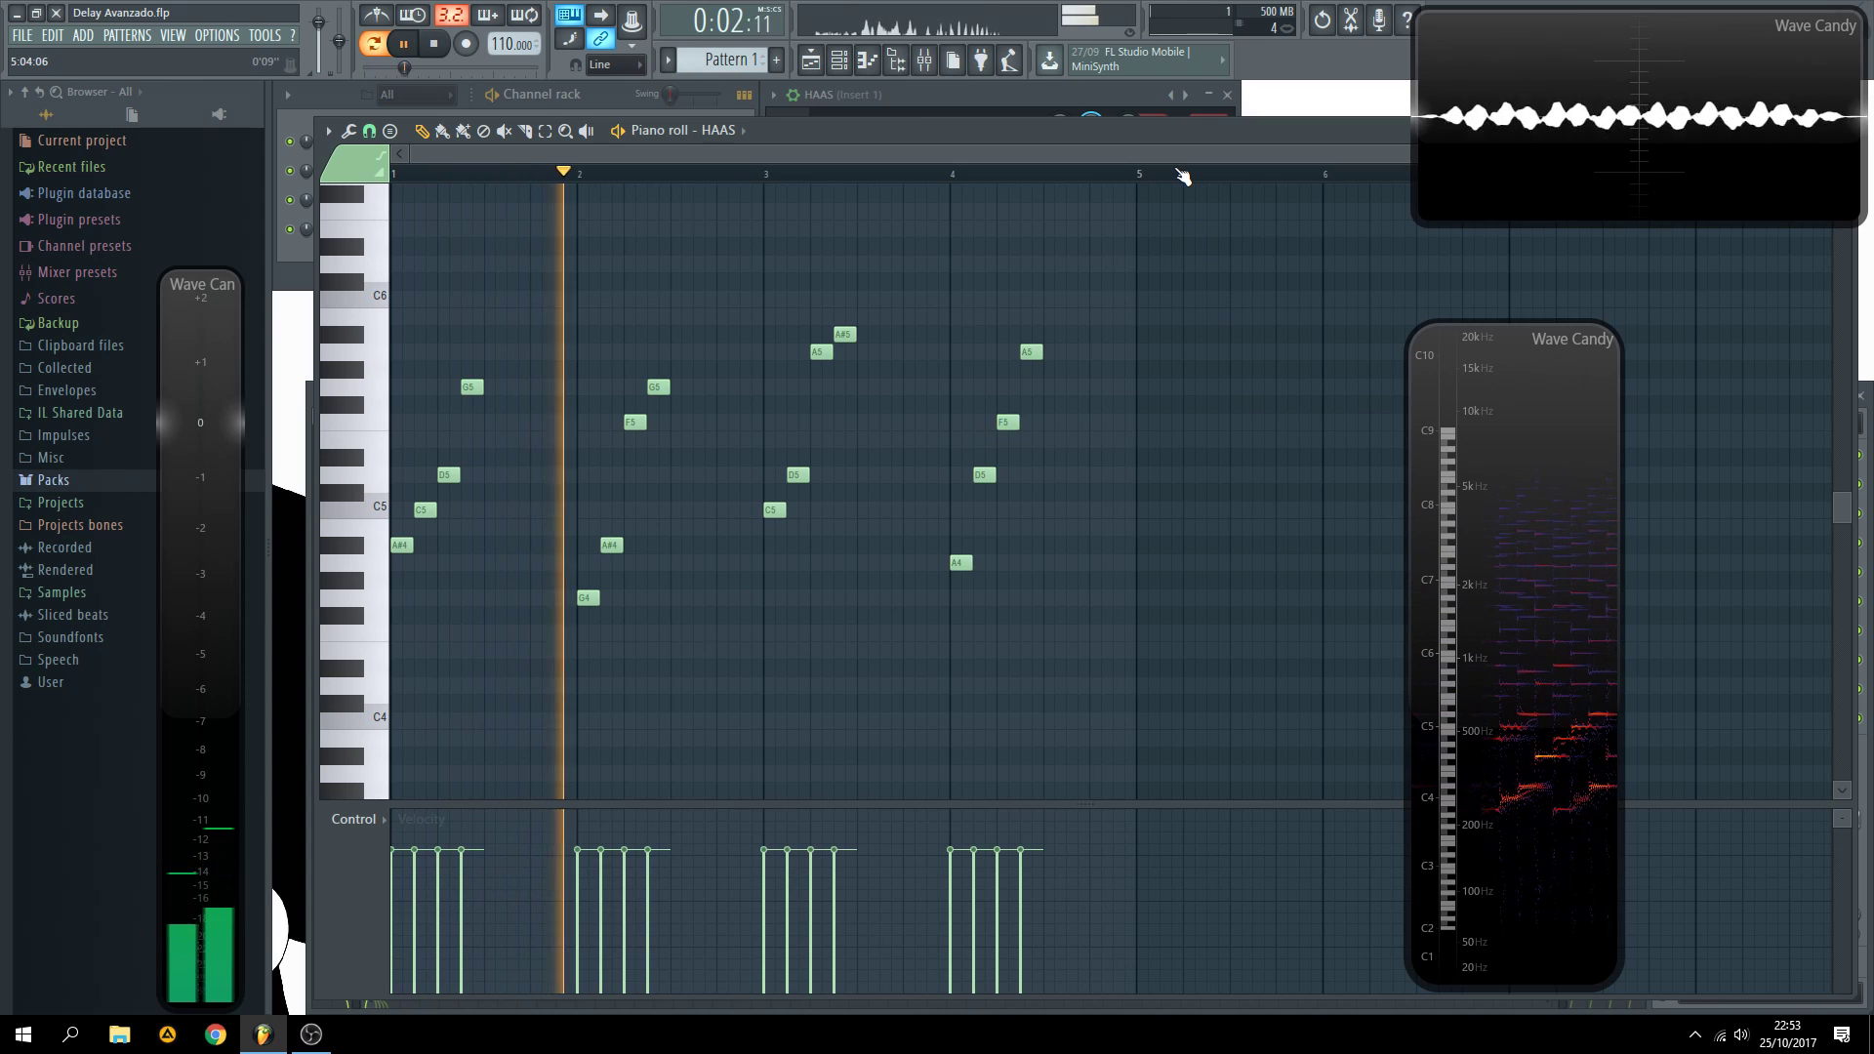
{"action": "key", "text": "F7"}
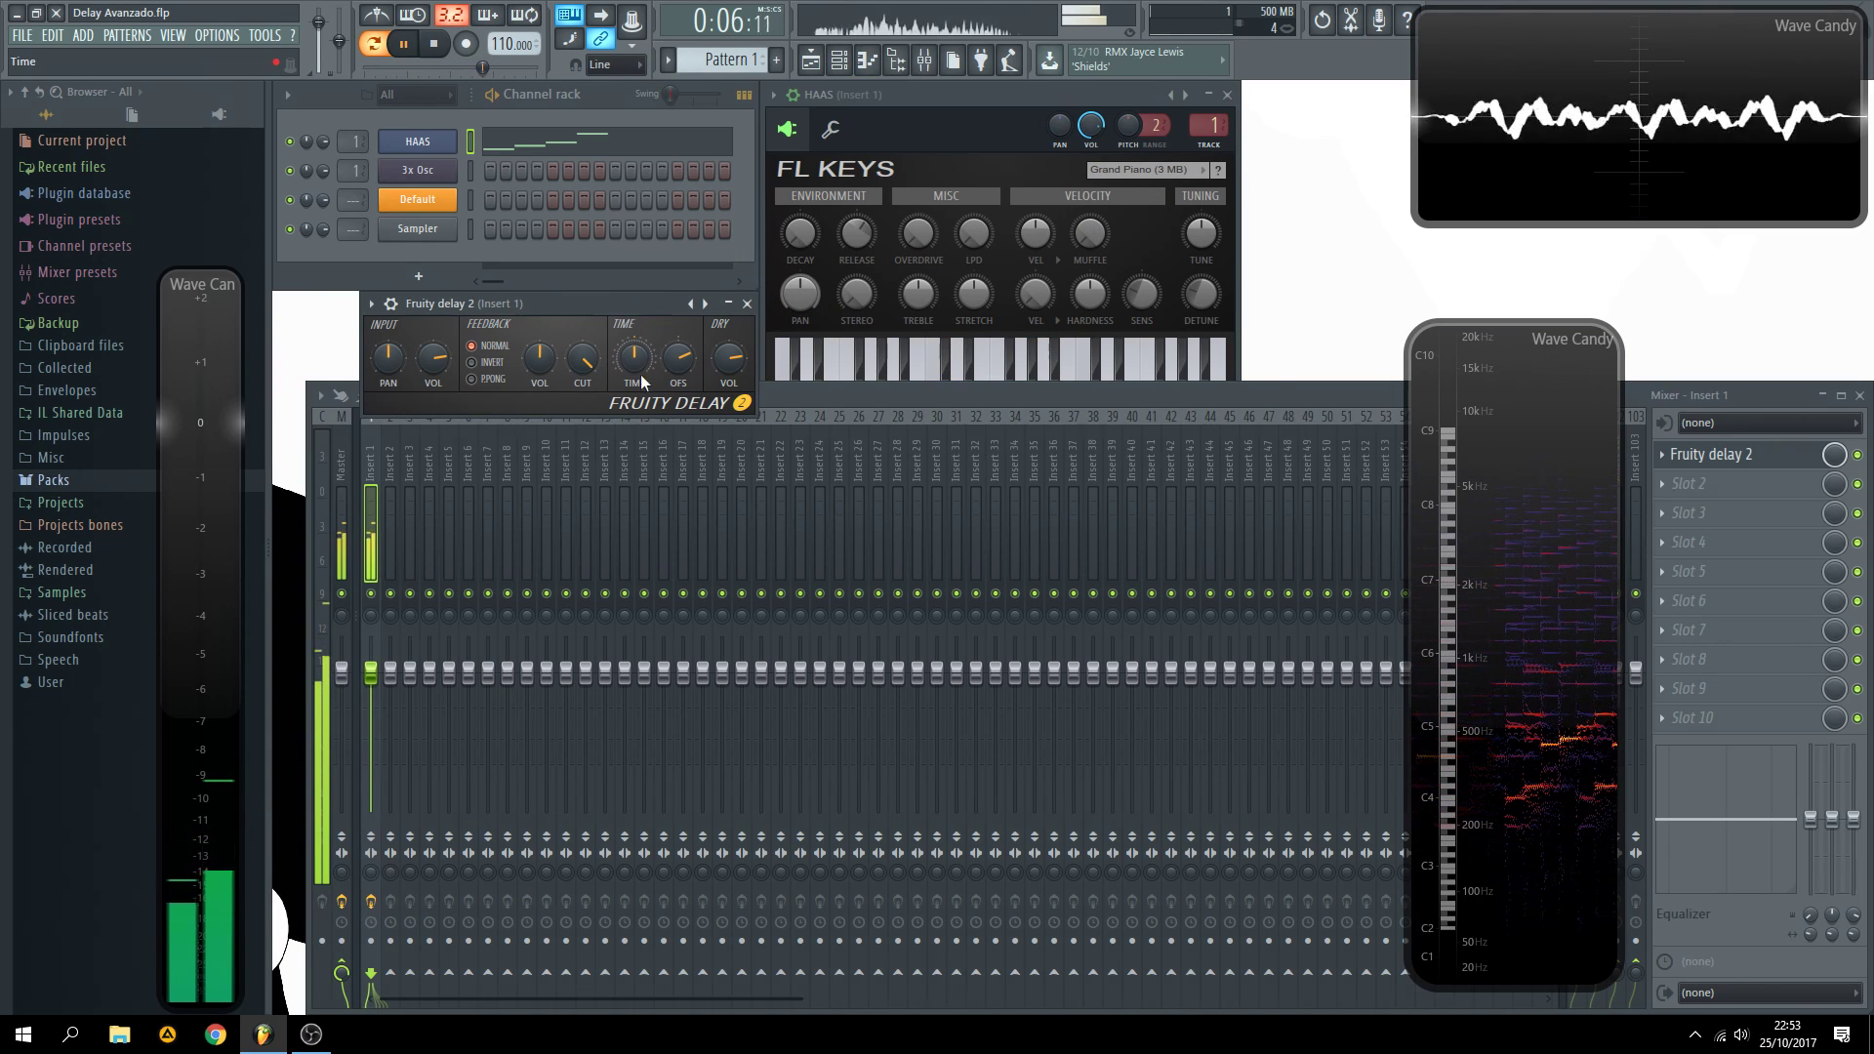
- Stop playback, lengthen the Fruity delay 2 delay time, then play Pattern 1 through and stop it
{"action": "key", "text": "space"}
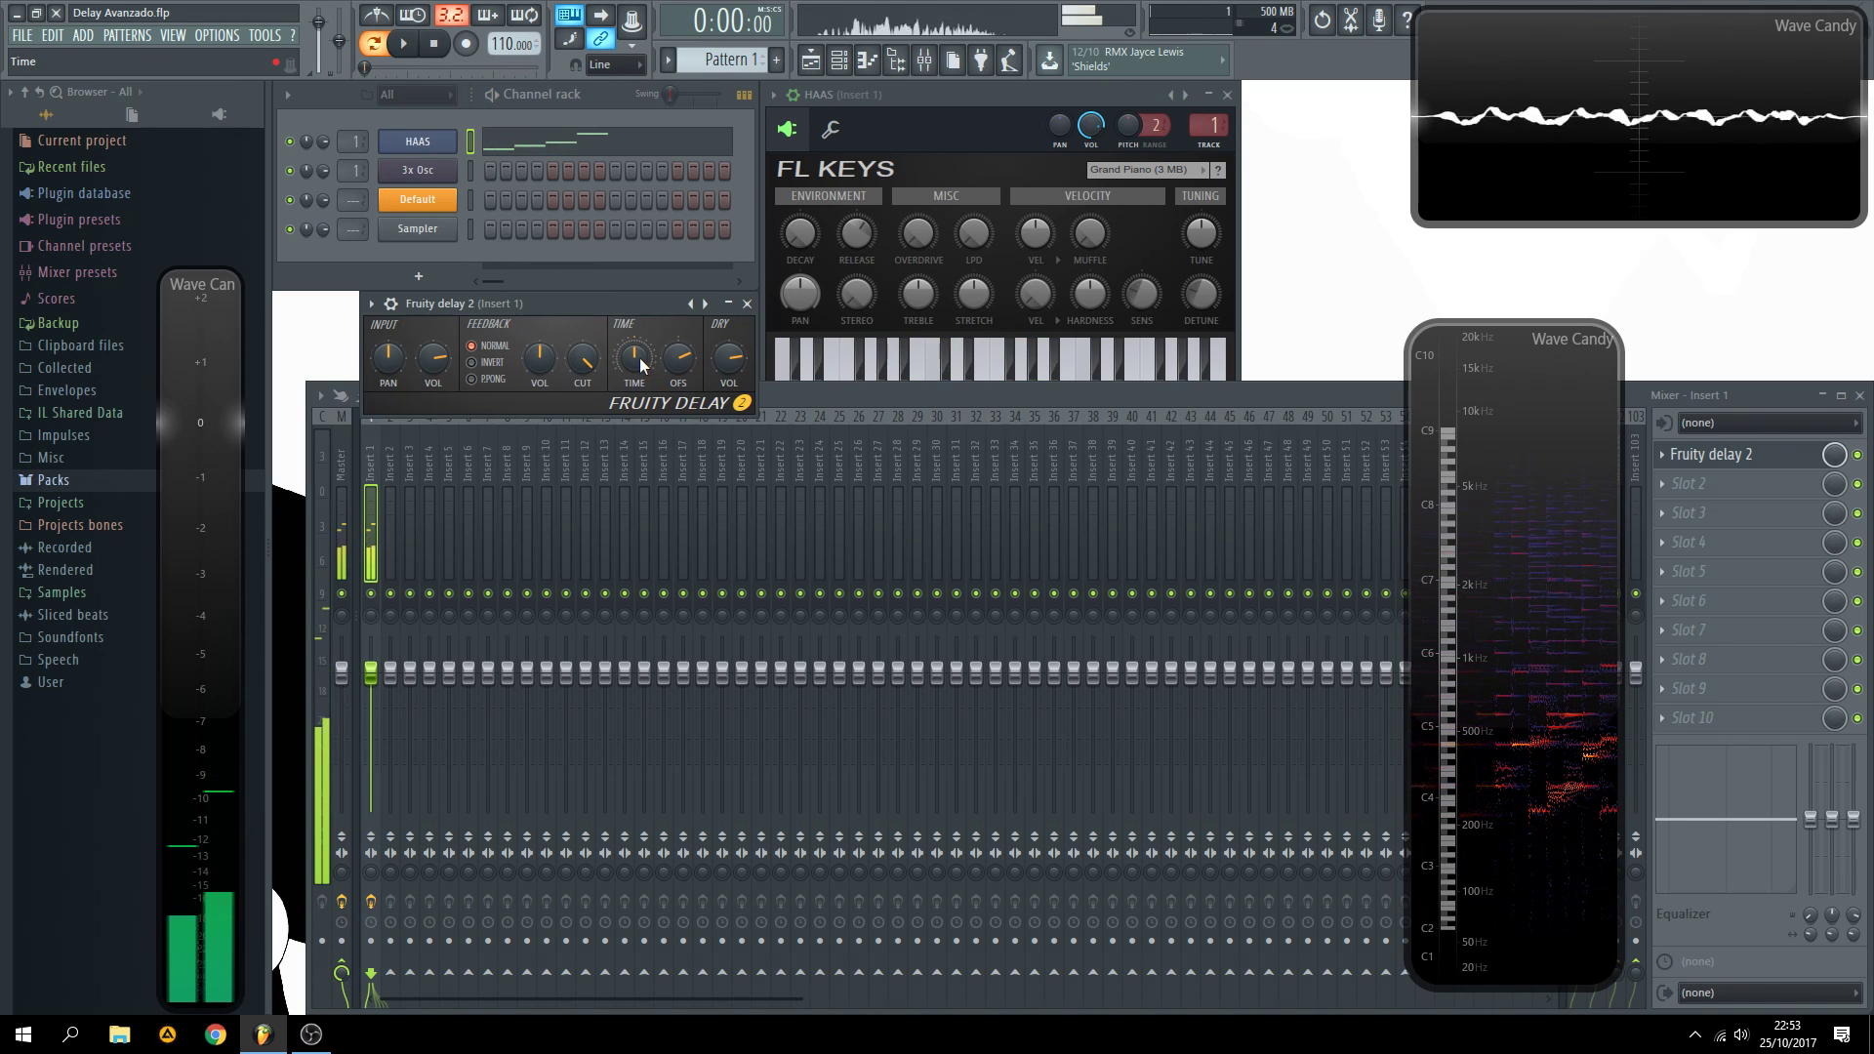
{"action": "left_click_drag", "start_coordinate": [640, 356], "coordinate": [640, 340]}
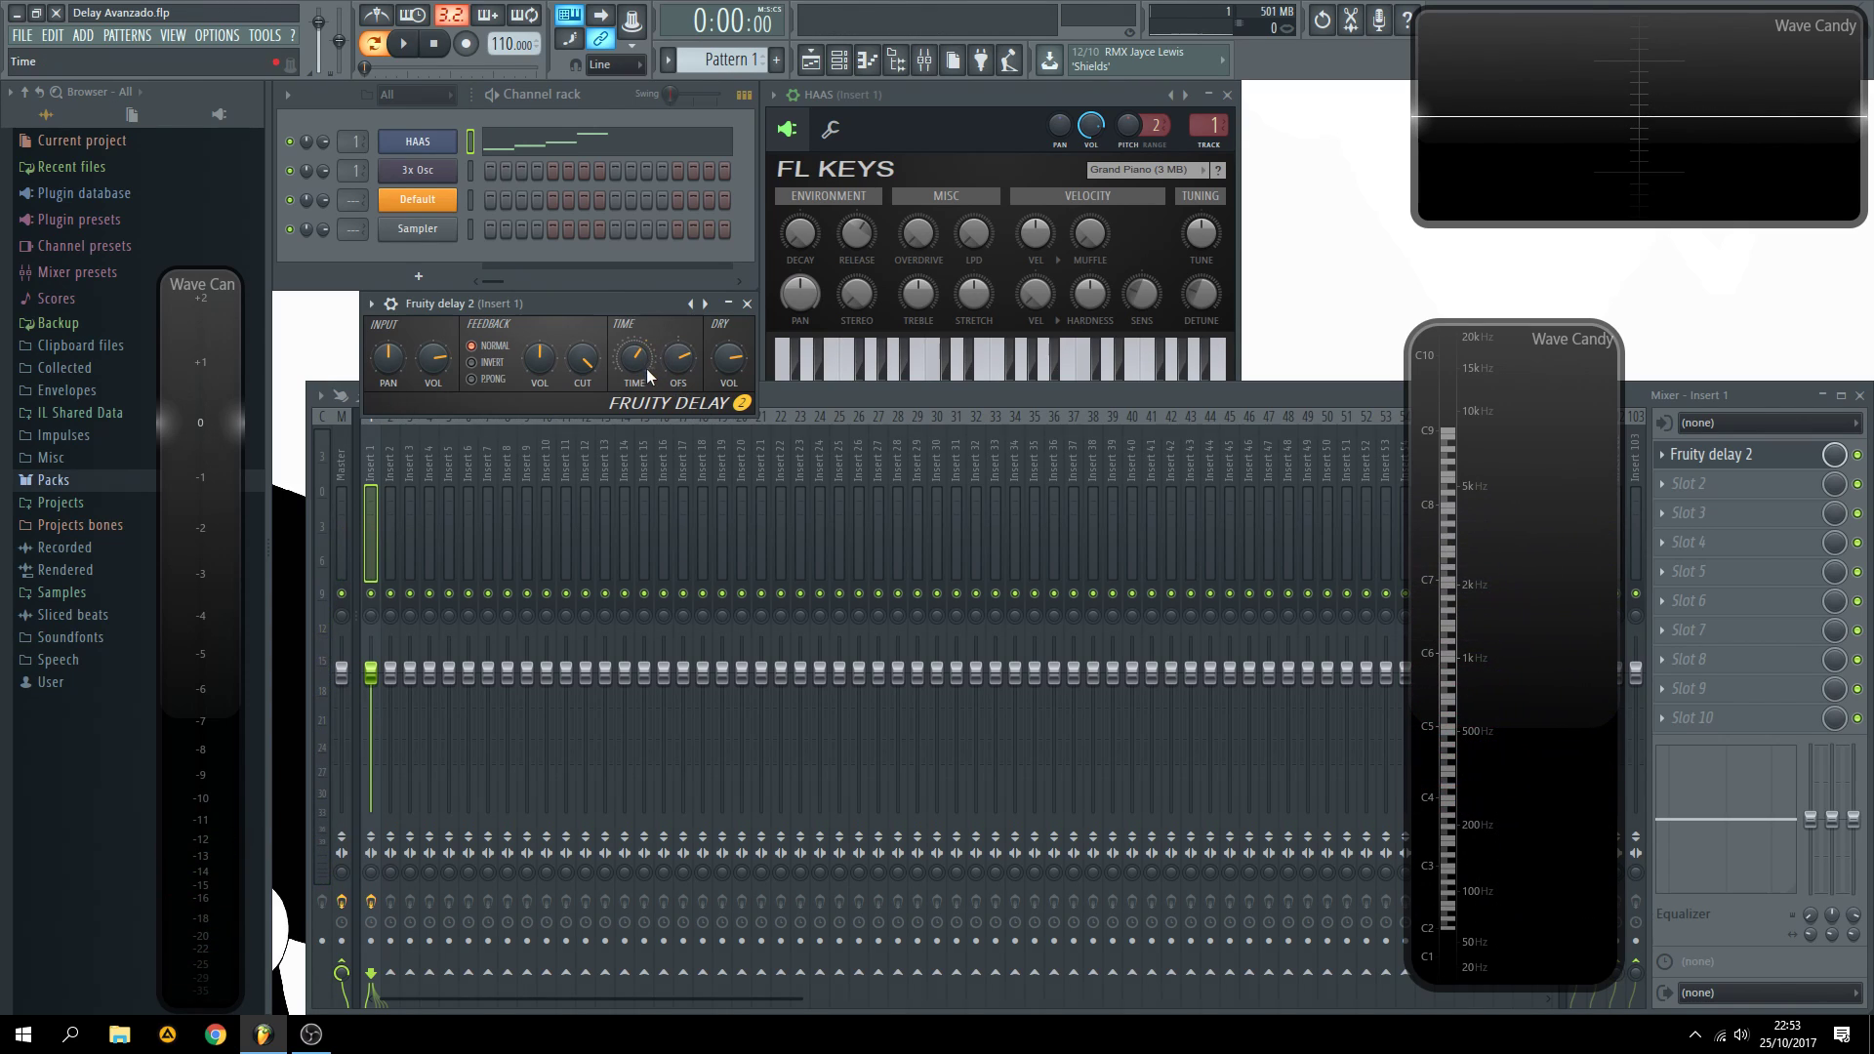
{"action": "key", "text": "space"}
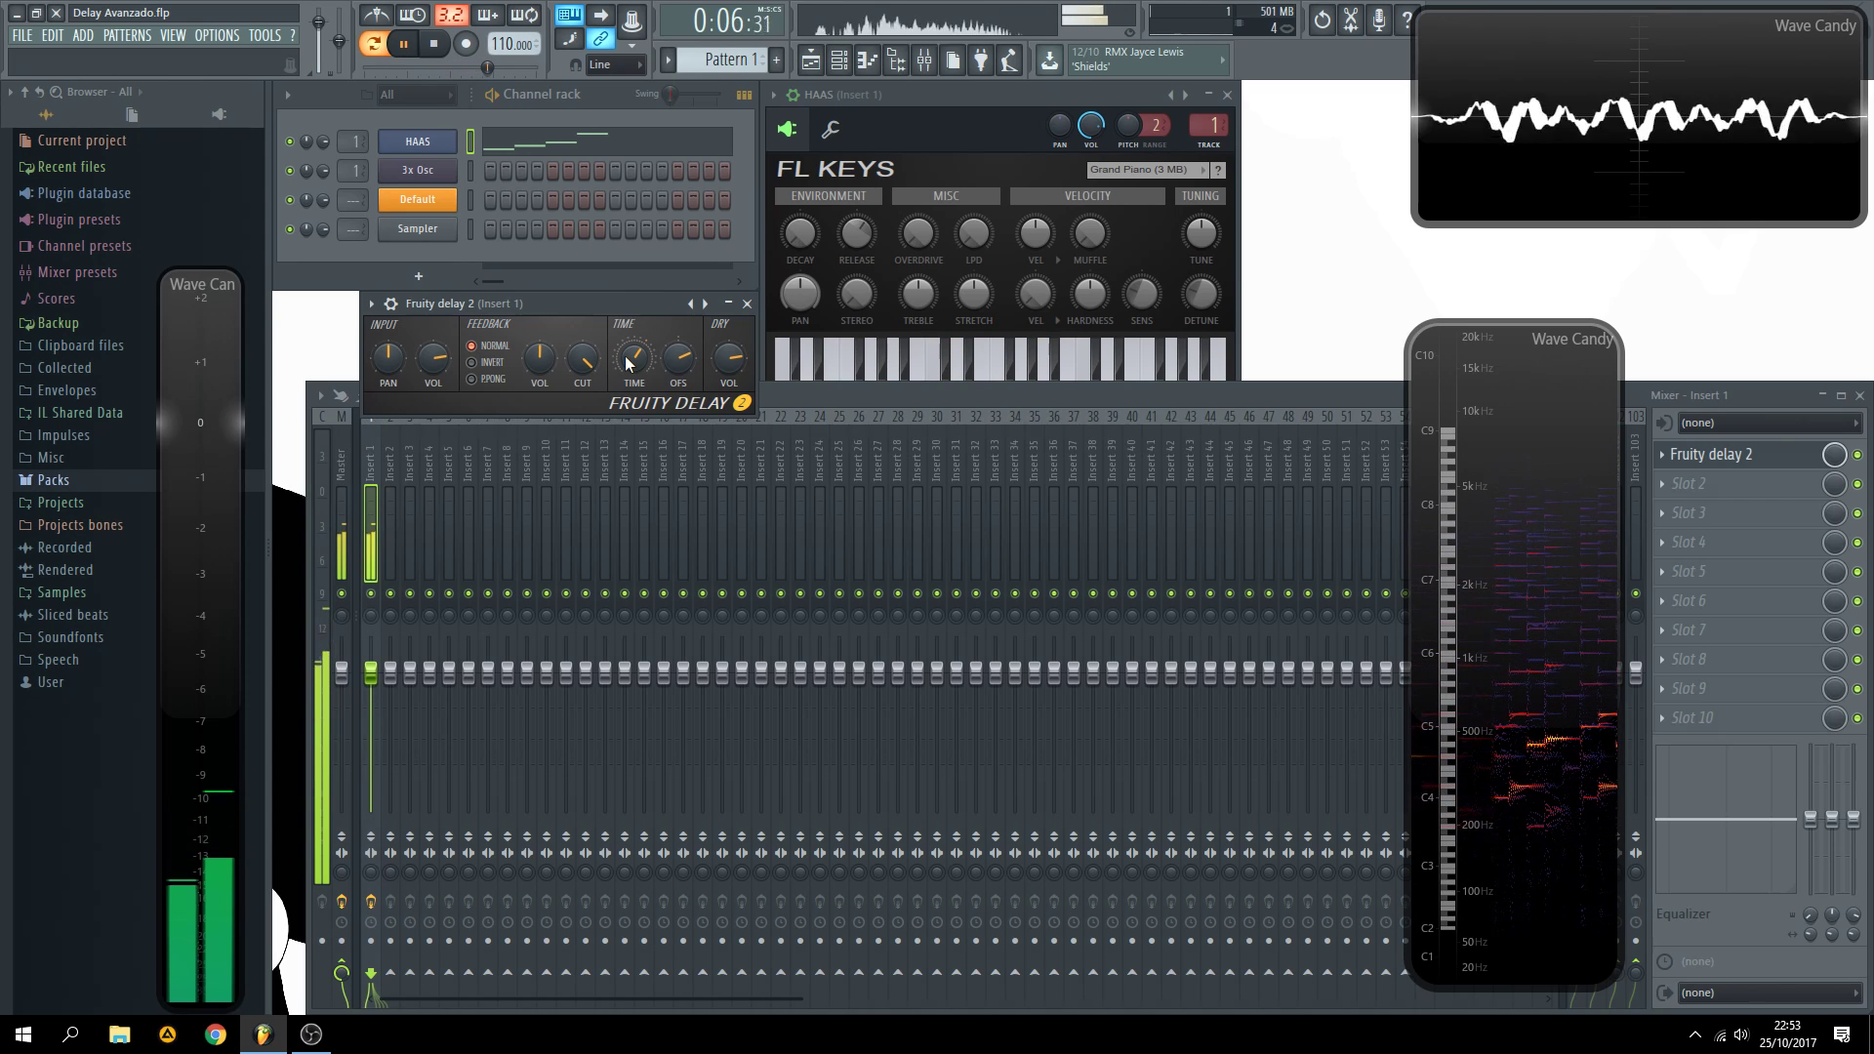
{"action": "key", "text": "space"}
- Switch the feedback mode to ping-pong with the delay time centred, then play Pattern 1 while trying the input panning
{"action": "left_click", "coordinate": [471, 379]}
{"action": "left_click_drag", "start_coordinate": [660, 357], "coordinate": [660, 337]}
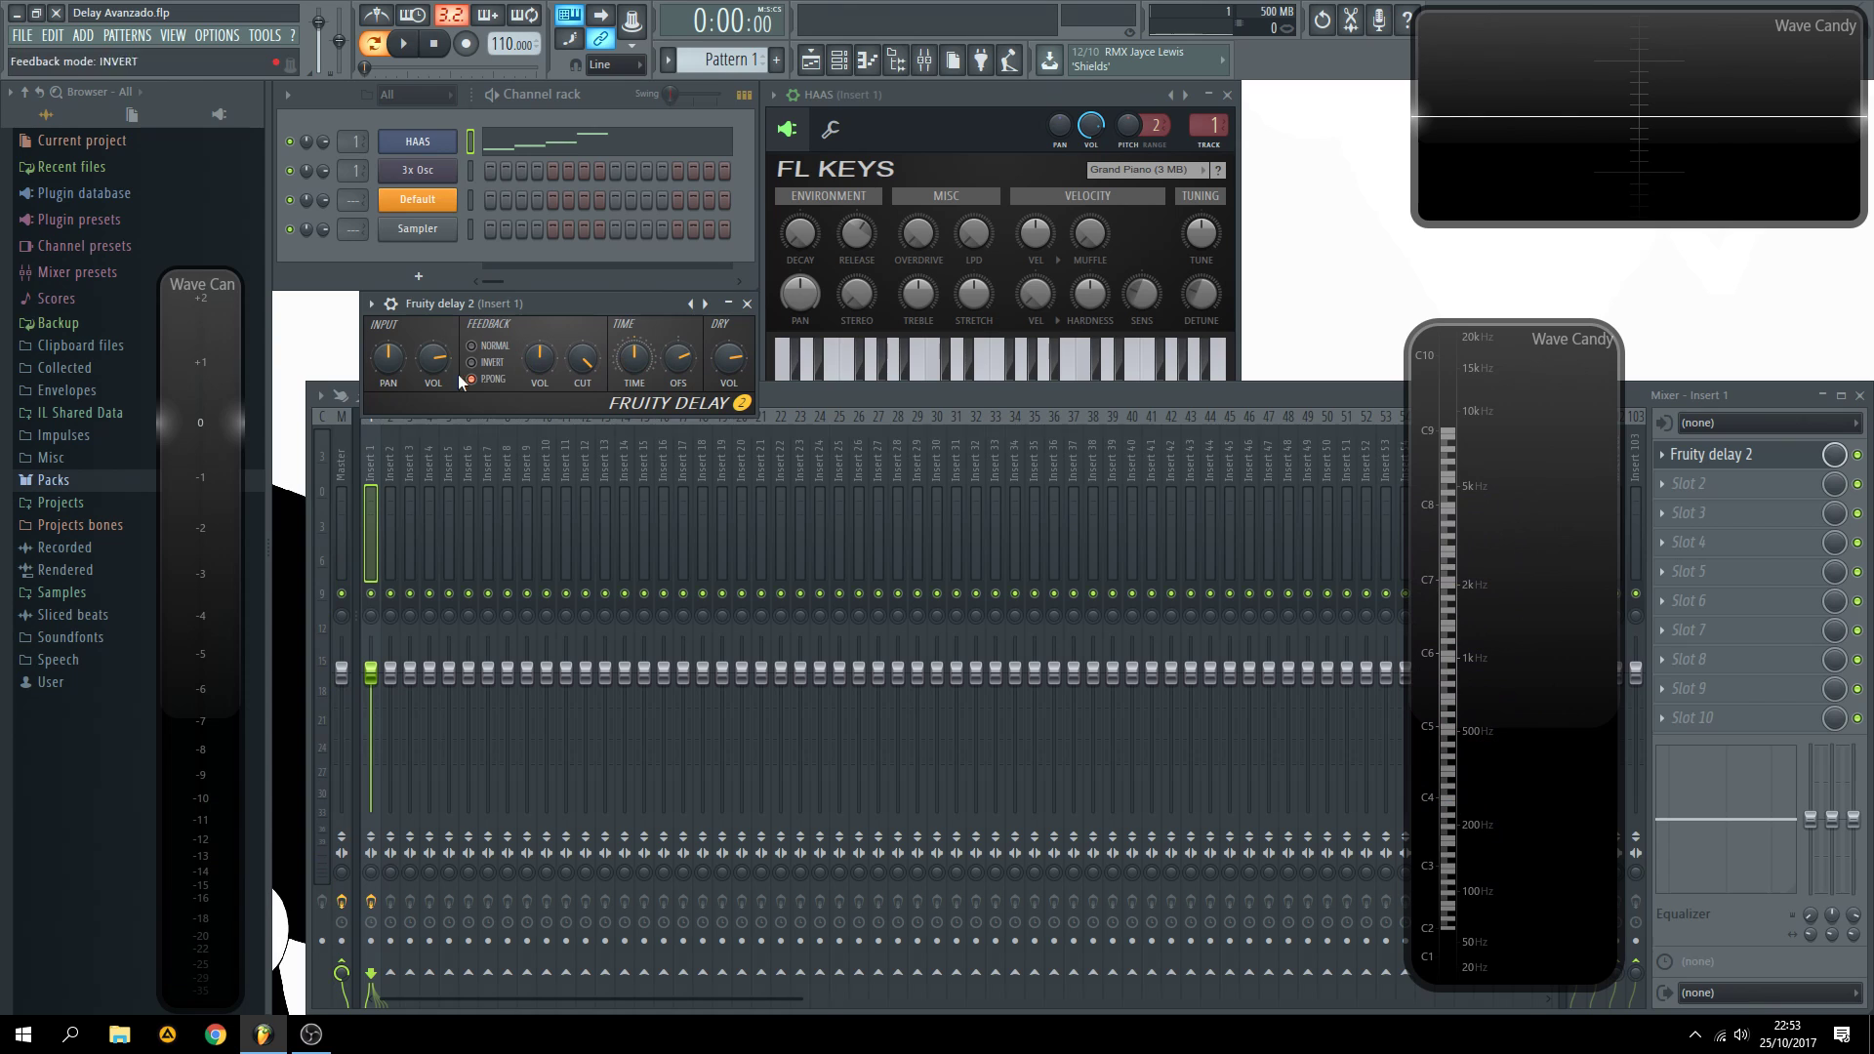
{"action": "key", "text": "space"}
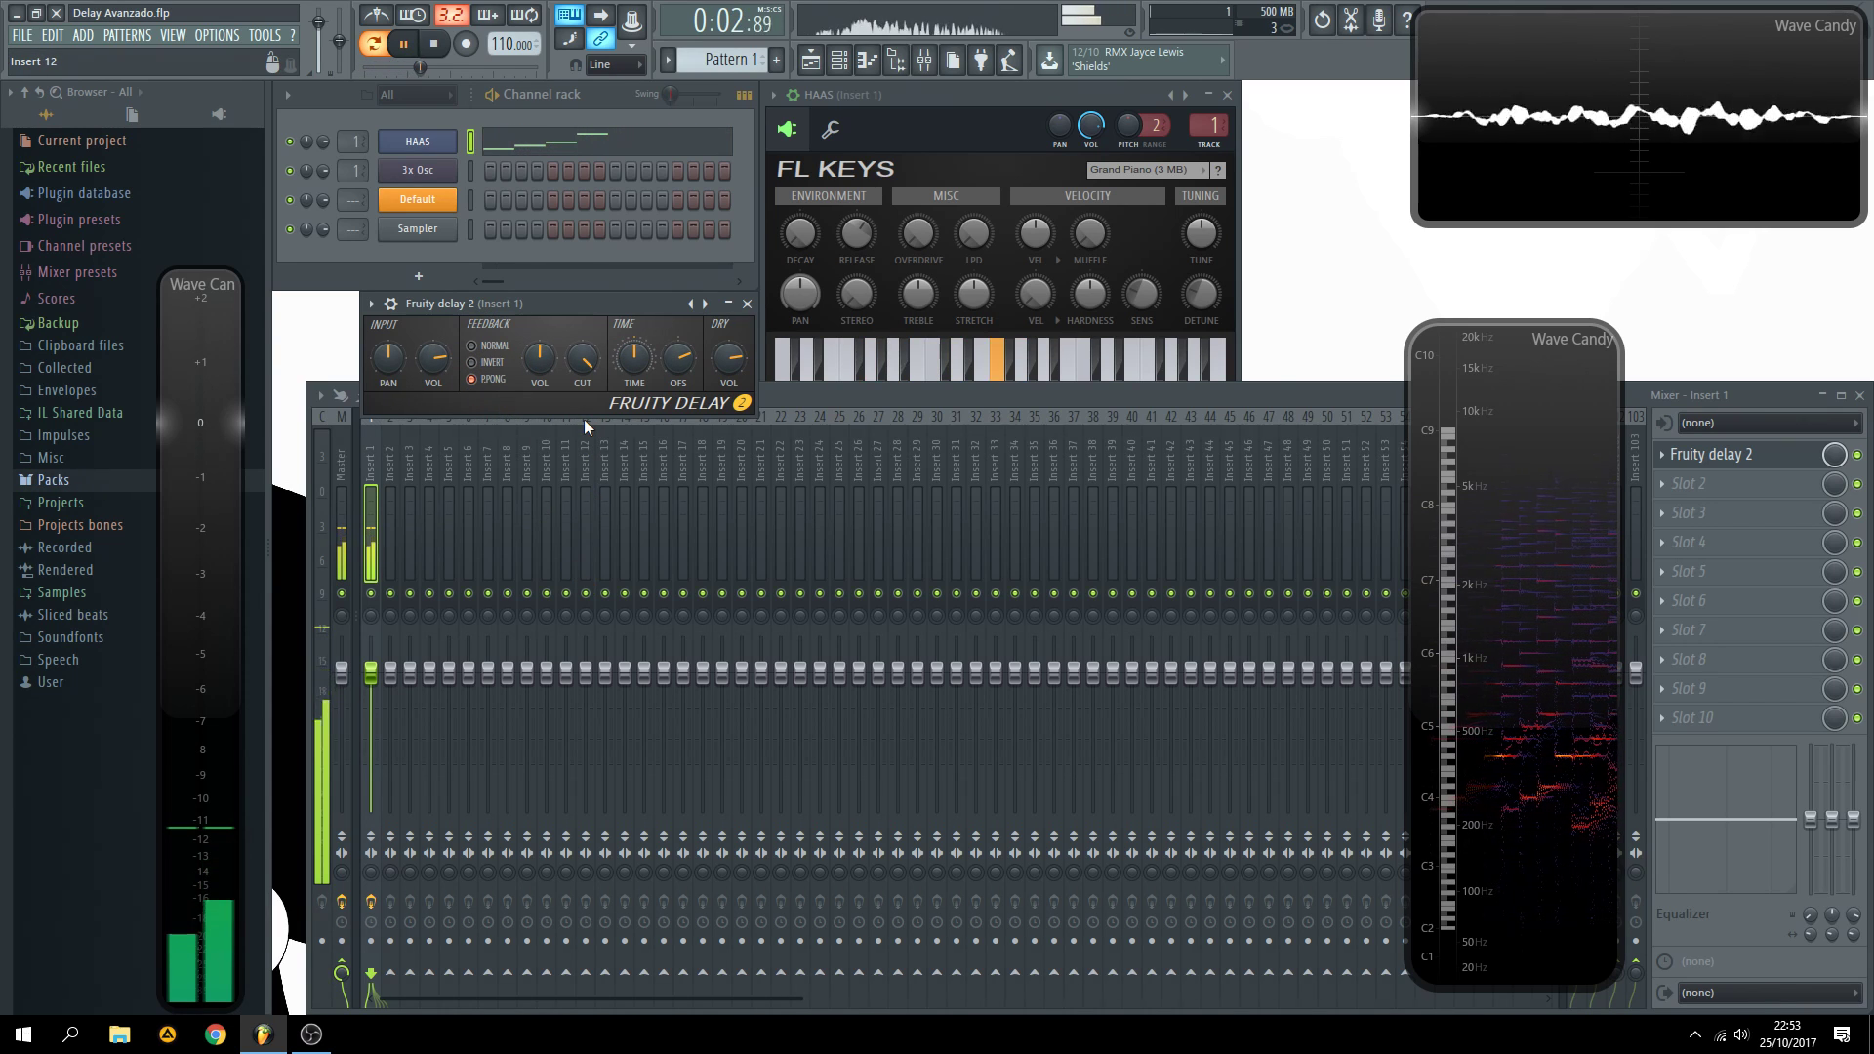
{"action": "left_click_drag", "start_coordinate": [396, 376], "coordinate": [394, 372]}
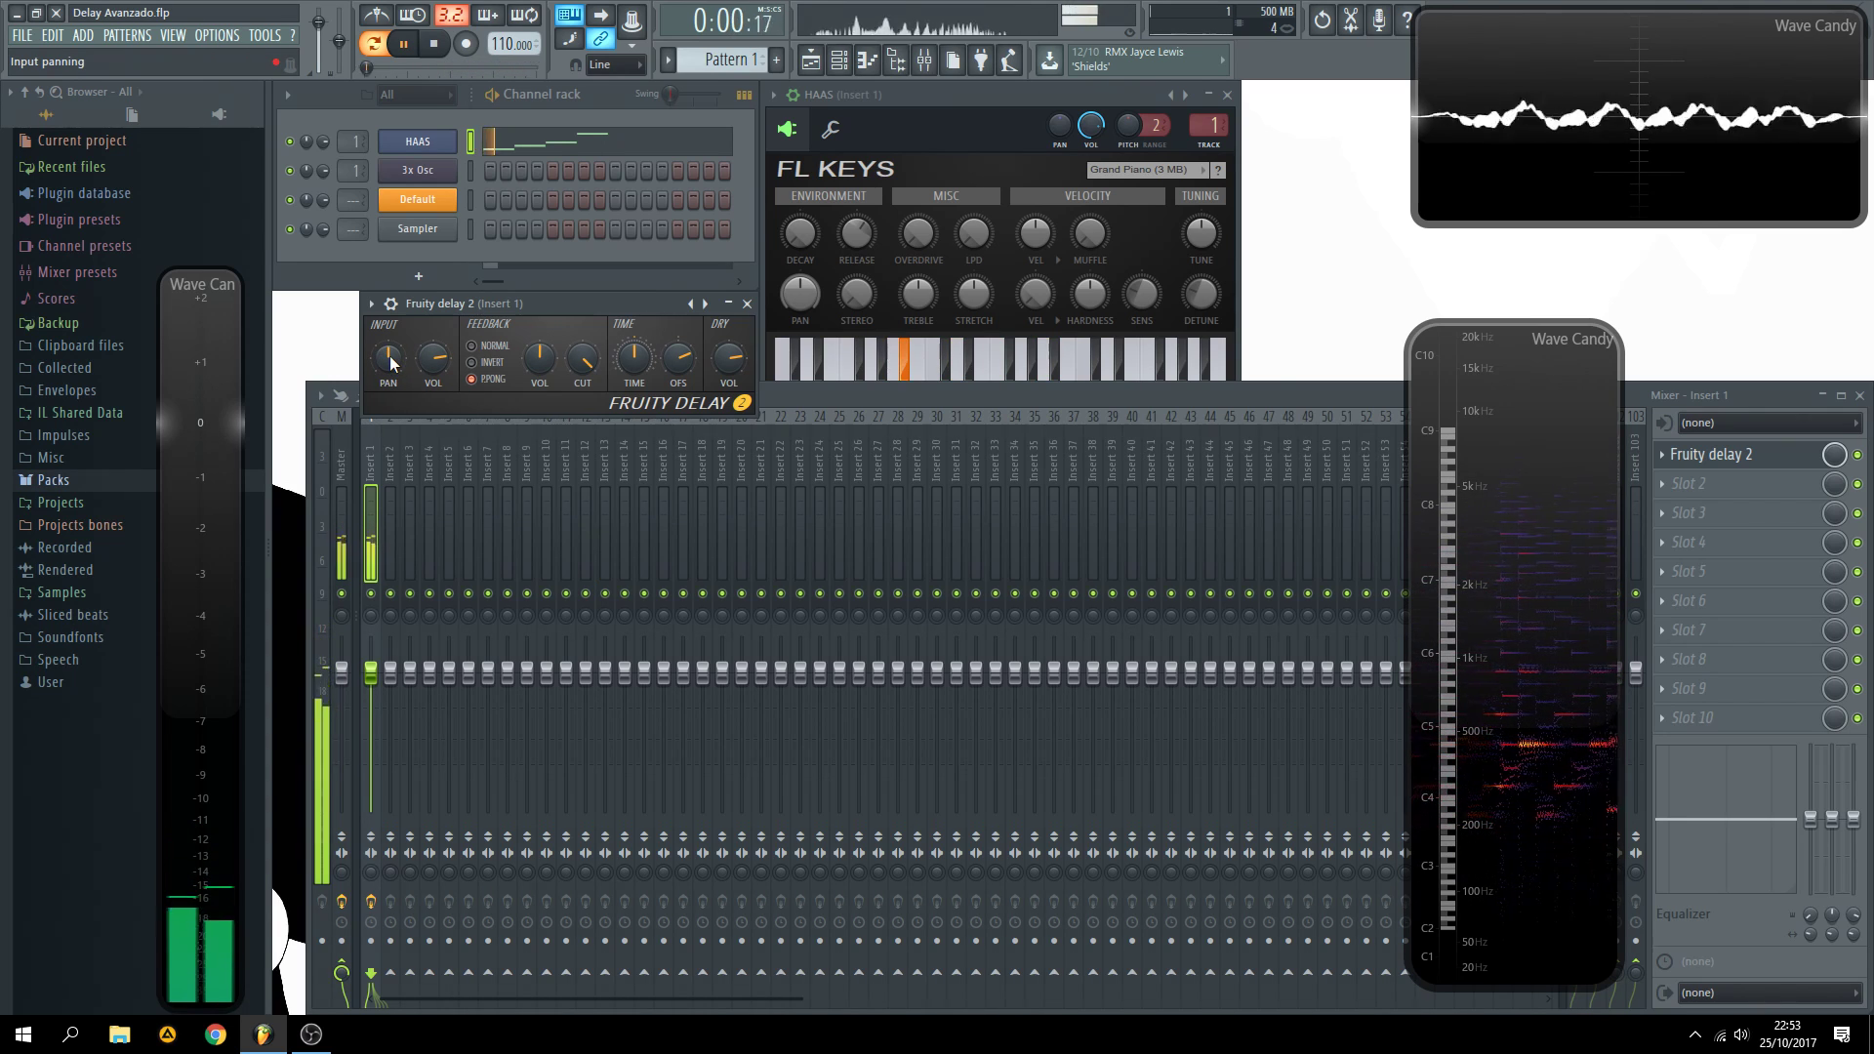
{"action": "key", "text": "space"}
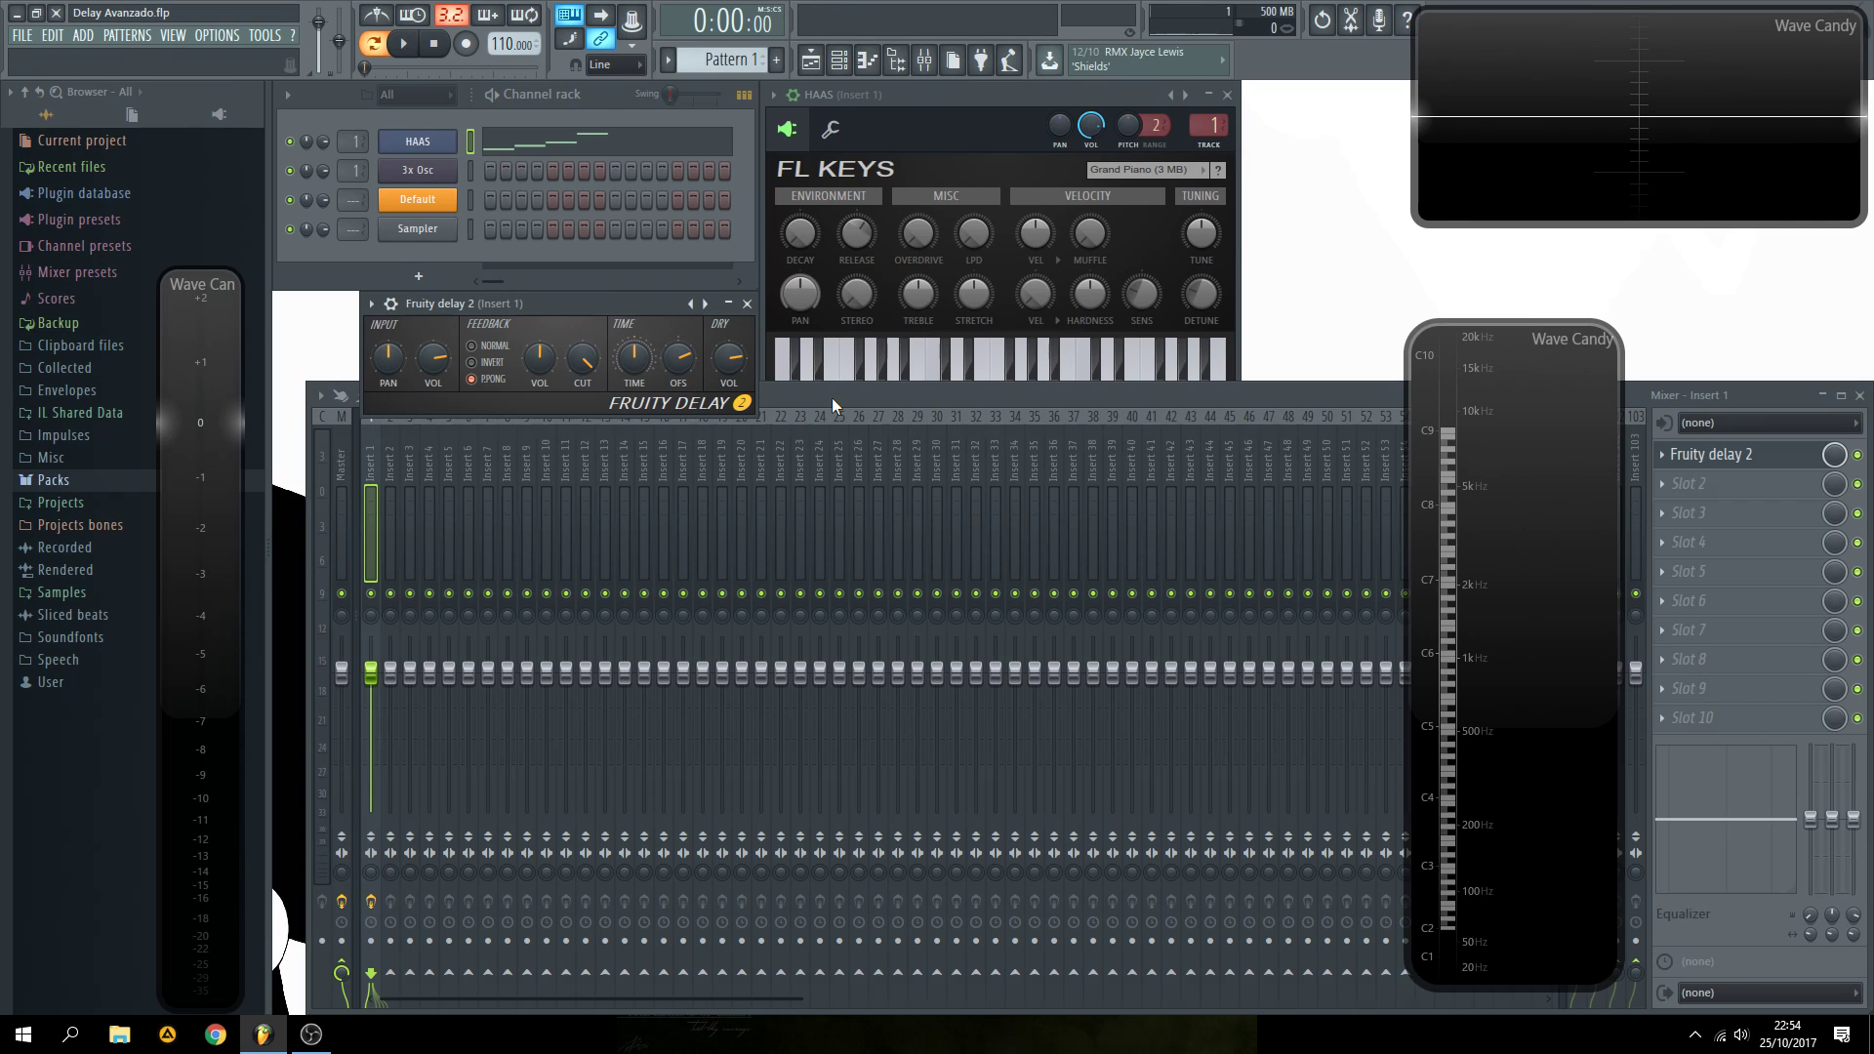
- Replace Fruity delay 2 in slot 1 of Insert 1 with Fruity Delay Bank and reposition its window over the mixer
{"action": "left_click_drag", "start_coordinate": [603, 305], "coordinate": [676, 344]}
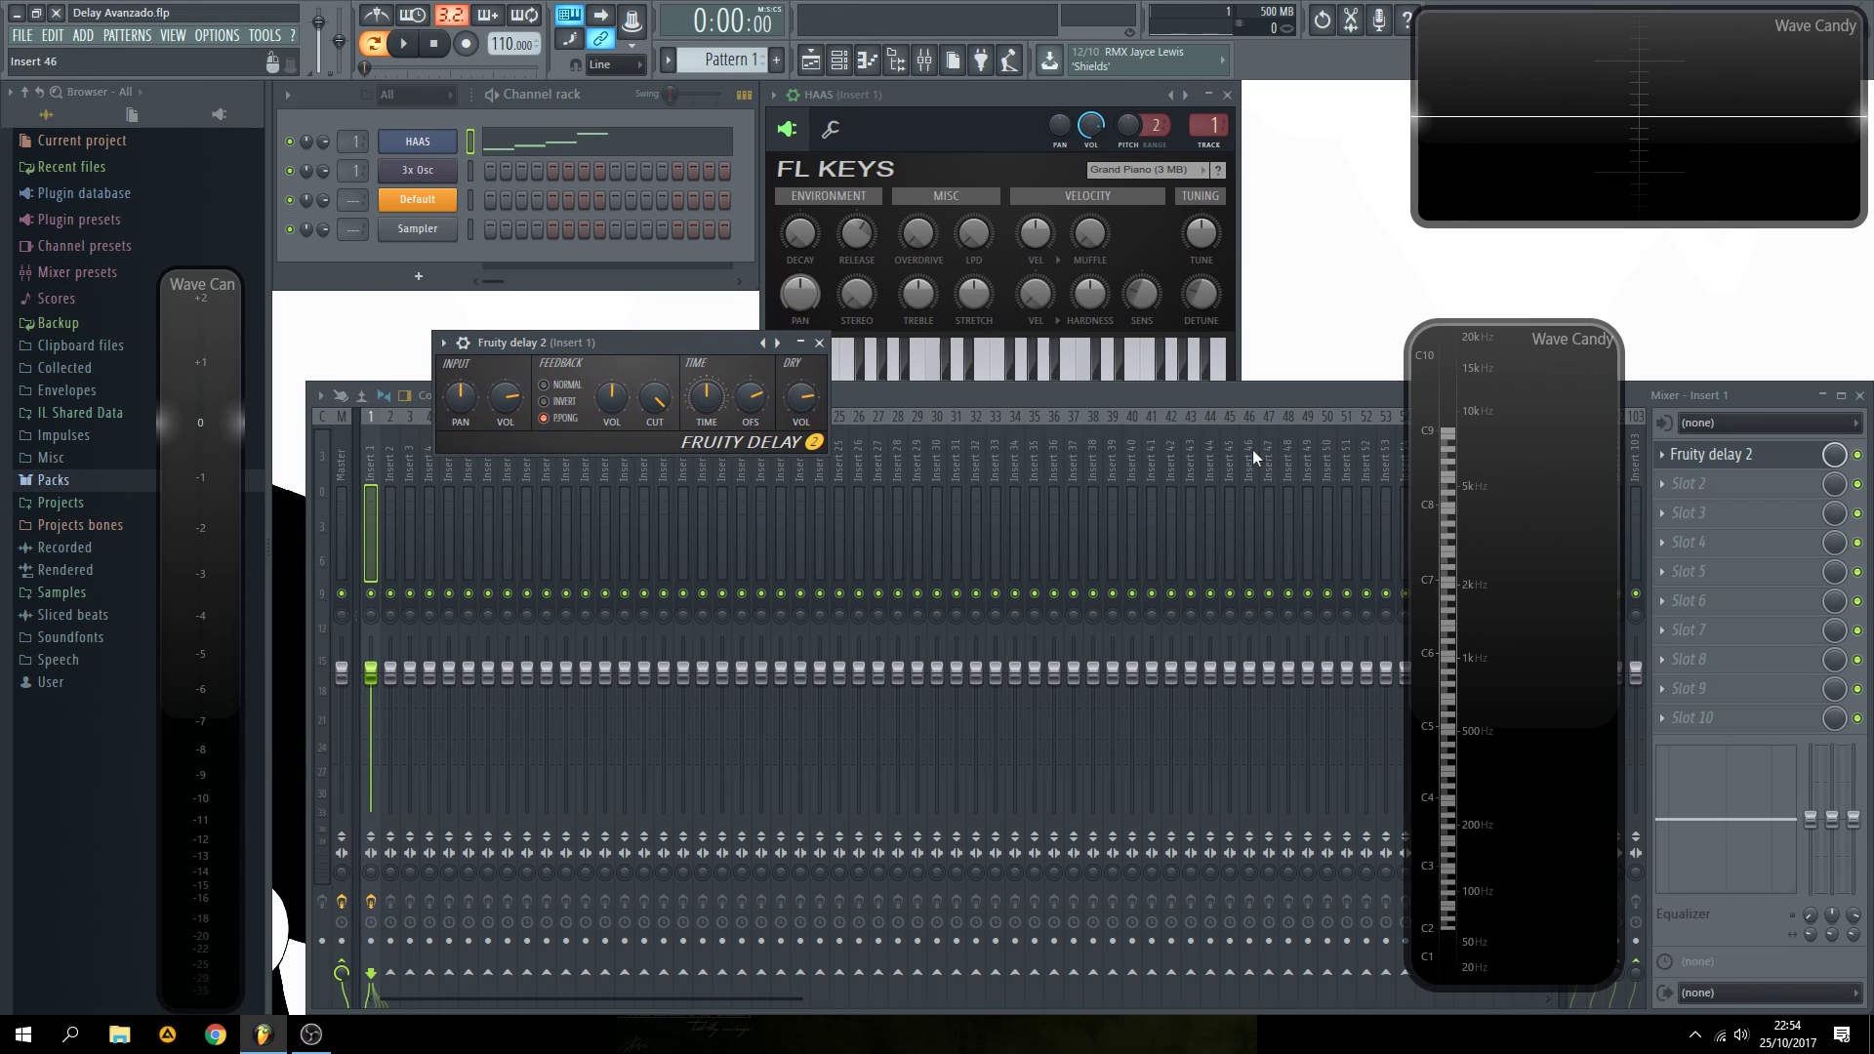
{"action": "left_click", "coordinate": [1676, 469]}
{"action": "mouse_move", "coordinate": [1691, 476]}
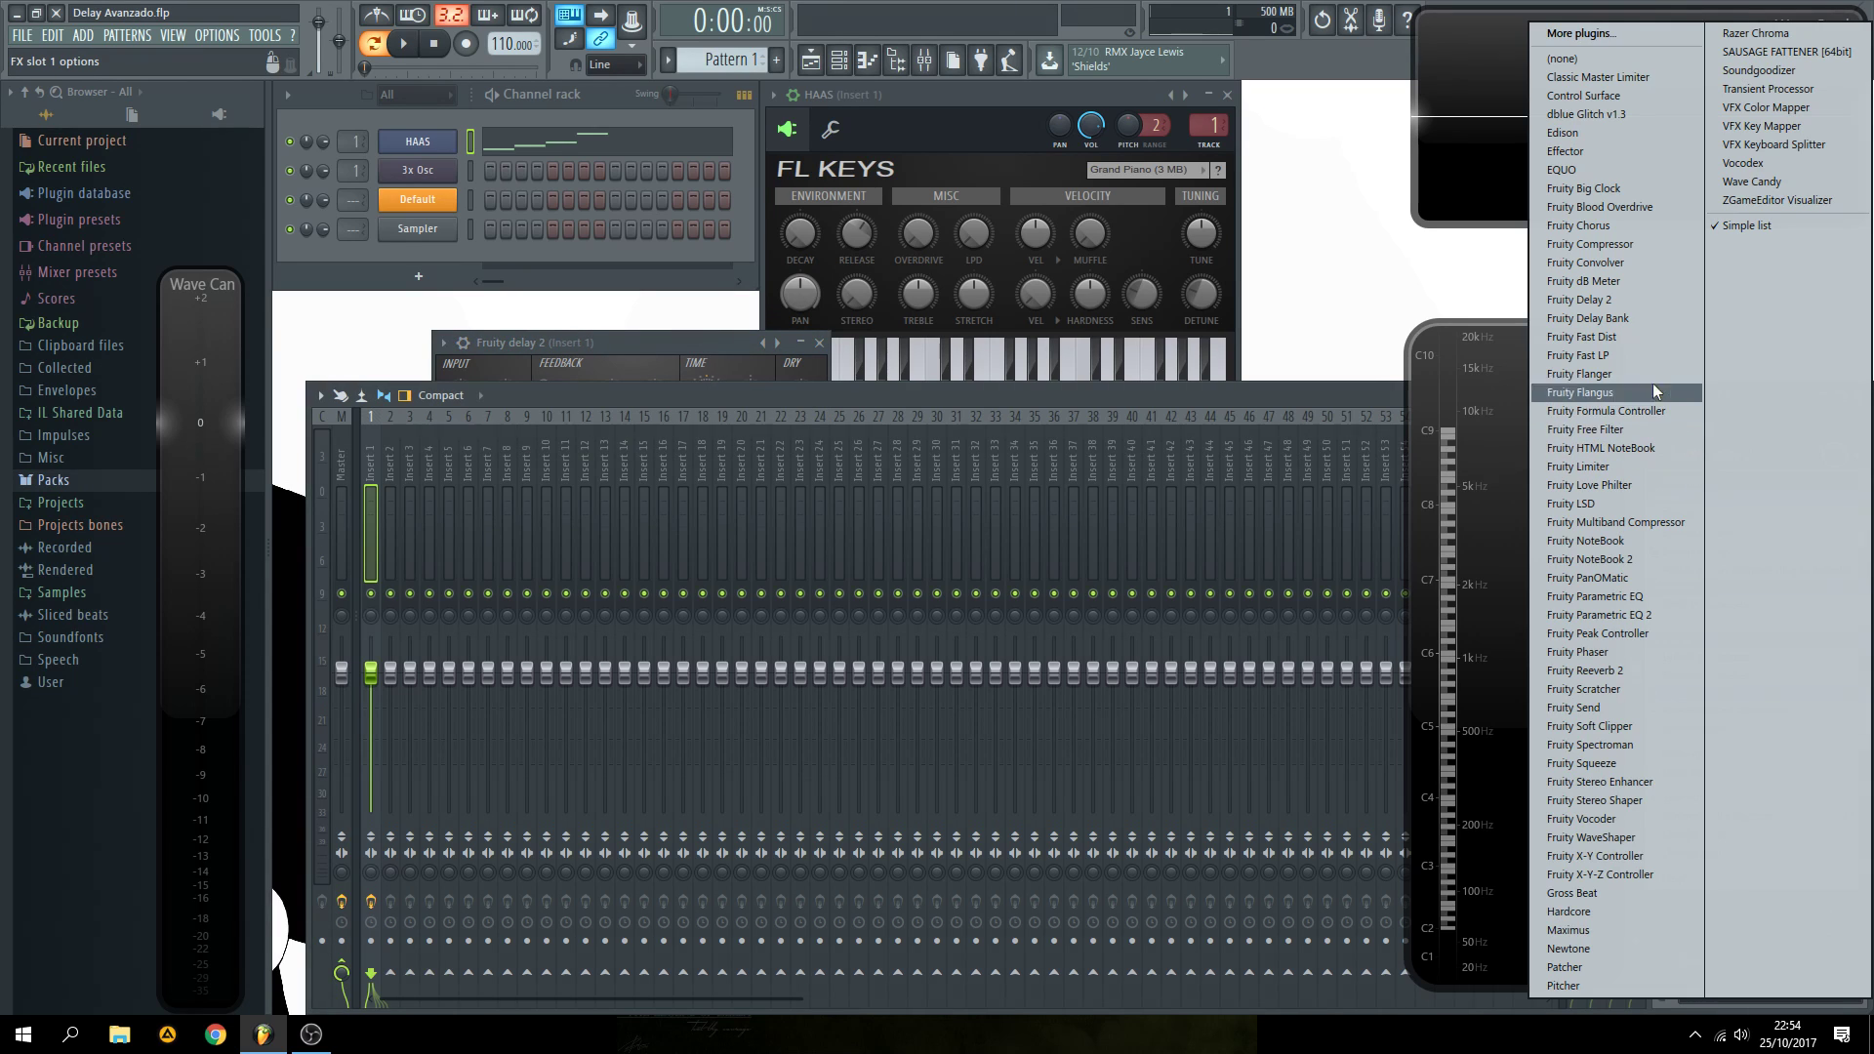
{"action": "left_click", "coordinate": [1622, 319]}
{"action": "left_click_drag", "start_coordinate": [703, 340], "coordinate": [664, 365]}
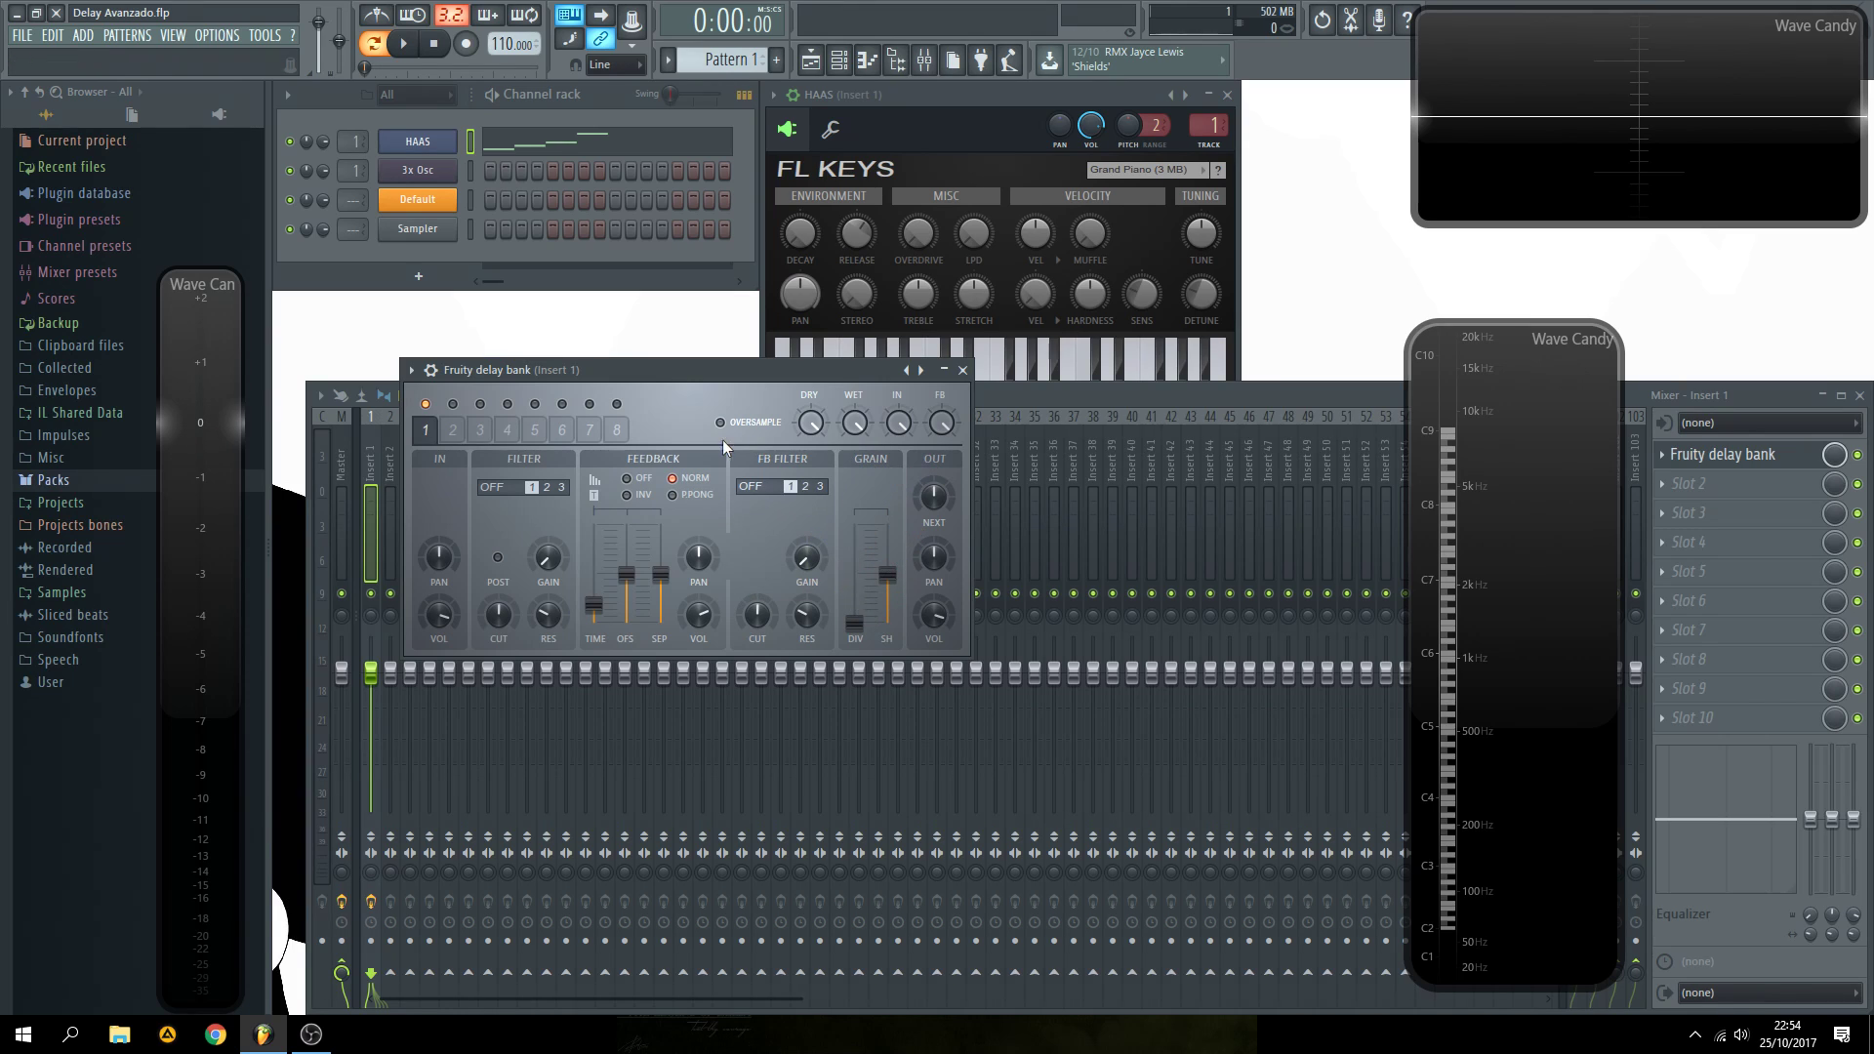
- View delay units 2 and 8 of Fruity delay bank, then return to unit 1
{"action": "left_click", "coordinate": [459, 430]}
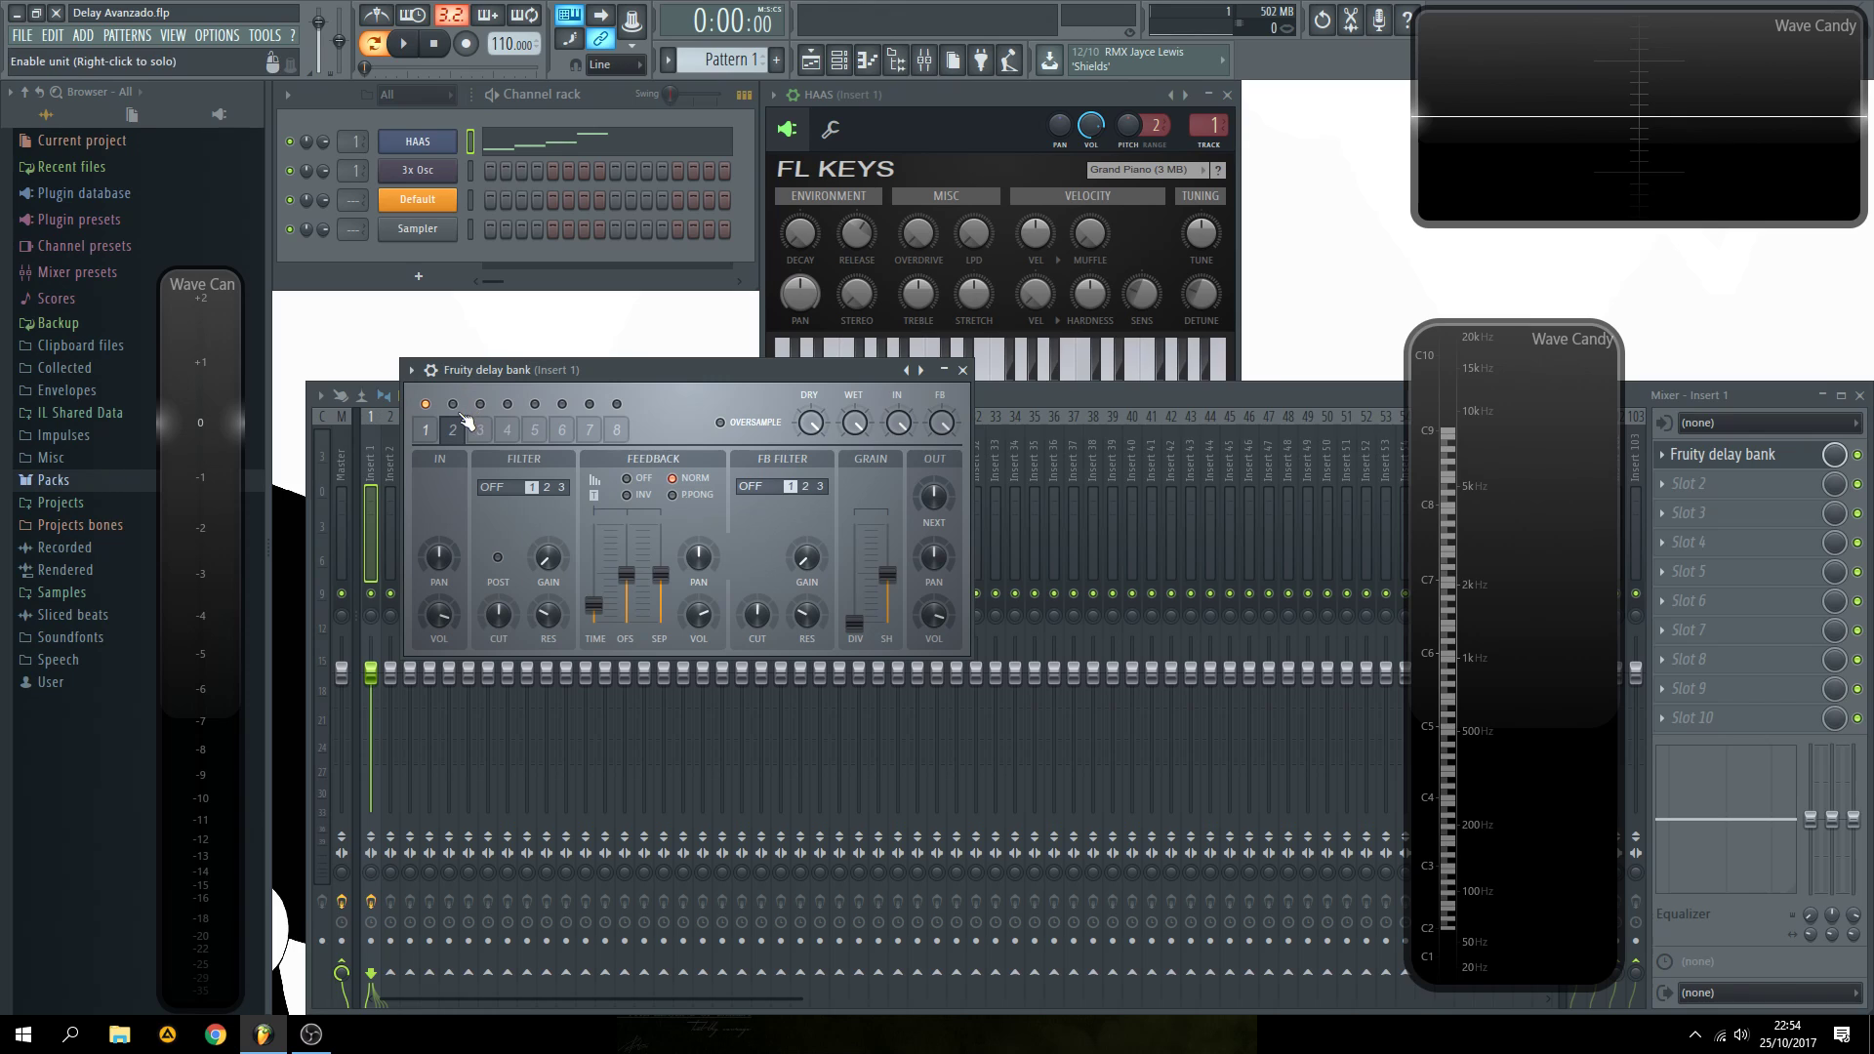
{"action": "left_click", "coordinate": [618, 430]}
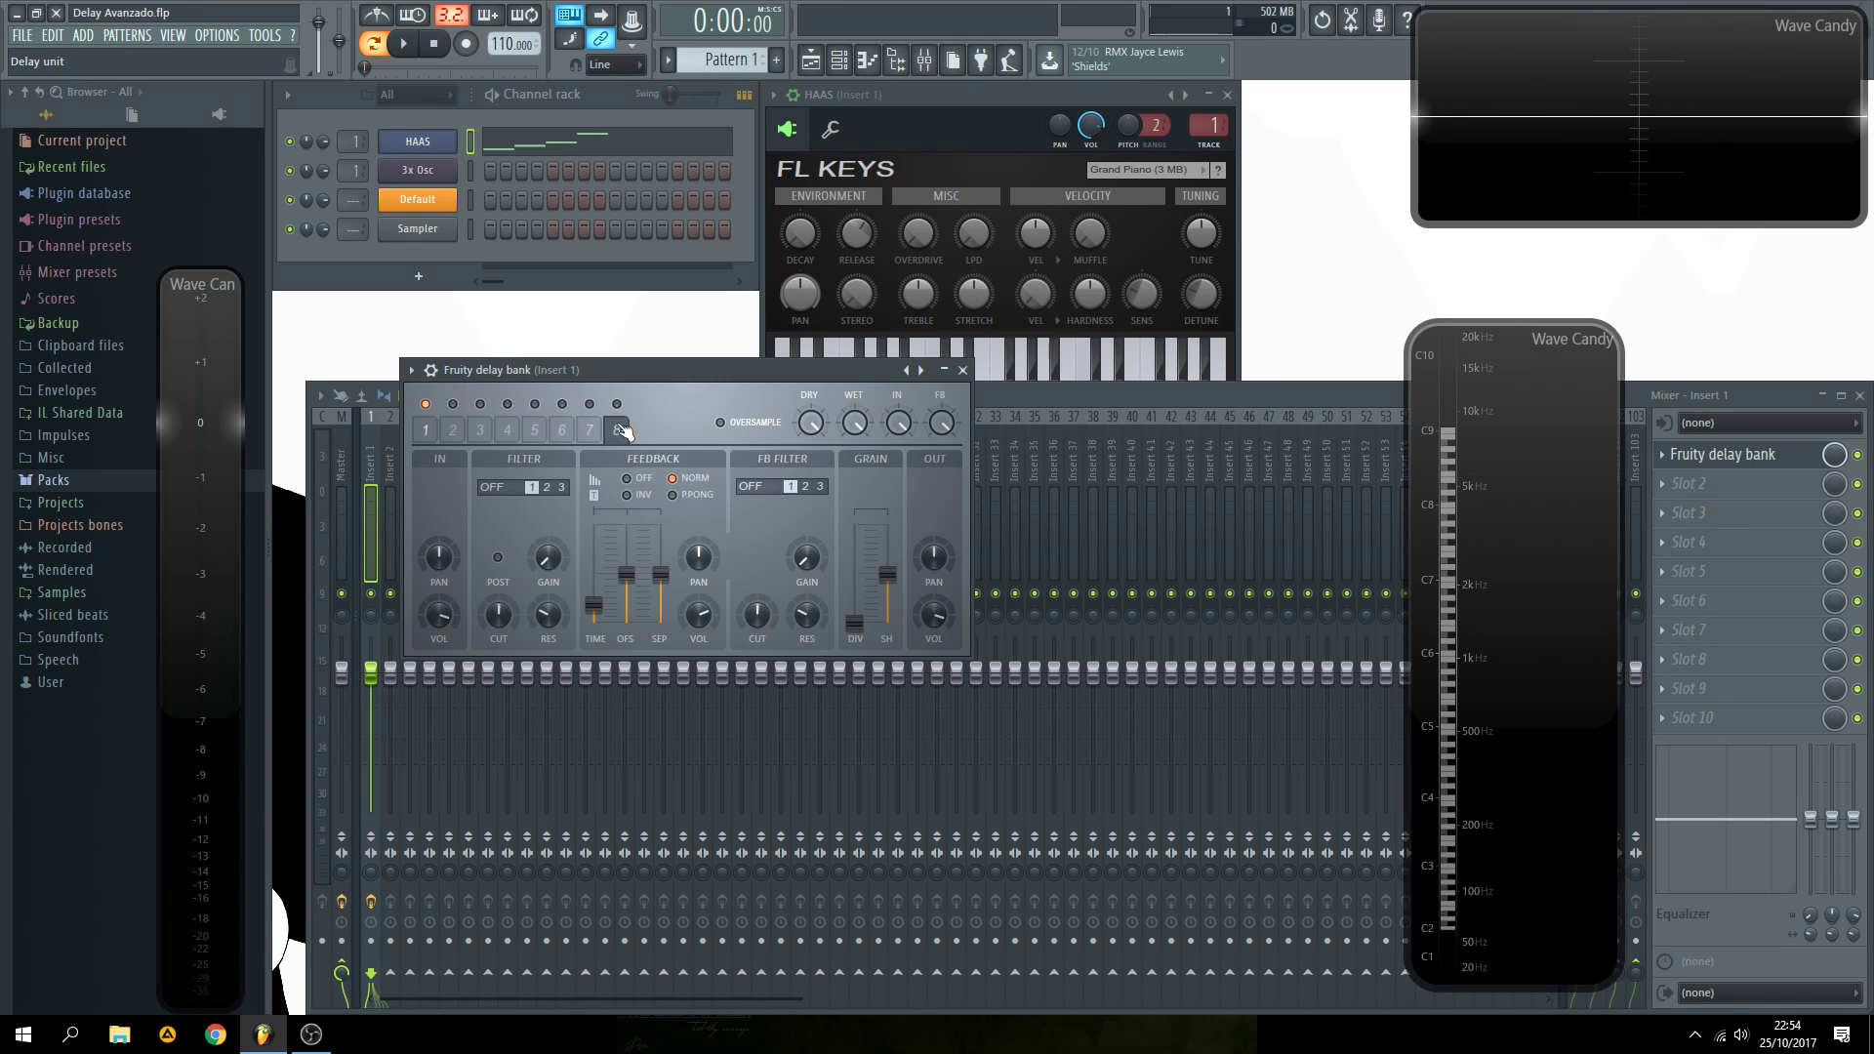
{"action": "left_click", "coordinate": [429, 432]}
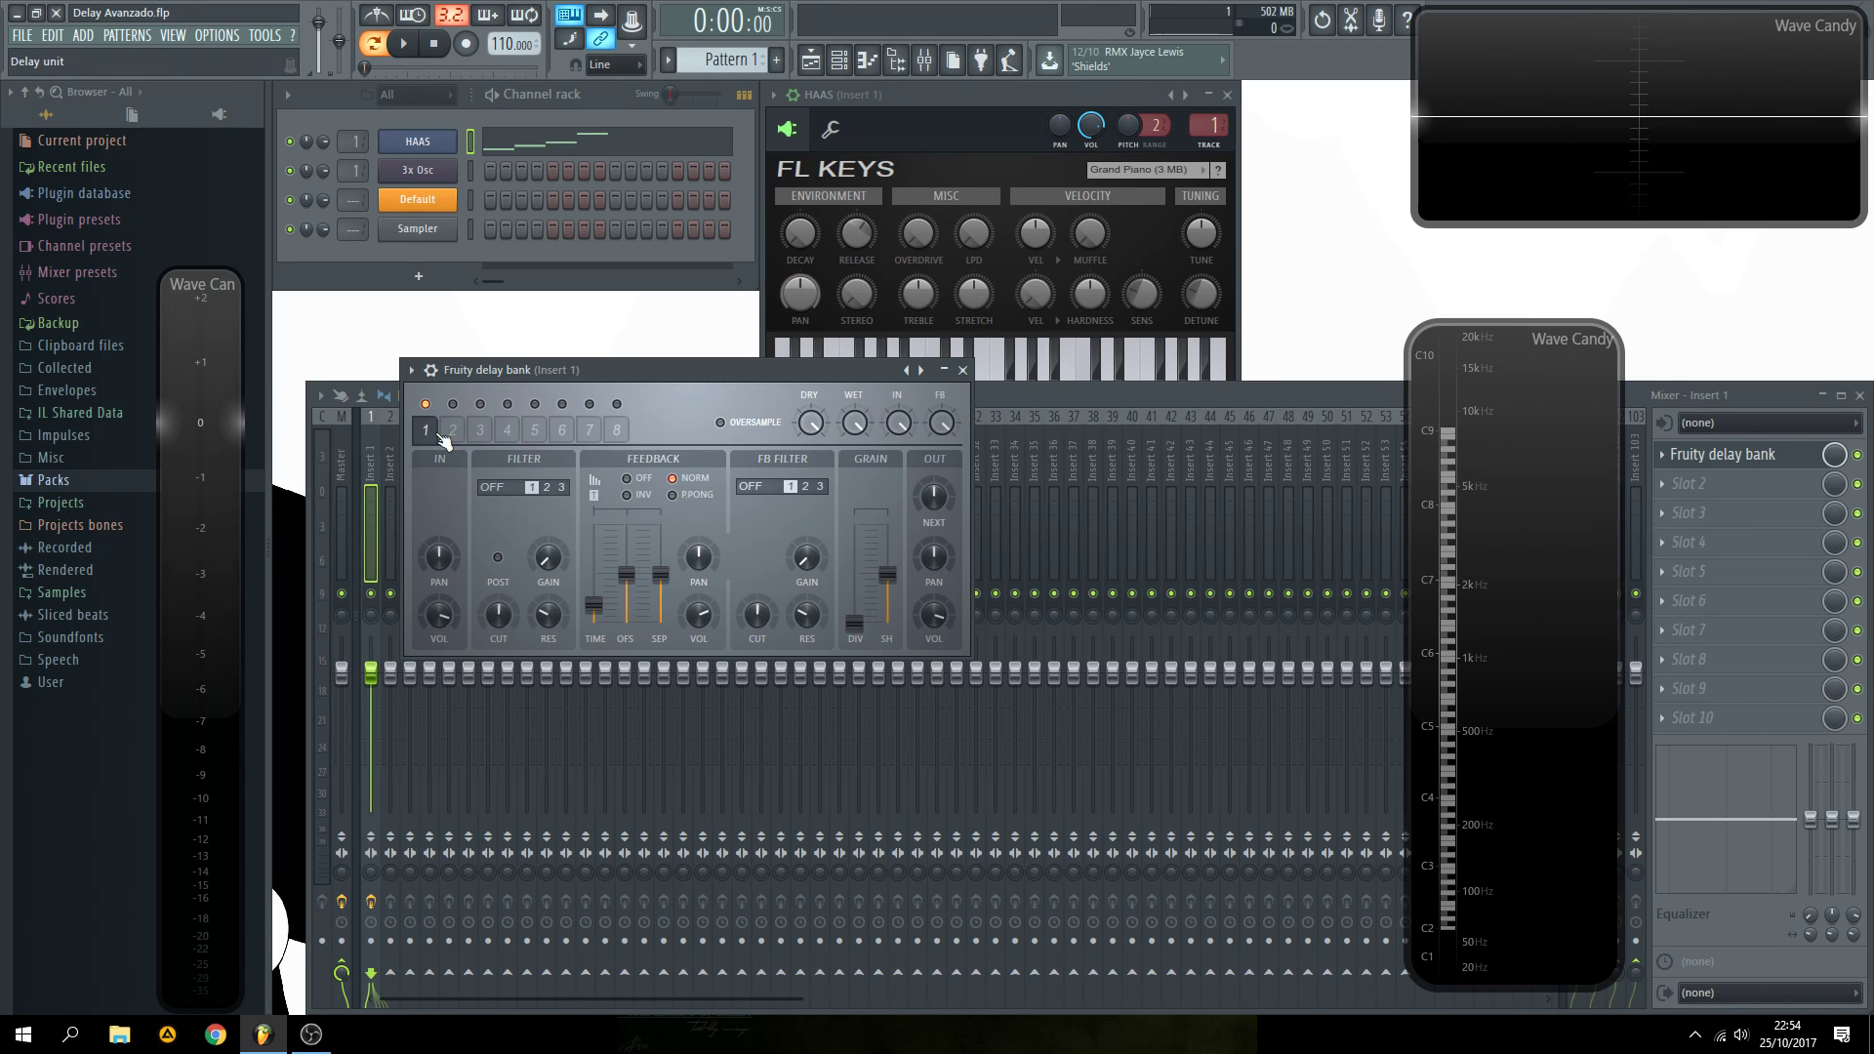
- Close Fruity delay bank and load Fruity Delay 2 in its place in slot 1 of Insert 1
{"action": "left_click", "coordinate": [962, 371]}
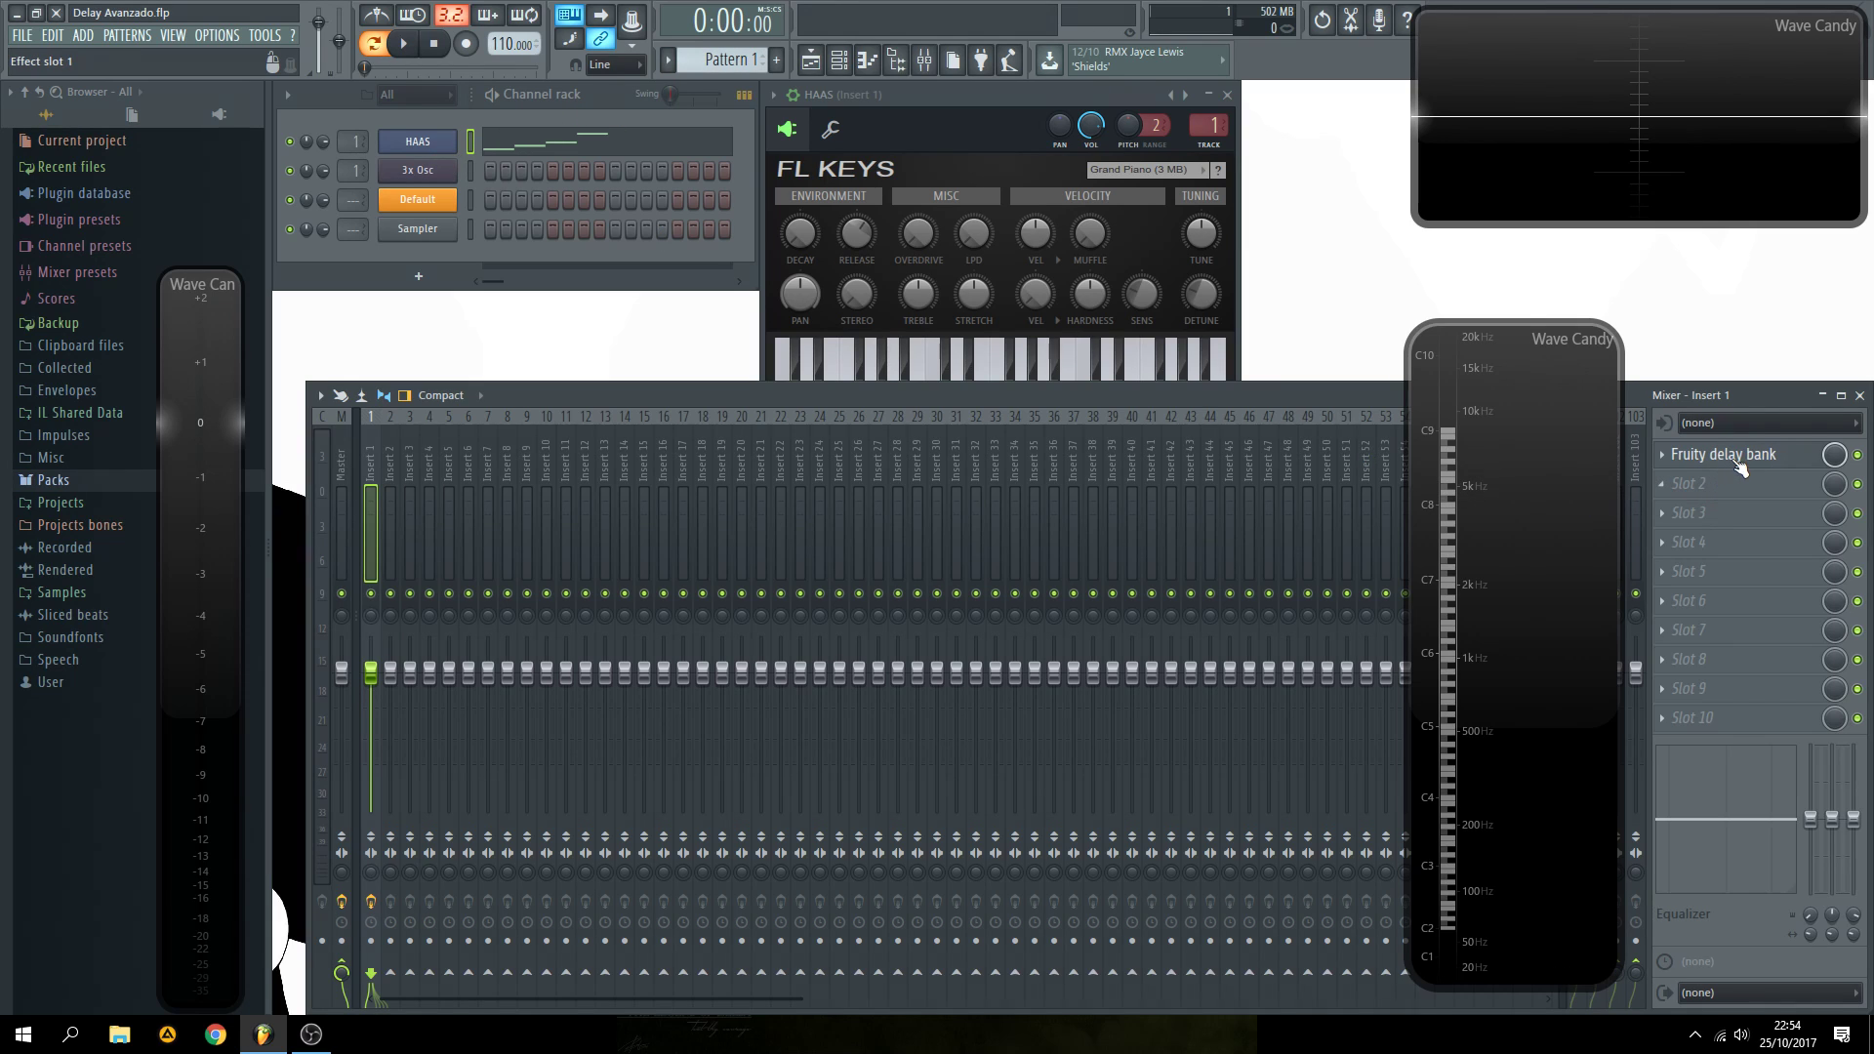
{"action": "right_click", "coordinate": [1679, 468]}
{"action": "mouse_move", "coordinate": [1702, 472]}
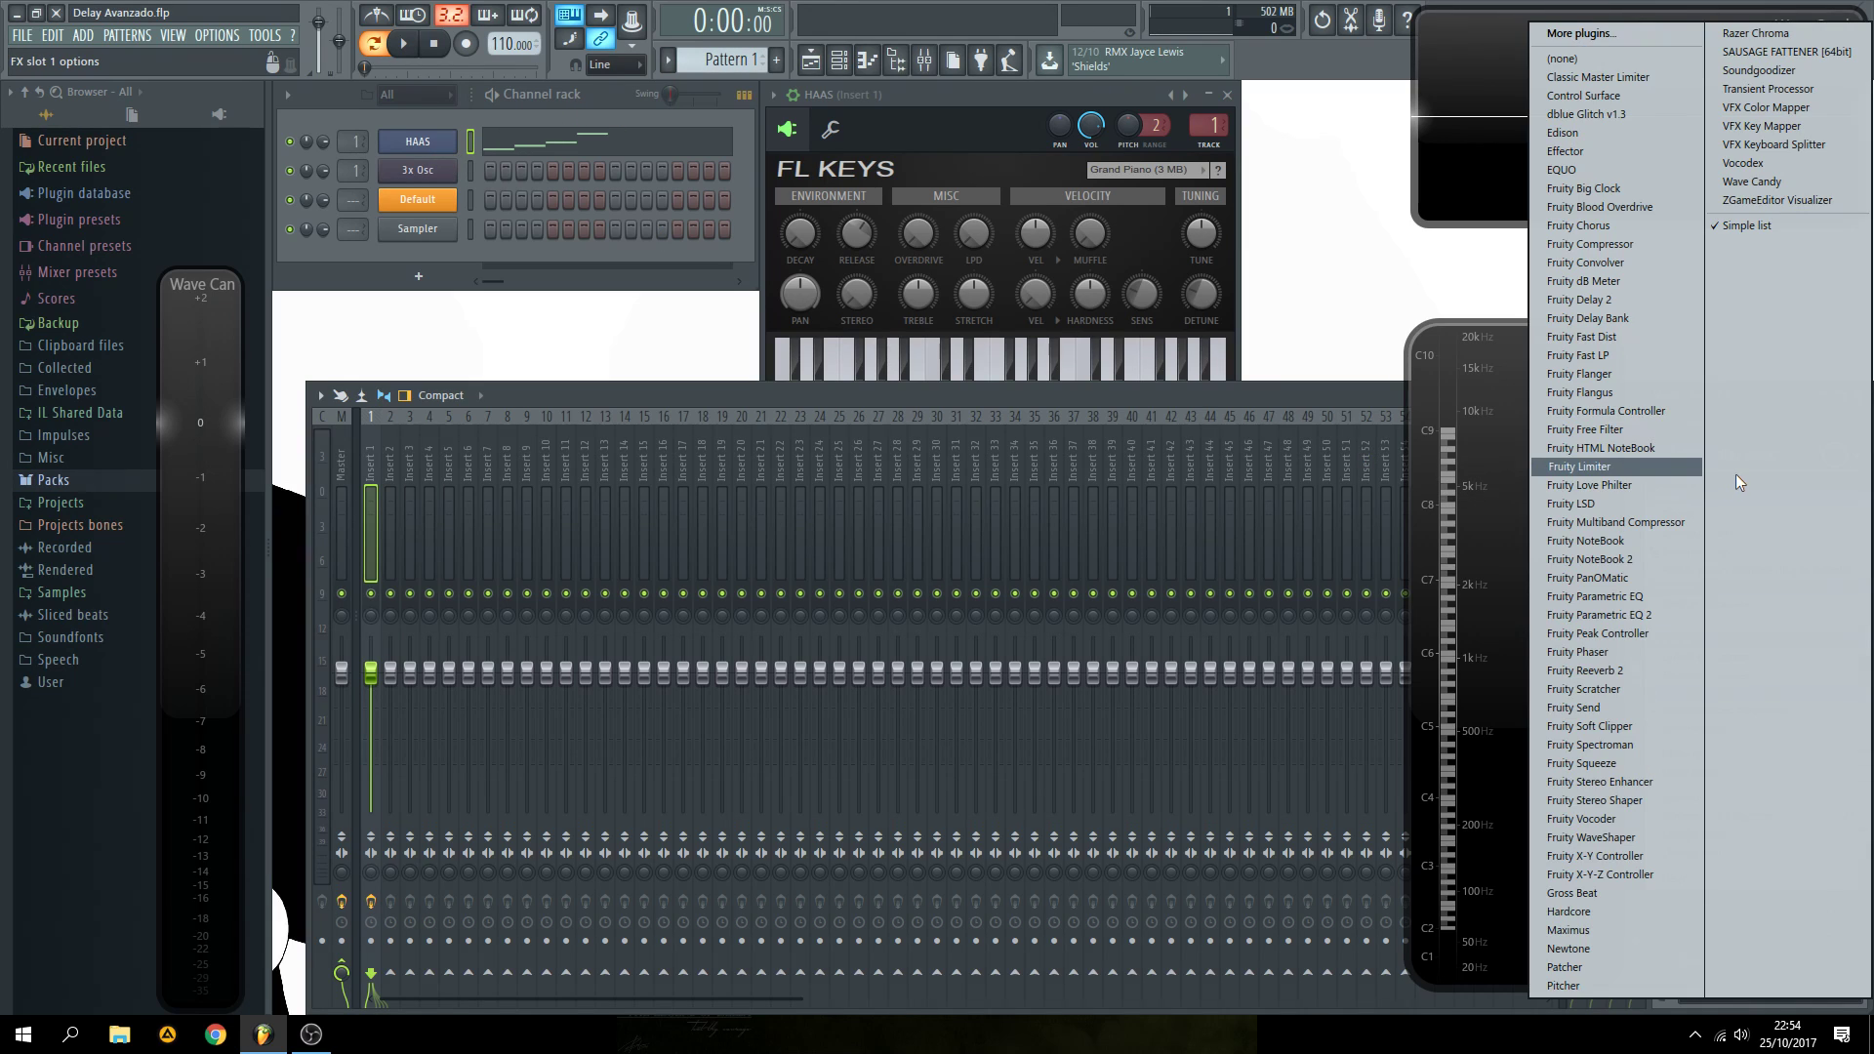
{"action": "left_click", "coordinate": [1600, 300]}
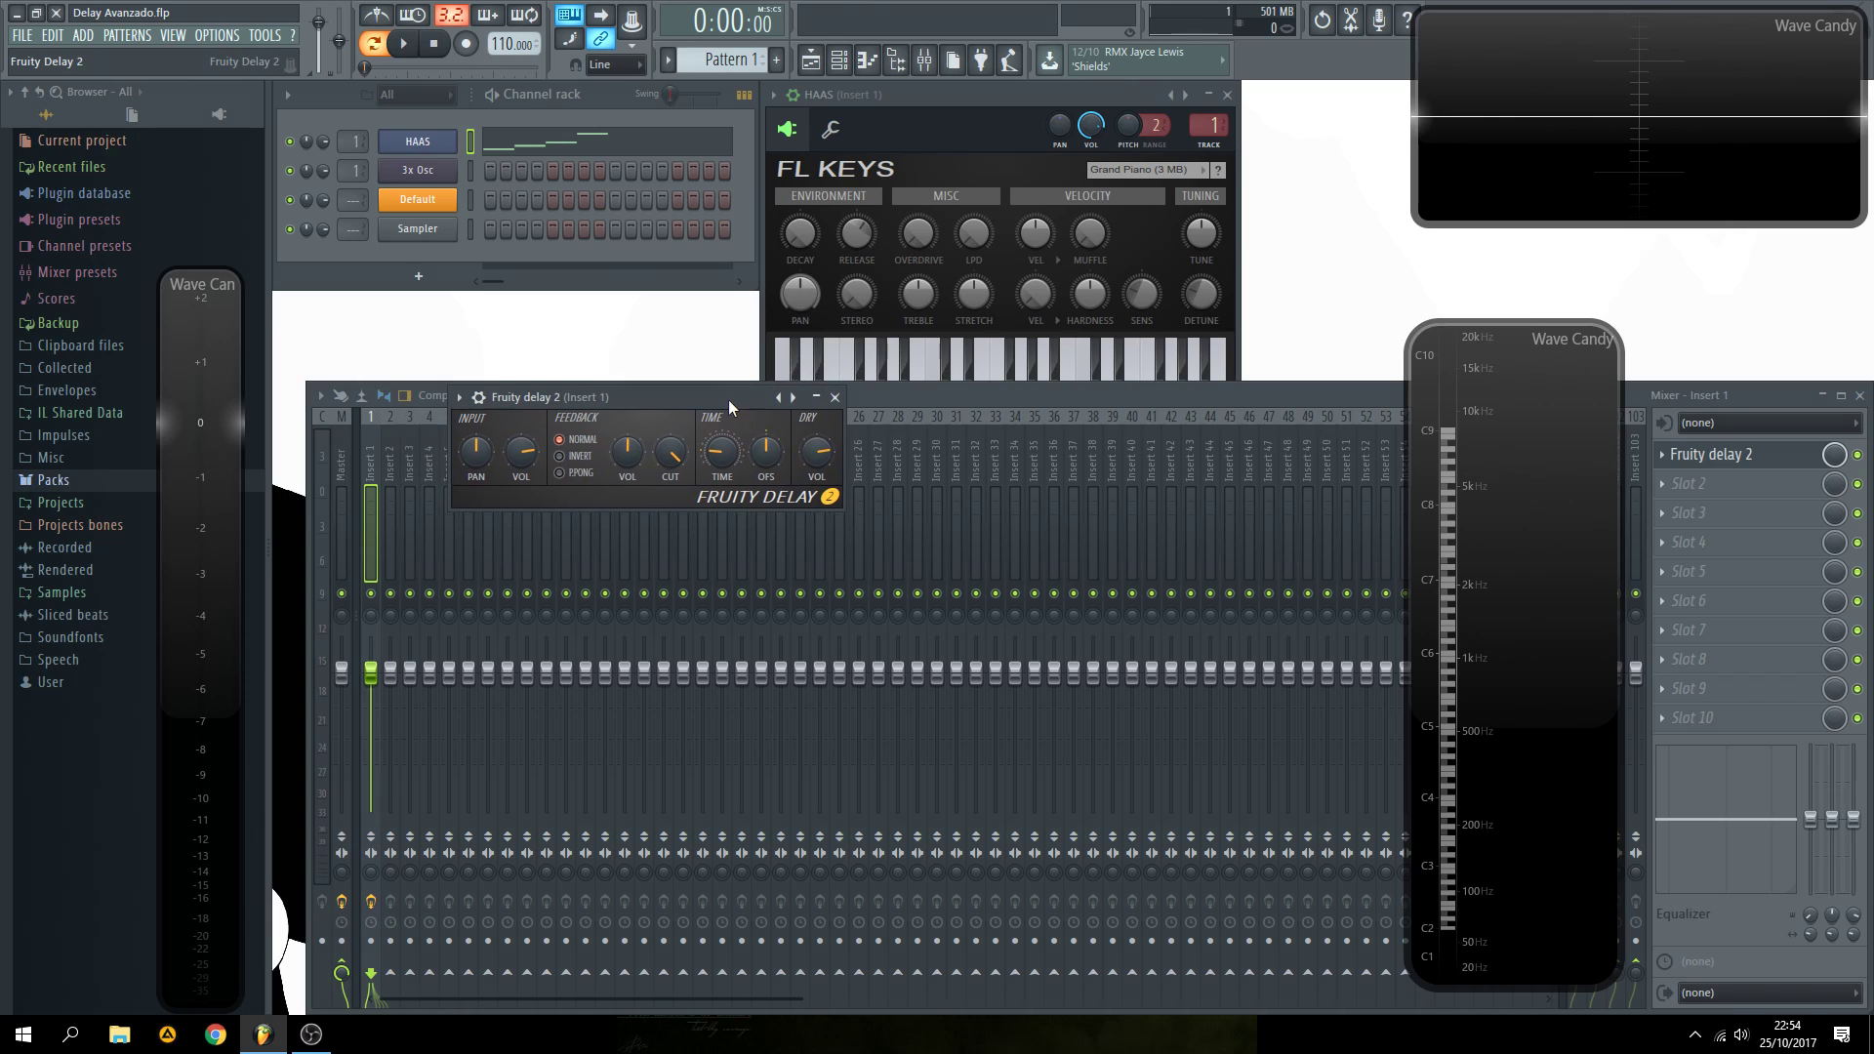